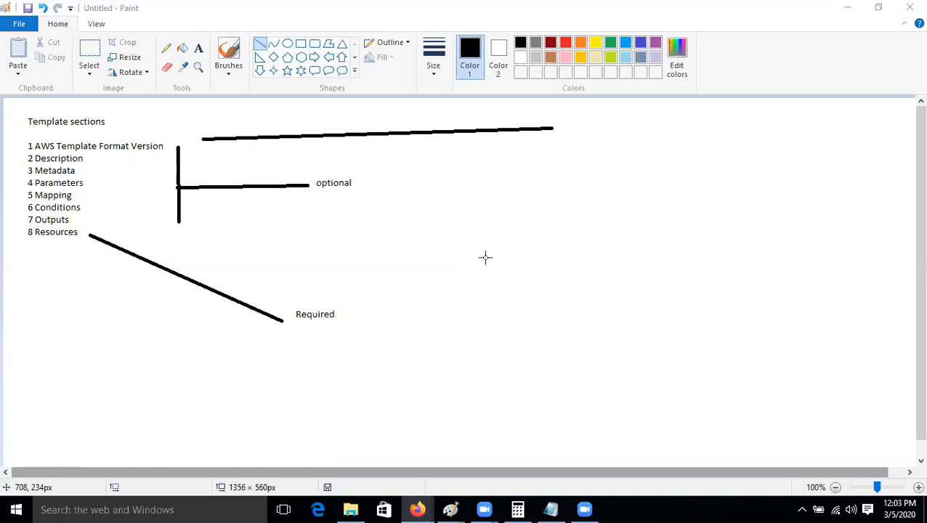
pyautogui.press('super+r')
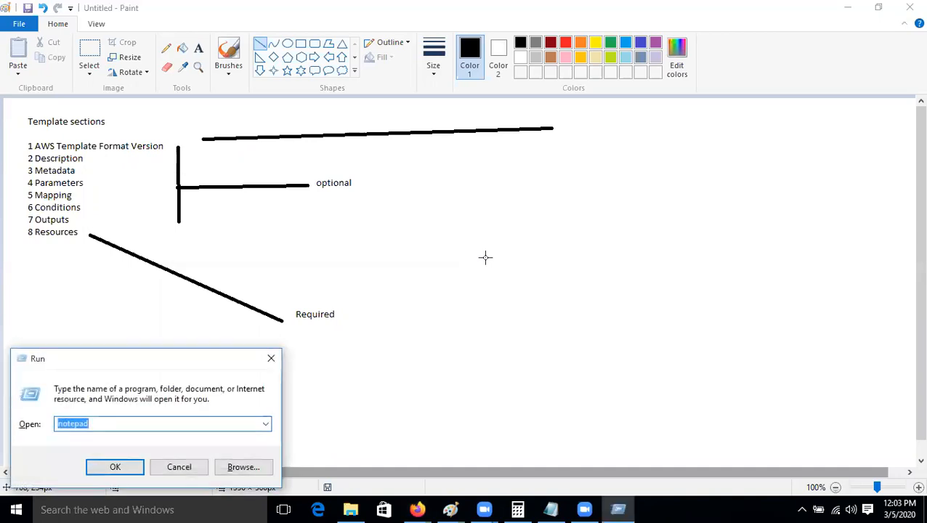
pyautogui.press('Return')
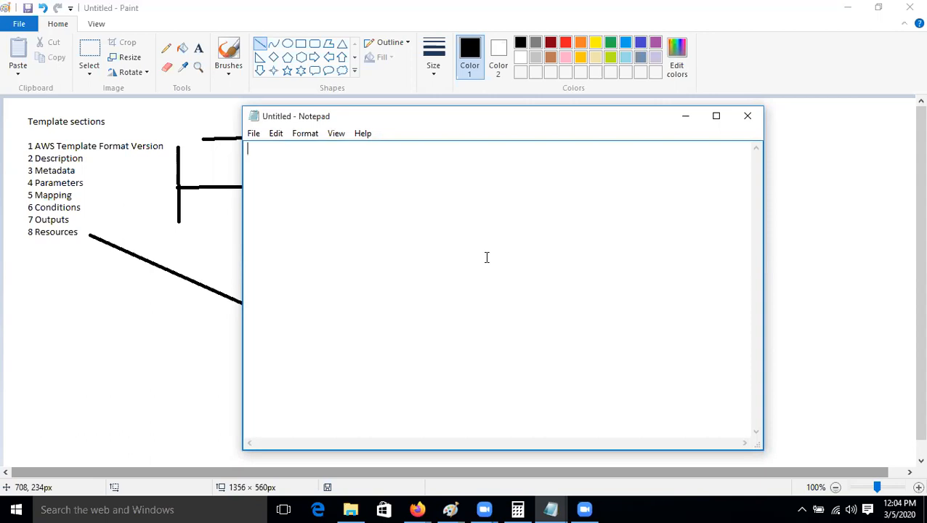
pyautogui.click(747, 118)
# Open an empty Notepad document and enter a pair of curly braces with "Resources" on a line between them
pyautogui.press('super+r')
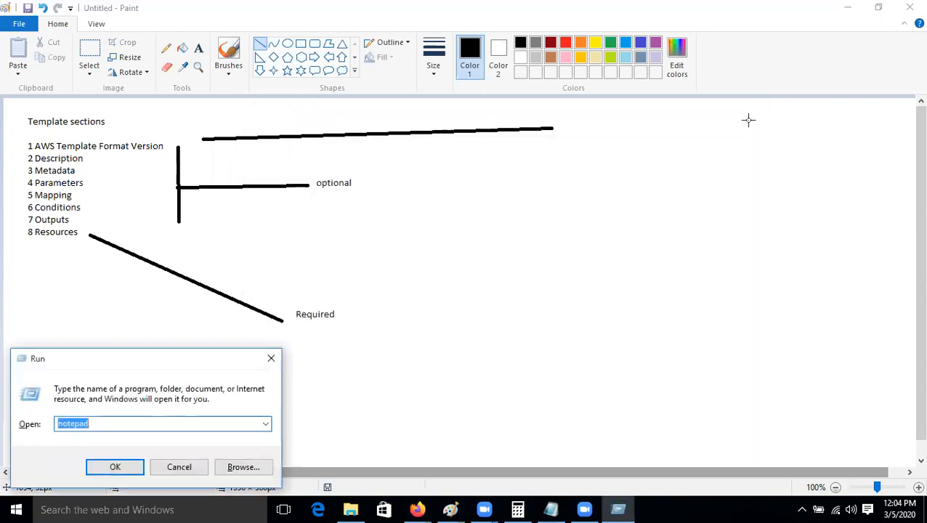
pyautogui.press('Return')
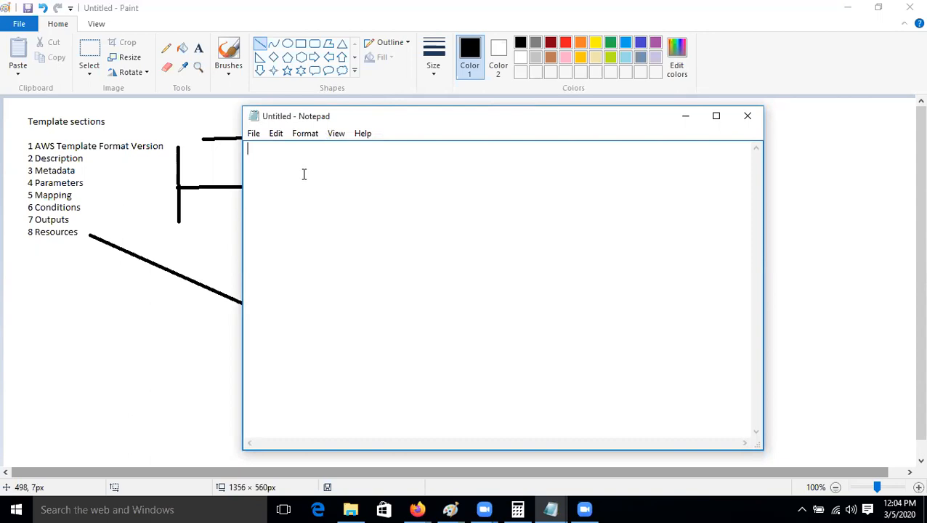
pyautogui.write('{}')
pyautogui.press('Right')
pyautogui.press('Left')
pyautogui.press('Return')
pyautogui.press('Return')
pyautogui.write('"')
pyautogui.write('Resources"')
# Delete and retype the capital R at the start of the Resources key
pyautogui.press('Left')
pyautogui.press('Left')
pyautogui.press('Left')
pyautogui.press('Left')
pyautogui.press('Left')
pyautogui.press('Left')
pyautogui.press('Left')
pyautogui.press('Left')
pyautogui.press('Left')
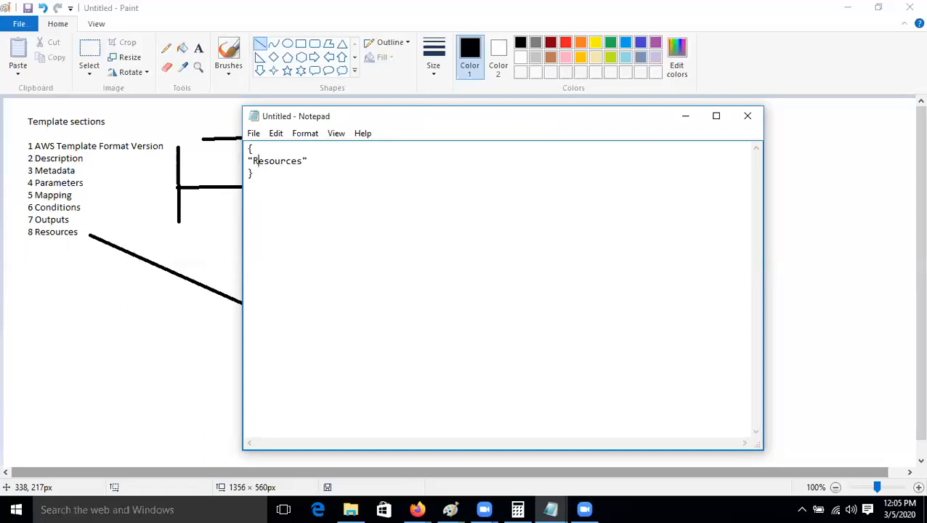
pyautogui.press('BackSpace')
pyautogui.write('R')
# Add a colon and an opening curly brace after the "Resources" key
pyautogui.press('Right')
pyautogui.press('Right')
pyautogui.press('Right')
pyautogui.press('Right')
pyautogui.press('Right')
pyautogui.press('Right')
pyautogui.press('Left')
pyautogui.press('Right')
pyautogui.press('Right')
pyautogui.press('Right')
pyautogui.press('Right')
pyautogui.write(':')
pyautogui.press('Left')
pyautogui.press('BackSpace')
pyautogui.press('BackSpace')
pyautogui.press('BackSpace')
pyautogui.press('Right')
pyautogui.write('{')
# Add the line "FirstEc2Instance": { beneath the Resources line
pyautogui.press('Return')
pyautogui.write('"')
pyautogui.write('FirstEc2Instance')
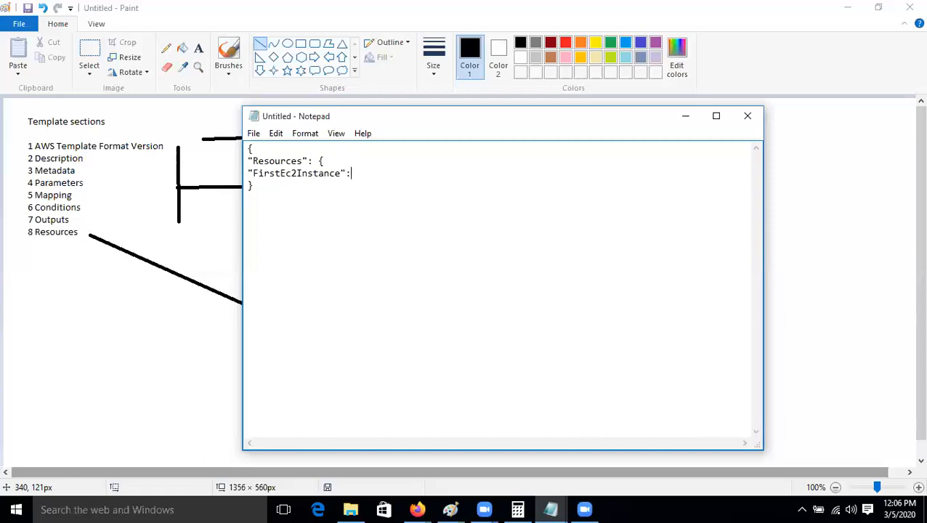
pyautogui.write('{')
pyautogui.moveTo(353, 173); pyautogui.dragTo(371, 172)
pyautogui.moveTo(313, 160); pyautogui.dragTo(363, 173)
pyautogui.moveTo(248, 148); pyautogui.dragTo(255, 148)
pyautogui.moveTo(254, 186); pyautogui.dragTo(249, 186)
pyautogui.moveTo(315, 161); pyautogui.dragTo(362, 173)
# Add the line "Type": "AWS::EC2::Instance" beneath the FirstEc2Instance line
pyautogui.click(368, 174)
pyautogui.press('Return')
pyautogui.write('"Type"')
pyautogui.write(': "AWS::EC2::')
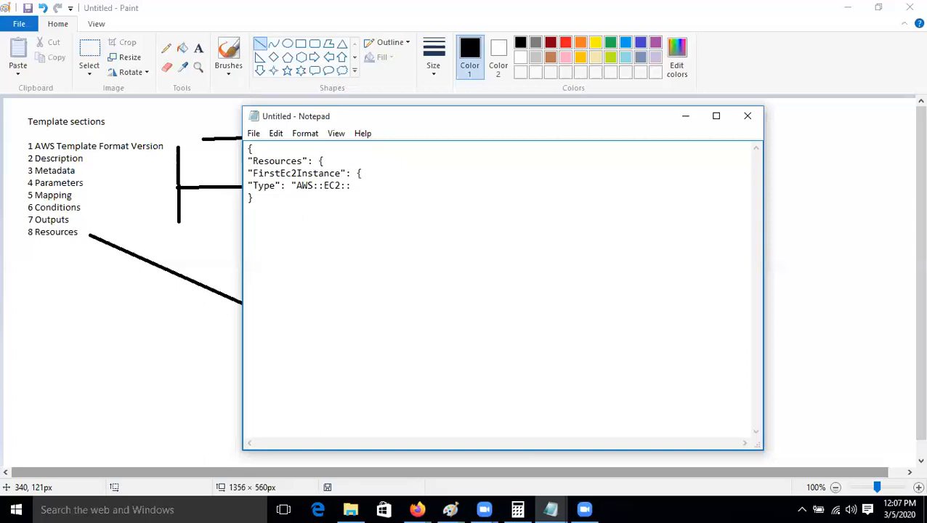
pyautogui.write('Instance')
# Examine the AWS, EC2 and Instance parts of the Type value one by one
pyautogui.moveTo(295, 186); pyautogui.dragTo(337, 186)
pyautogui.click(309, 209)
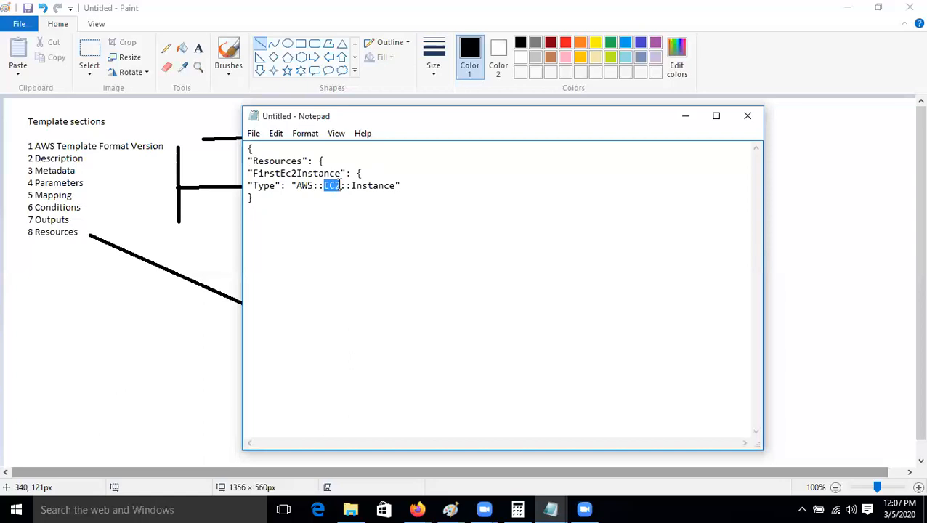
pyautogui.click(327, 210)
pyautogui.moveTo(318, 186); pyautogui.dragTo(340, 186)
pyautogui.click(332, 210)
pyautogui.click(335, 207)
pyautogui.click(338, 209)
pyautogui.click(343, 213)
pyautogui.moveTo(324, 185); pyautogui.dragTo(339, 186)
pyautogui.click(338, 204)
pyautogui.moveTo(350, 185); pyautogui.dragTo(391, 186)
pyautogui.click(393, 196)
# Replace Instance with Volume in the Type value
pyautogui.press('Right')
pyautogui.press('Right')
pyautogui.press('Right')
pyautogui.press('Right')
pyautogui.press('Right')
pyautogui.press('Right')
pyautogui.press('Right')
pyautogui.press('Right')
pyautogui.press('Right')
pyautogui.press('Right')
pyautogui.press('Right')
pyautogui.press('Right')
pyautogui.press('Right')
pyautogui.press('Right')
pyautogui.press('Right')
pyautogui.press('Right')
pyautogui.press('Right')
pyautogui.press('Right')
pyautogui.press('BackSpace')
pyautogui.press('BackSpace')
pyautogui.press('BackSpace')
pyautogui.press('BackSpace')
pyautogui.press('BackSpace')
pyautogui.press('BackSpace')
pyautogui.press('BackSpace')
pyautogui.press('BackSpace')
pyautogui.write('Volume')
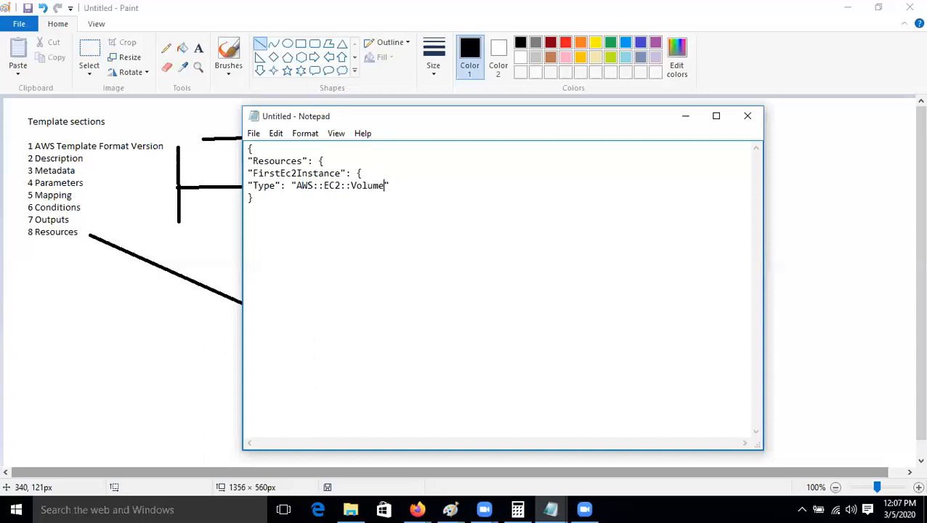
# Try VPC as the last part of the Type value, and change it back to Instance
pyautogui.press('BackSpace')
pyautogui.press('BackSpace')
pyautogui.press('BackSpace')
pyautogui.press('BackSpace')
pyautogui.press('BackSpace')
pyautogui.press('BackSpace')
pyautogui.write('VPC')
pyautogui.press('BackSpace')
pyautogui.press('BackSpace')
pyautogui.press('BackSpace')
pyautogui.write('Instance')
pyautogui.moveTo(287, 185); pyautogui.dragTo(422, 181)
pyautogui.click(322, 233)
pyautogui.moveTo(289, 186); pyautogui.dragTo(395, 185)
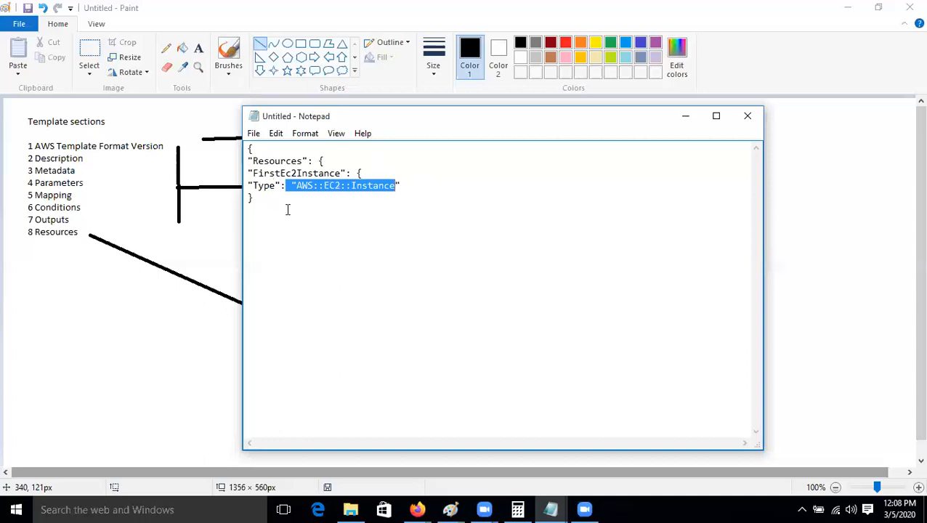
pyautogui.click(288, 209)
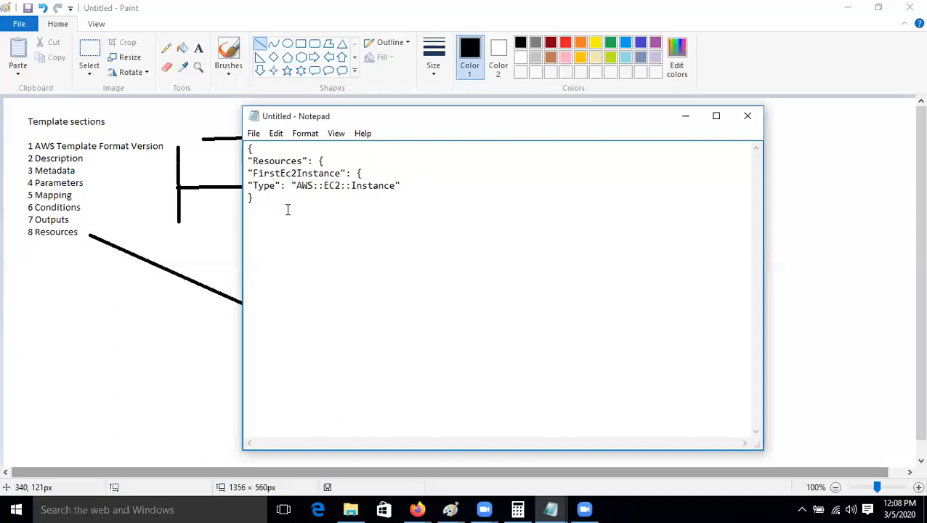
pyautogui.moveTo(290, 185); pyautogui.dragTo(393, 185)
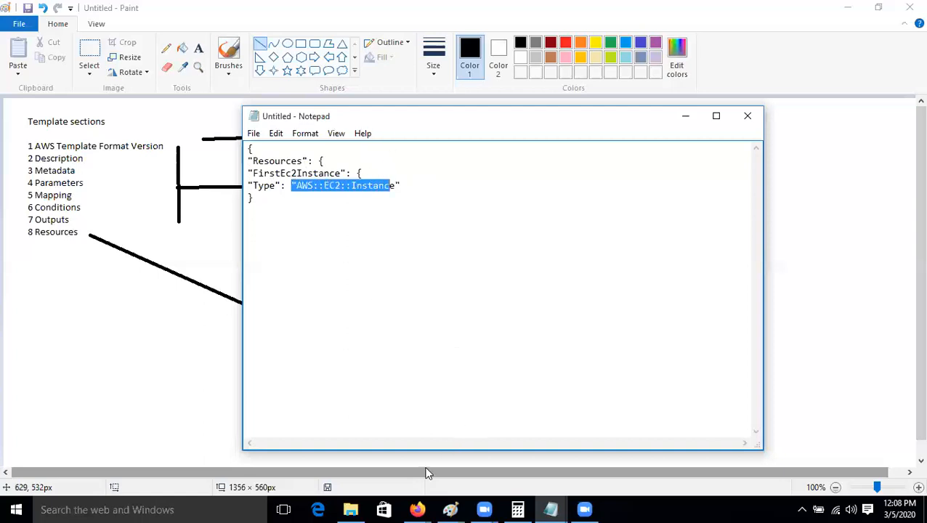
# Switch to the private Firefox window and search Google for aws resource types
pyautogui.moveTo(417, 509)
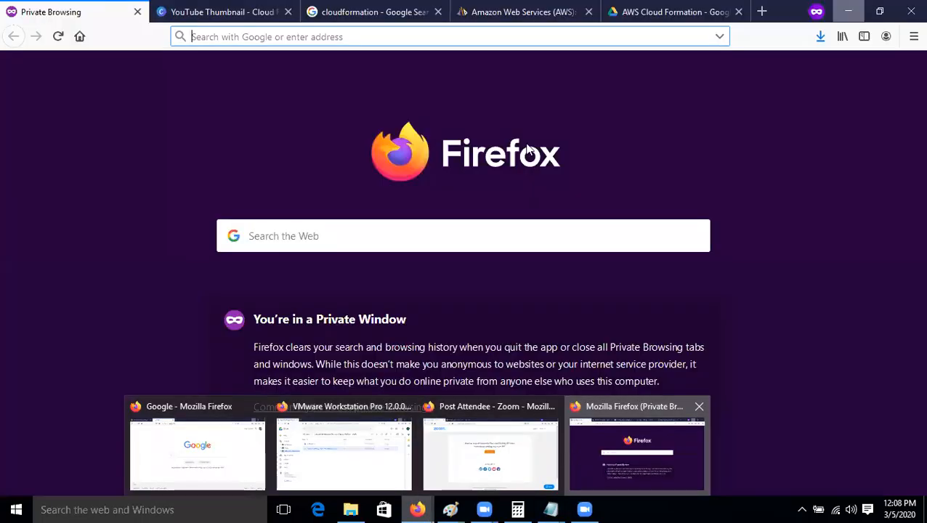
pyautogui.click(574, 451)
pyautogui.write('g')
pyautogui.press('Return')
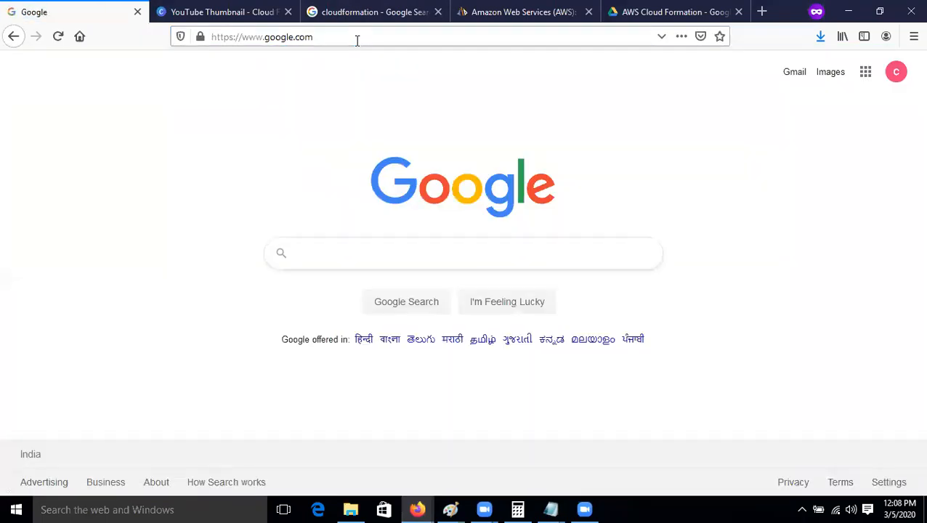
pyautogui.write('aws reso')
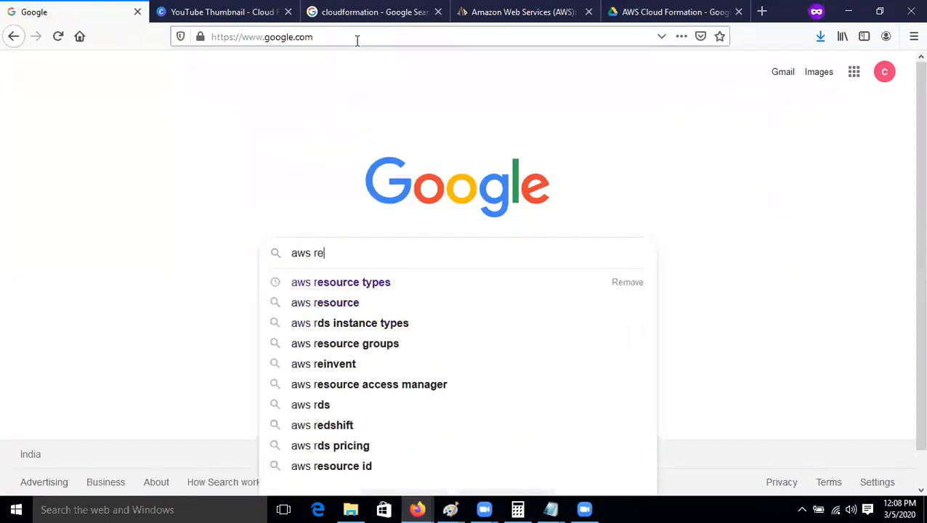
pyautogui.press('Down')
pyautogui.press('Return')
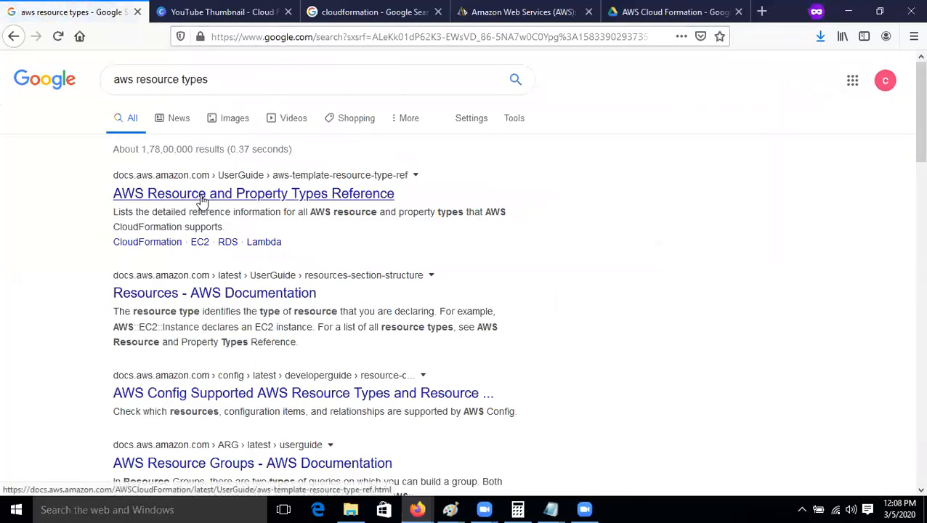
# Open the AWS Resource and Property Types Reference and go to its EC2 resource type page
pyautogui.click(200, 194)
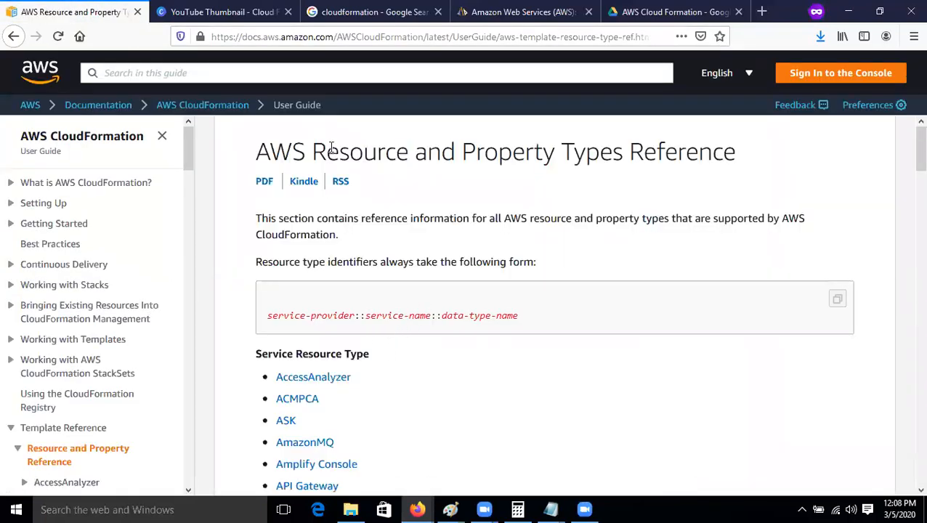
pyautogui.scroll(-5, 463, 354)
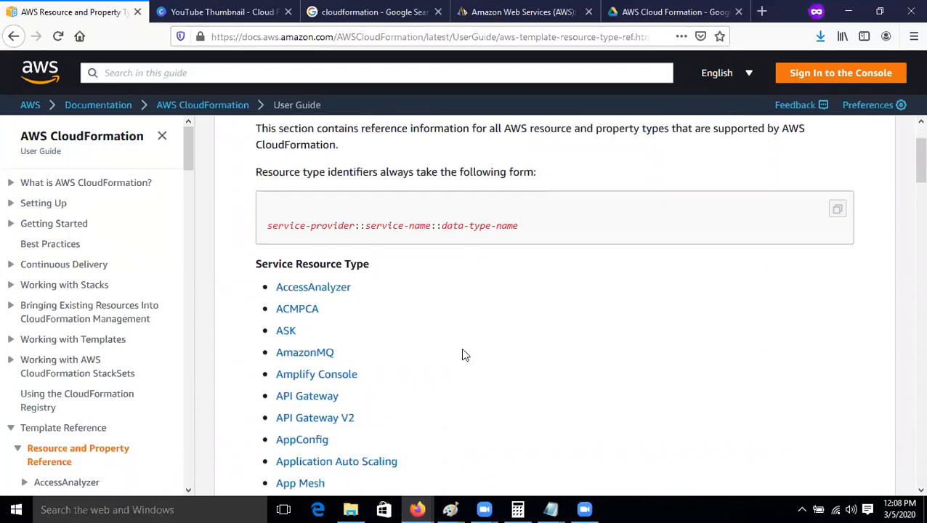
pyautogui.scroll(5, 463, 354)
pyautogui.scroll(-10, 453, 370)
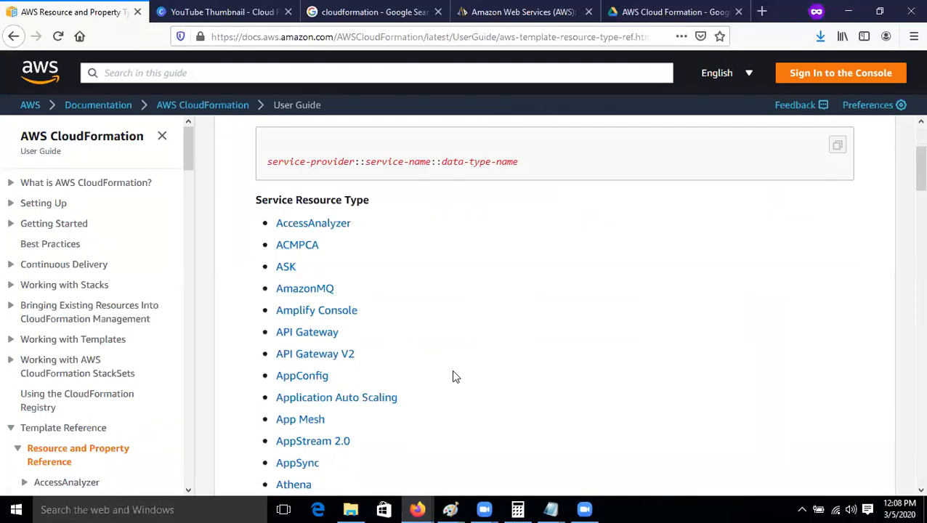
pyautogui.scroll(-3, 341, 341)
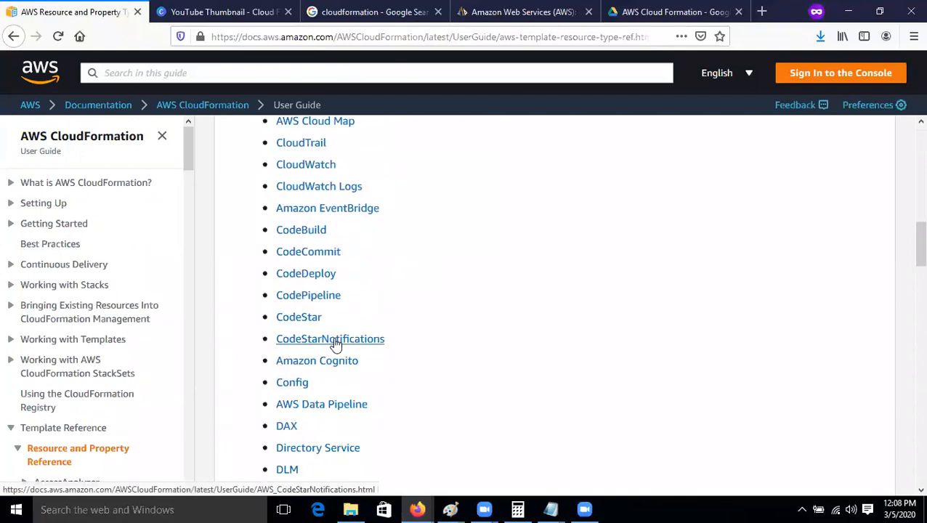
pyautogui.scroll(-3, 332, 342)
pyautogui.click(287, 337)
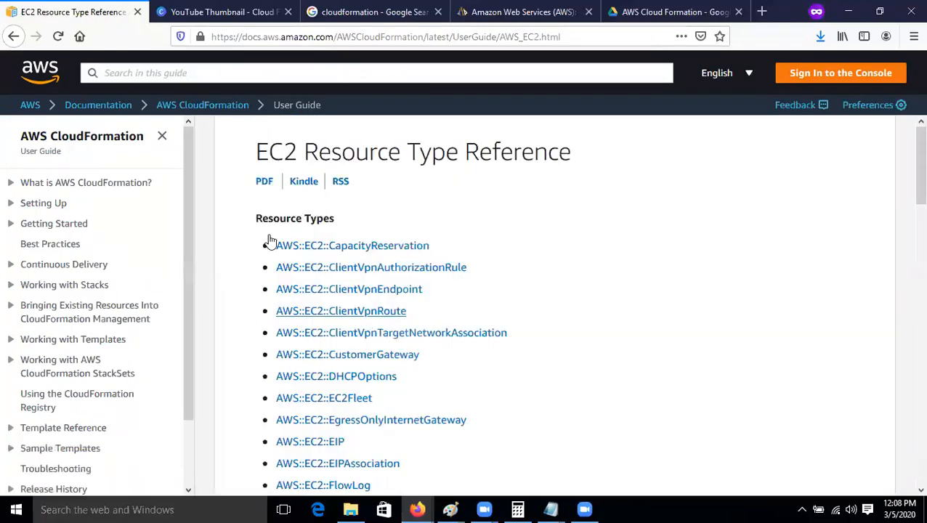
# Look through the list of EC2 resource types, such as Instance, Volume and VPC
pyautogui.scroll(-5, 297, 318)
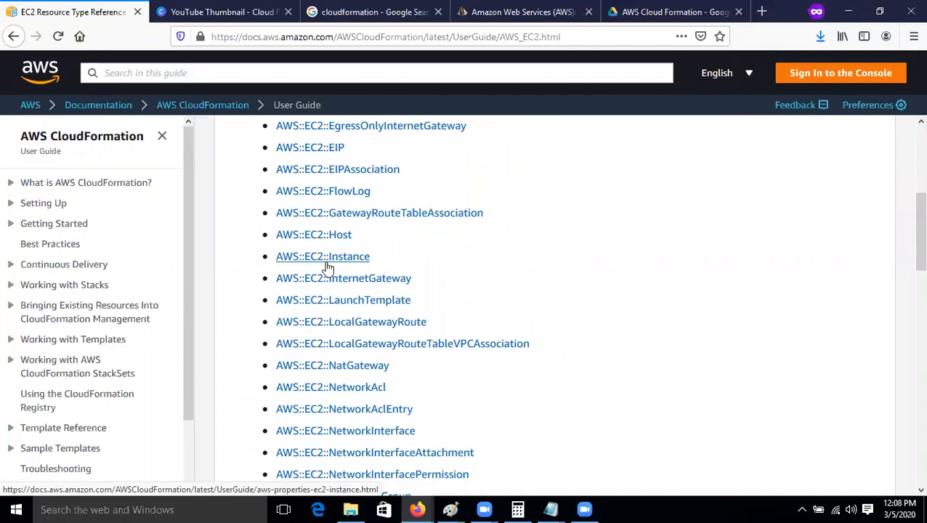
pyautogui.scroll(-5, 351, 341)
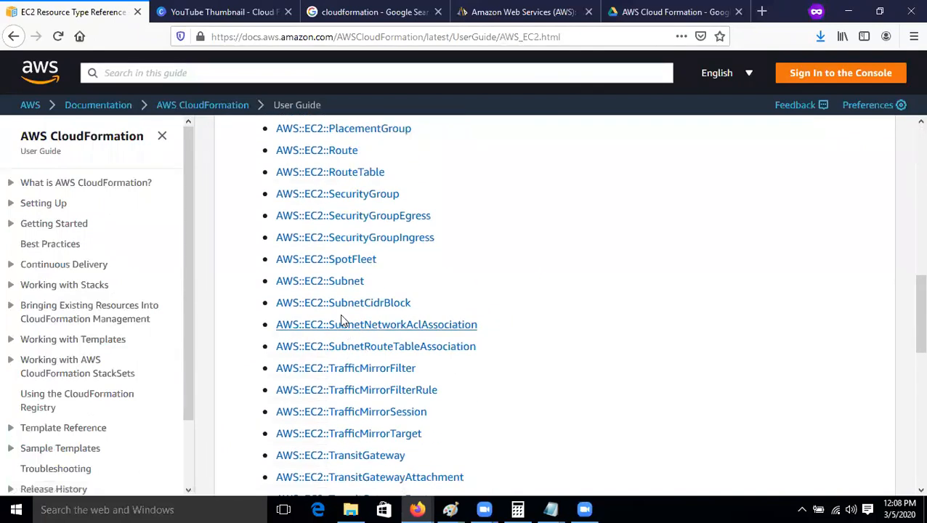
pyautogui.scroll(-5, 340, 313)
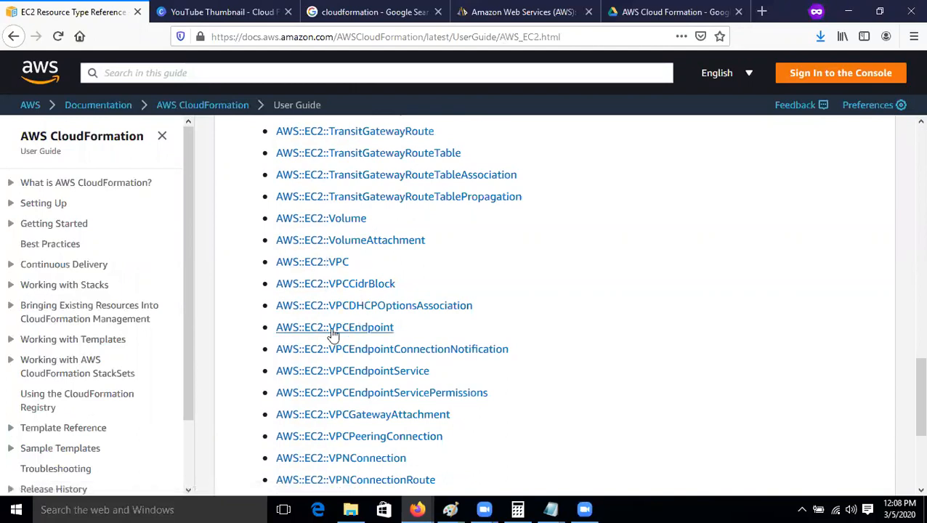
pyautogui.scroll(-4, 361, 383)
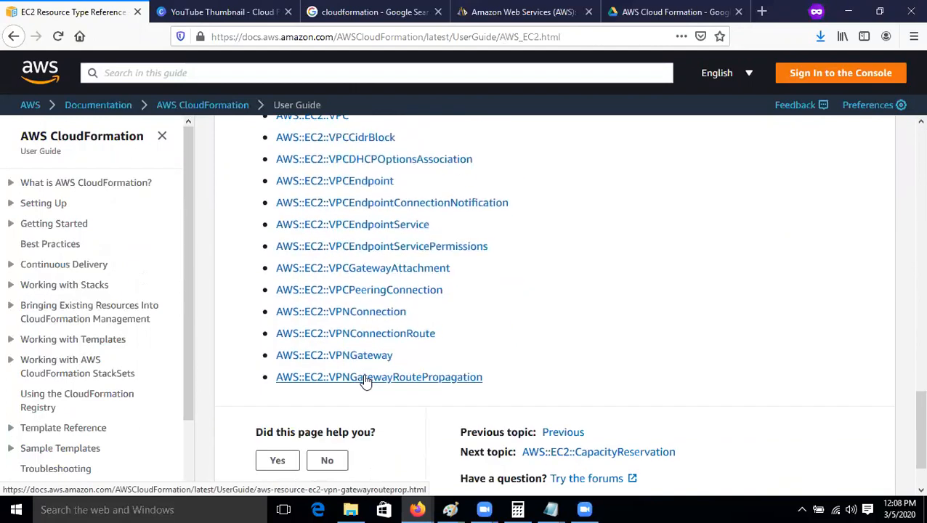
pyautogui.scroll(5, 386, 338)
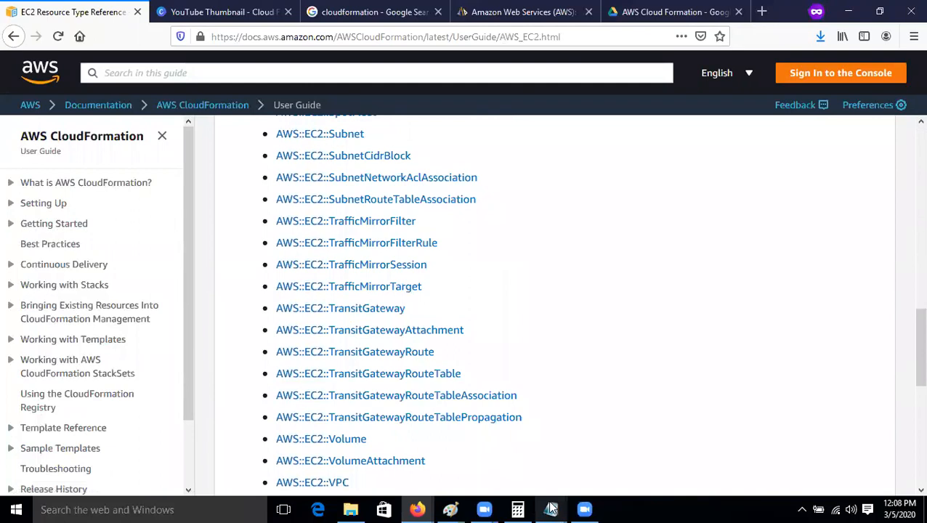
# Switch to Notepad and check the Type value against the documented EC2 resource types
pyautogui.moveTo(551, 509)
pyautogui.click(600, 446)
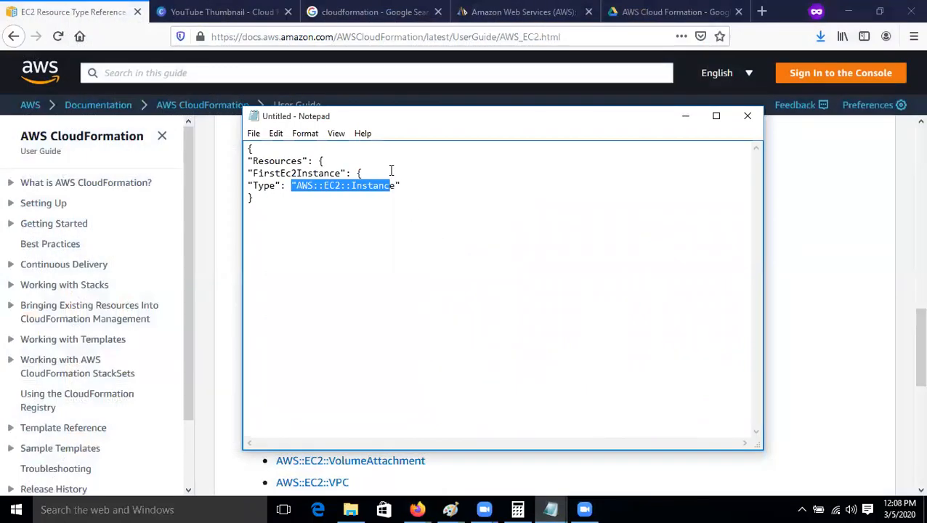
pyautogui.click(414, 178)
pyautogui.moveTo(296, 186); pyautogui.dragTo(403, 194)
pyautogui.click(298, 217)
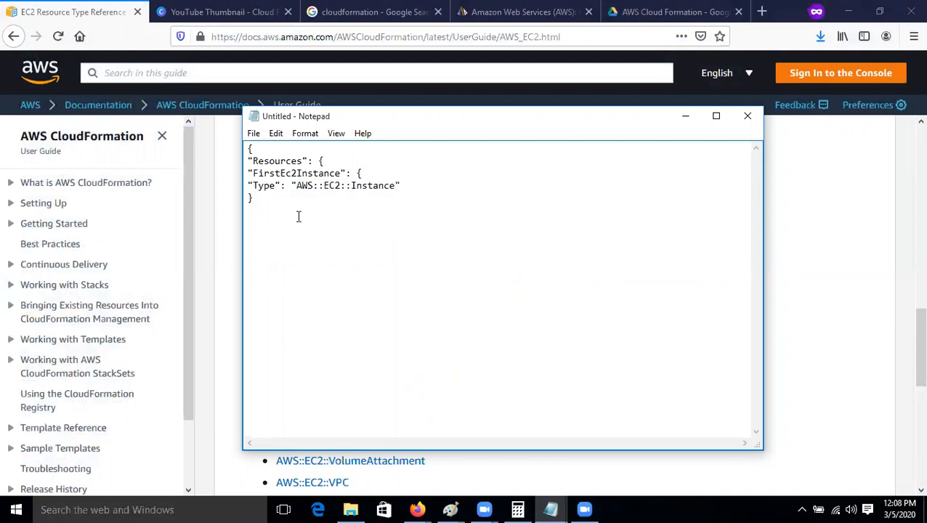
# Return to the EC2 Resource Type Reference in Firefox and review the beginning of the list
pyautogui.click(416, 509)
pyautogui.click(605, 458)
pyautogui.scroll(10, 426, 326)
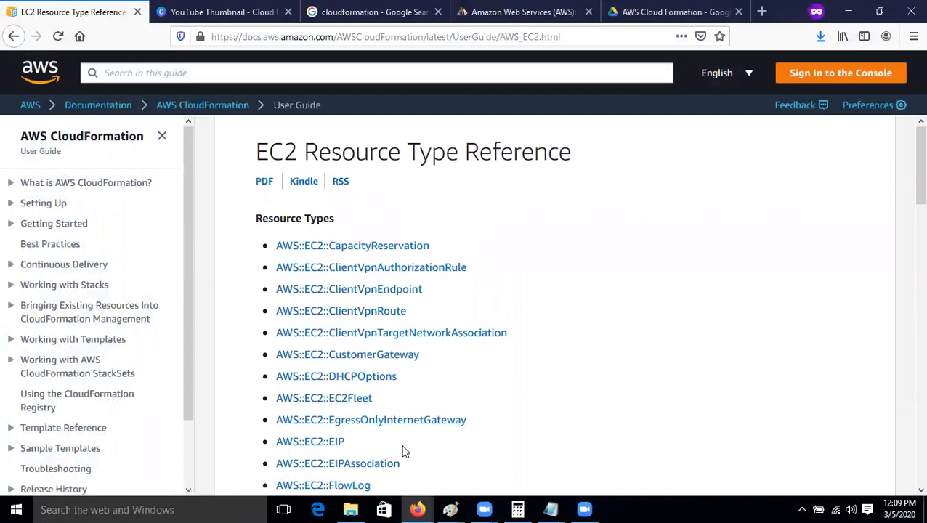
pyautogui.scroll(-2, 404, 452)
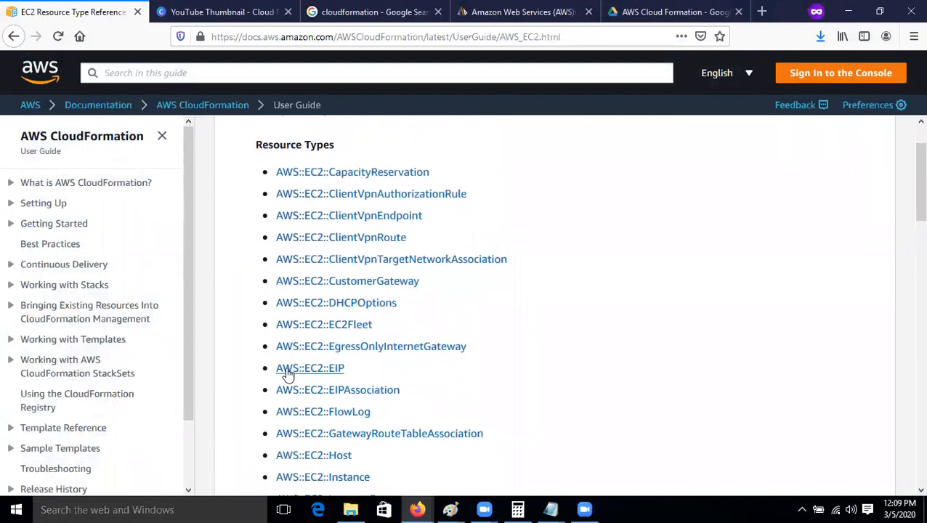
# Switch to Notepad, end the Type line with a comma, and add the lines "Properties": { and "ImageId": " beneath it
pyautogui.moveTo(551, 510)
pyautogui.click(622, 462)
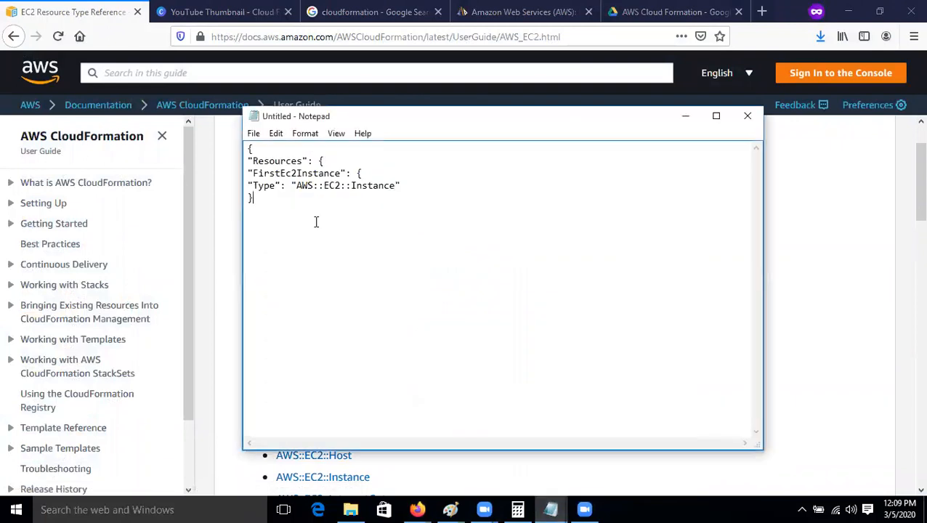
pyautogui.click(419, 183)
pyautogui.write(',')
pyautogui.press('Return')
pyautogui.write('"')
pyautogui.write('Properties": {')
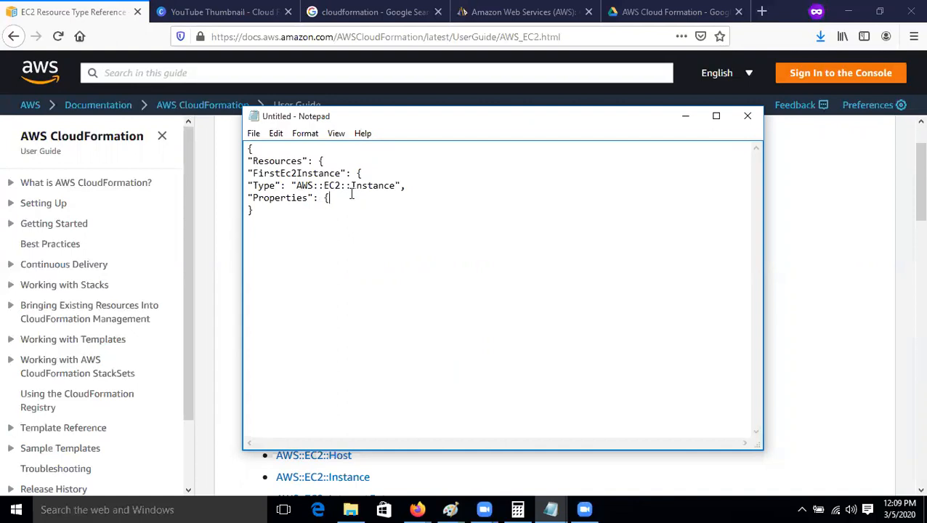
pyautogui.press('Return')
pyautogui.write('"ImageId": "')
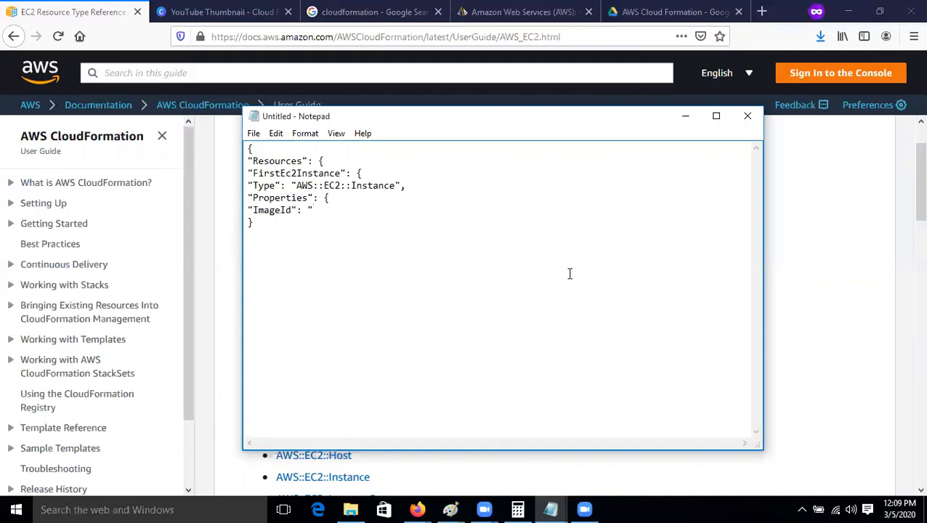
# Switch to the Firefox window with the AWS Management Console, open EC2 and start the launch instance wizard
pyautogui.click(417, 509)
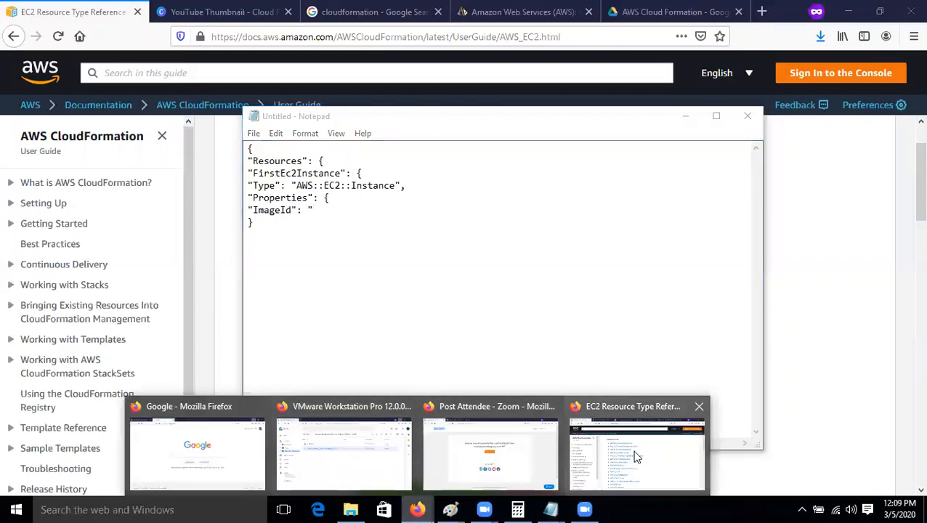
pyautogui.moveTo(635, 456)
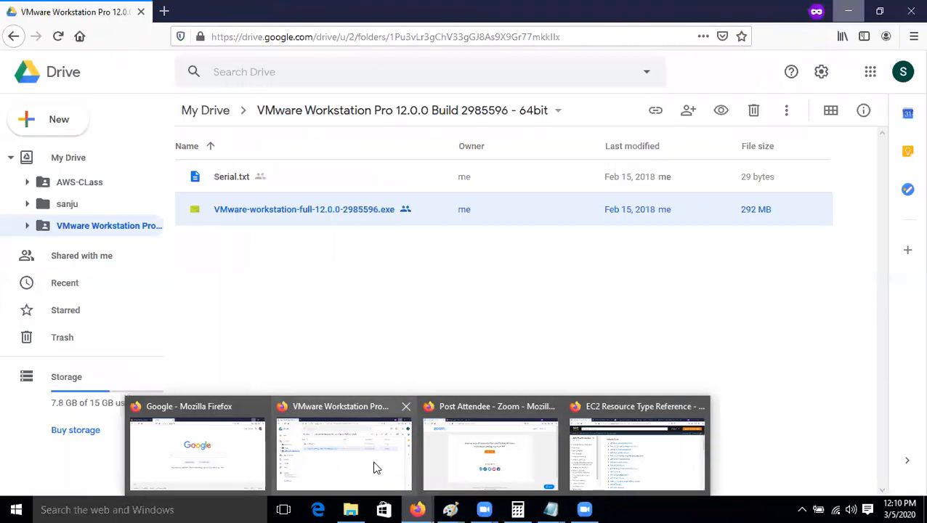
pyautogui.moveTo(206, 468)
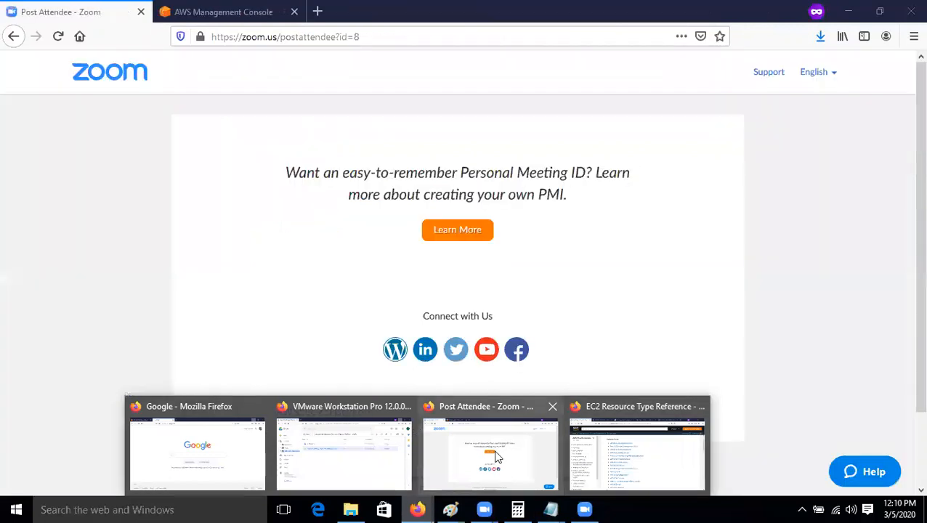
pyautogui.click(490, 451)
pyautogui.click(240, 10)
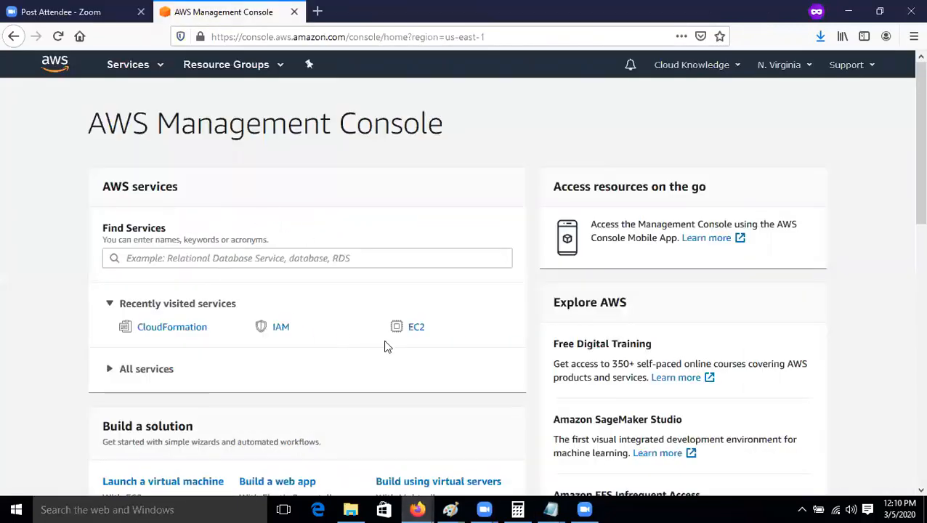
pyautogui.click(416, 327)
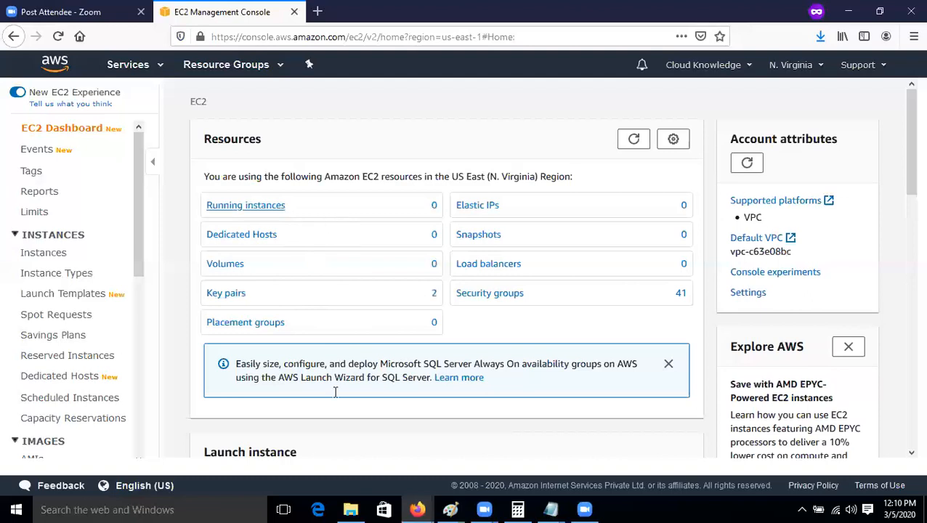
pyautogui.scroll(-5, 306, 398)
pyautogui.click(294, 147)
pyautogui.click(276, 166)
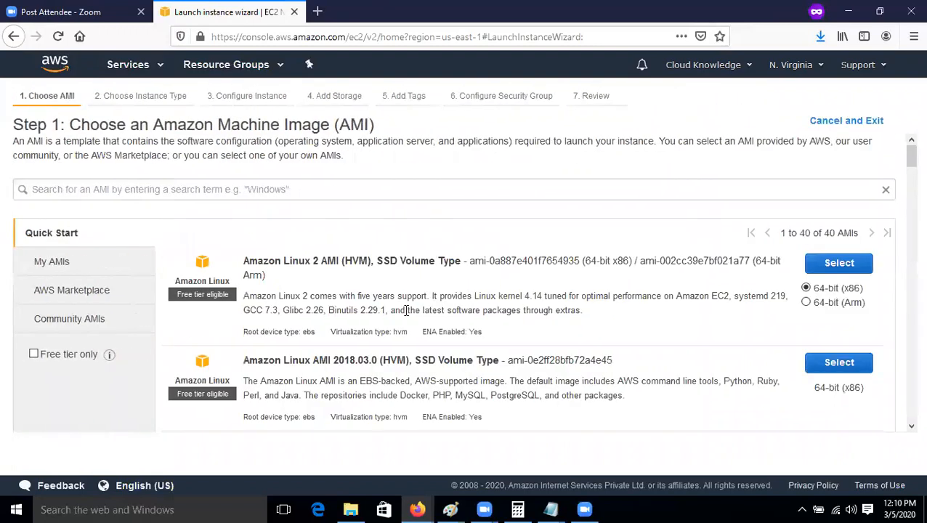
# Copy the AMI ID of Amazon Linux AMI 2018.03.0 (HVM), SSD Volume Type
pyautogui.scroll(-1, 438, 315)
pyautogui.moveTo(509, 295); pyautogui.dragTo(616, 300)
pyautogui.click(600, 297)
pyautogui.rightClick(500, 298)
pyautogui.click(507, 295)
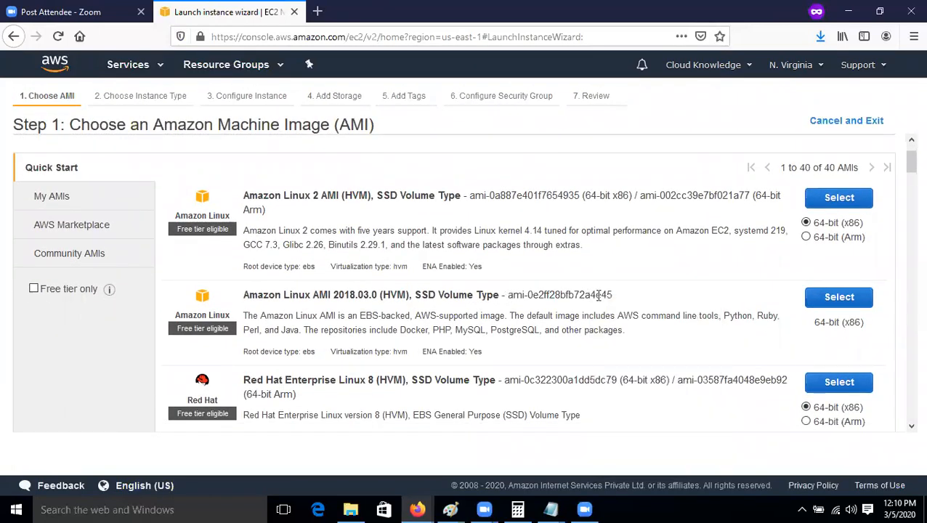
pyautogui.moveTo(507, 295); pyautogui.dragTo(612, 295)
pyautogui.rightClick(594, 294)
pyautogui.click(625, 302)
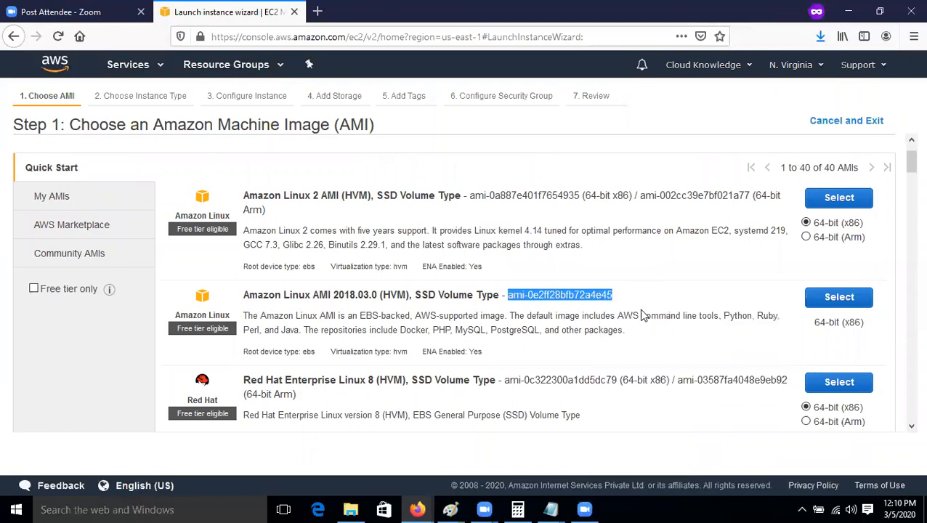
# Switch to Notepad, complete the ImageId value as "ami-0e2ff28bfb72a4e45" with its closing quote, and add an empty line beneath it
pyautogui.click(550, 509)
pyautogui.click(625, 457)
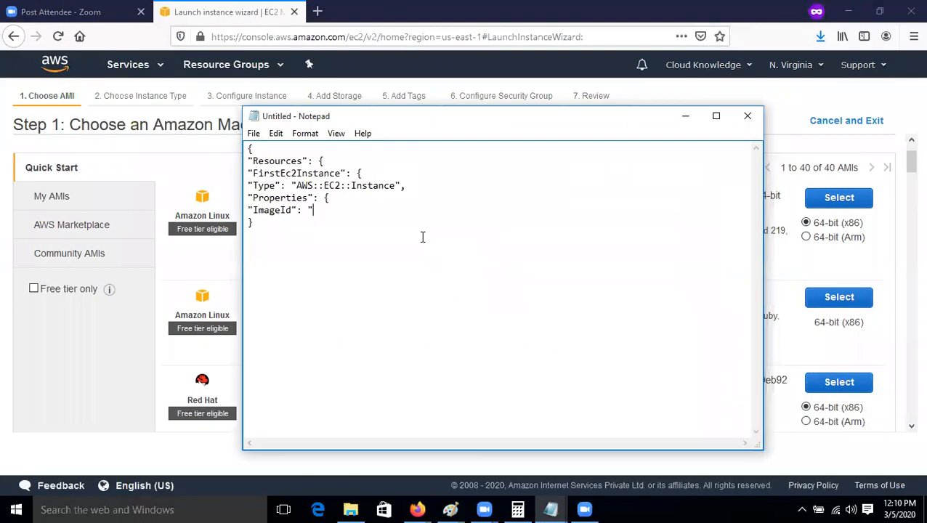
pyautogui.hotkey('ctrl', 'v')
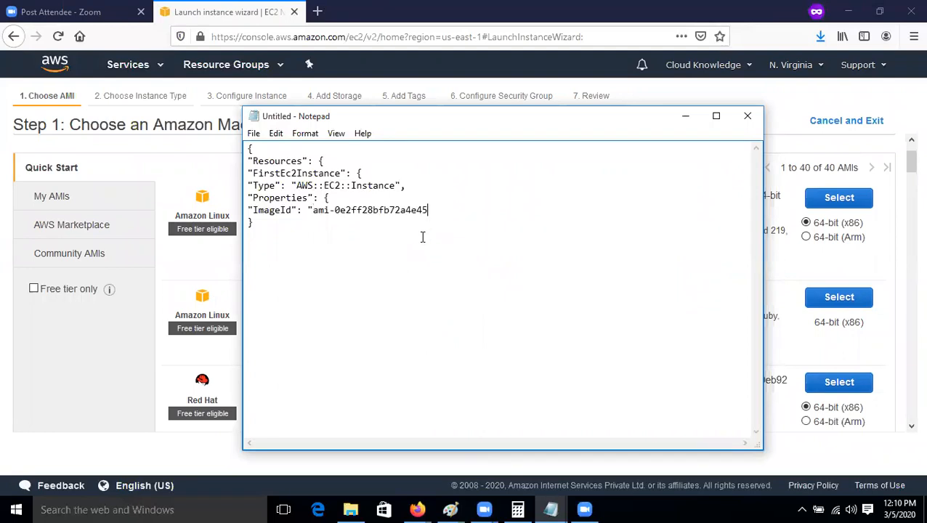
pyautogui.write('"')
pyautogui.press('Return')
pyautogui.press('BackSpace')
pyautogui.press('BackSpace')
pyautogui.press('BackSpace')
pyautogui.moveTo(248, 210); pyautogui.dragTo(429, 210)
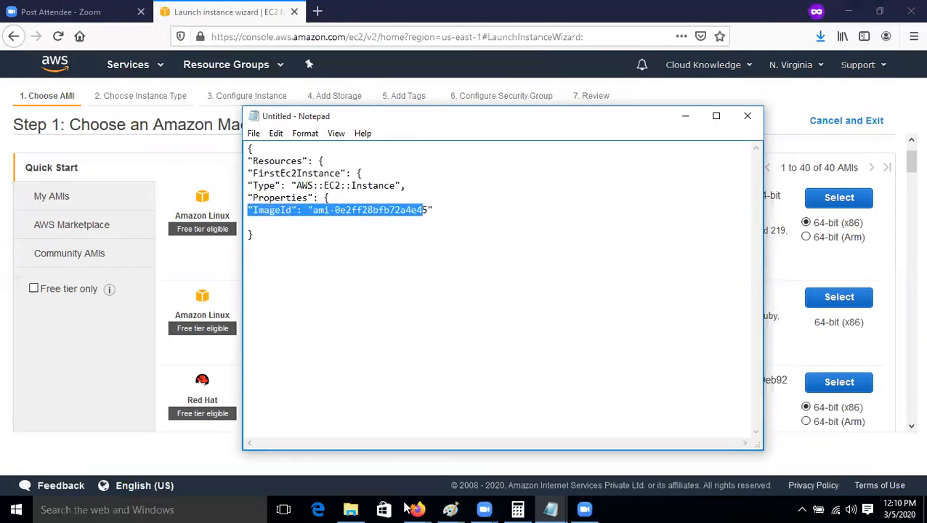
# Return to the EC2 Resource Type Reference in Firefox and open the AWS::EC2::Instance documentation page
pyautogui.moveTo(416, 508)
pyautogui.click(639, 443)
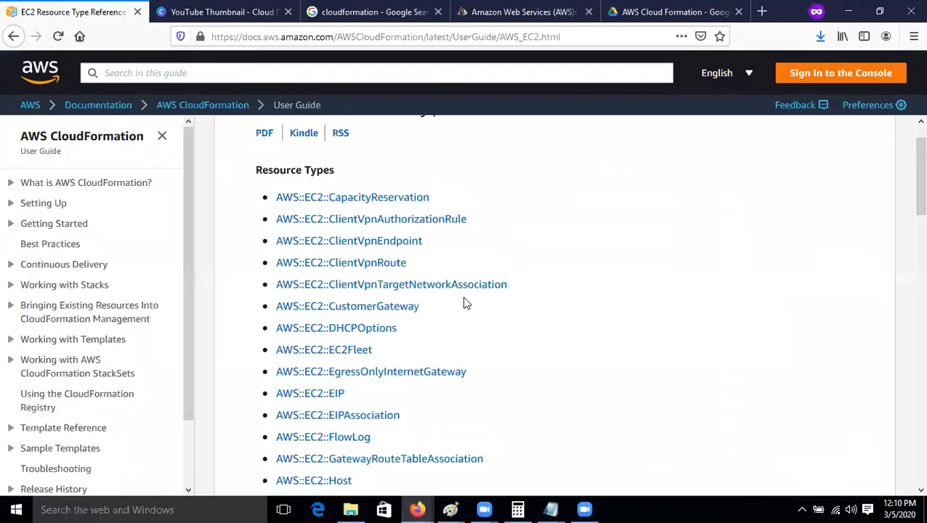
pyautogui.scroll(-10, 356, 258)
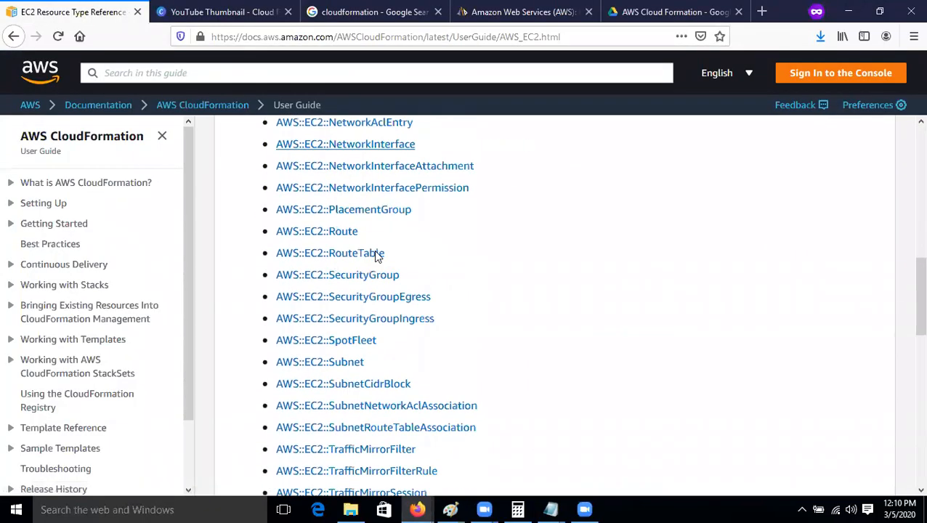
pyautogui.scroll(-6, 377, 258)
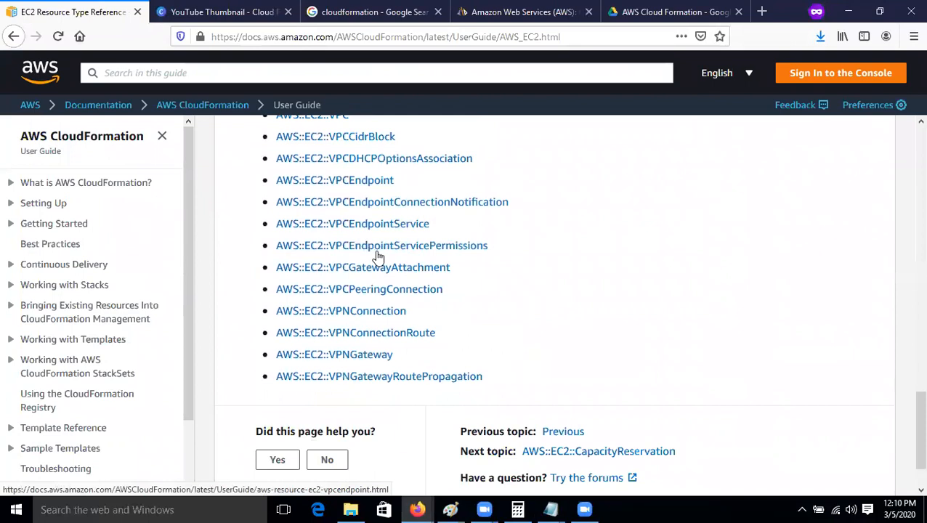
pyautogui.scroll(11, 377, 256)
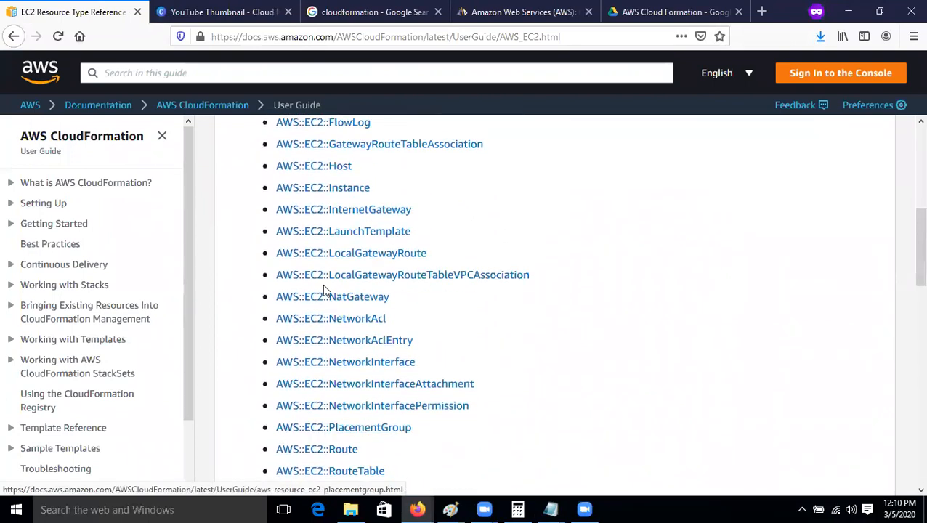
pyautogui.scroll(1, 356, 283)
pyautogui.click(320, 263)
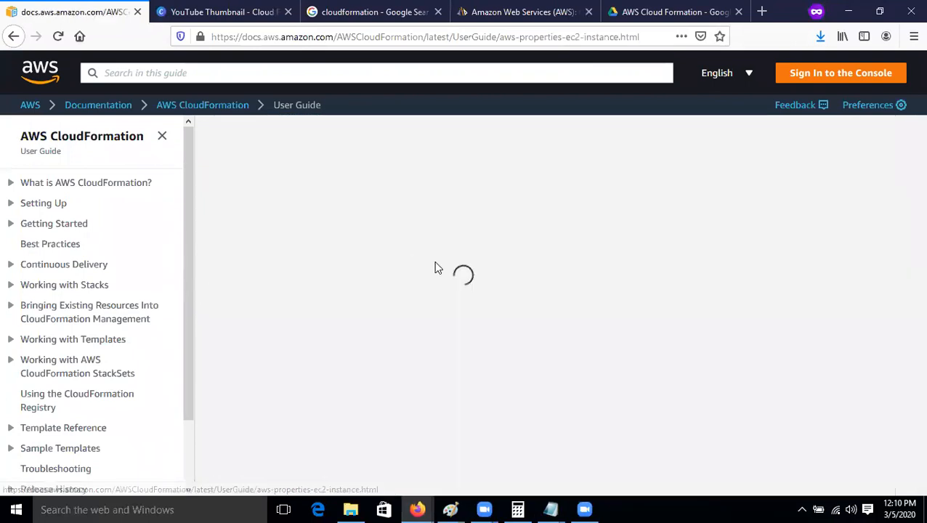
# Review the JSON syntax of AWS::EC2::Instance, focusing on its Properties block and the ImageId and KeyName entries
pyautogui.scroll(-7, 355, 304)
pyautogui.scroll(4, 355, 304)
pyautogui.scroll(-1, 356, 298)
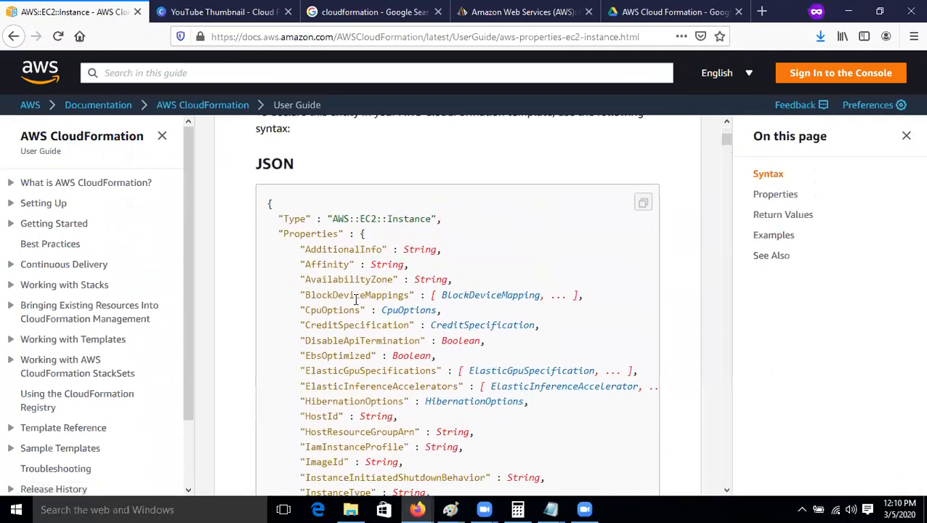
pyautogui.scroll(-1, 356, 298)
pyautogui.moveTo(289, 207); pyautogui.dragTo(464, 389)
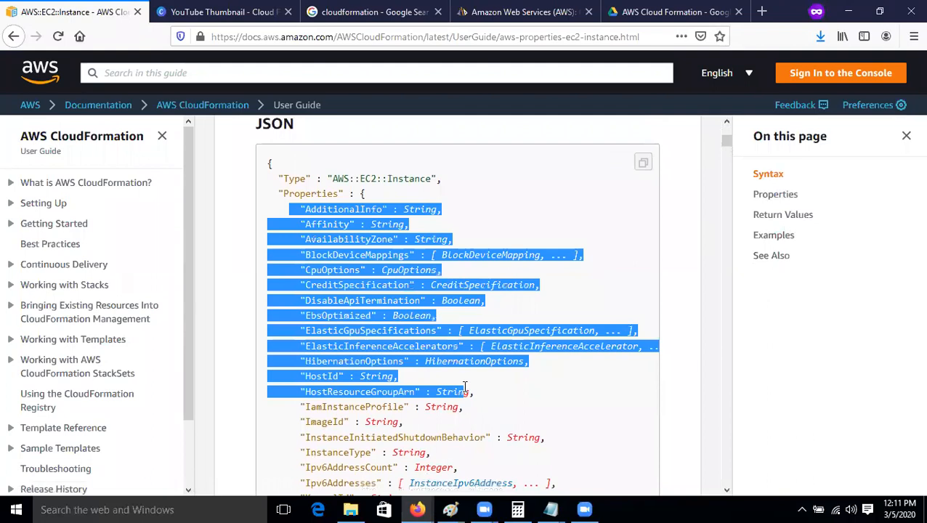
pyautogui.click(671, 338)
pyautogui.moveTo(296, 423); pyautogui.dragTo(349, 416)
pyautogui.moveTo(289, 373); pyautogui.dragTo(351, 363)
# Examine the remaining instance properties in the JSON syntax, such as SecurityGroupIds, Tenancy, Tags and Volumes
pyautogui.scroll(-3, 327, 356)
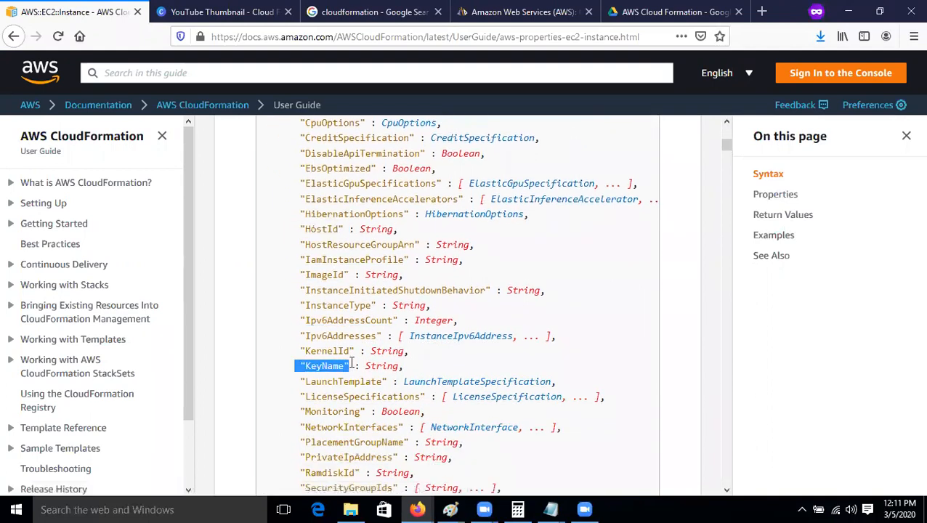
pyautogui.scroll(-2, 349, 399)
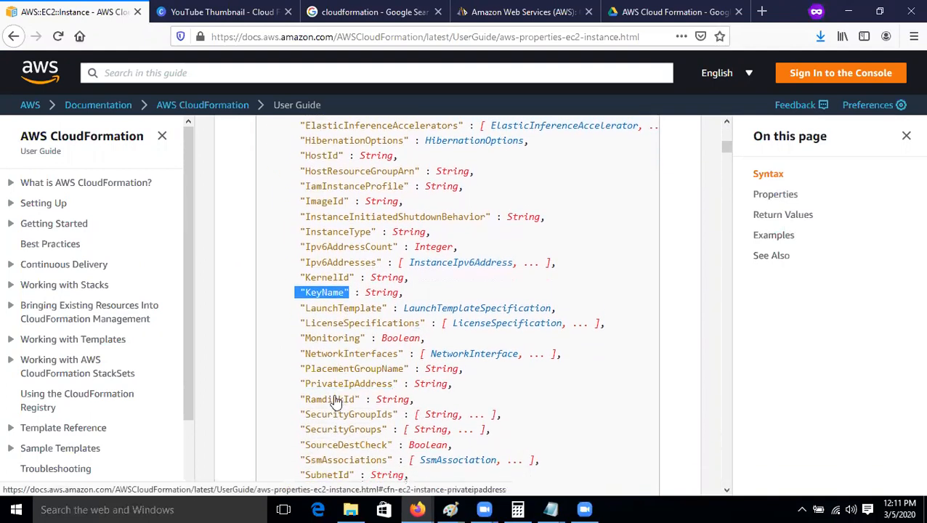
pyautogui.moveTo(293, 411); pyautogui.dragTo(399, 414)
pyautogui.scroll(-4, 363, 406)
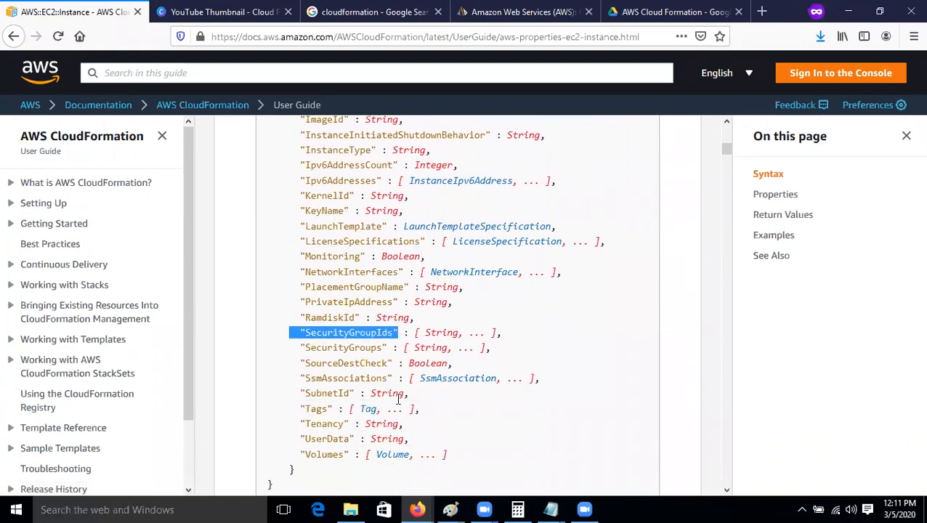
pyautogui.moveTo(294, 357); pyautogui.dragTo(365, 358)
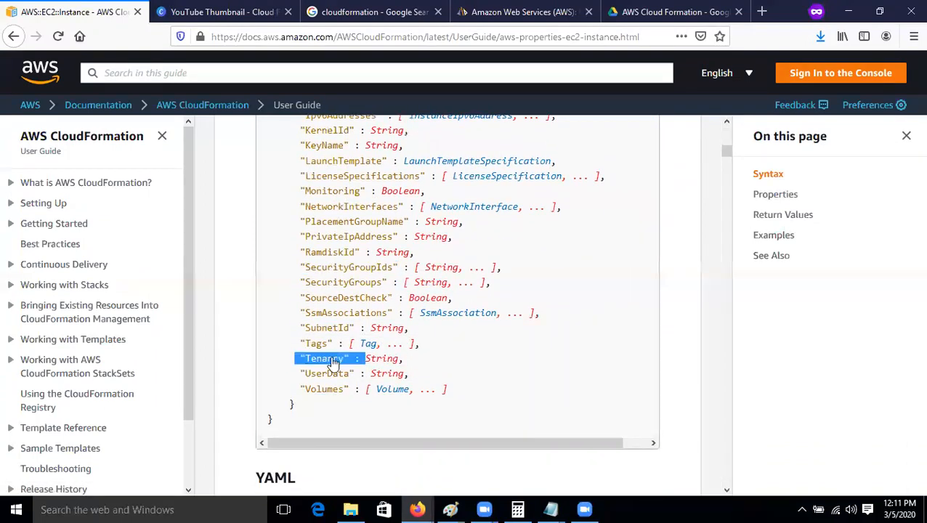
pyautogui.moveTo(284, 339); pyautogui.dragTo(322, 328)
pyautogui.moveTo(282, 388); pyautogui.dragTo(344, 388)
pyautogui.scroll(5, 345, 385)
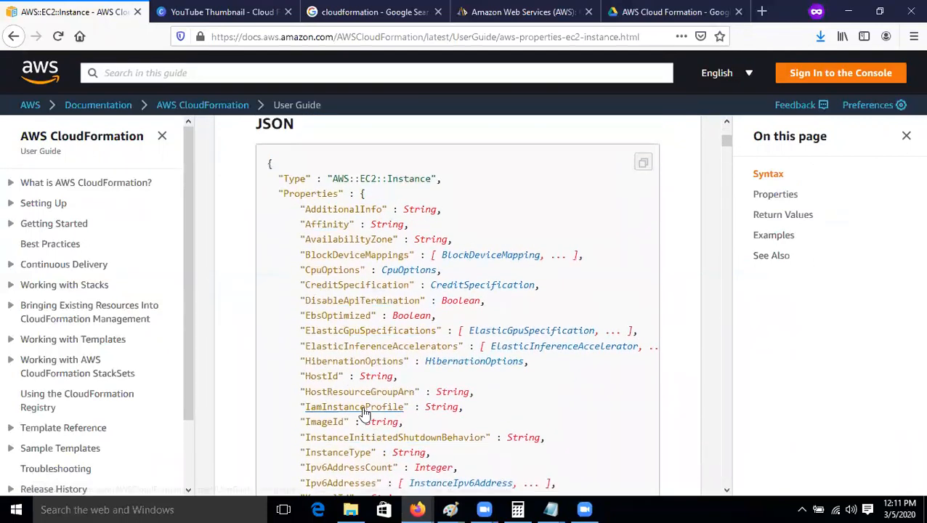
pyautogui.scroll(-3, 367, 406)
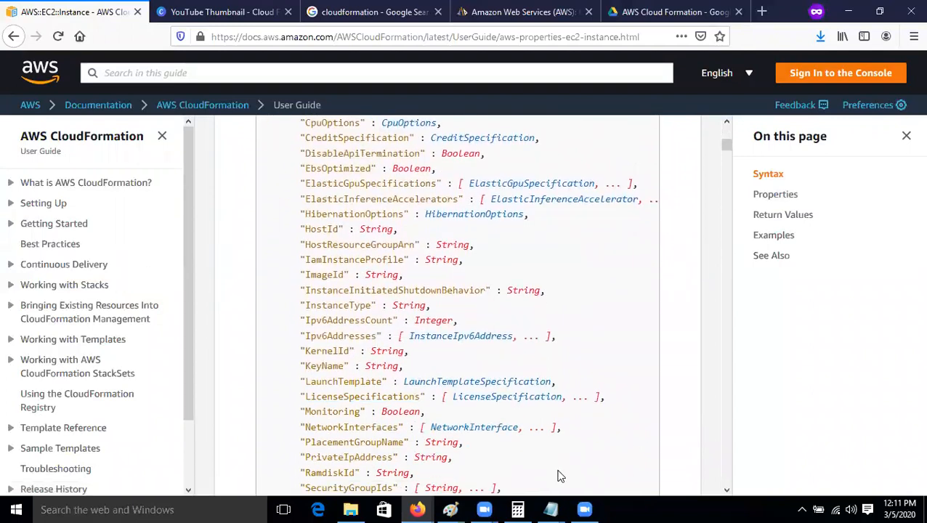
# Switch to Notepad, check the ImageId line of the template, and move the Notepad window away from the documentation text
pyautogui.moveTo(550, 509)
pyautogui.click(588, 441)
pyautogui.click(346, 259)
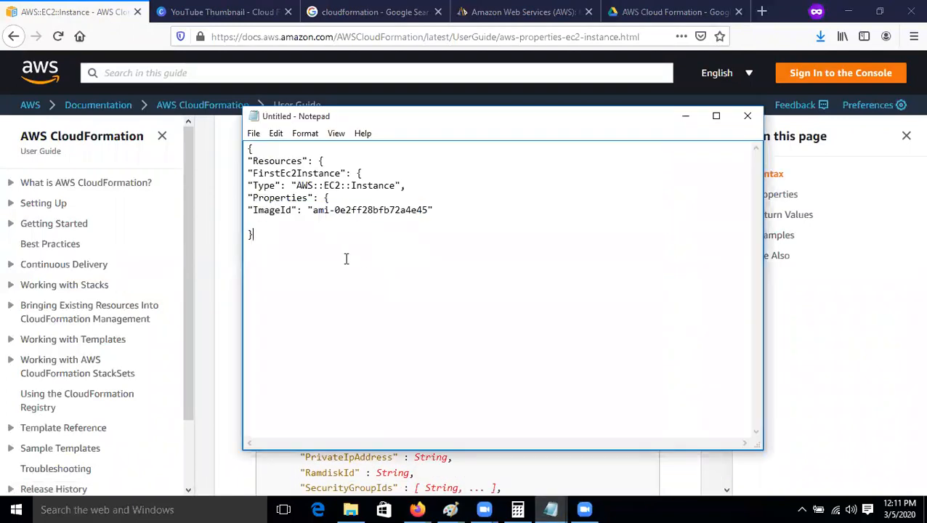
pyautogui.moveTo(247, 210); pyautogui.dragTo(390, 210)
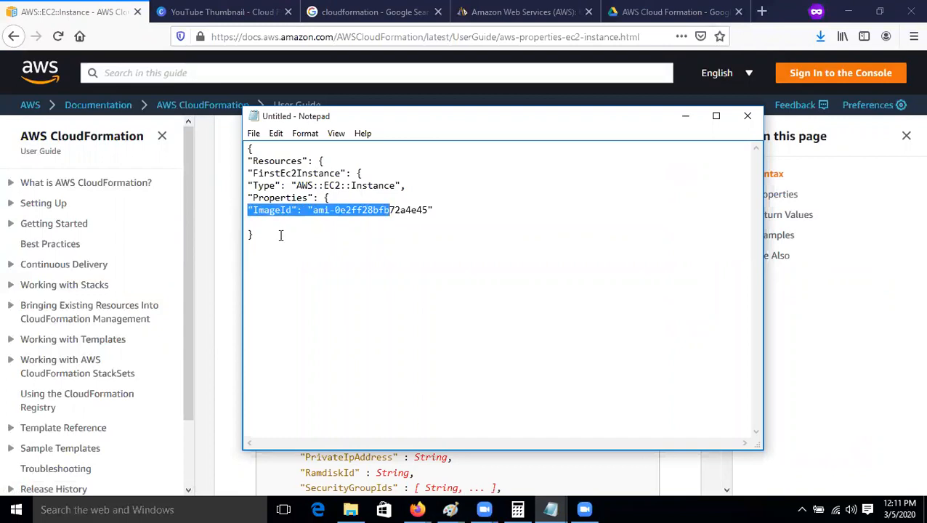
pyautogui.click(268, 221)
pyautogui.moveTo(254, 211); pyautogui.dragTo(257, 219)
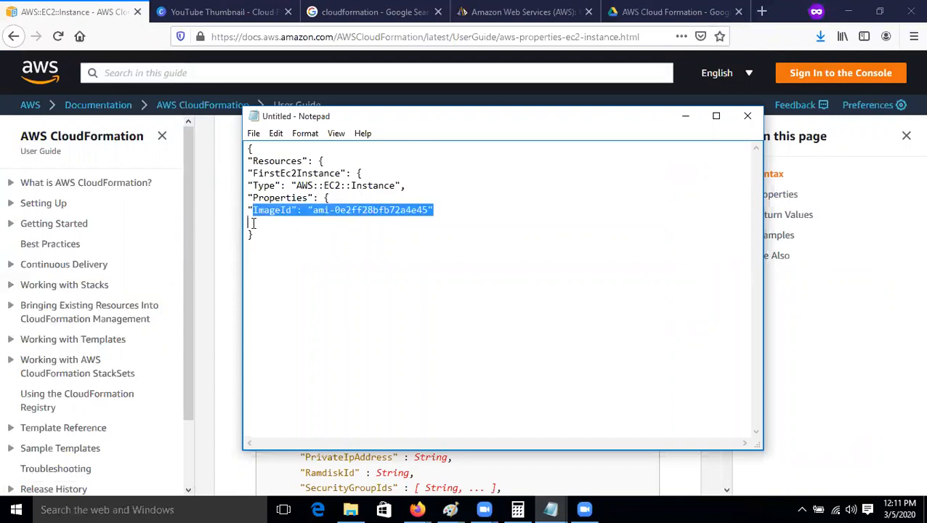
pyautogui.click(313, 224)
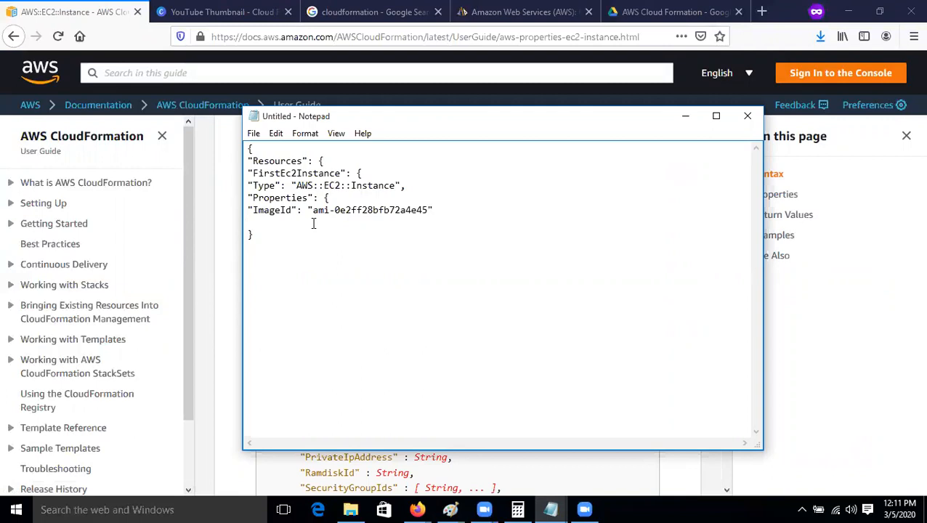
pyautogui.moveTo(384, 121); pyautogui.dragTo(430, 166)
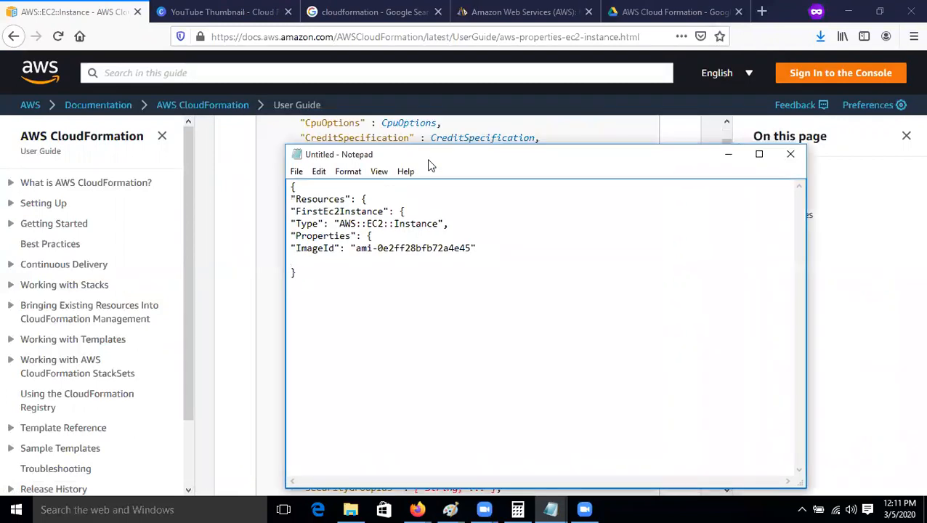
# Compare the ImageId key in the Notepad template with the property names in the documentation's JSON syntax
pyautogui.click(244, 304)
pyautogui.scroll(4, 331, 280)
pyautogui.scroll(-2, 324, 326)
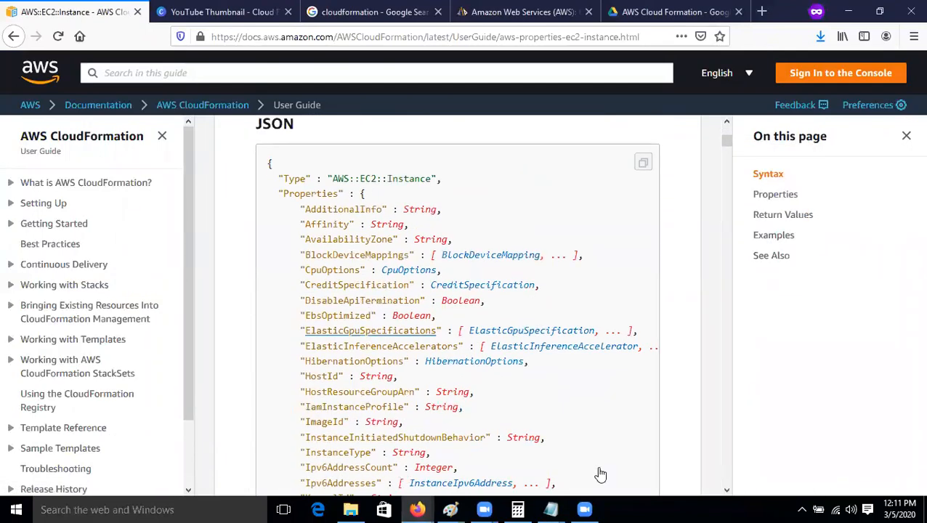
pyautogui.click(551, 510)
pyautogui.moveTo(294, 247); pyautogui.dragTo(445, 249)
pyautogui.click(390, 273)
pyautogui.moveTo(289, 248); pyautogui.dragTo(334, 249)
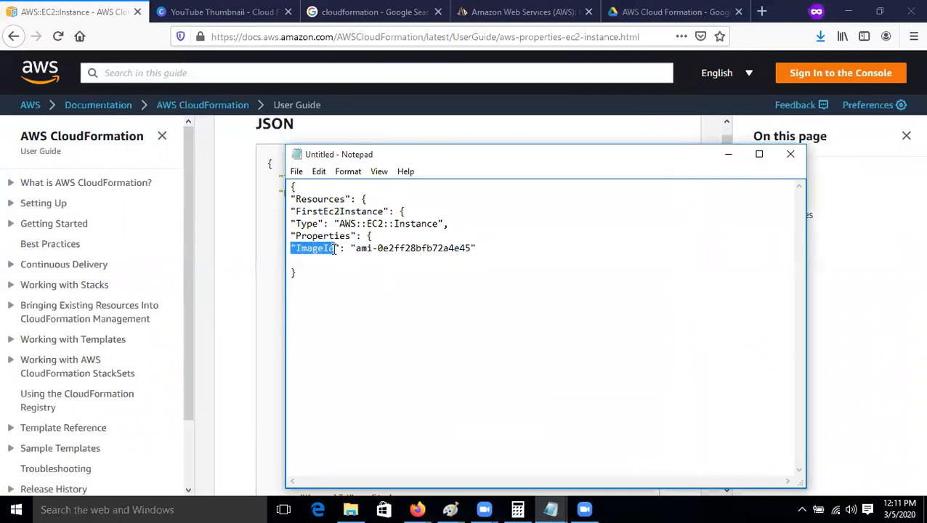
pyautogui.click(276, 307)
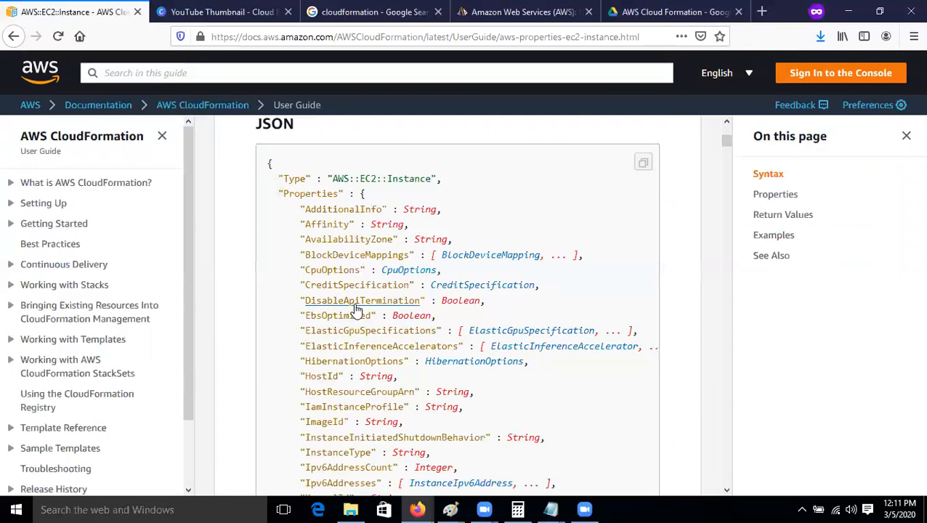
# Switch to Notepad and change the ending of the ImageId key to lowercase so it reads "Imageid"
pyautogui.moveTo(550, 509)
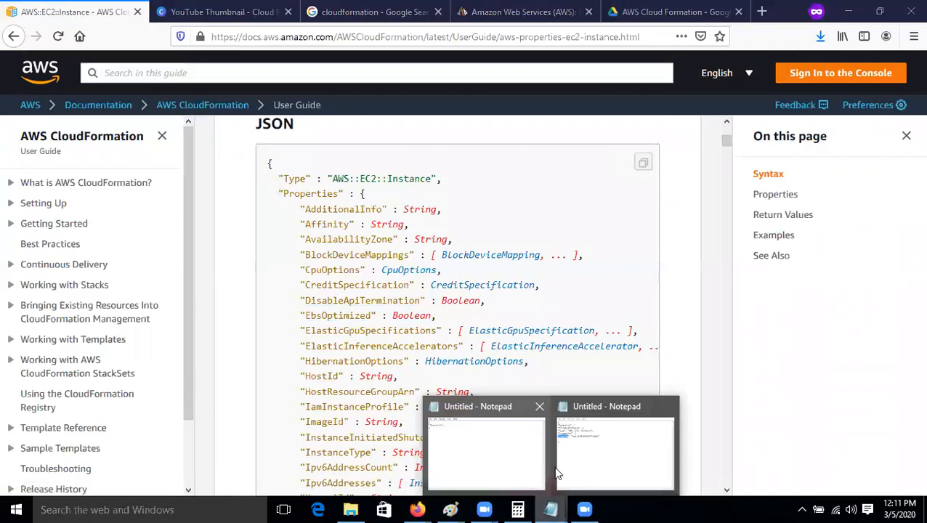
pyautogui.click(581, 459)
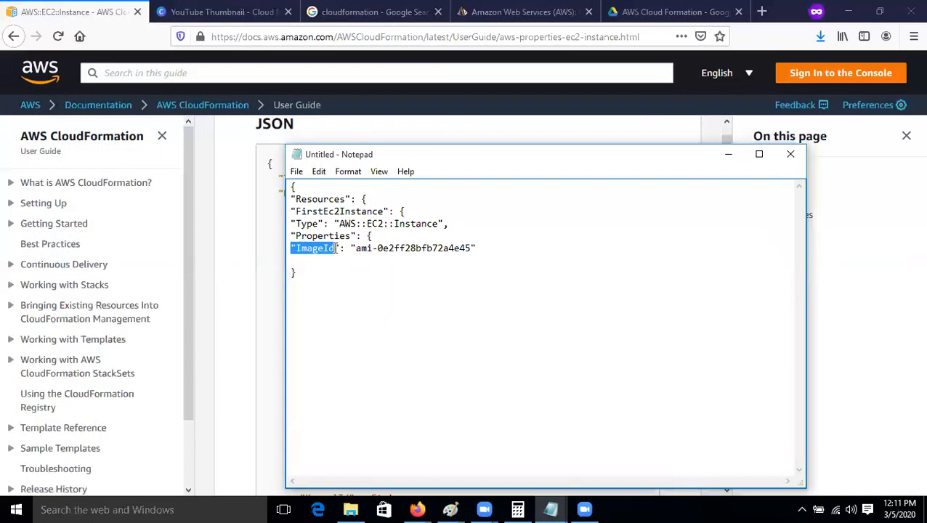
pyautogui.click(336, 249)
pyautogui.press('BackSpace')
pyautogui.write('D')
pyautogui.press('BackSpace')
pyautogui.press('BackSpace')
pyautogui.write('id')
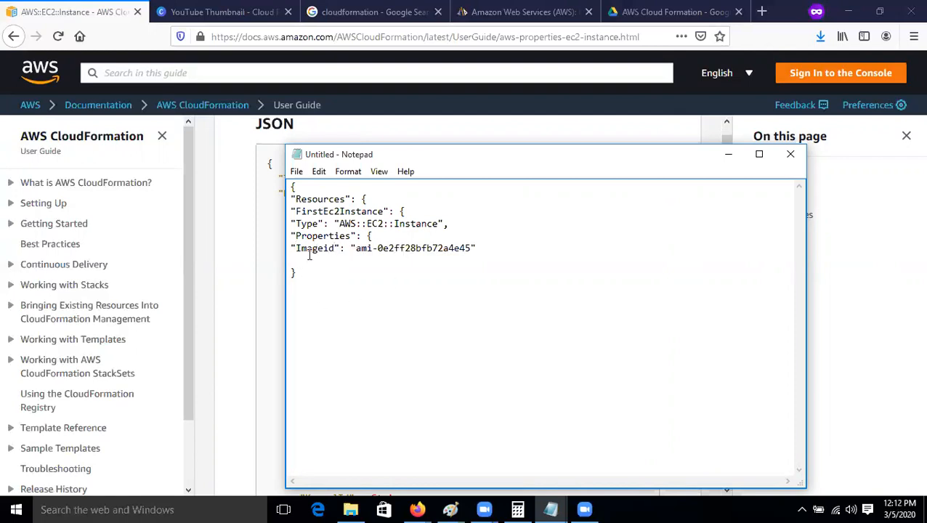
# Correct the image key in the template's Properties block so it reads "ImageId"
pyautogui.press('BackSpace')
pyautogui.press('BackSpace')
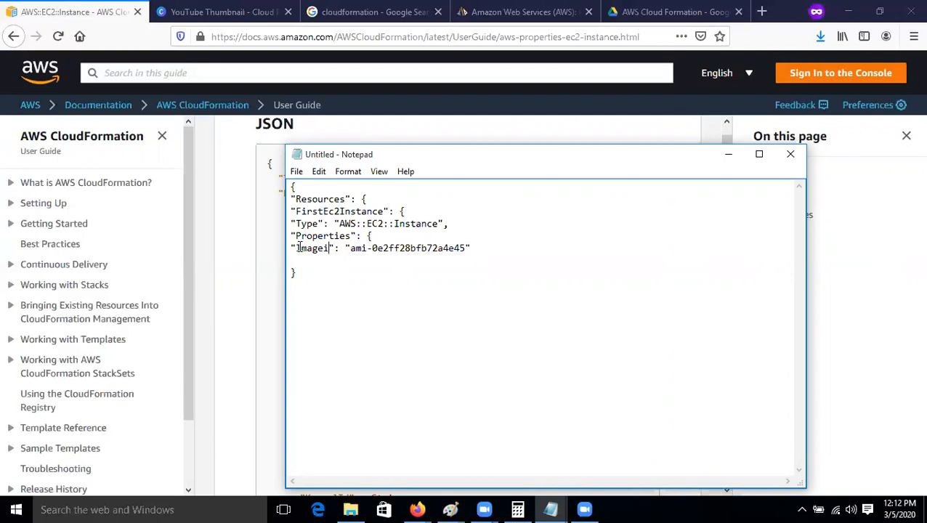
pyautogui.write('Id')
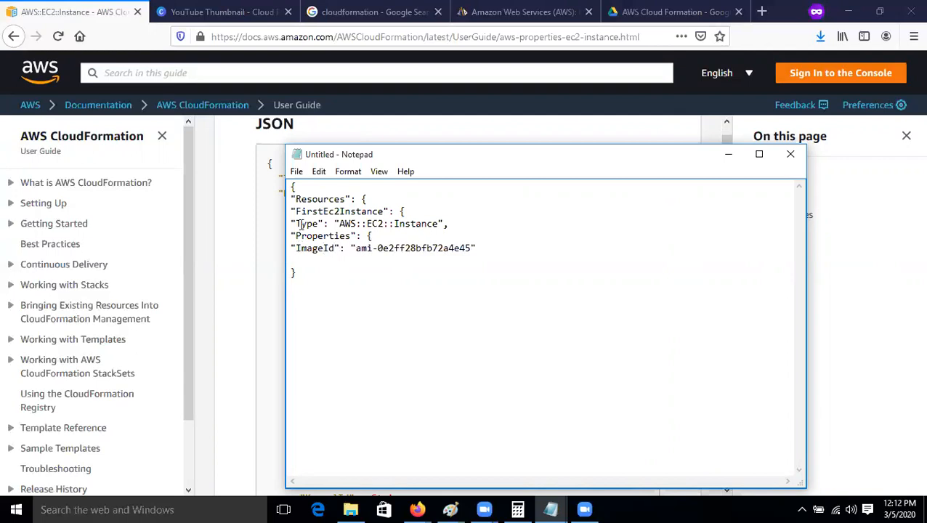
# Find the ImageId and InstanceType properties in the documentation's JSON syntax and check how their names are written
pyautogui.click(275, 300)
pyautogui.scroll(2, 306, 314)
pyautogui.scroll(-3, 331, 315)
pyautogui.moveTo(300, 348); pyautogui.dragTo(351, 348)
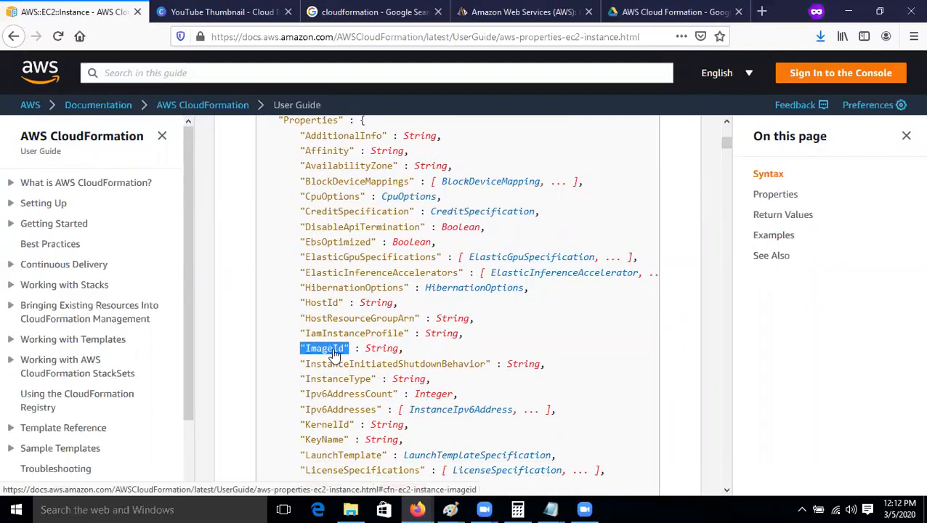
pyautogui.click(293, 379)
pyautogui.moveTo(292, 379); pyautogui.dragTo(370, 387)
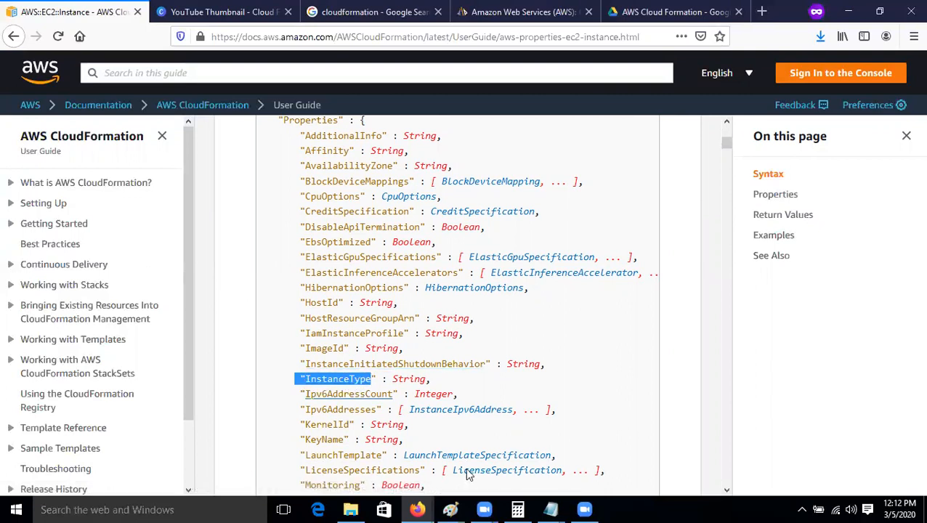
# Compare the template's resource name, Type and Properties lines in Notepad with the ImageId and InstanceType entries in the documentation
pyautogui.hotkey('alt', 'Tab')
pyautogui.moveTo(295, 199); pyautogui.dragTo(362, 214)
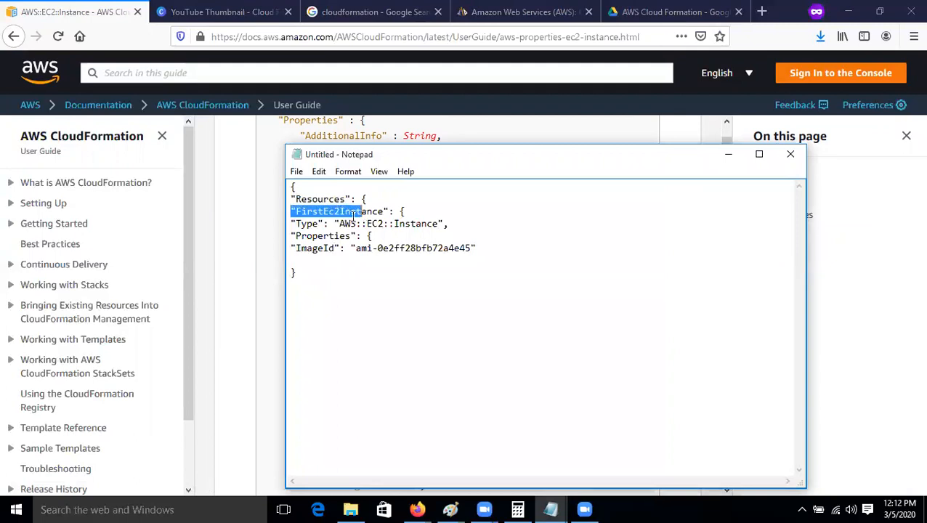
pyautogui.moveTo(291, 224); pyautogui.dragTo(334, 251)
pyautogui.click(264, 356)
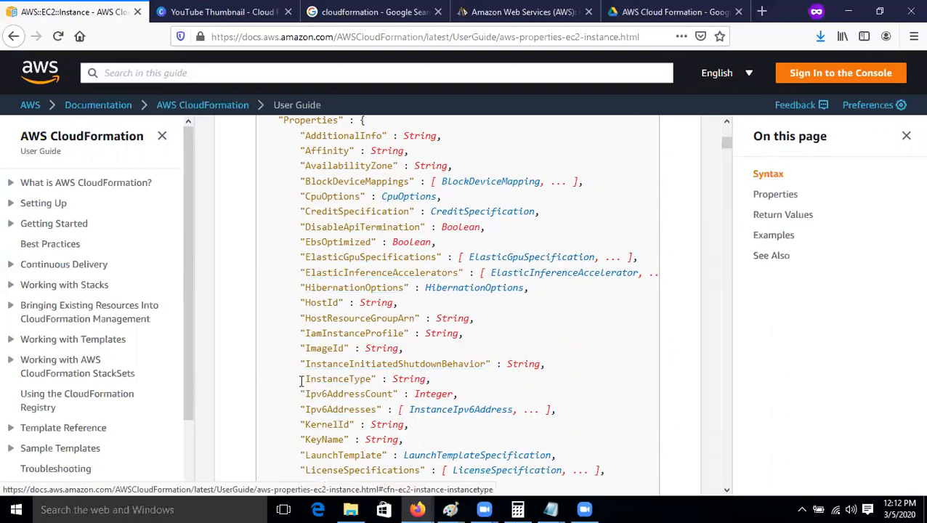
pyautogui.moveTo(298, 378); pyautogui.dragTo(382, 378)
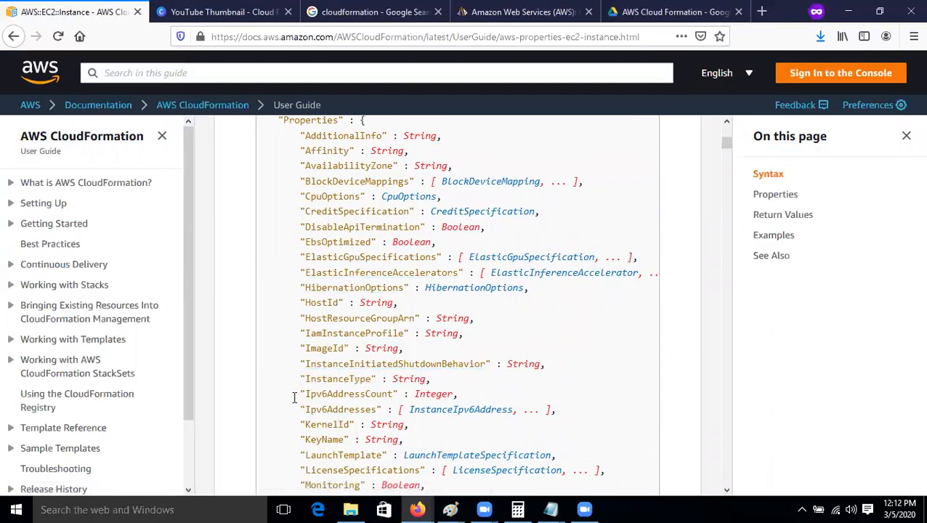
pyautogui.moveTo(296, 348); pyautogui.dragTo(347, 351)
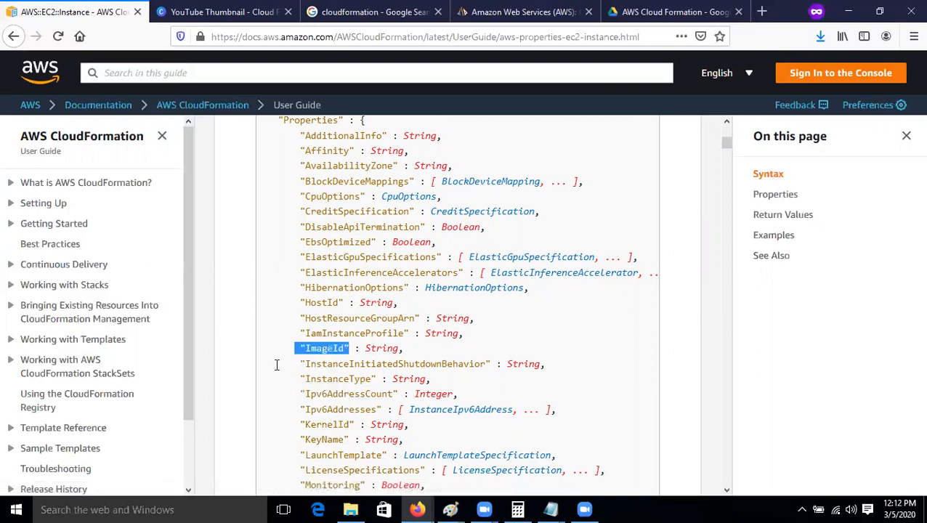
pyautogui.moveTo(298, 378); pyautogui.dragTo(371, 380)
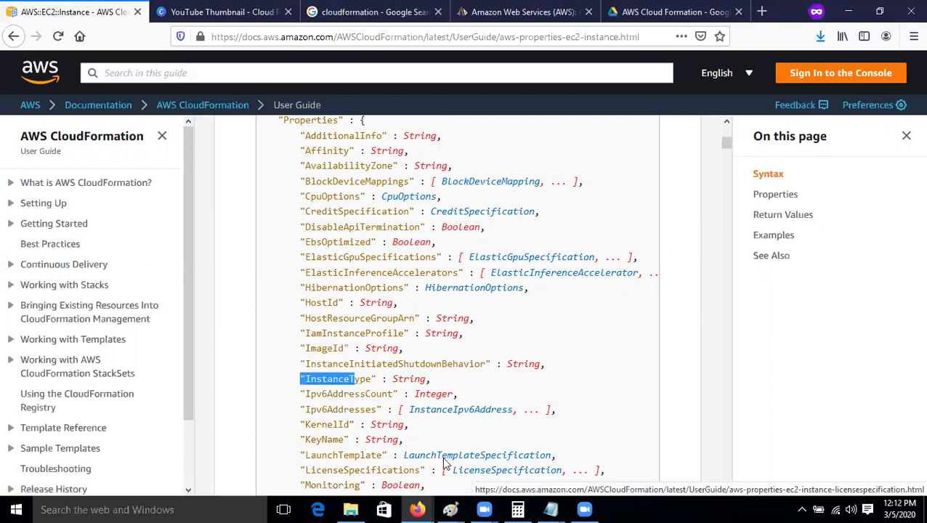
# Switch to Notepad and check which opening braces in the template still need a closing brace
pyautogui.moveTo(551, 509)
pyautogui.click(602, 433)
pyautogui.click(351, 261)
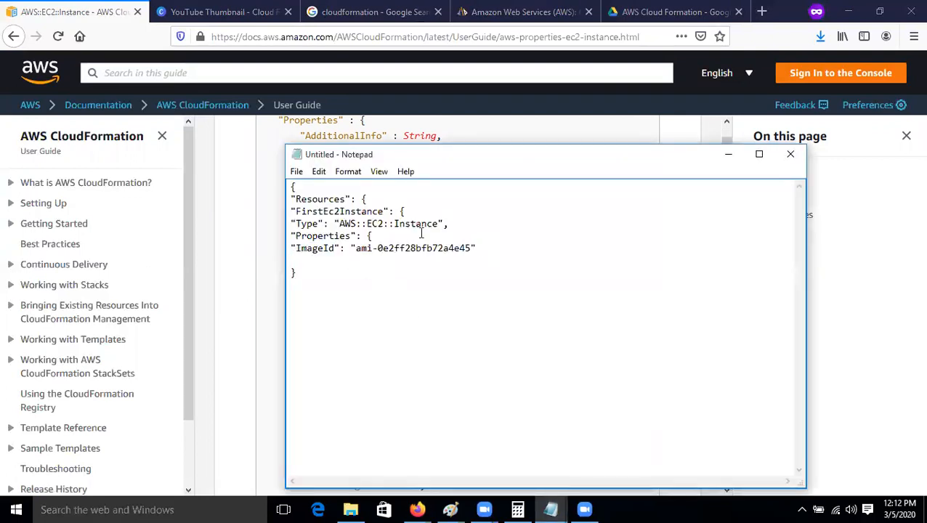
pyautogui.moveTo(362, 199); pyautogui.dragTo(421, 212)
pyautogui.moveTo(360, 236); pyautogui.dragTo(396, 237)
pyautogui.moveTo(292, 188); pyautogui.dragTo(300, 188)
pyautogui.moveTo(293, 271); pyautogui.dragTo(309, 272)
pyautogui.moveTo(361, 236); pyautogui.dragTo(407, 212)
pyautogui.moveTo(357, 198); pyautogui.dragTo(368, 198)
# Add three closing braces on separate lines below the ImageId line for the Properties, FirstEc2Instance and Resources blocks
pyautogui.click(488, 248)
pyautogui.press('Return')
pyautogui.moveTo(365, 236); pyautogui.dragTo(406, 211)
pyautogui.click(291, 260)
pyautogui.click(341, 265)
pyautogui.press('Return')
pyautogui.write('}')
pyautogui.moveTo(397, 211); pyautogui.dragTo(378, 201)
pyautogui.click(312, 268)
pyautogui.press('Return')
# Check that every opening brace in the template pairs with its closing brace
pyautogui.moveTo(291, 188); pyautogui.dragTo(296, 187)
pyautogui.moveTo(290, 310); pyautogui.dragTo(298, 310)
pyautogui.moveTo(355, 199); pyautogui.dragTo(362, 199)
pyautogui.moveTo(289, 286); pyautogui.dragTo(296, 286)
pyautogui.click(400, 211)
pyautogui.moveTo(291, 260); pyautogui.dragTo(324, 263)
pyautogui.moveTo(308, 315); pyautogui.dragTo(279, 198)
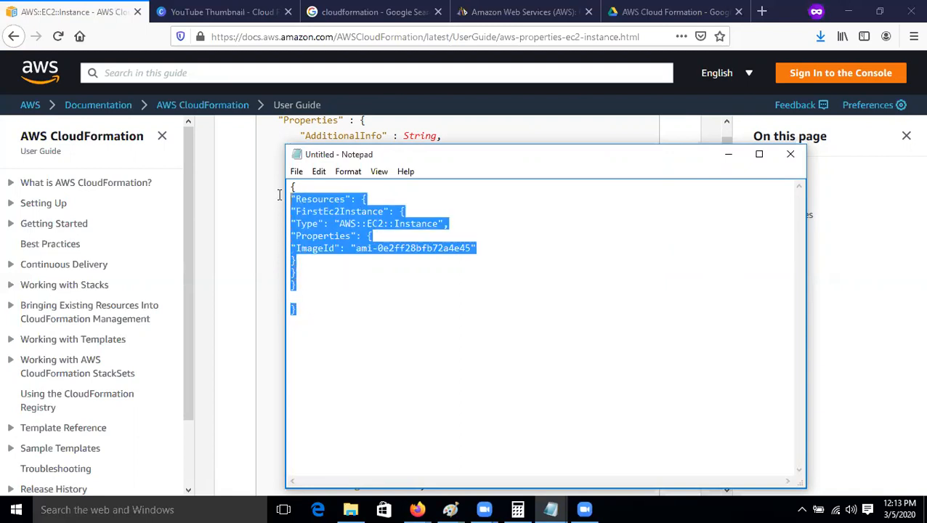
pyautogui.click(336, 308)
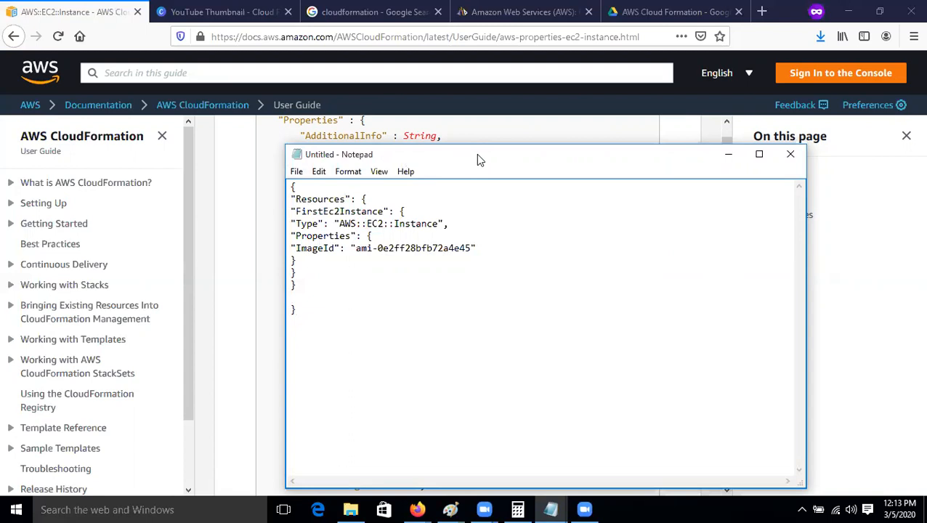
# Save the template to the Desktop as "cloudknowledgecode" with the file type All Files
pyautogui.moveTo(477, 162); pyautogui.dragTo(496, 137)
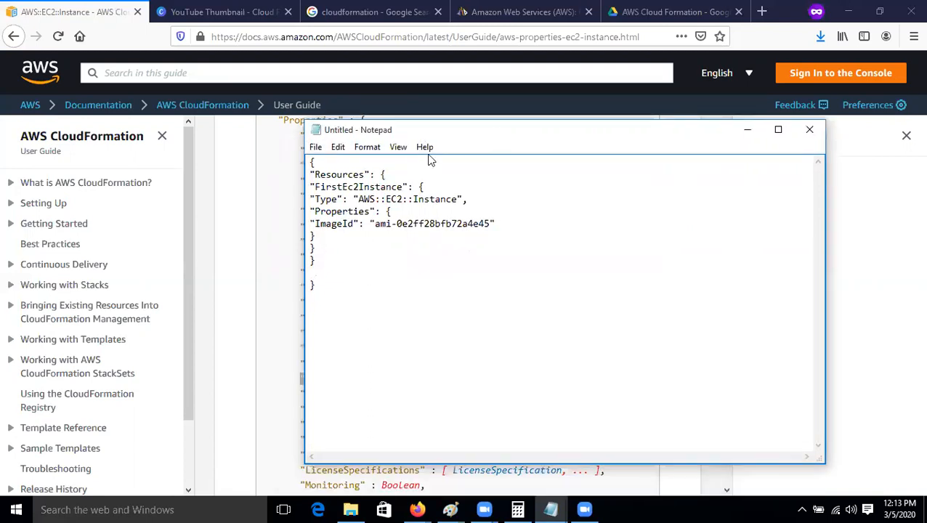
pyautogui.click(315, 146)
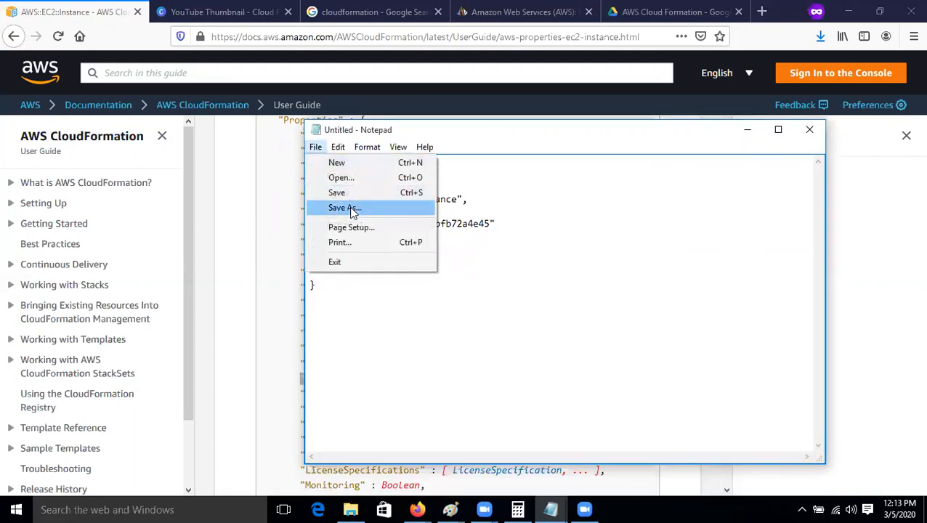
pyautogui.click(352, 209)
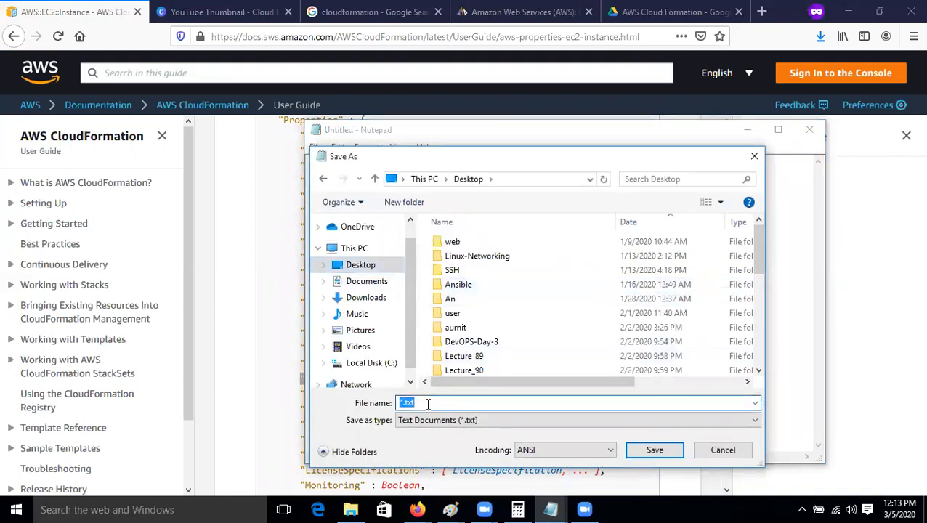
pyautogui.write('cloud')
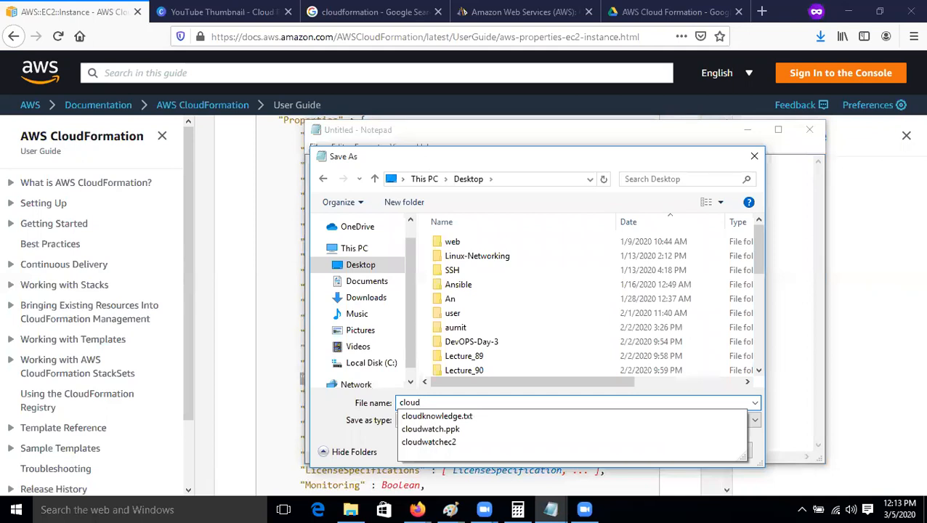
pyautogui.write('k')
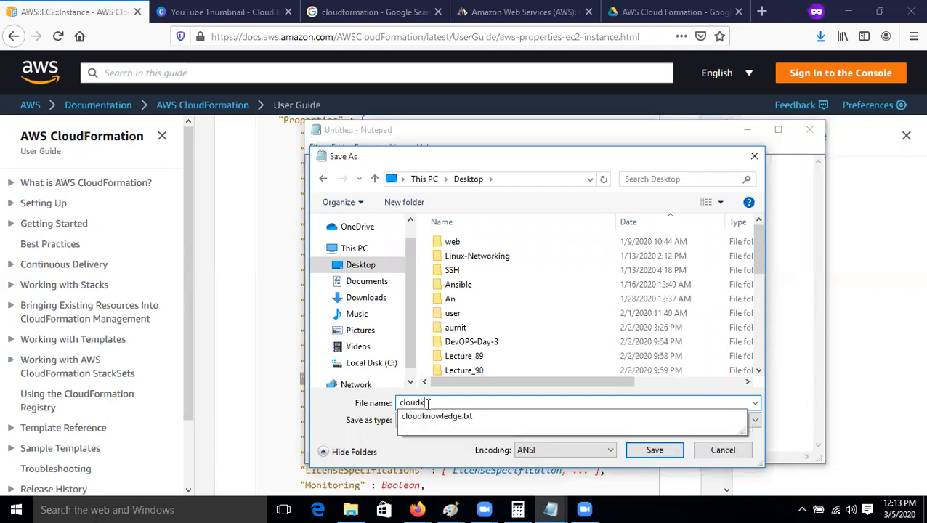
pyautogui.write('nowledgecode')
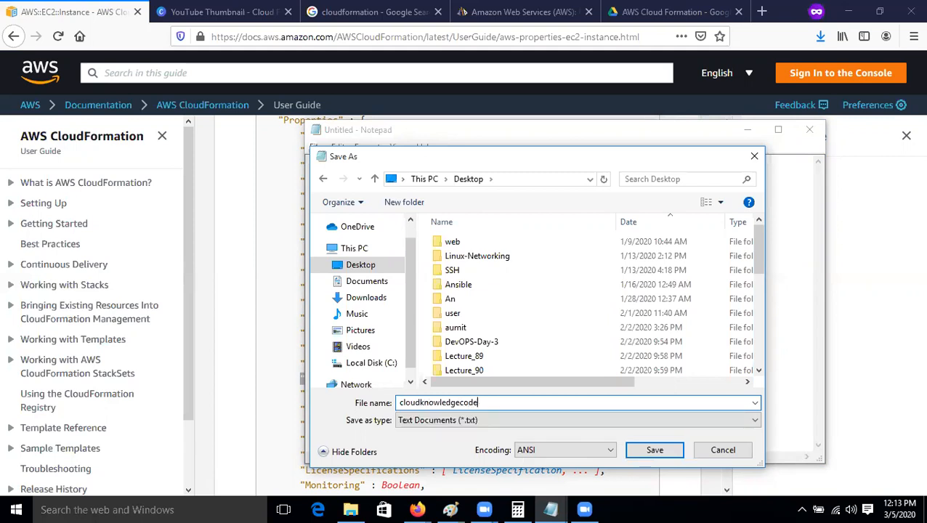
pyautogui.click(427, 421)
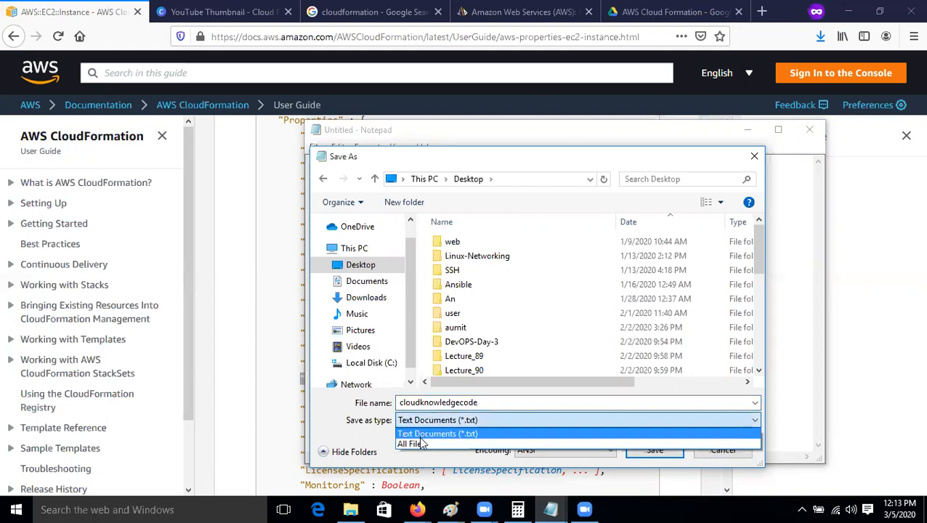
pyautogui.click(419, 443)
pyautogui.click(654, 451)
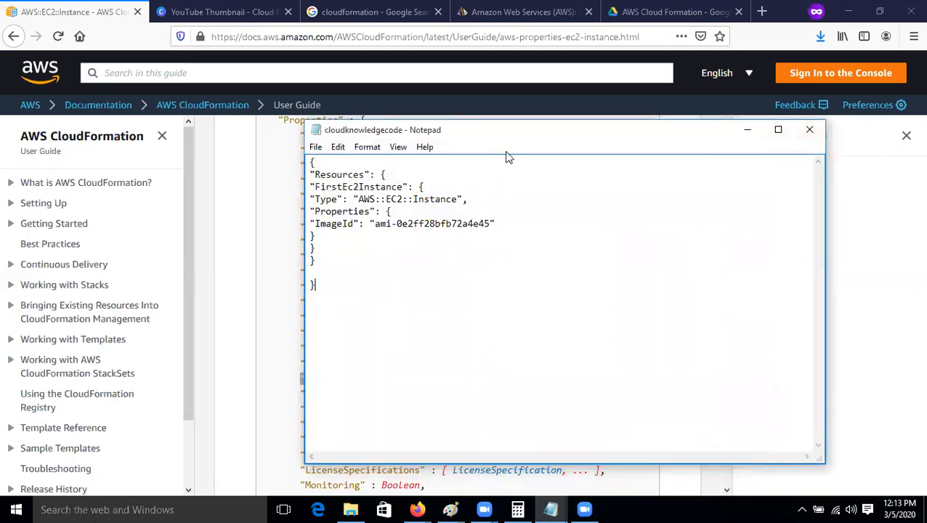
# Switch to the AWS Management Console in Firefox, search the services for "iam" and open IAM
pyautogui.moveTo(513, 135); pyautogui.dragTo(477, 192)
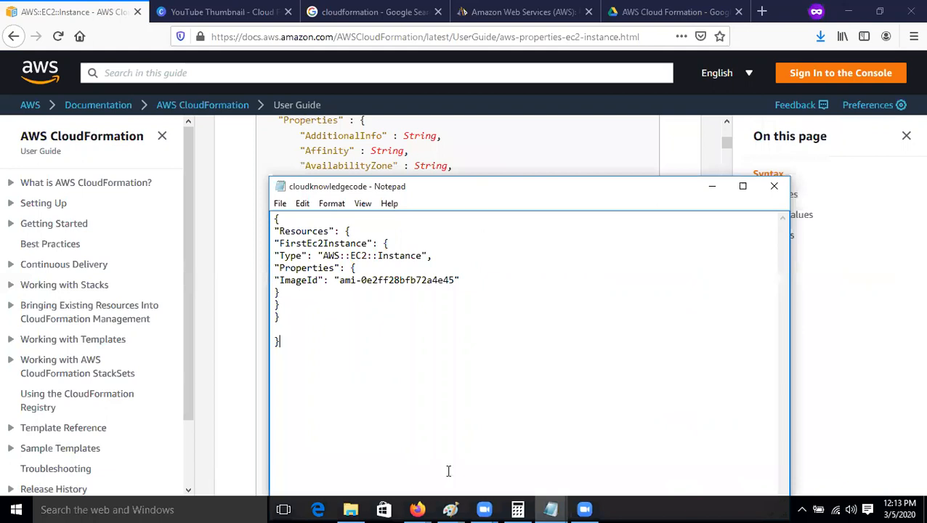
pyautogui.moveTo(417, 508)
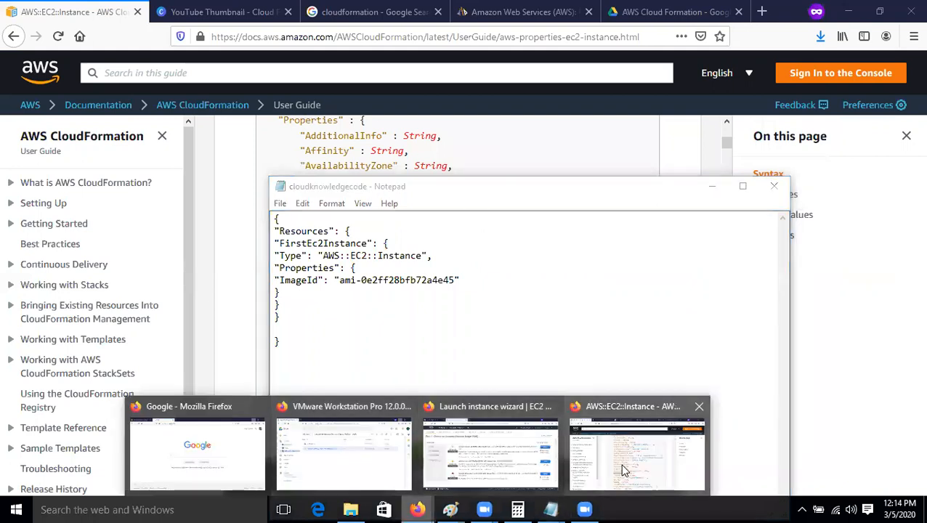
pyautogui.moveTo(622, 471)
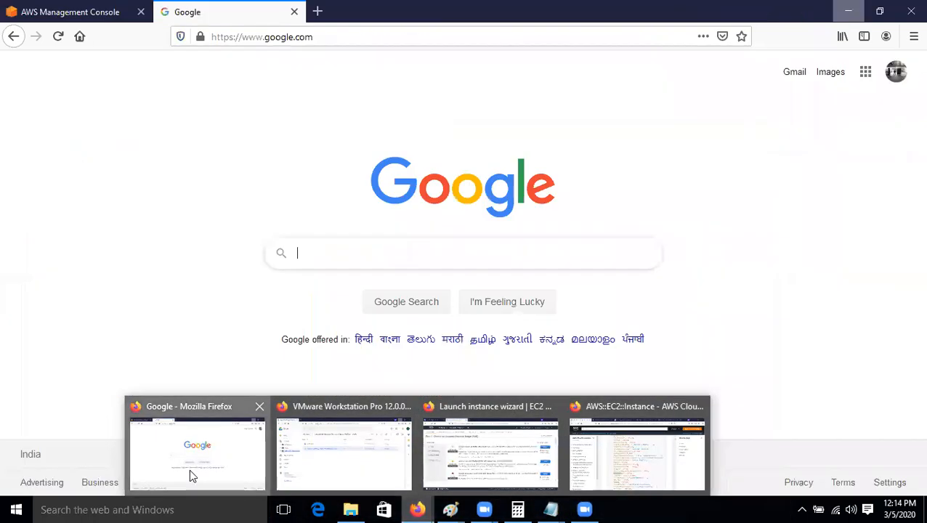
pyautogui.click(189, 468)
pyautogui.click(89, 10)
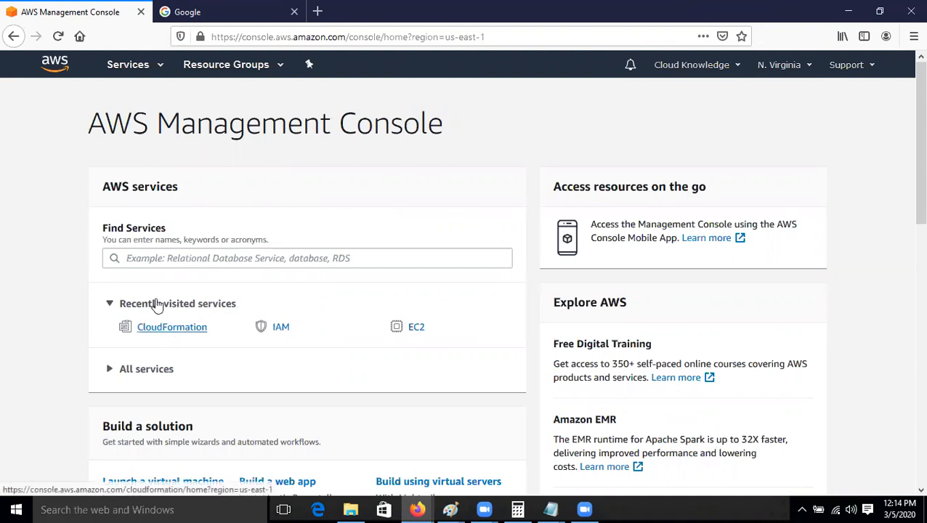
pyautogui.click(116, 66)
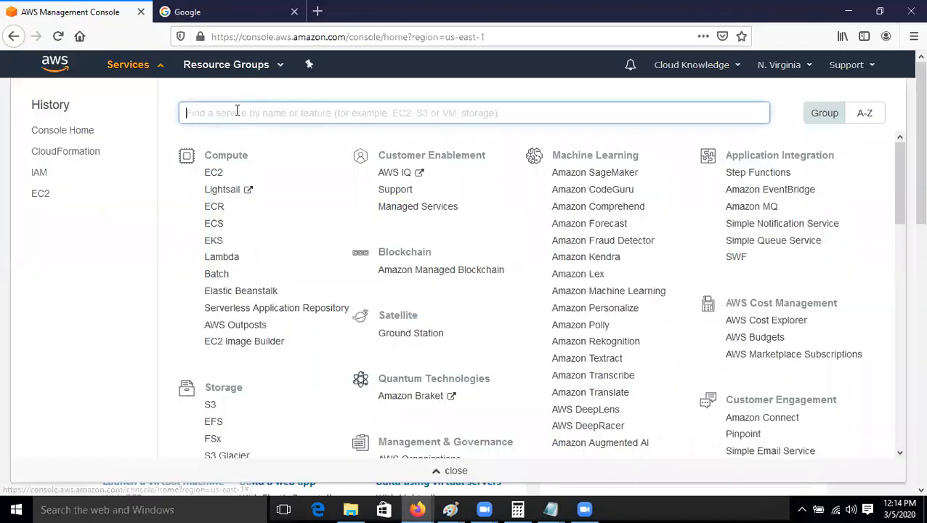
pyautogui.write('iam')
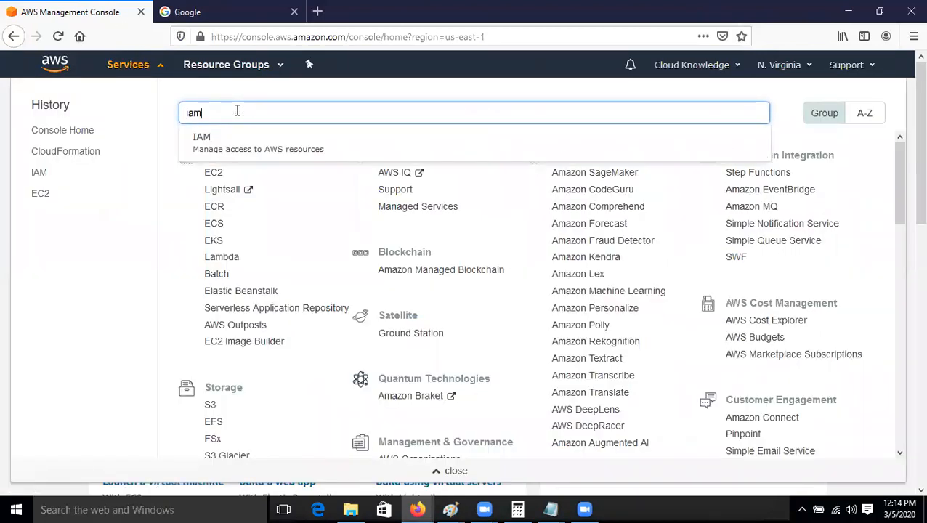
pyautogui.click(228, 149)
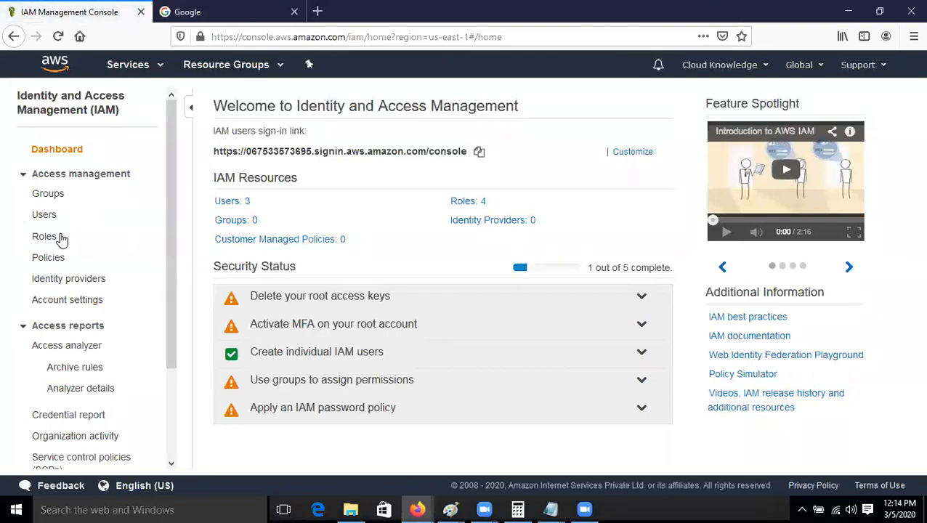
# Open the IAM roles and start creating a new role
pyautogui.click(38, 239)
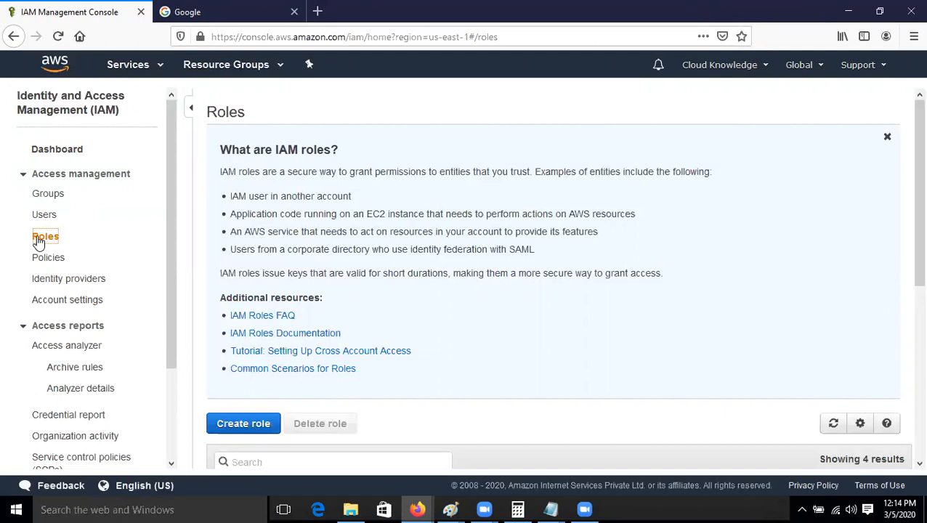
pyautogui.scroll(-5, 387, 293)
pyautogui.click(243, 102)
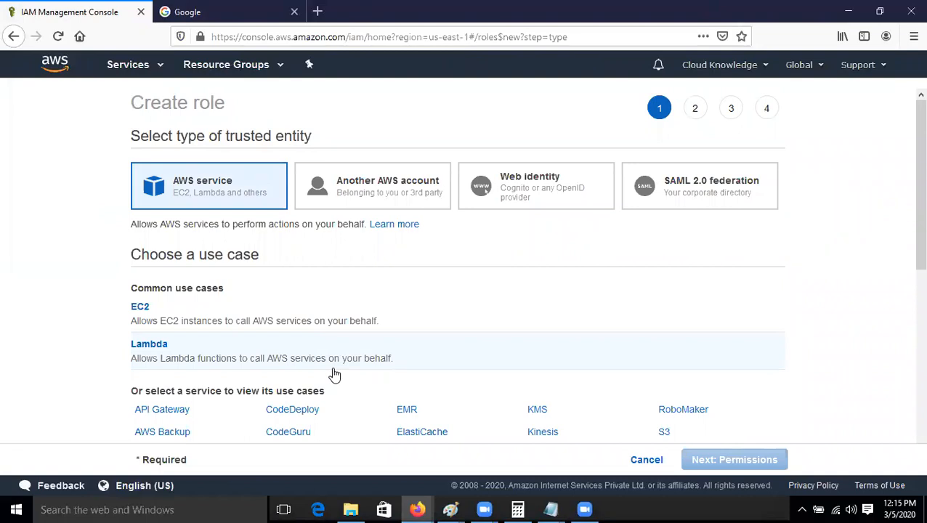
# Choose CloudFormation as the AWS service that uses the role and continue to the permissions
pyautogui.scroll(-2, 324, 385)
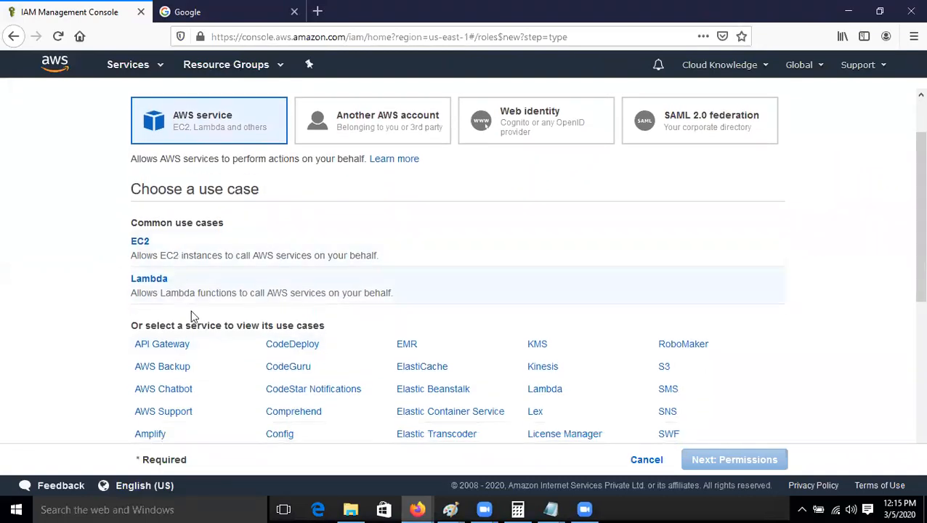
pyautogui.scroll(-5, 193, 316)
pyautogui.click(170, 287)
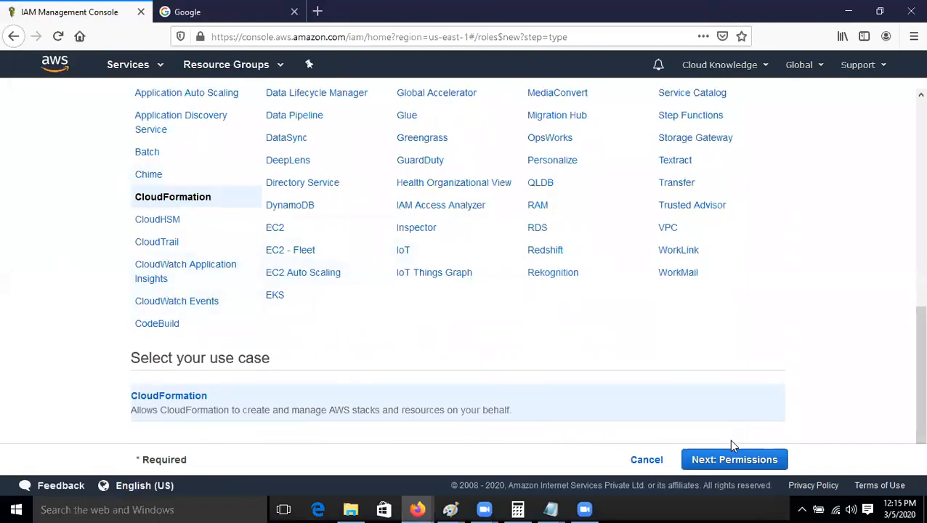
pyautogui.click(737, 467)
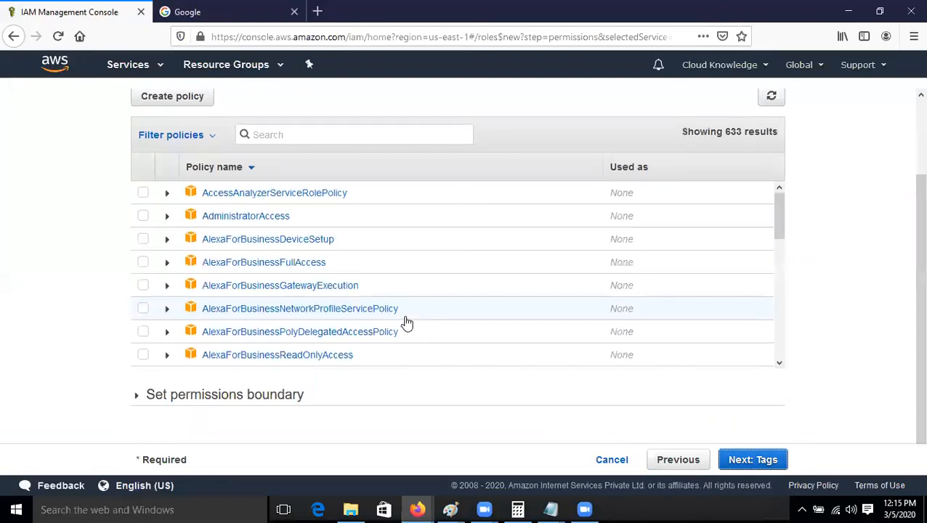
# Attach the AdministratorAccess policy to the new role and continue to the tags
pyautogui.scroll(2, 406, 322)
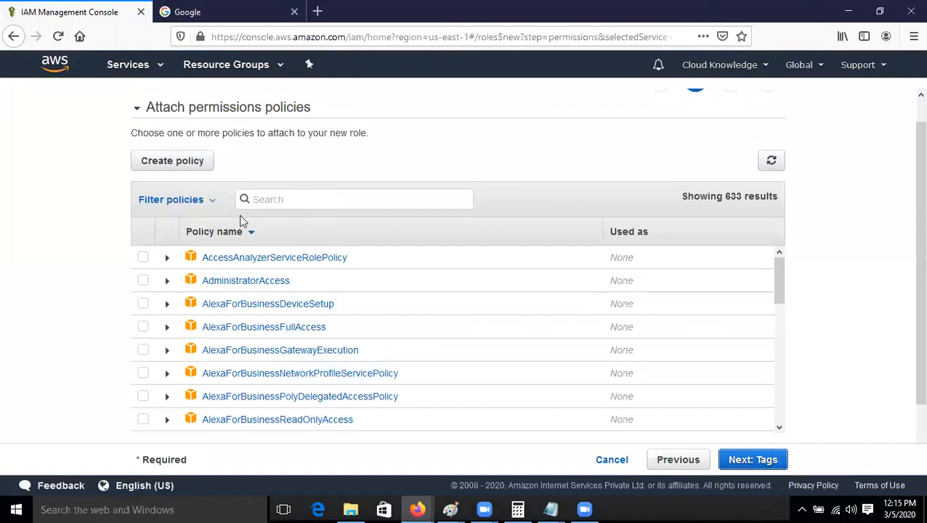
pyautogui.click(258, 284)
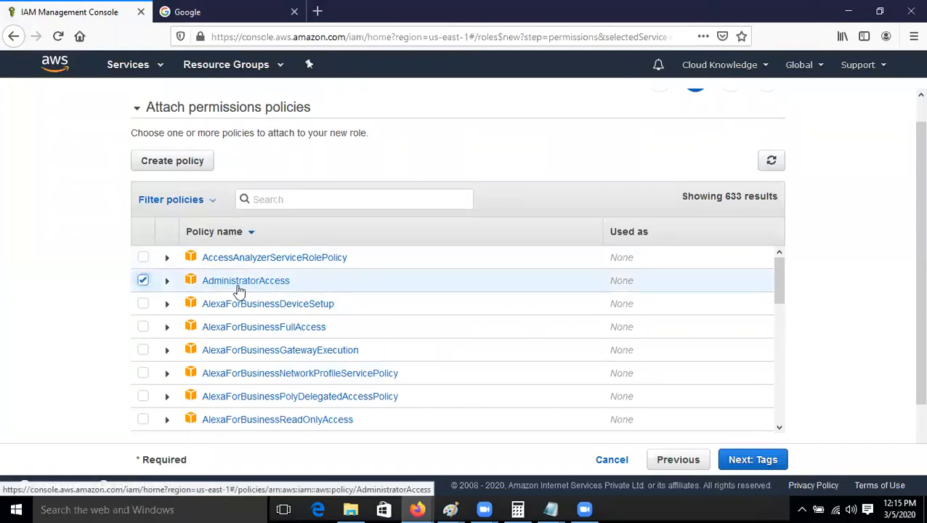
pyautogui.click(744, 462)
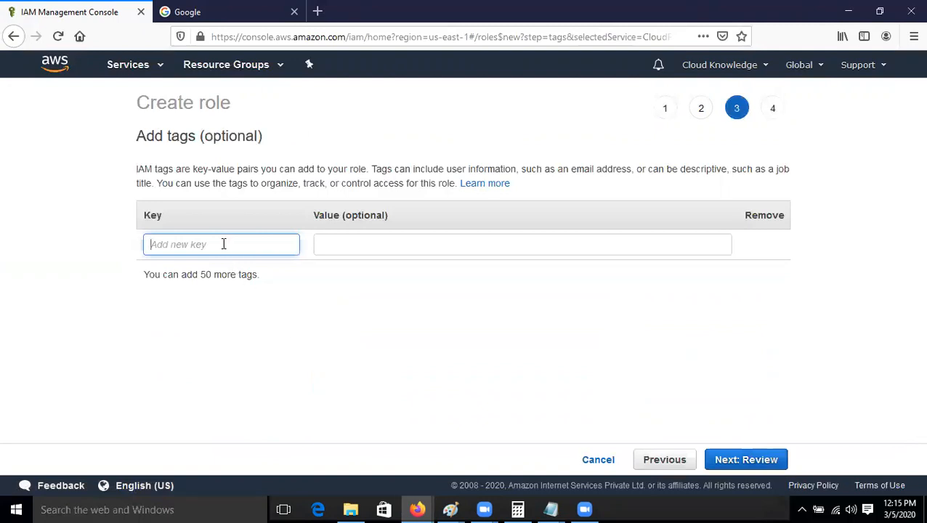
# Tag the new role with key Name and value cloudknowledge, copy that value, and continue to the review
pyautogui.write('Name')
pyautogui.press('Tab')
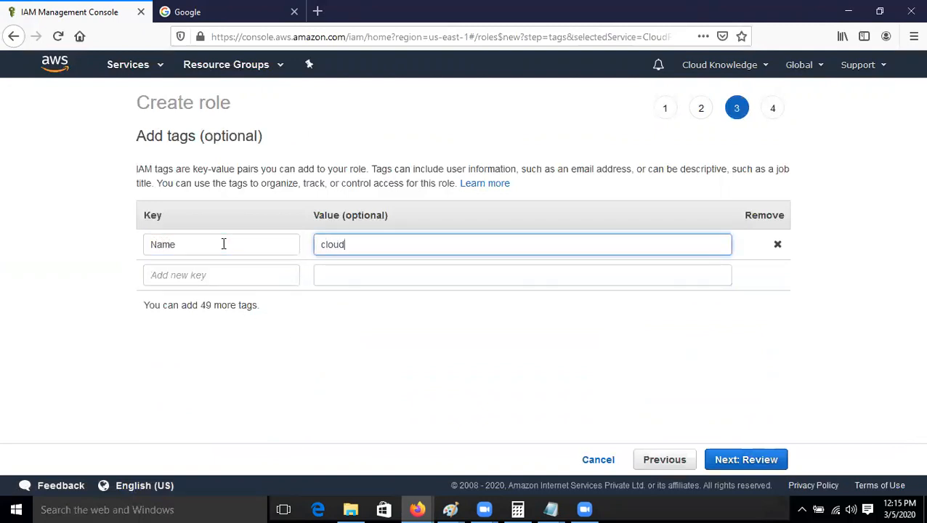
pyautogui.write('cloudknowledge')
pyautogui.doubleClick(362, 249)
pyautogui.hotkey('ctrl', 'c')
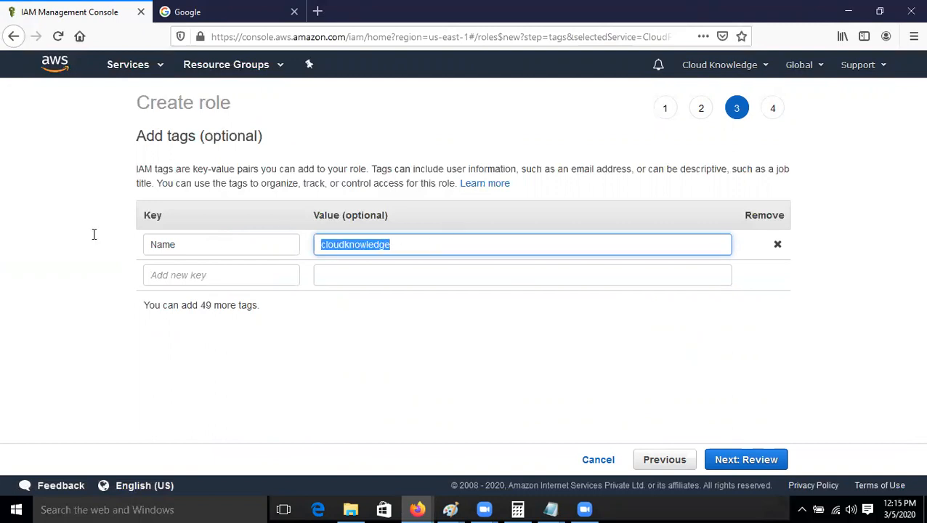
pyautogui.click(744, 465)
# Name the role cloudknowledge using the copied text and create it
pyautogui.click(378, 191)
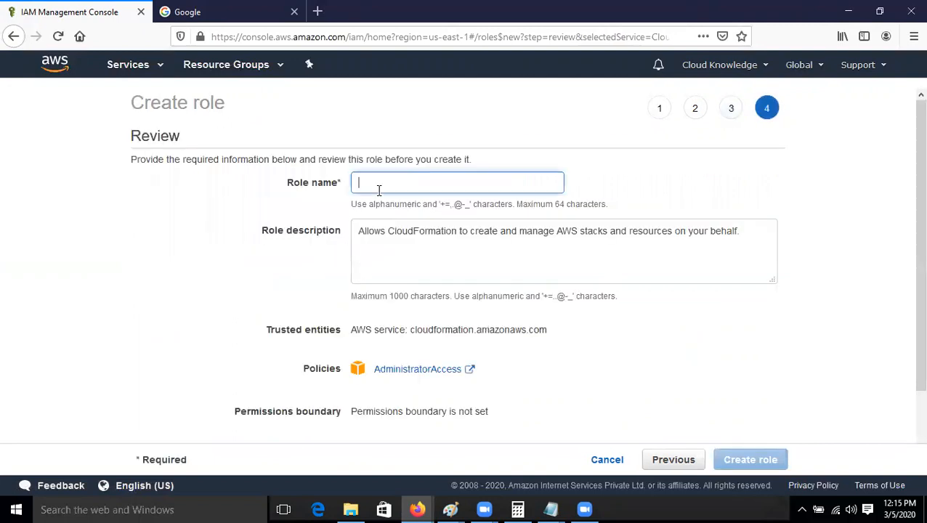
pyautogui.hotkey('ctrl', 'v')
pyautogui.click(750, 465)
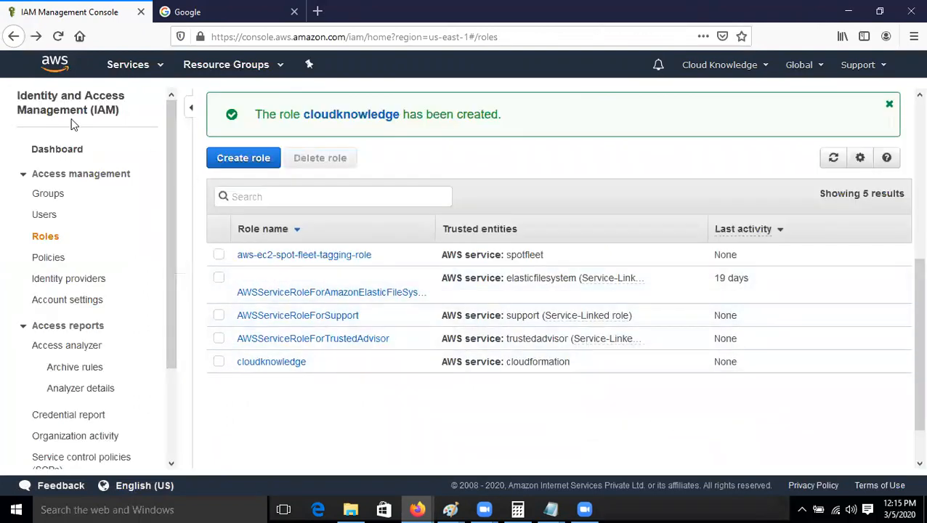
# Search the AWS services for "cloudfor" and open CloudFormation
pyautogui.click(116, 65)
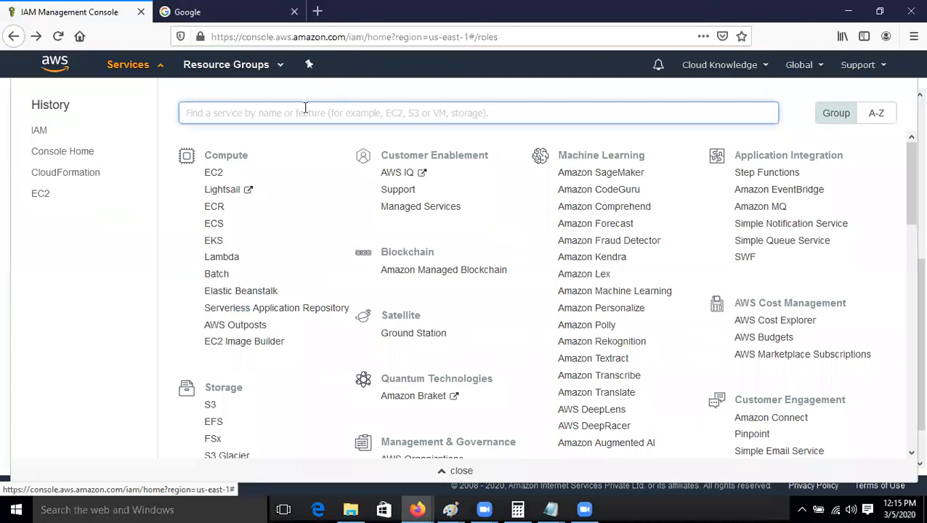
pyautogui.write('cloudfor')
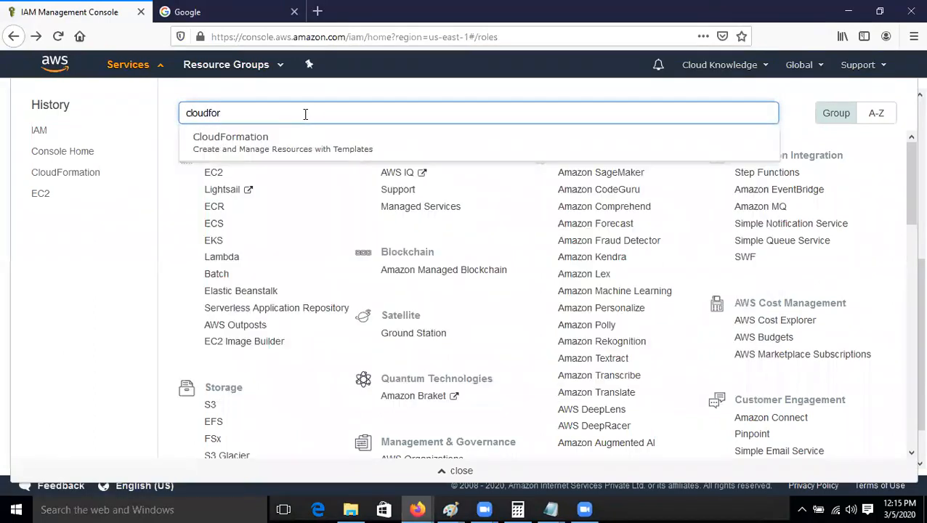
pyautogui.click(279, 145)
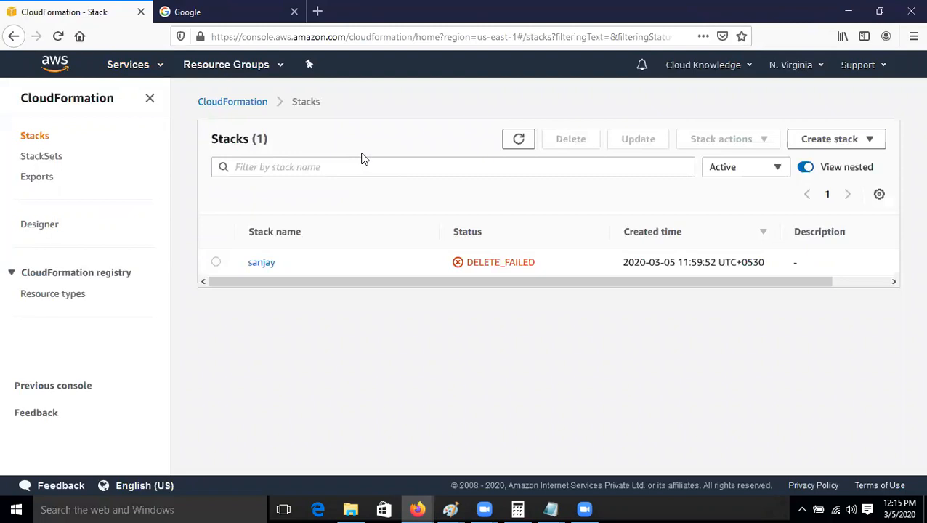
# Try to delete the existing stack with DELETE_FAILED status and dismiss the error message
pyautogui.click(218, 264)
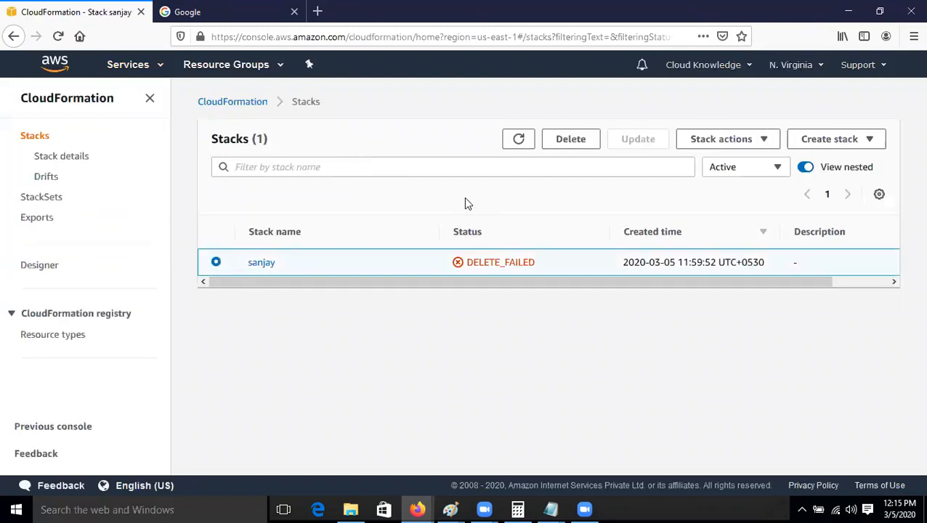
pyautogui.click(570, 139)
pyautogui.click(611, 419)
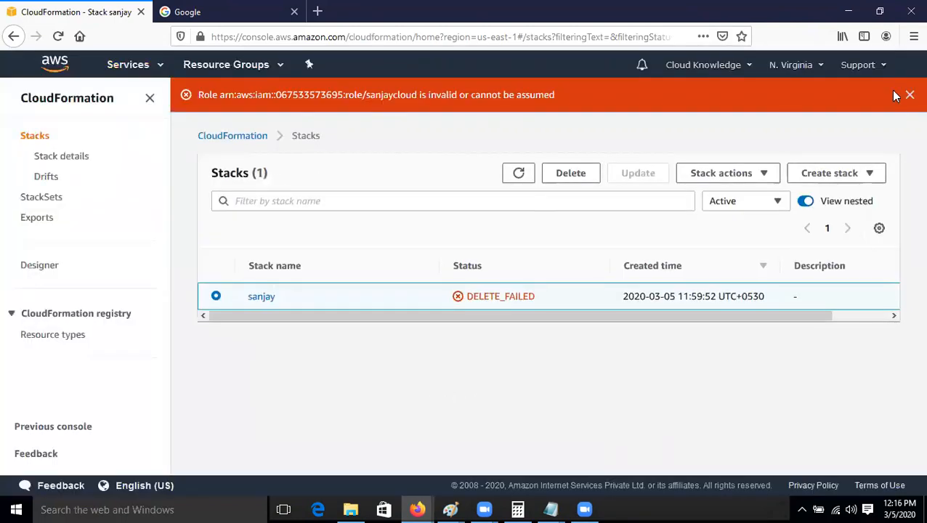
pyautogui.click(908, 96)
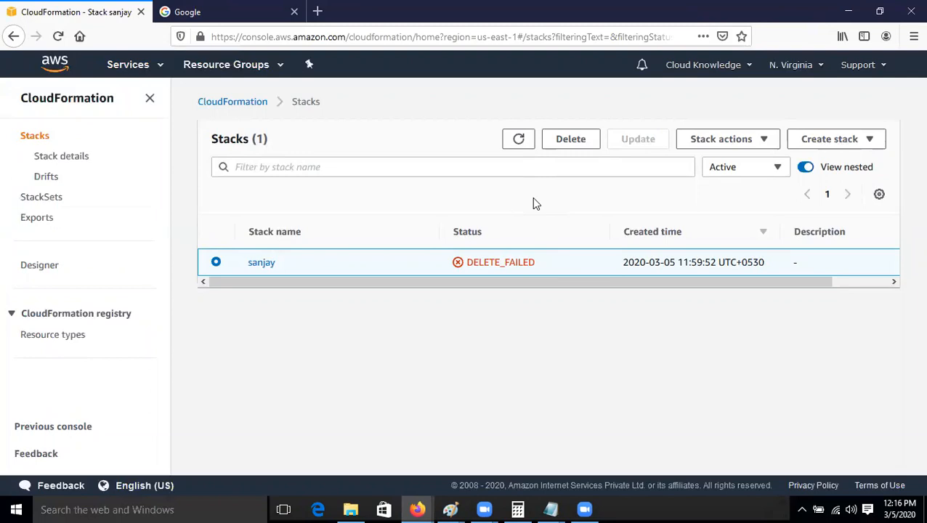
# Refresh the stacks and try again to delete the failed stack while retaining the FirstEc2Instance resource
pyautogui.click(519, 139)
pyautogui.click(569, 143)
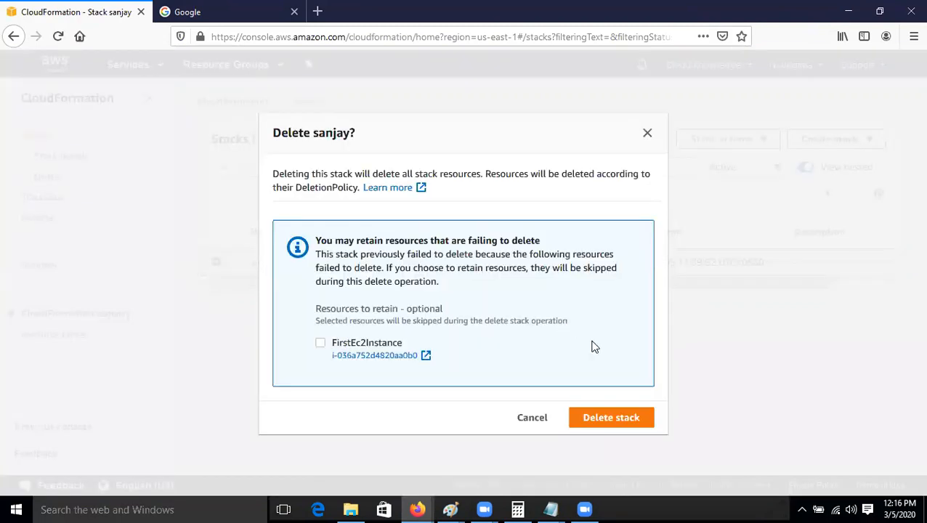
pyautogui.click(320, 344)
pyautogui.click(611, 418)
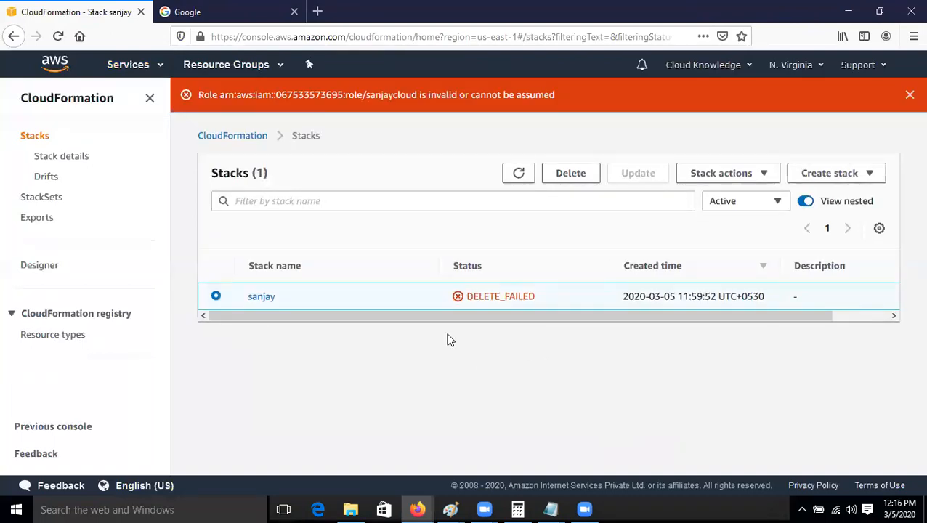
pyautogui.click(518, 179)
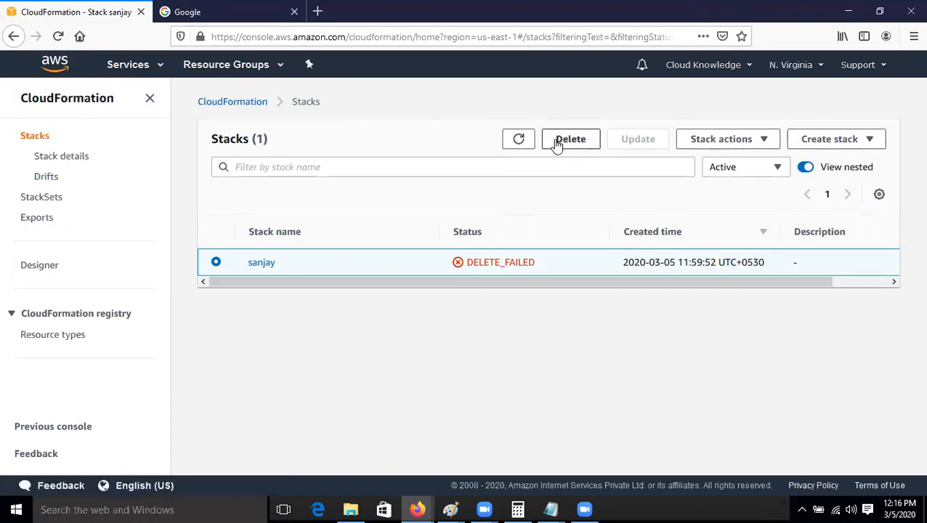
pyautogui.click(875, 144)
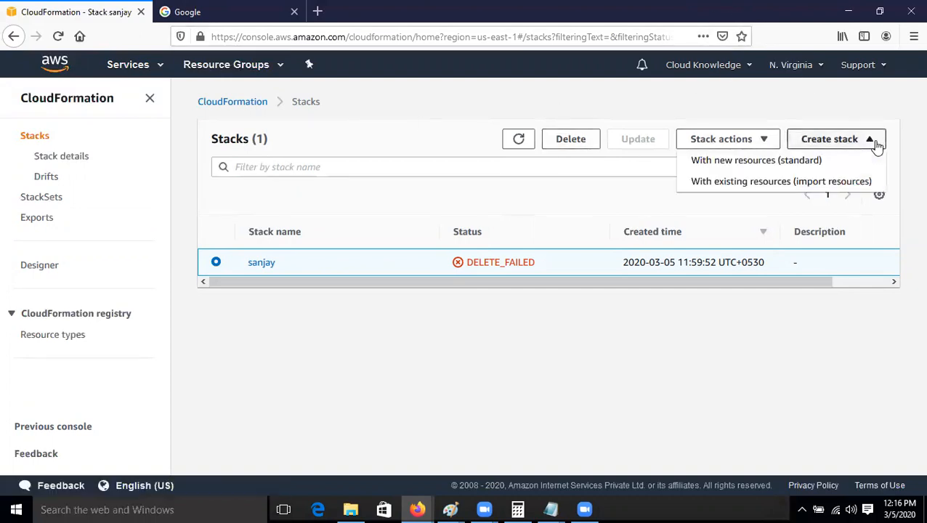
pyautogui.click(795, 169)
pyautogui.scroll(-3, 406, 307)
pyautogui.scroll(-1, 790, 397)
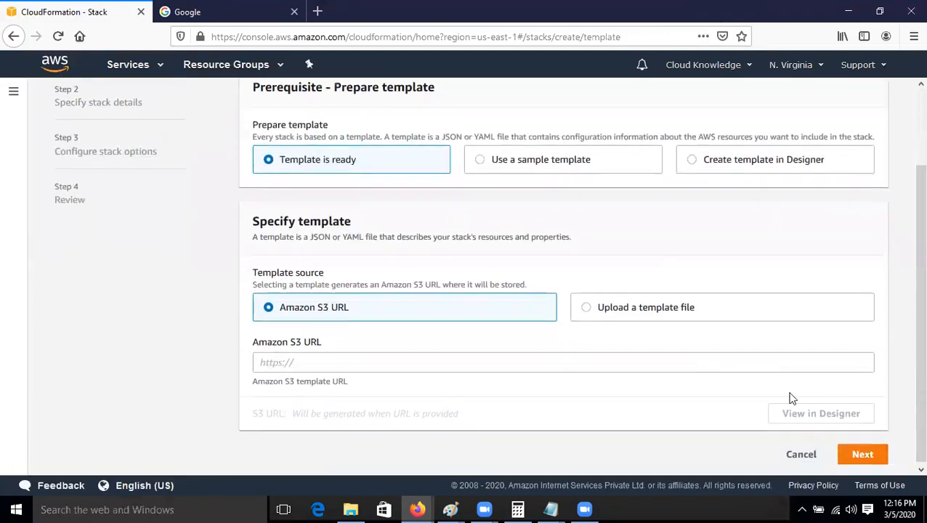
pyautogui.click(800, 451)
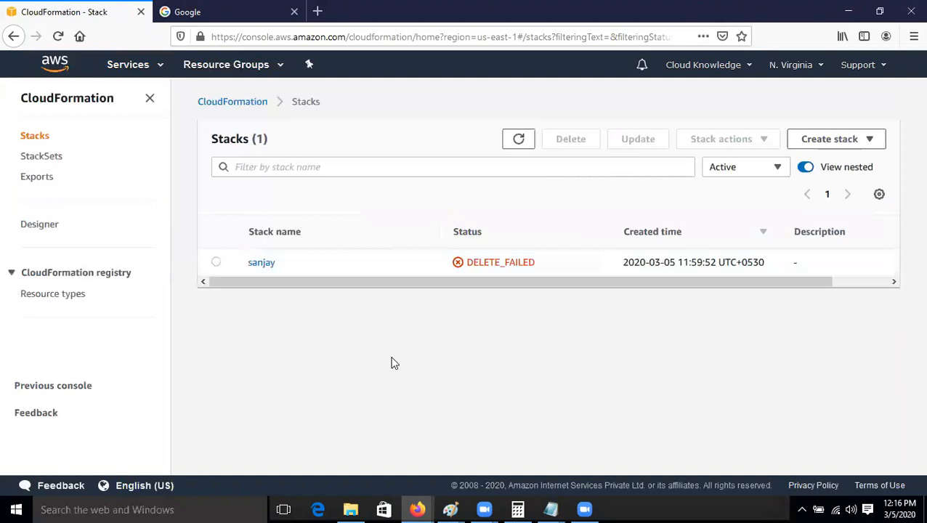
# Switch the CloudFormation console's region to N. California
pyautogui.click(216, 263)
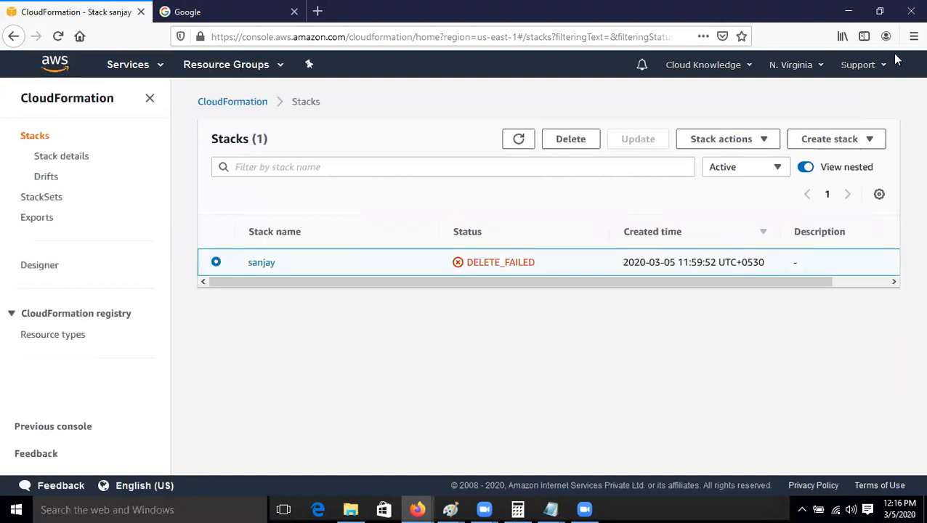
pyautogui.click(792, 65)
pyautogui.click(724, 142)
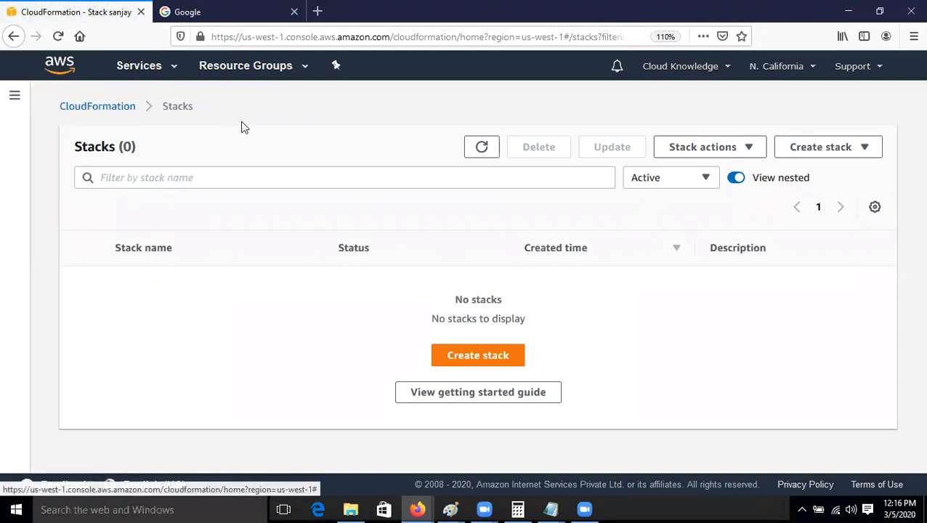
# Search the services for "iam", open the IAM roles and check the cloudknowledge role in the refreshed list
pyautogui.click(142, 67)
pyautogui.write('iam')
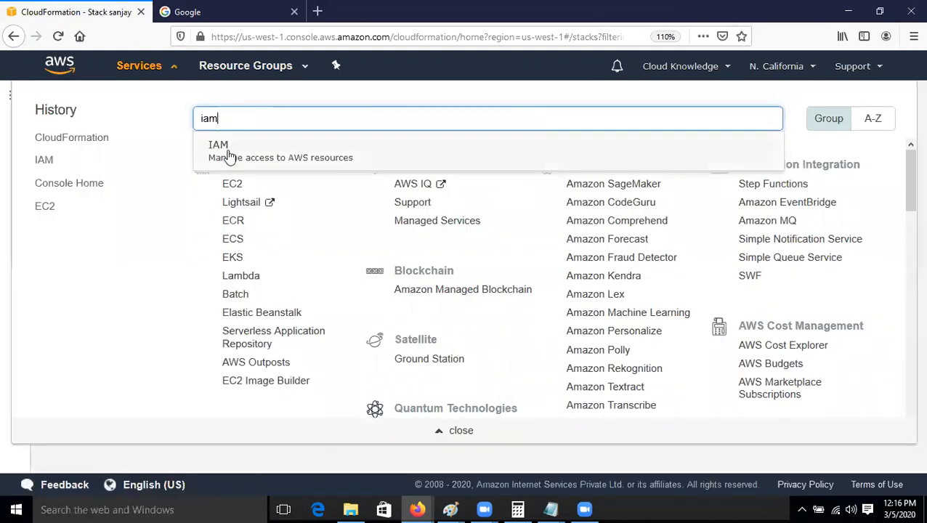
pyautogui.click(228, 154)
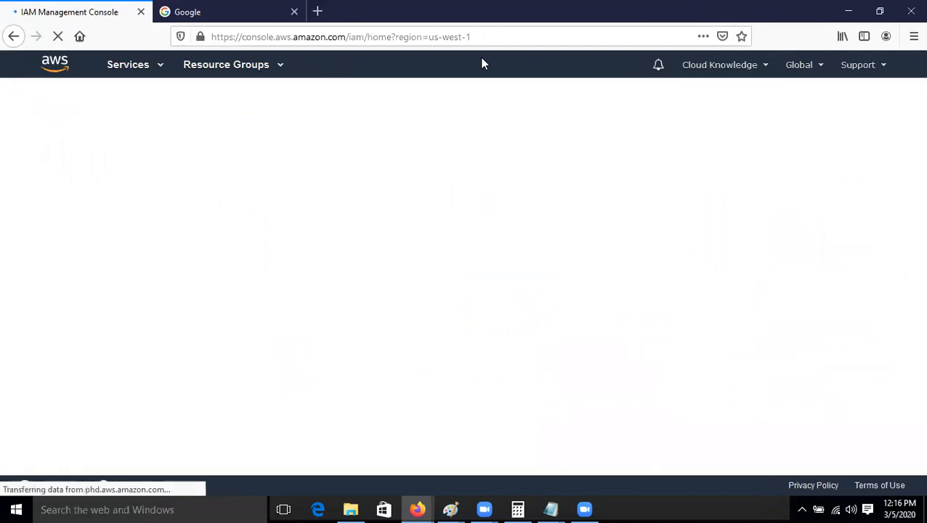
pyautogui.click(44, 236)
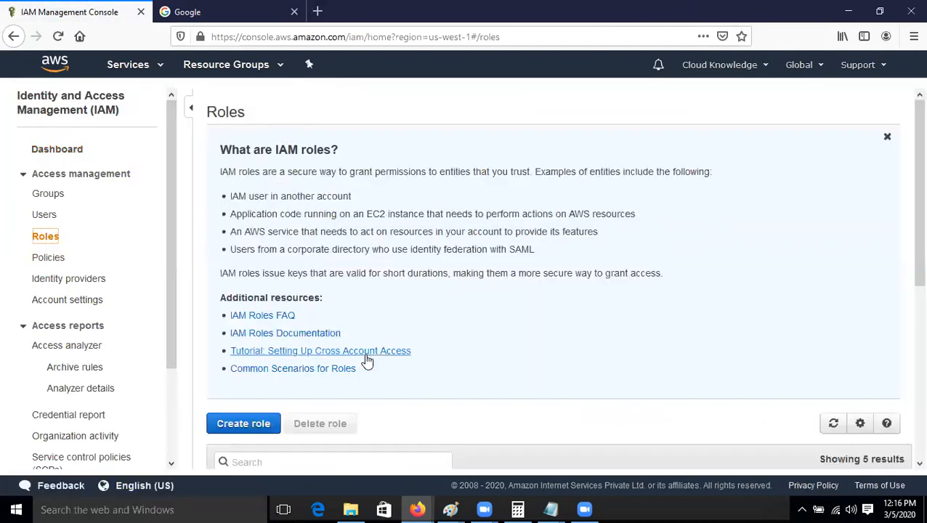
pyautogui.scroll(-4, 327, 356)
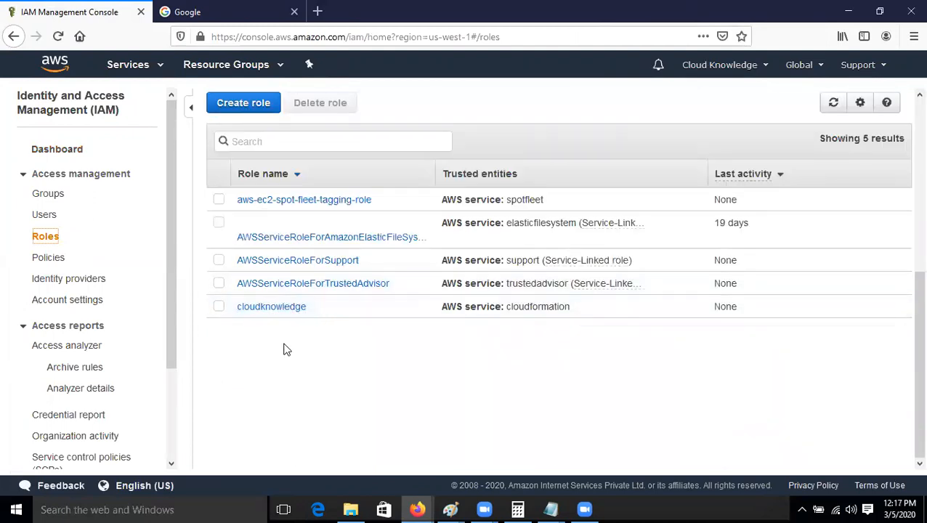
pyautogui.click(219, 308)
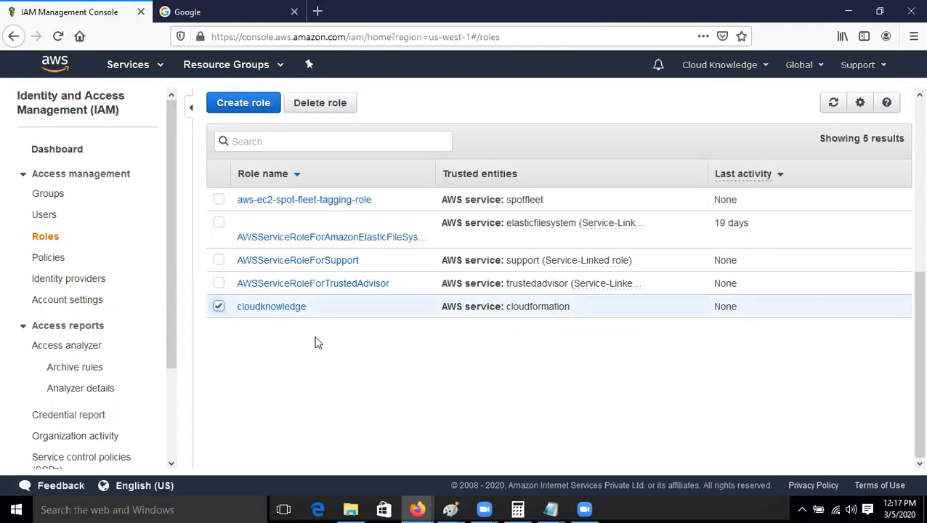
pyautogui.click(833, 104)
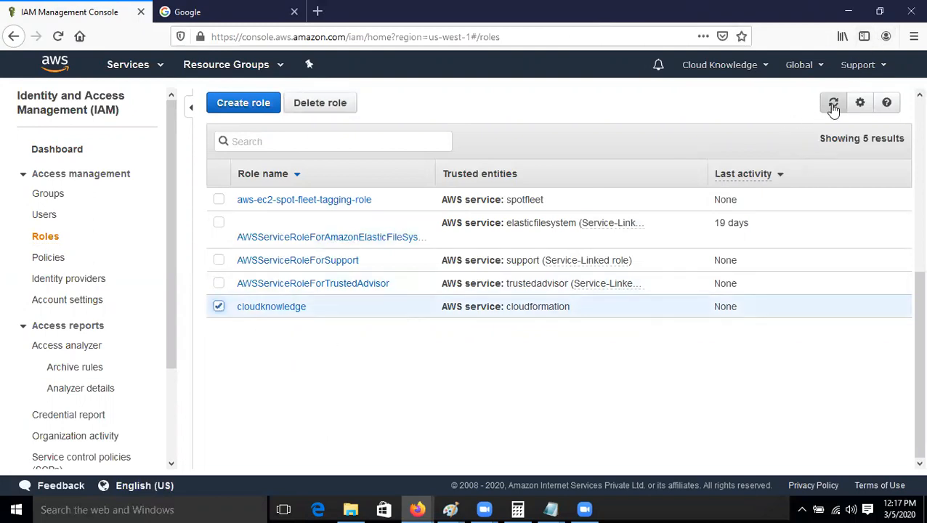
pyautogui.scroll(5, 341, 354)
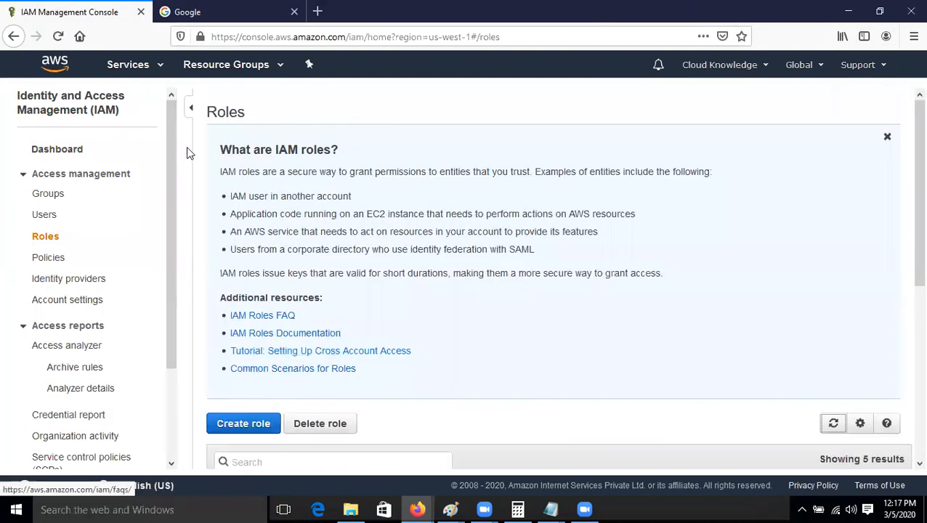
# Return to the AWS console home and check the ImageId value of the cloudknowledgecode template in Notepad
pyautogui.click(126, 68)
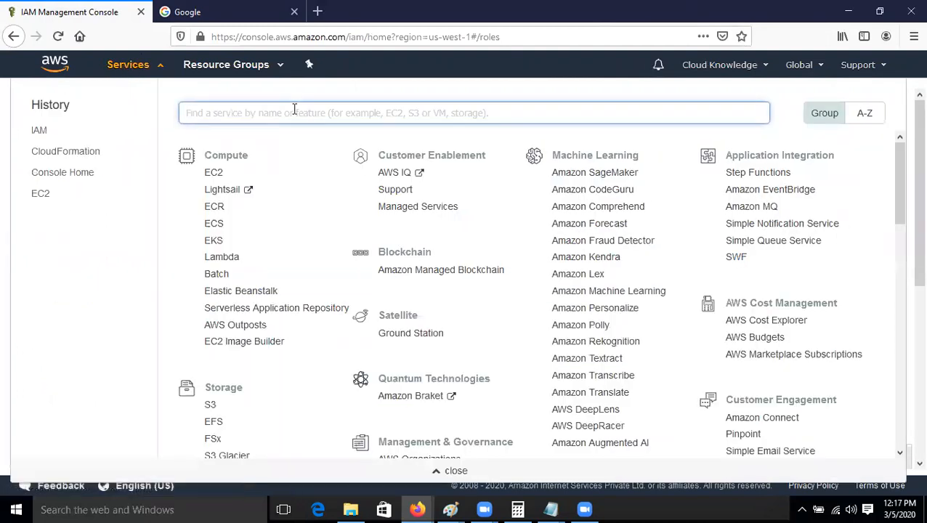
pyautogui.click(57, 65)
pyautogui.moveTo(550, 509)
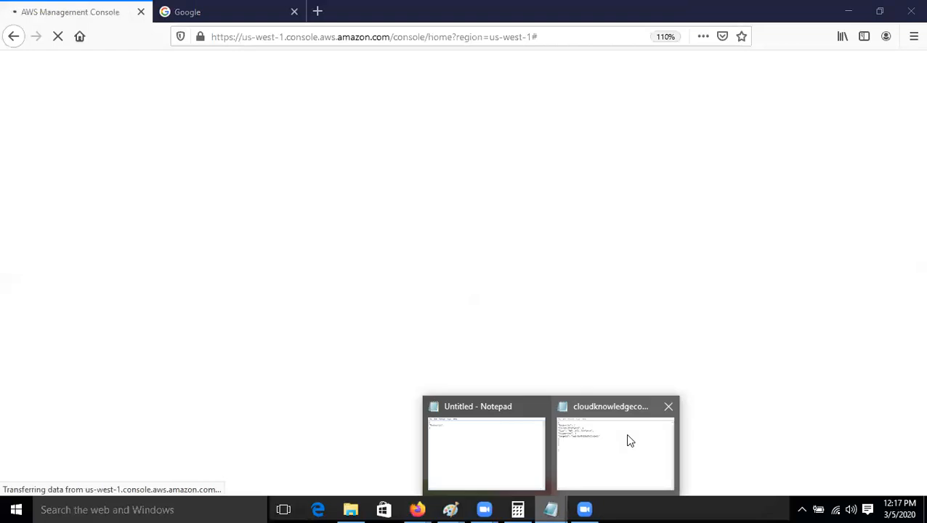
pyautogui.click(627, 438)
pyautogui.moveTo(335, 280); pyautogui.dragTo(447, 280)
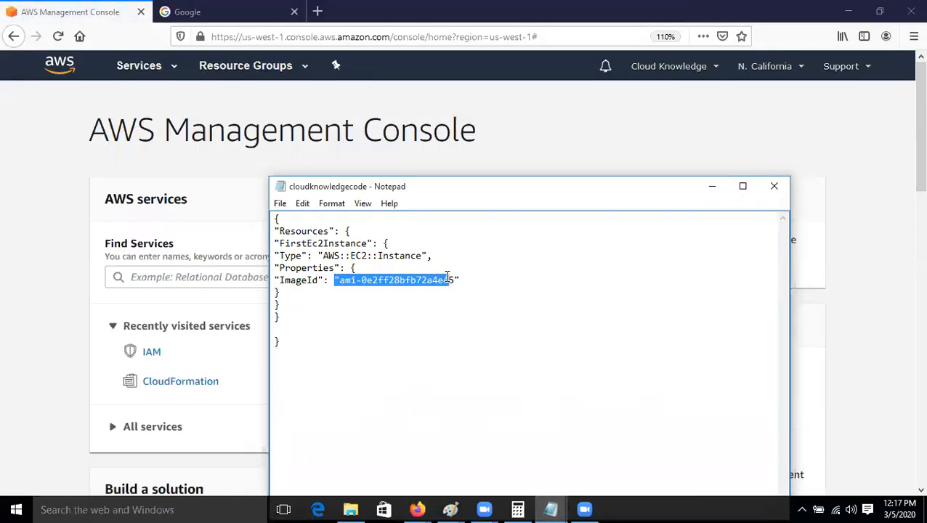
pyautogui.click(606, 139)
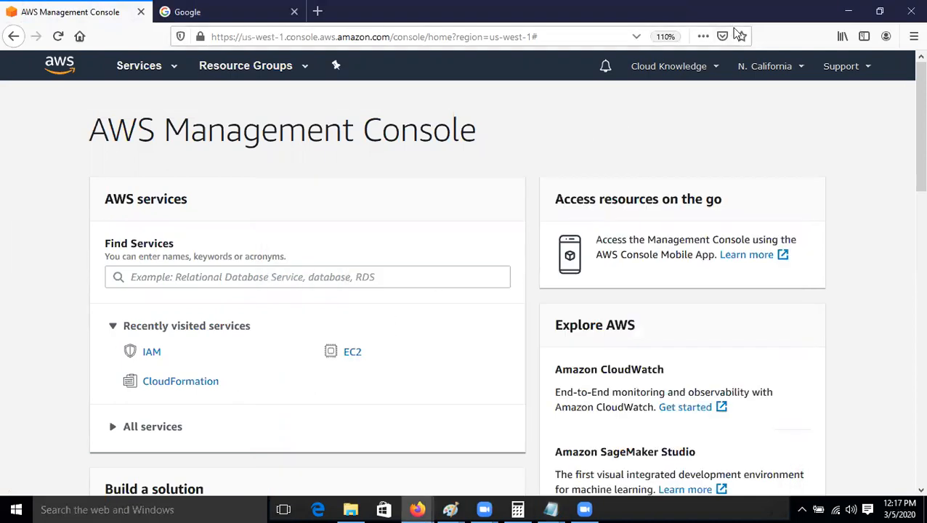
# Open EC2 from the AWS console home and start launching an instance to list the available Amazon Machine Images
pyautogui.click(151, 353)
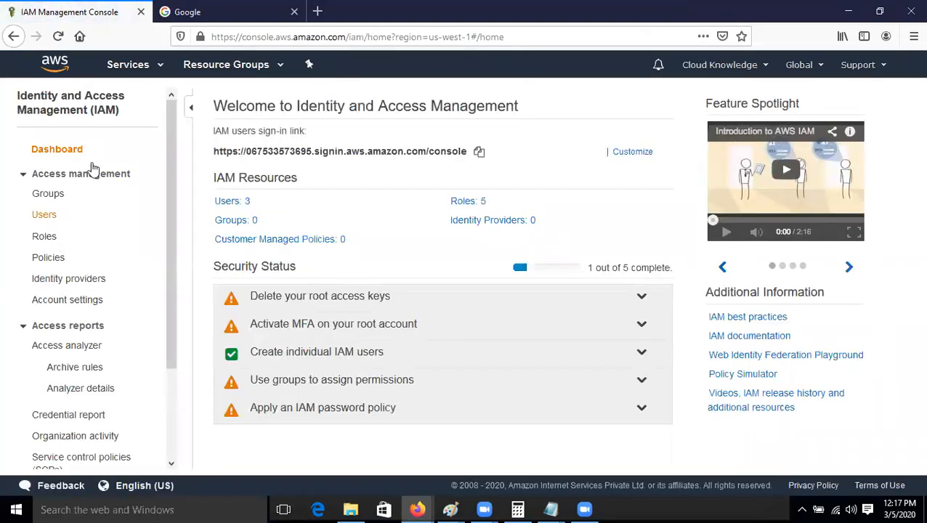
pyautogui.click(54, 70)
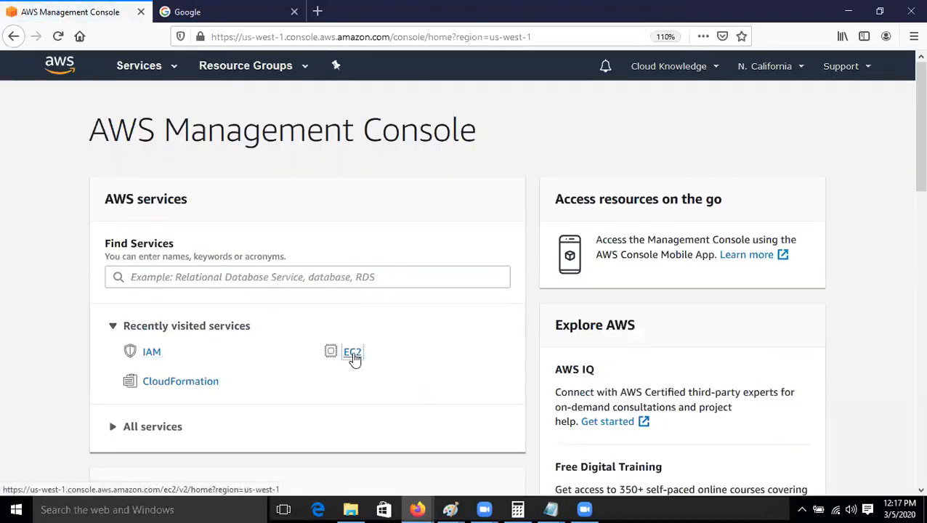
pyautogui.click(354, 357)
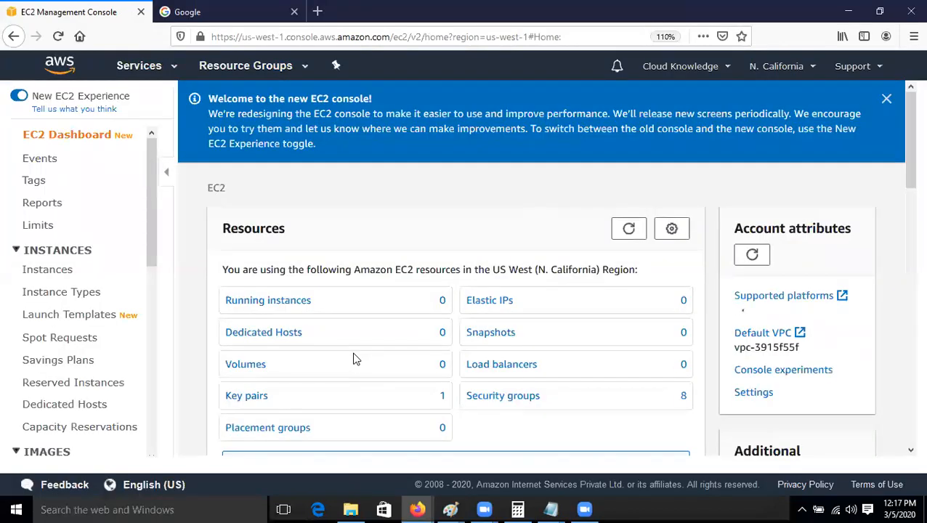
pyautogui.scroll(-2, 372, 388)
pyautogui.scroll(-3, 372, 388)
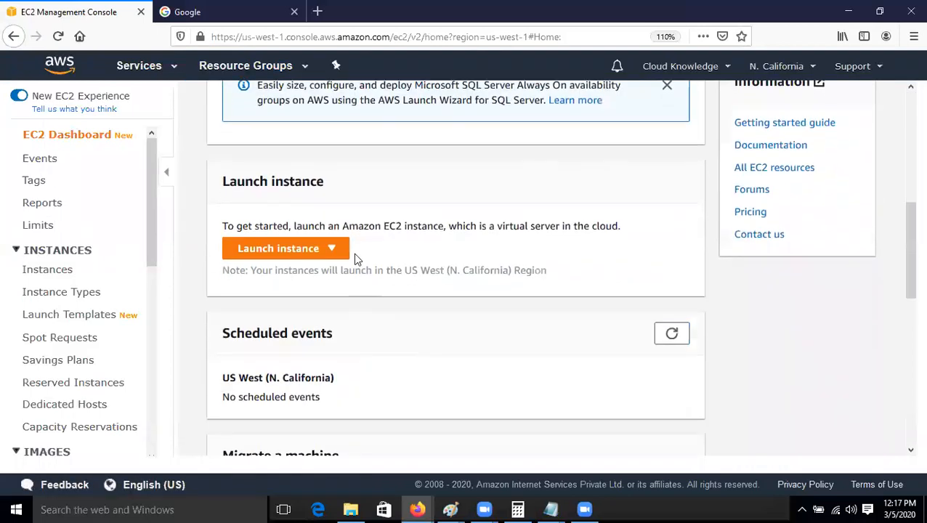
pyautogui.click(335, 253)
pyautogui.click(276, 271)
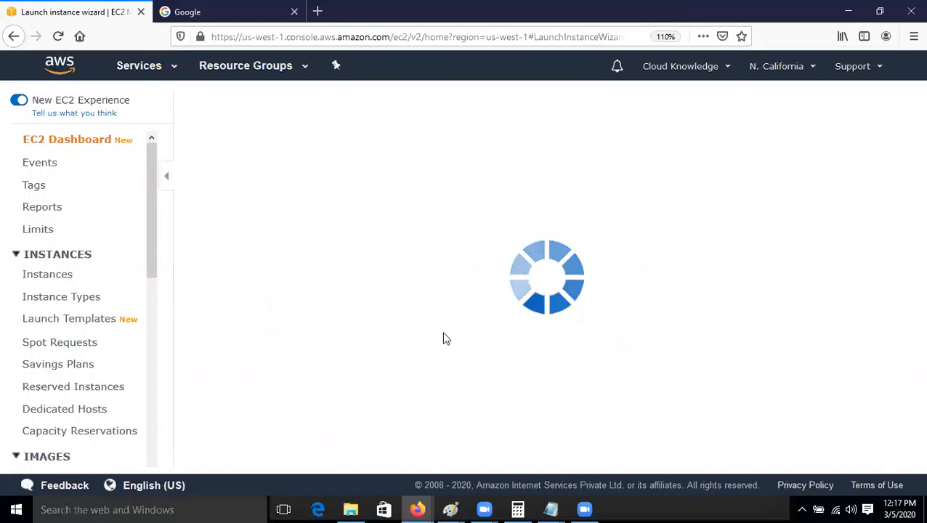
pyautogui.scroll(-1, 612, 328)
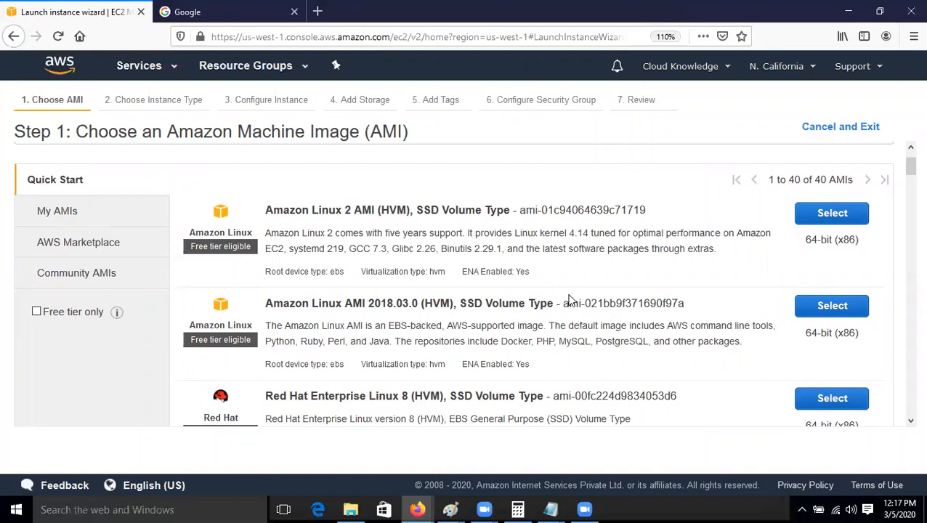
# Copy the AMI ID ami-021bb9f371690f97a of the Amazon Linux AMI 2018.03.0 (HVM), SSD Volume Type
pyautogui.moveTo(565, 304); pyautogui.dragTo(682, 301)
pyautogui.click(682, 301)
pyautogui.rightClick(676, 311)
pyautogui.moveTo(564, 304); pyautogui.dragTo(692, 302)
pyautogui.rightClick(668, 302)
pyautogui.click(693, 315)
# Replace the ImageId value in the cloudknowledgecode Notepad file with ami-021bb9f371690f97a and save the file
pyautogui.click(551, 509)
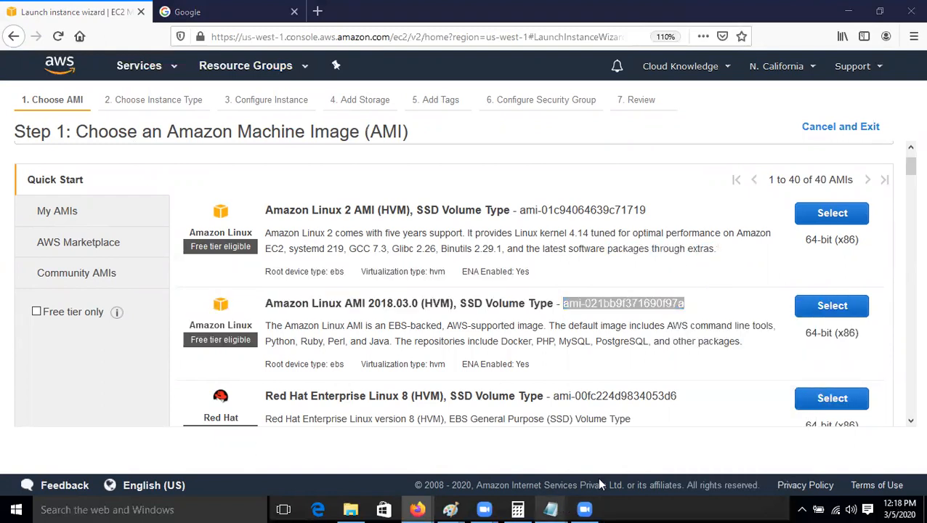
pyautogui.click(620, 454)
pyautogui.click(463, 276)
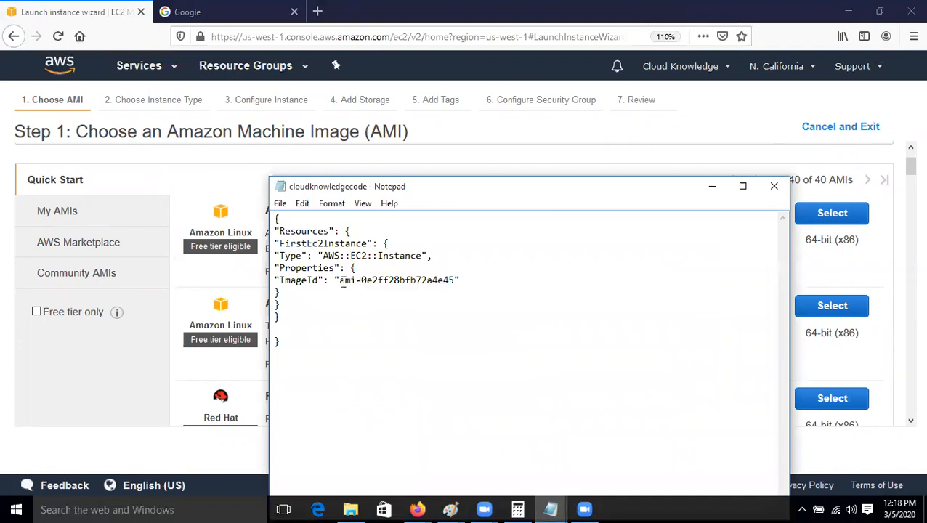
pyautogui.moveTo(340, 280); pyautogui.dragTo(448, 276)
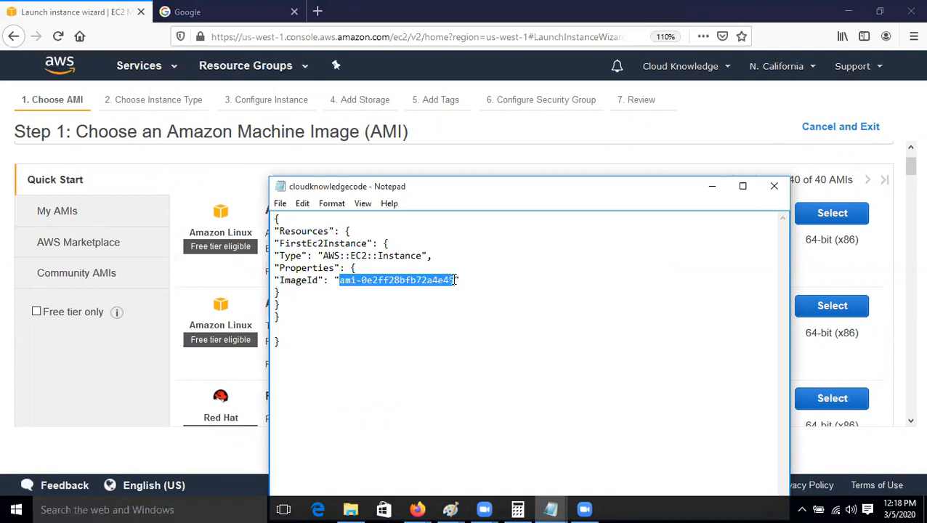
pyautogui.hotkey('ctrl', 'v')
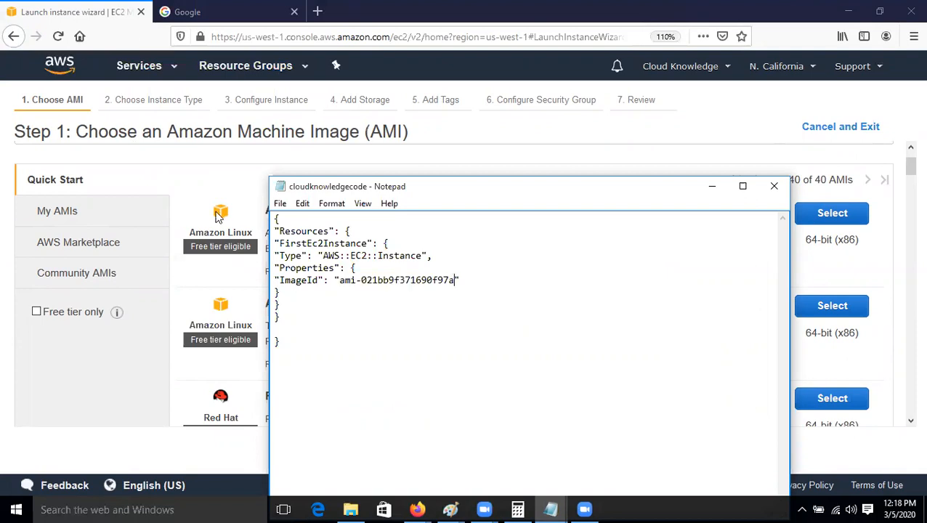
pyautogui.click(279, 204)
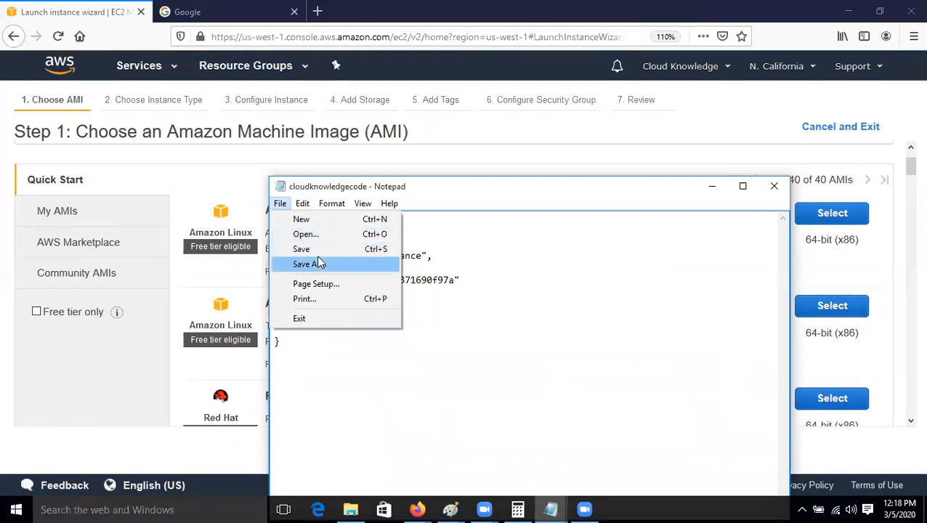
pyautogui.click(316, 250)
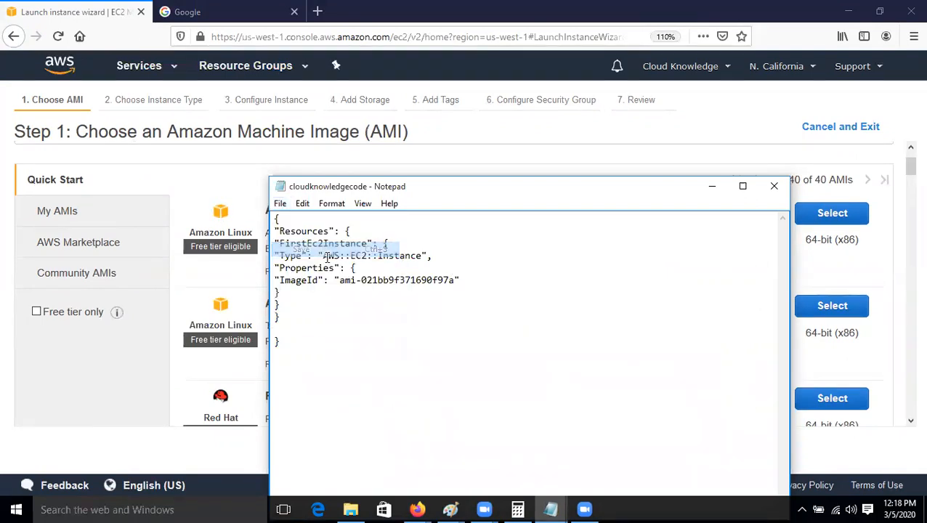
# Search the AWS services for "cloudfor", open CloudFormation and duplicate its browser tab, returning to the original one
pyautogui.click(148, 72)
pyautogui.write('cloud')
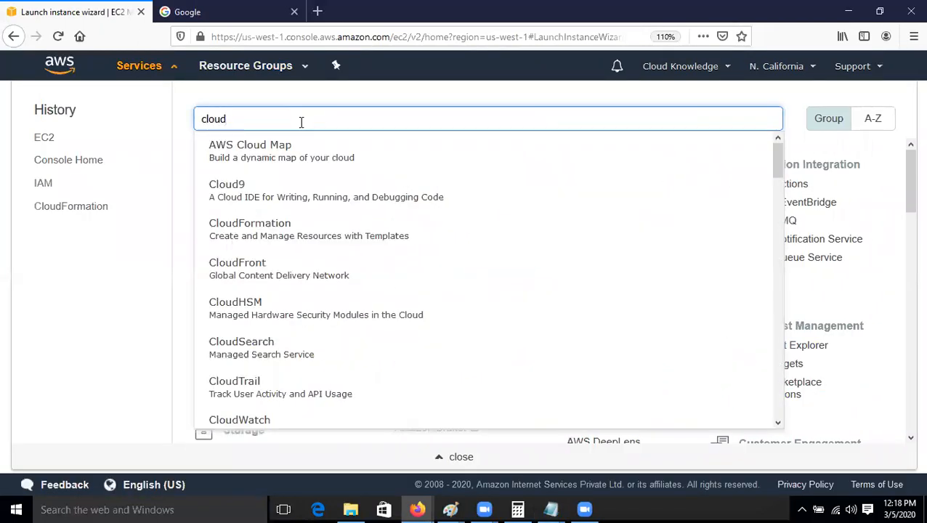
pyautogui.write('for')
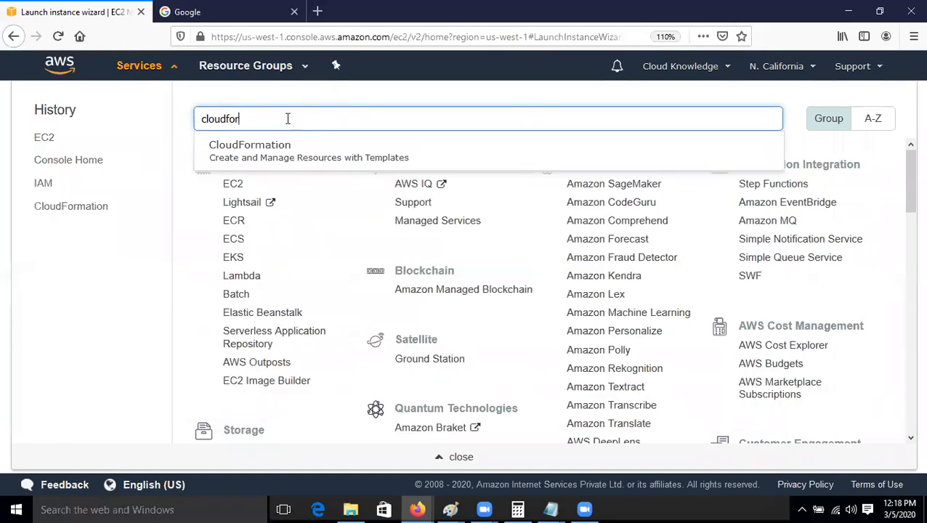
pyautogui.click(273, 160)
pyautogui.rightClick(68, 13)
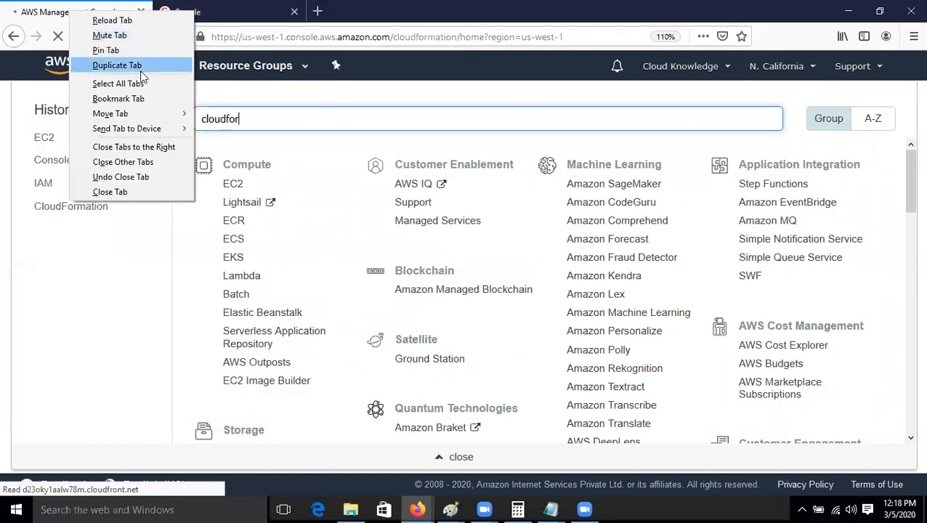
pyautogui.click(142, 72)
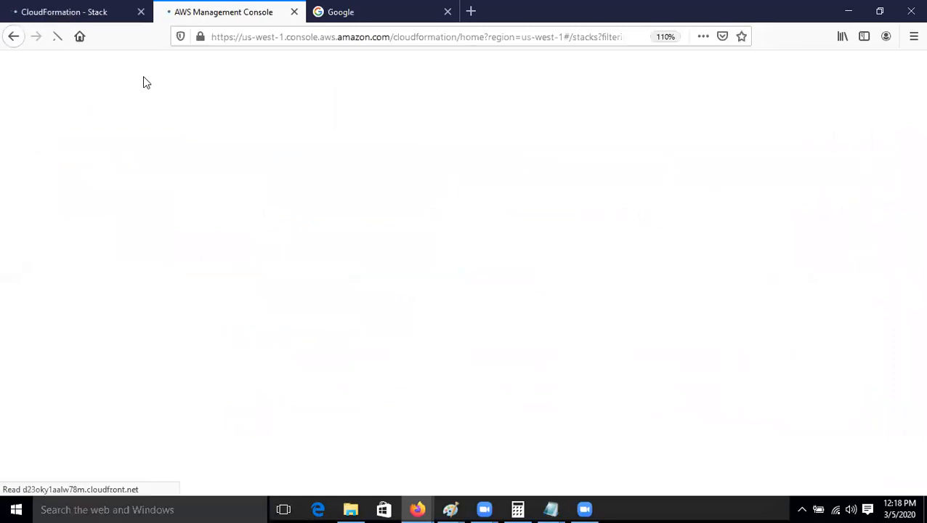
pyautogui.click(107, 6)
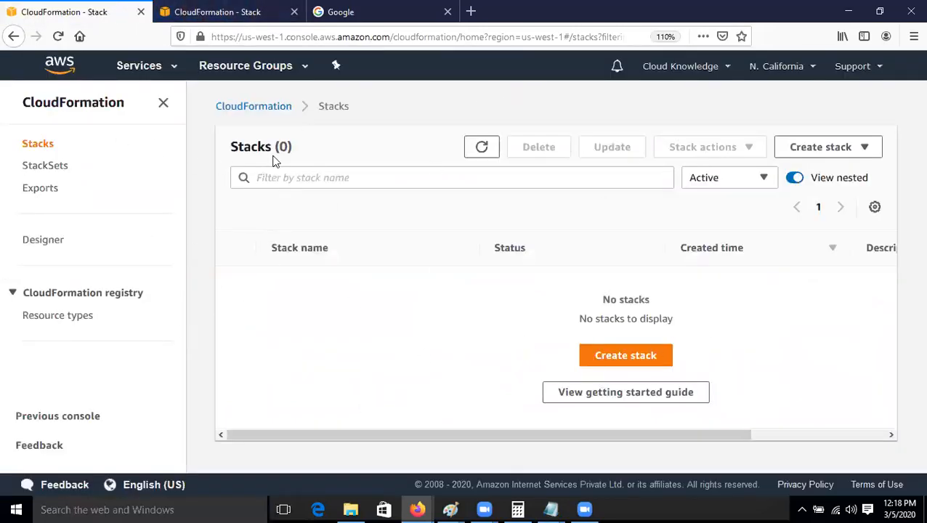
# Start creating a stack with the Template is ready option and examine the Specify template section
pyautogui.click(642, 361)
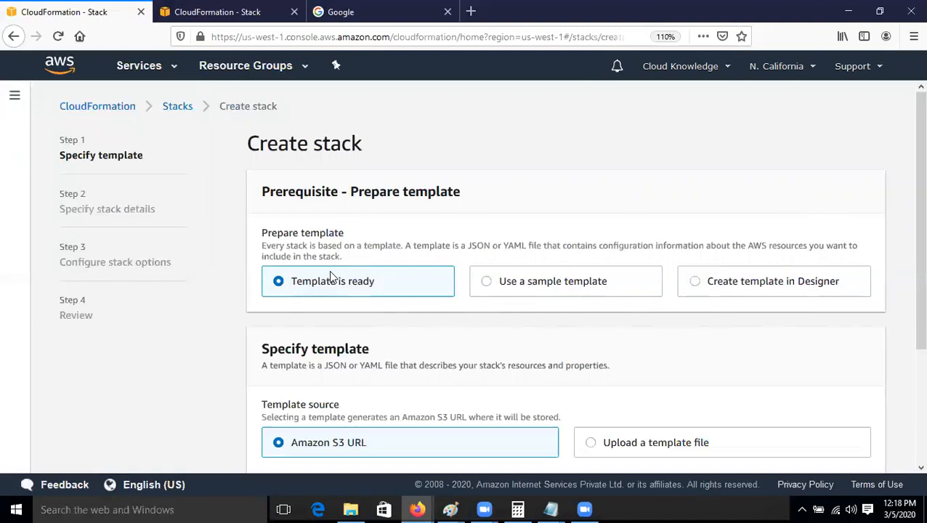
pyautogui.scroll(-2, 430, 281)
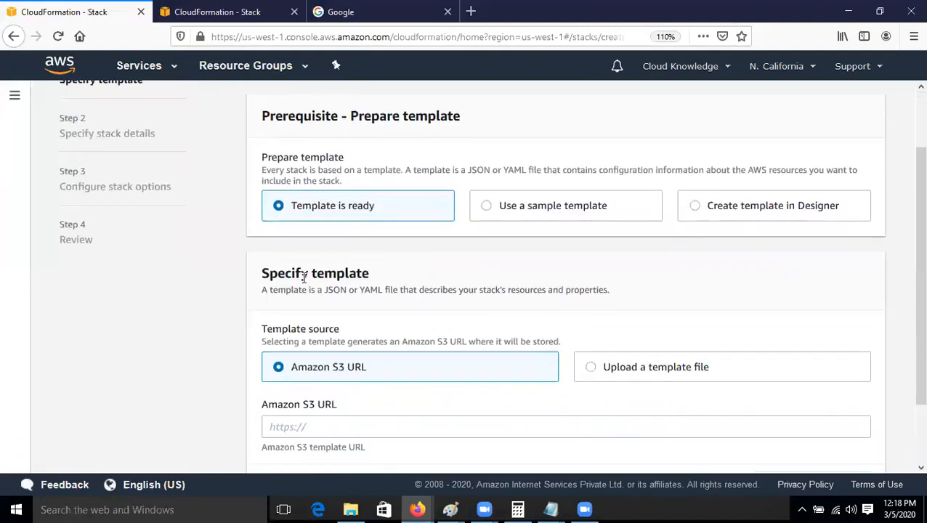
pyautogui.moveTo(257, 278); pyautogui.dragTo(351, 271)
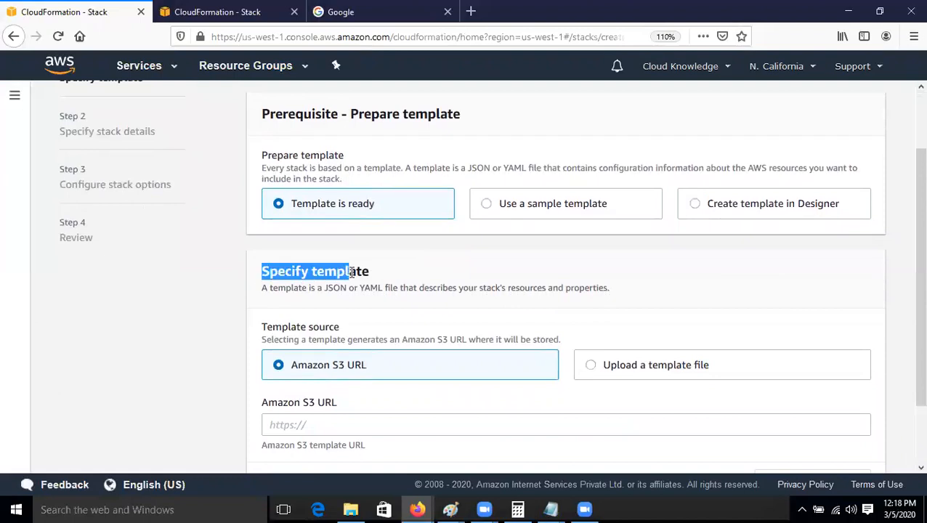
pyautogui.click(443, 310)
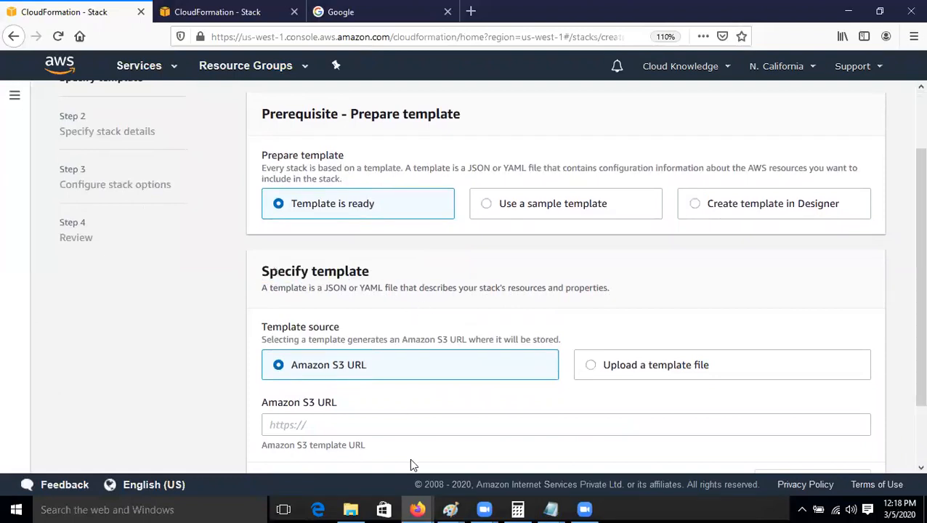
# Save the cloudknowledgecode template again in Notepad and minimize its window
pyautogui.moveTo(550, 509)
pyautogui.click(616, 468)
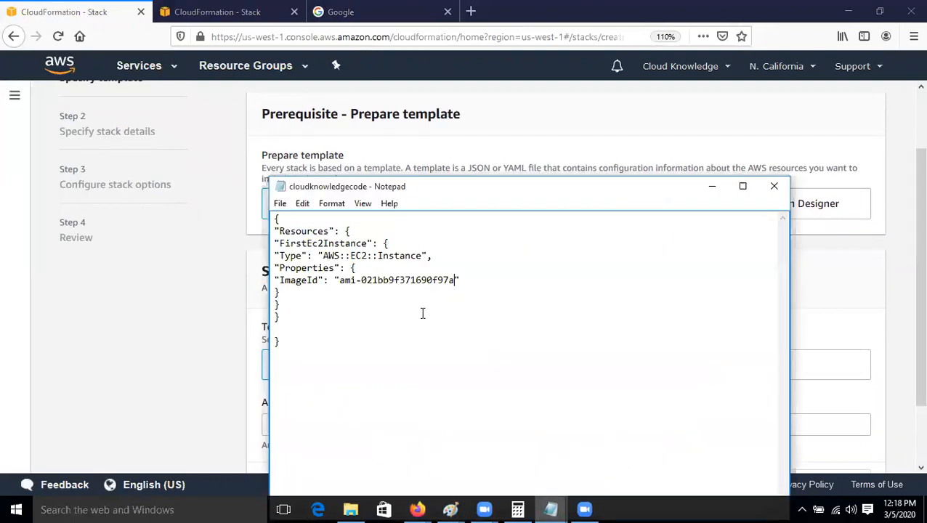
pyautogui.click(280, 203)
pyautogui.click(306, 249)
pyautogui.click(712, 186)
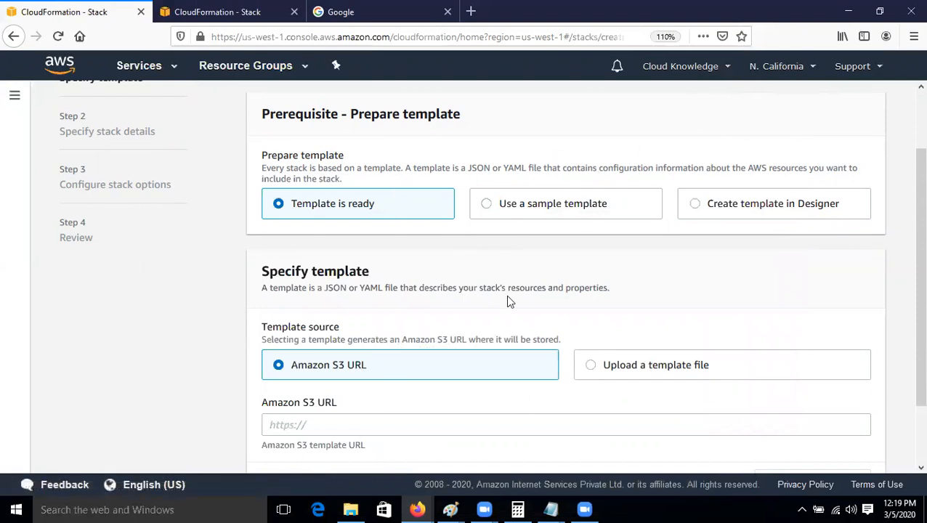
# Set the stack's template source to Upload a template file instead of Amazon S3 URL
pyautogui.scroll(-2, 508, 313)
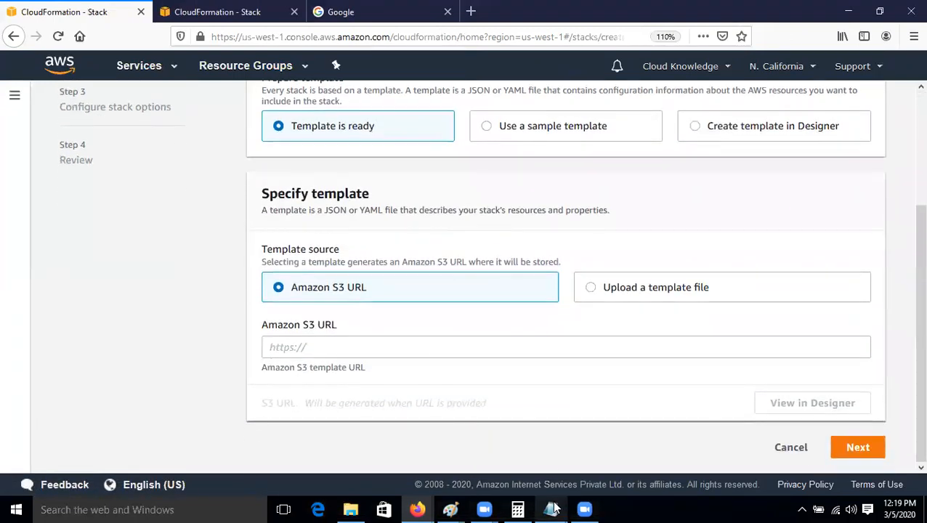
pyautogui.moveTo(554, 509)
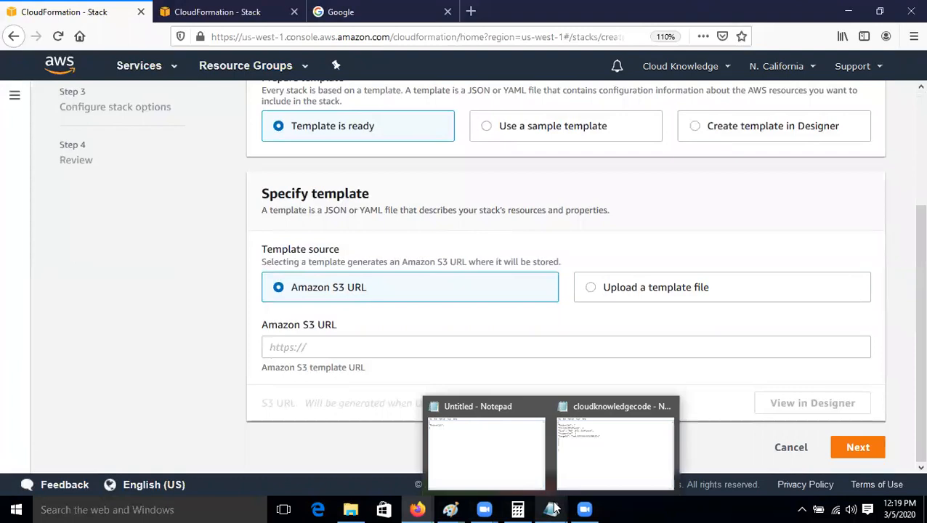
pyautogui.click(325, 349)
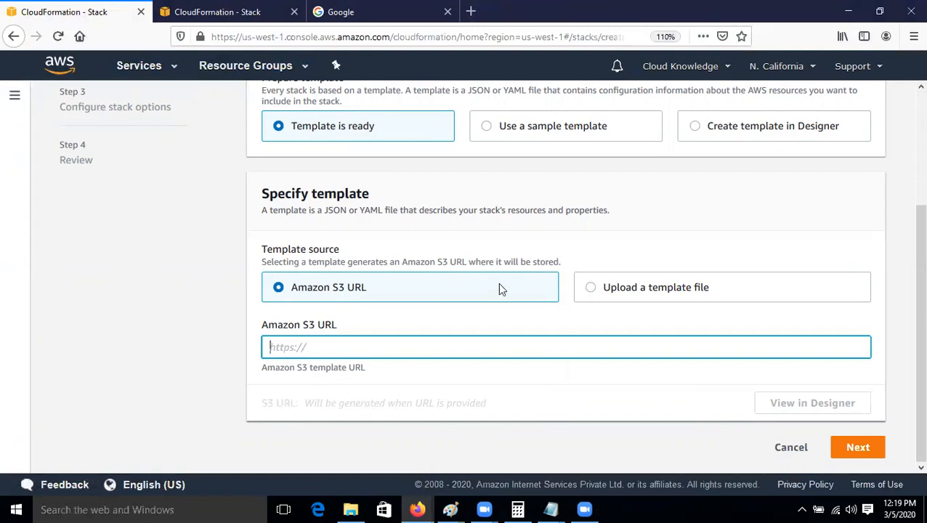
pyautogui.click(592, 290)
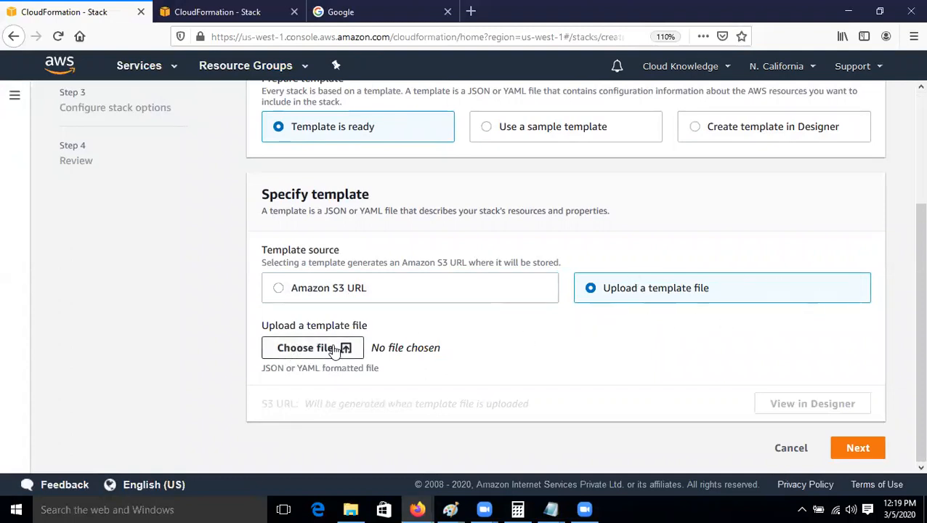
pyautogui.scroll(3, 356, 348)
pyautogui.scroll(-3, 356, 341)
# Upload the cloudknowledgecode text file from the Desktop as the template and continue to the stack details
pyautogui.click(304, 348)
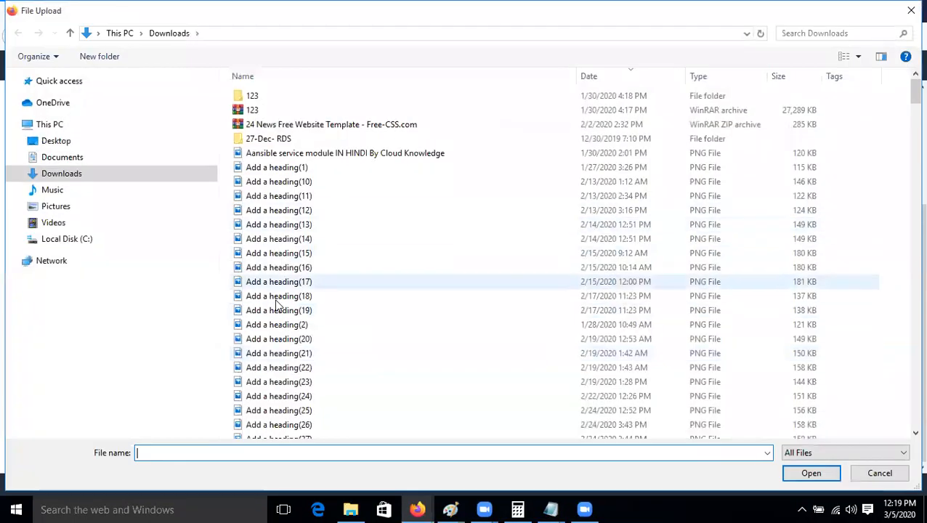
pyautogui.click(278, 309)
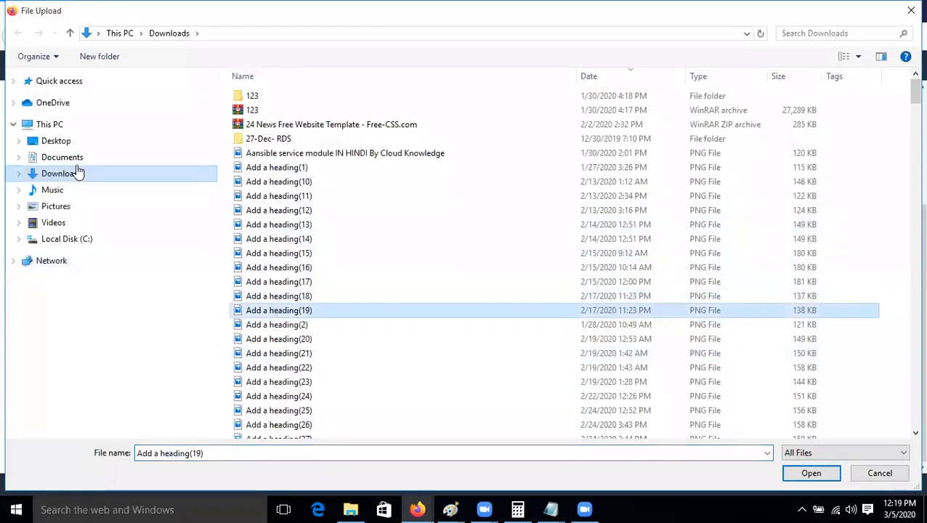
pyautogui.click(81, 142)
pyautogui.click(317, 283)
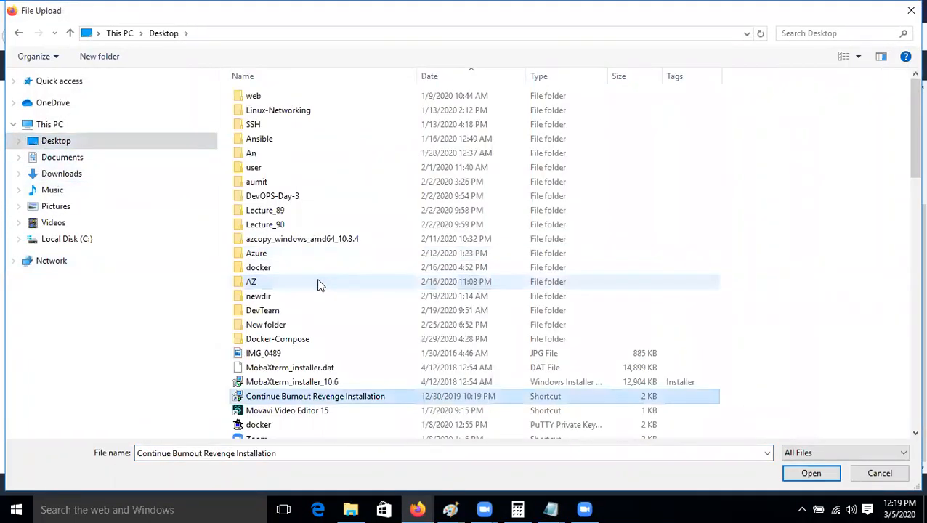
pyautogui.write('cloudknowledge')
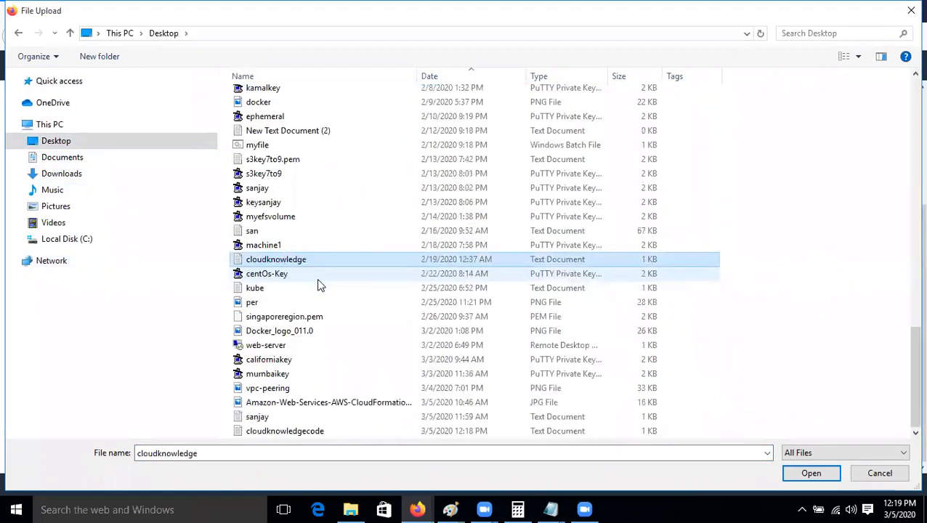
pyautogui.click(284, 431)
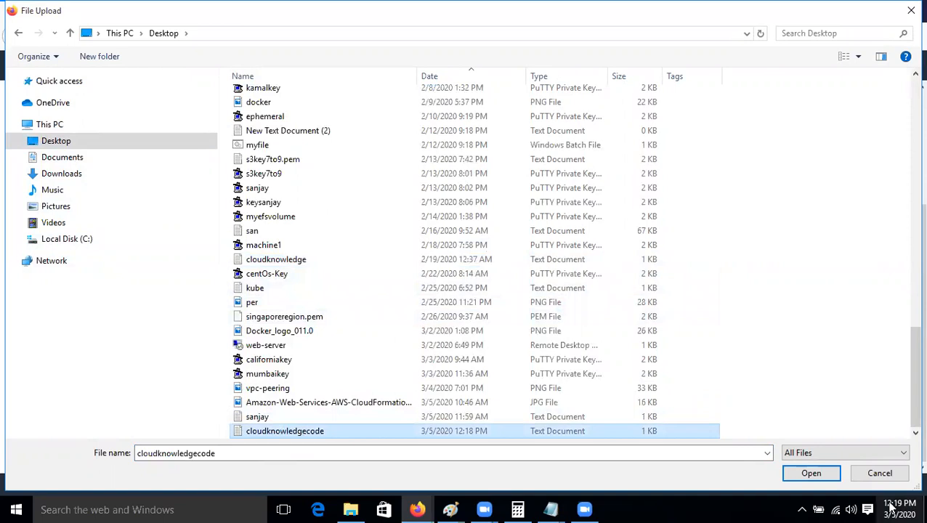
pyautogui.click(812, 472)
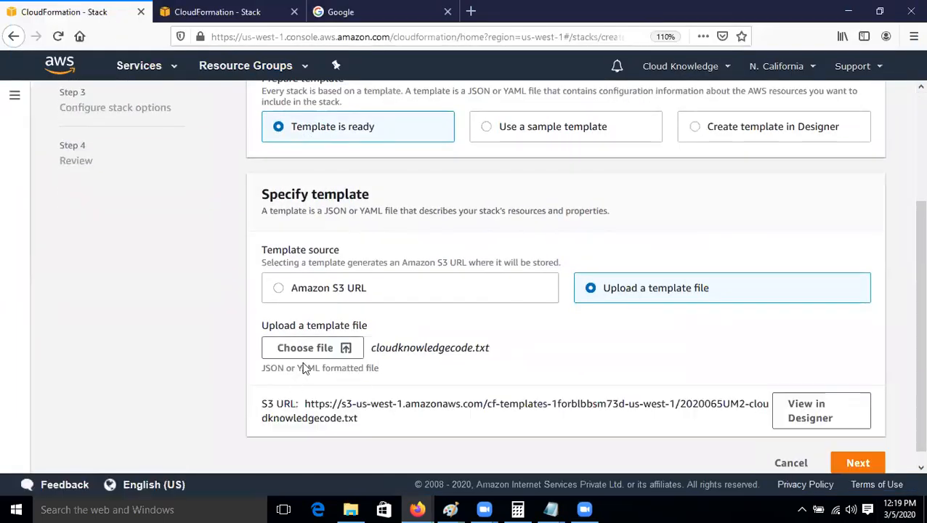
pyautogui.scroll(3, 424, 388)
pyautogui.scroll(-3, 513, 359)
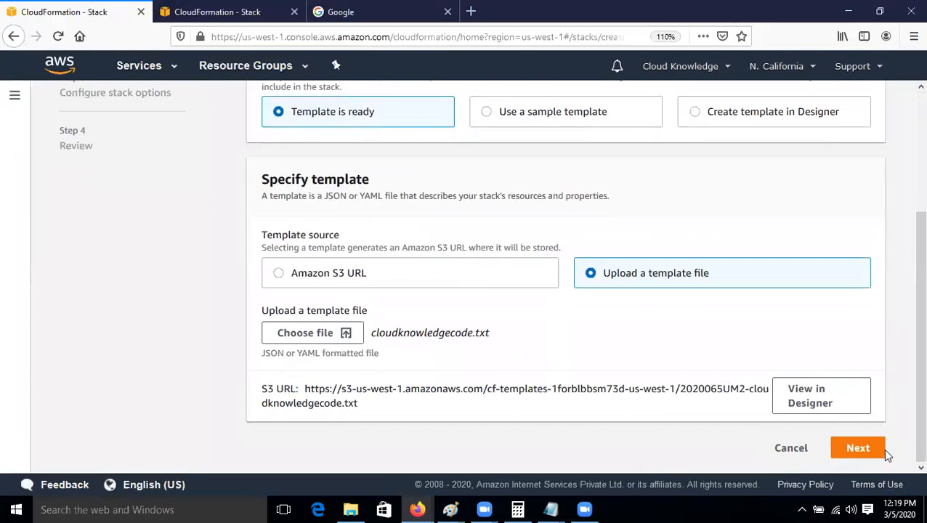
pyautogui.click(861, 449)
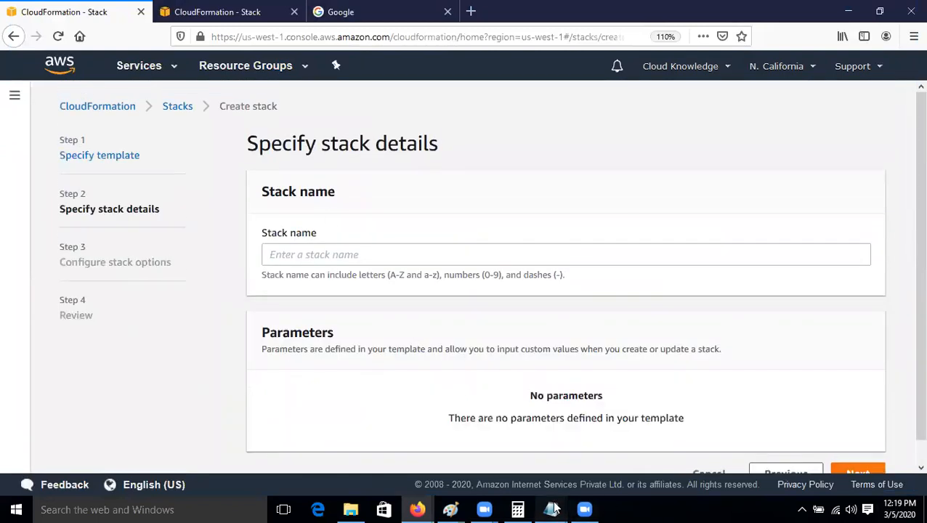
# Review the cloudknowledgecode template in Notepad beside the stack details, and minimize it again
pyautogui.moveTo(551, 508)
pyautogui.click(587, 434)
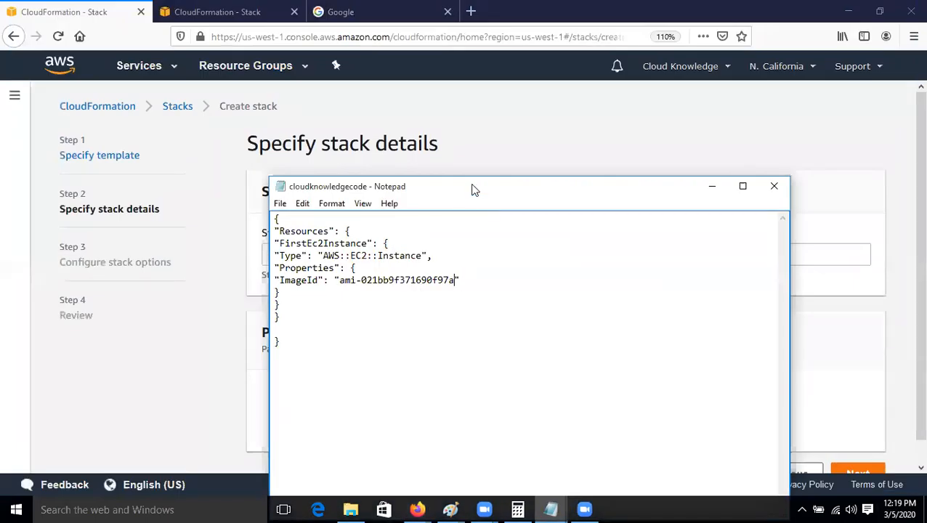
pyautogui.moveTo(640, 179); pyautogui.dragTo(808, 169)
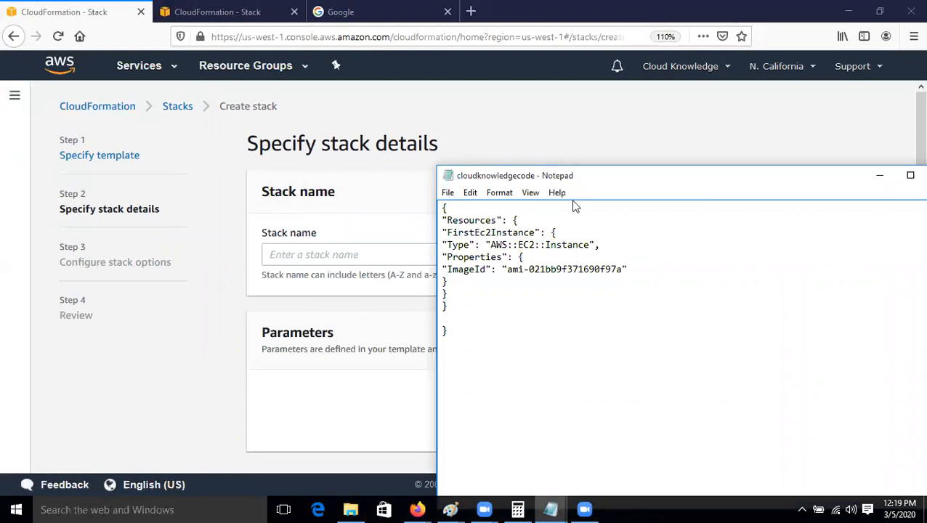
pyautogui.click(877, 176)
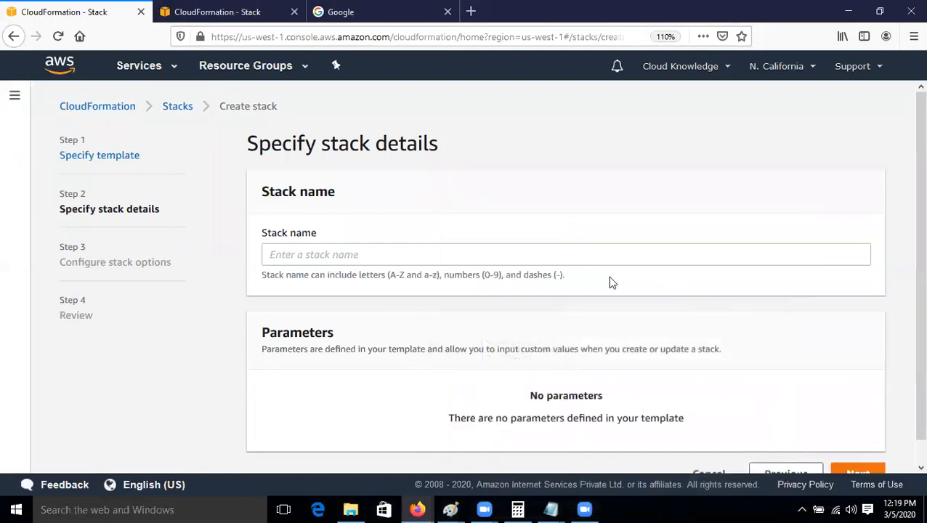
# Change the "Resources" key to lowercase "resources" in the cloudknowledgecode file and save it
pyautogui.click(554, 508)
pyautogui.click(627, 453)
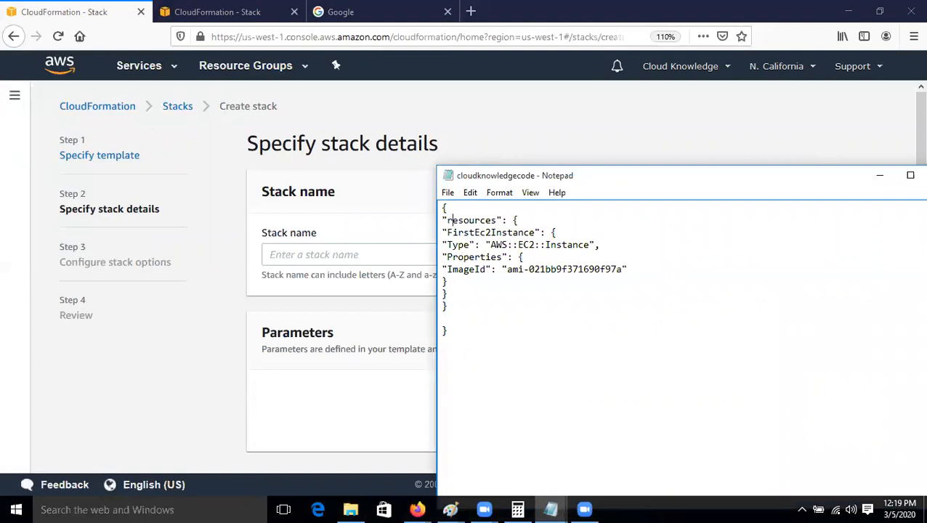
pyautogui.click(448, 193)
pyautogui.click(451, 240)
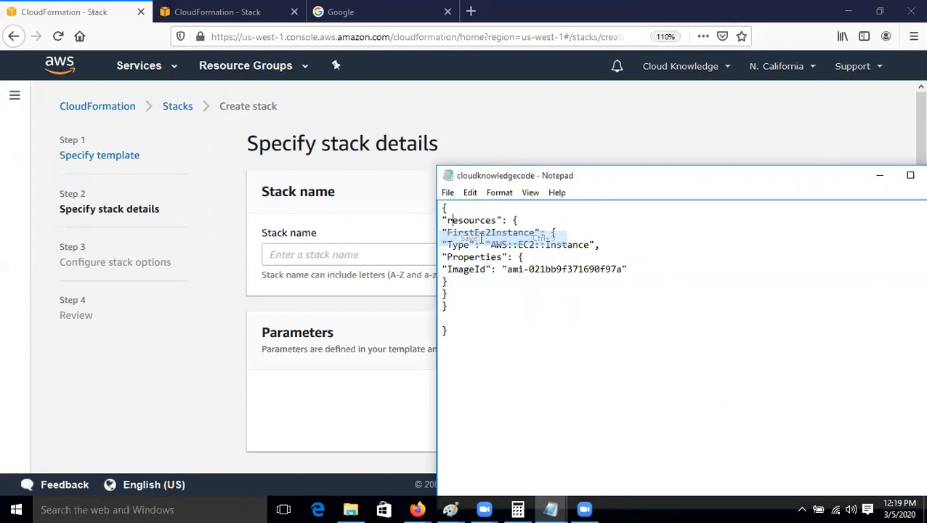
# Return to the stack creation wizard and go back from the stack details to the template step
pyautogui.click(549, 149)
pyautogui.scroll(-1, 671, 346)
pyautogui.click(785, 459)
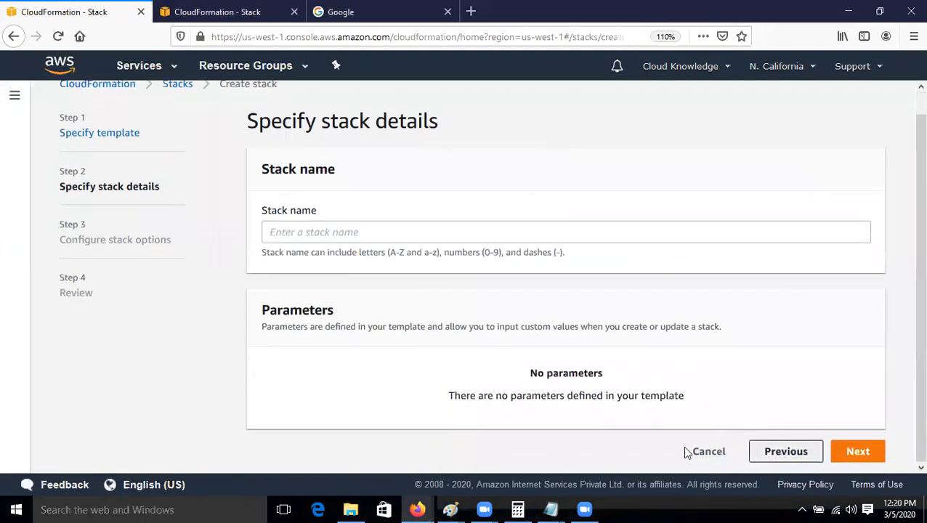
# Upload the edited cloudknowledgecode text file from the Desktop as the template and try to continue to the stack details
pyautogui.scroll(-3, 436, 349)
pyautogui.click(319, 336)
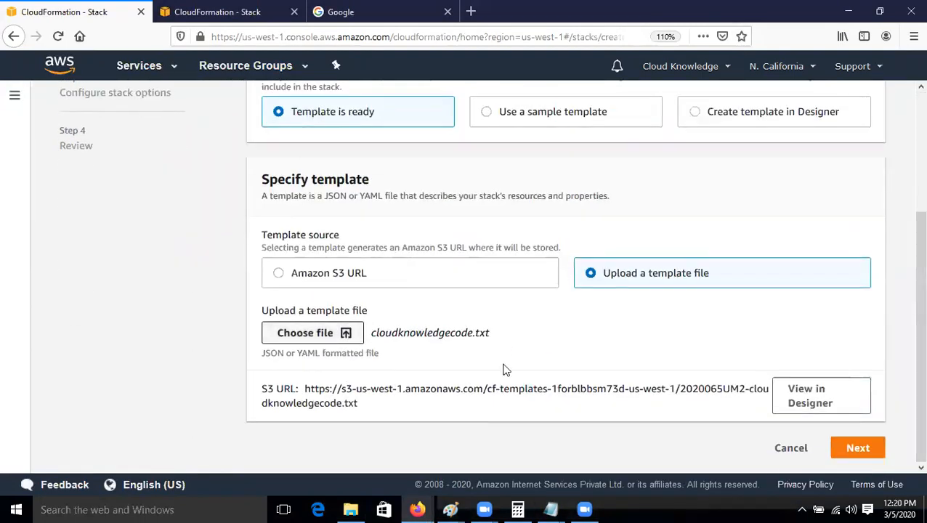
pyautogui.click(276, 354)
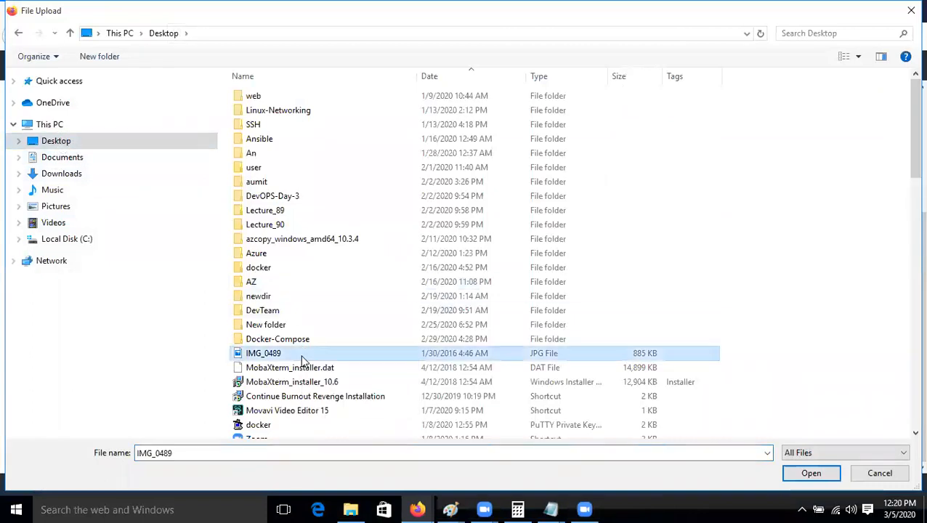
pyautogui.write('cloud')
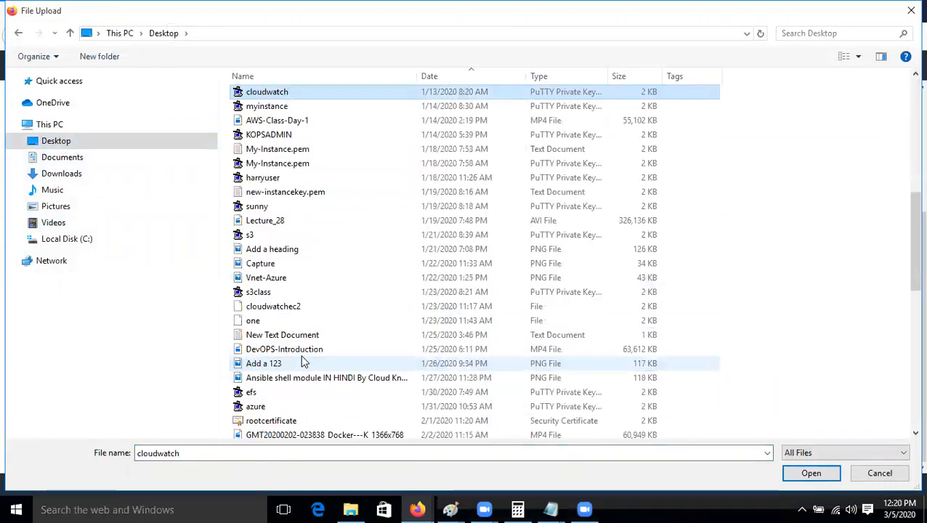
pyautogui.write('knowledge')
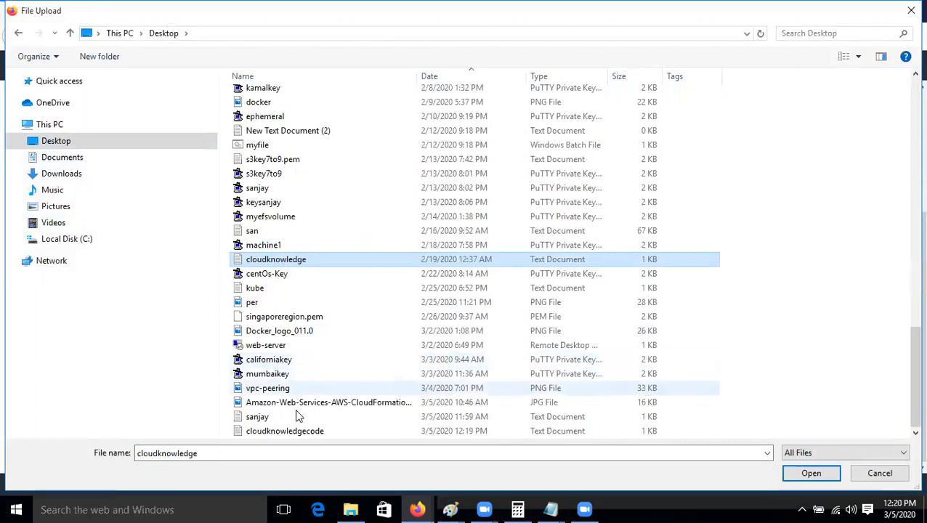
pyautogui.doubleClick(312, 431)
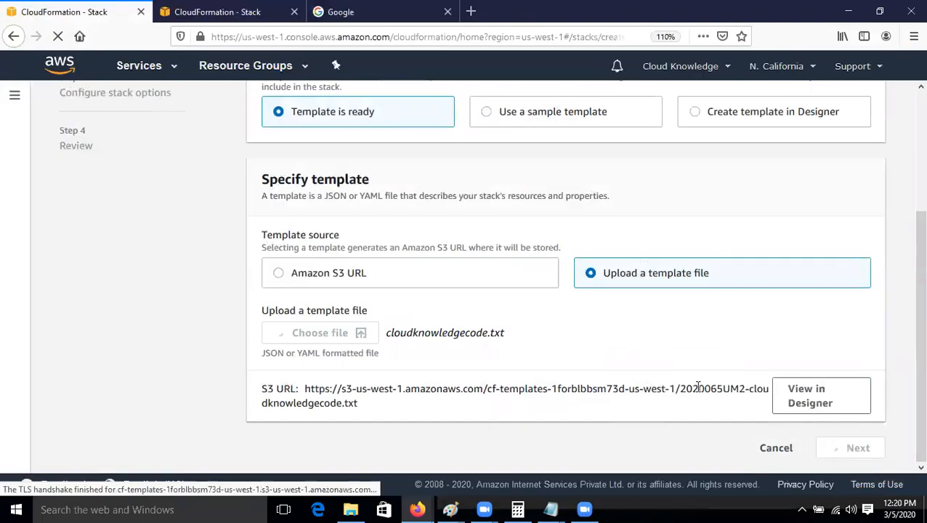
pyautogui.scroll(3, 695, 391)
pyautogui.scroll(-5, 695, 391)
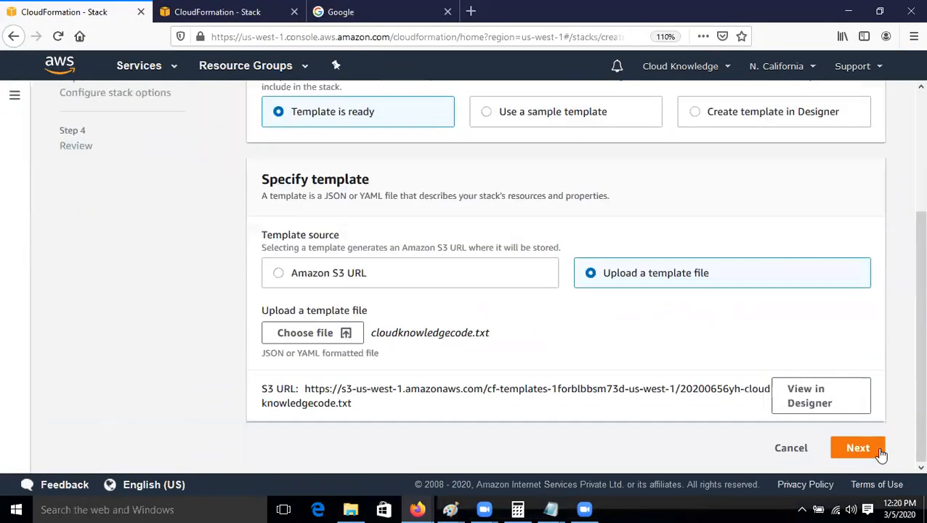
pyautogui.click(854, 447)
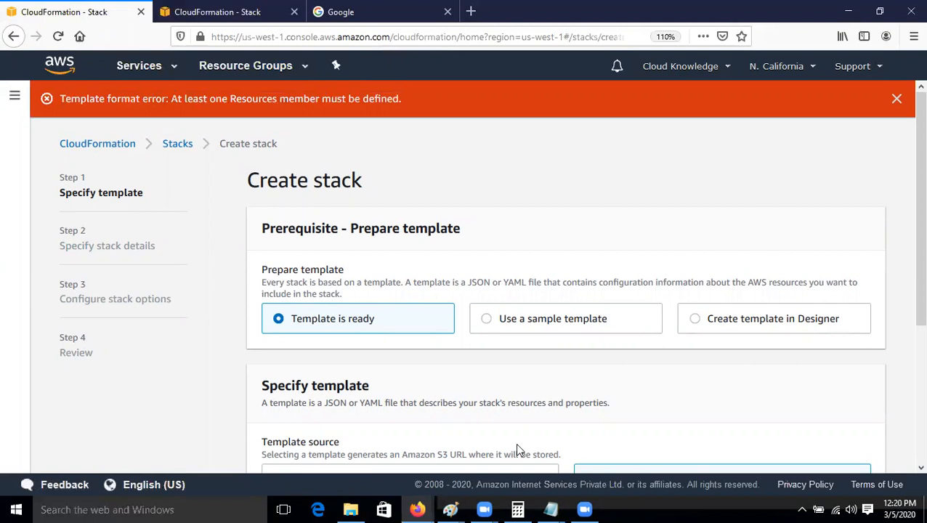
# Switch to the cloudknowledgecode file in Notepad, capitalize the key back to "Resources", and save the file
pyautogui.moveTo(550, 509)
pyautogui.click(614, 445)
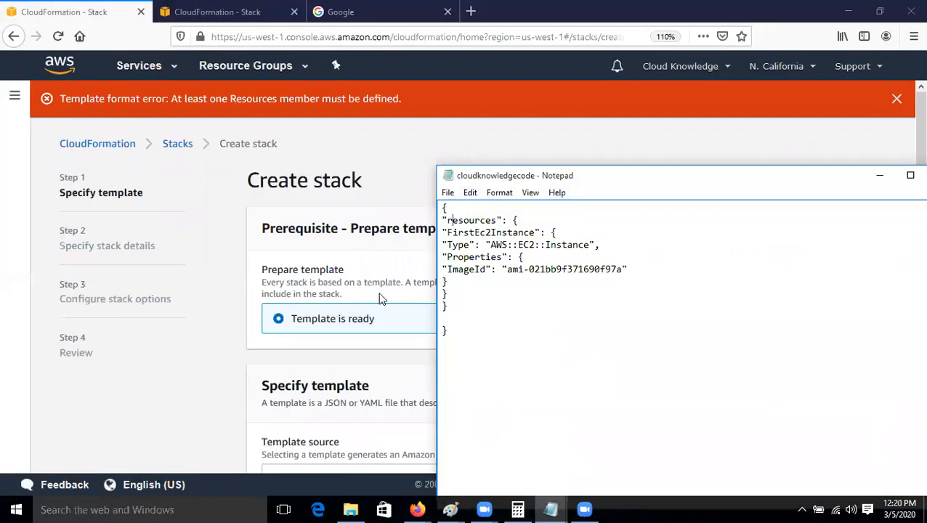
pyautogui.press('BackSpace')
pyautogui.write('R')
pyautogui.click(447, 193)
pyautogui.click(472, 237)
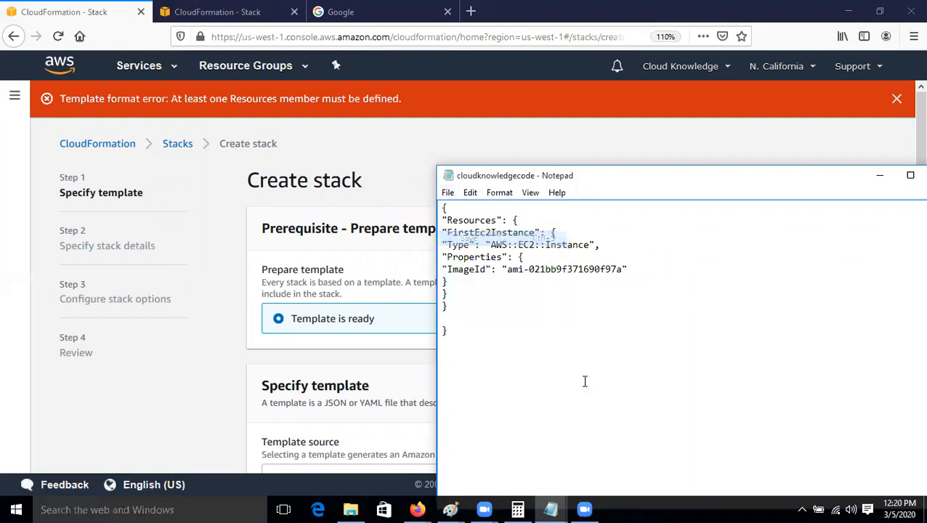
# Return to the stack wizard, upload the corrected cloudknowledgecode file from the Desktop, and continue to the stack details
pyautogui.click(387, 371)
pyautogui.scroll(-3, 643, 312)
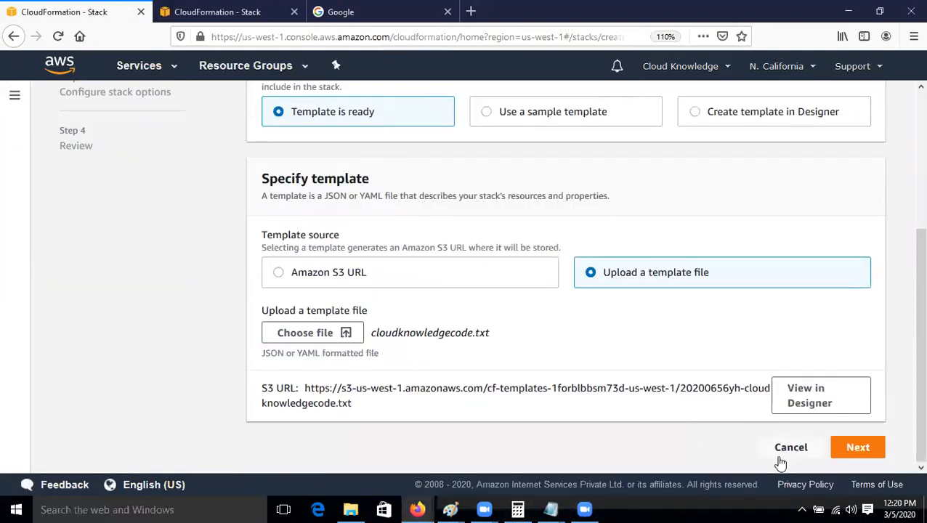
pyautogui.click(312, 334)
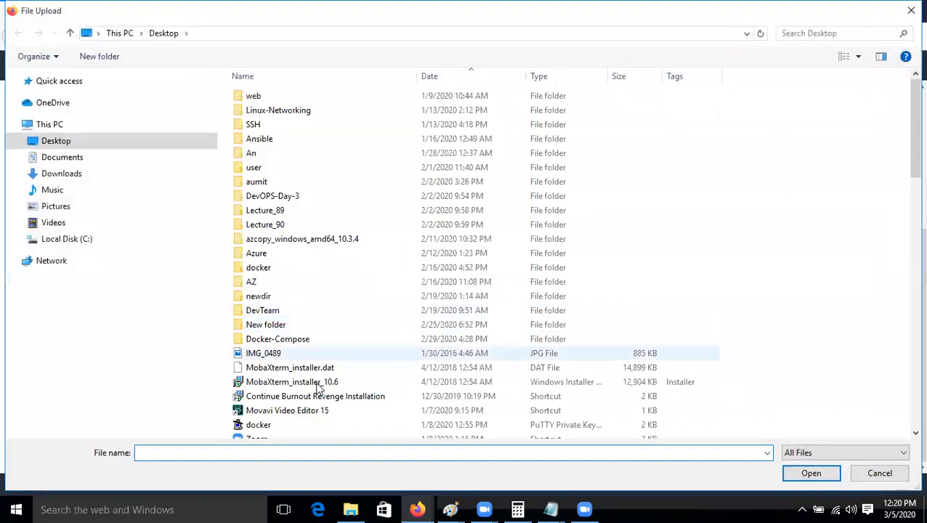
pyautogui.click(317, 384)
pyautogui.write('cloudwatch')
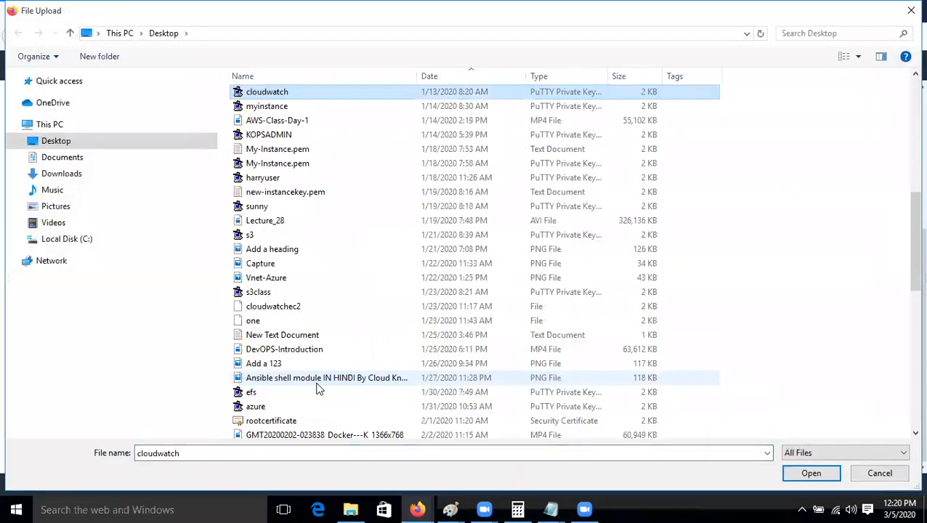
pyautogui.click(347, 322)
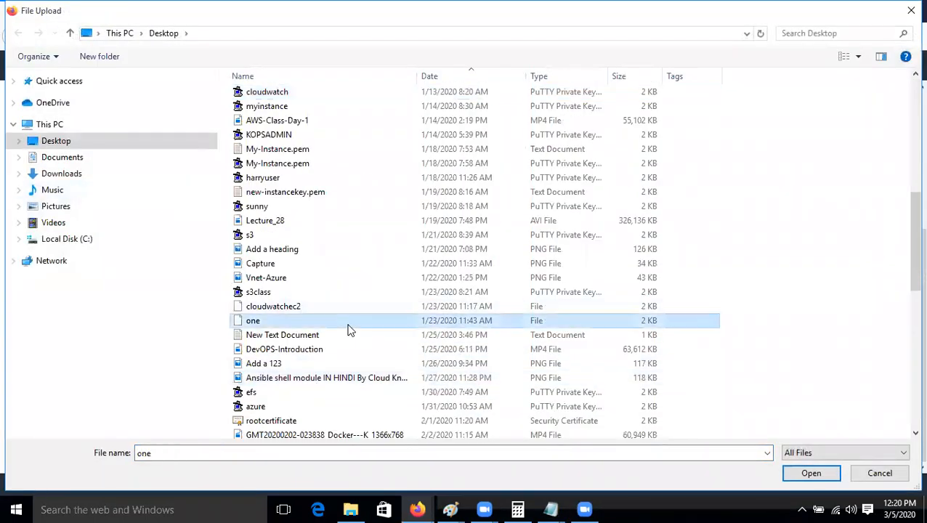
pyautogui.write('cloudknowledge')
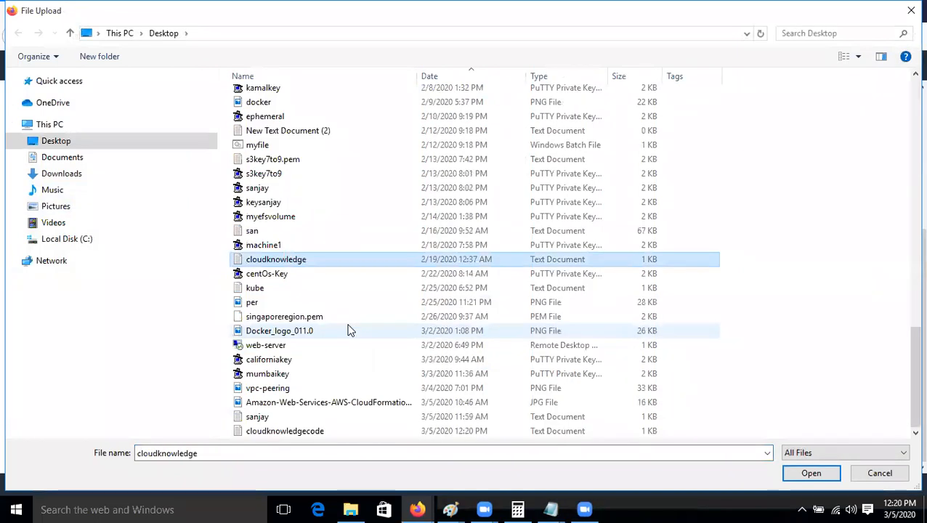
pyautogui.doubleClick(327, 431)
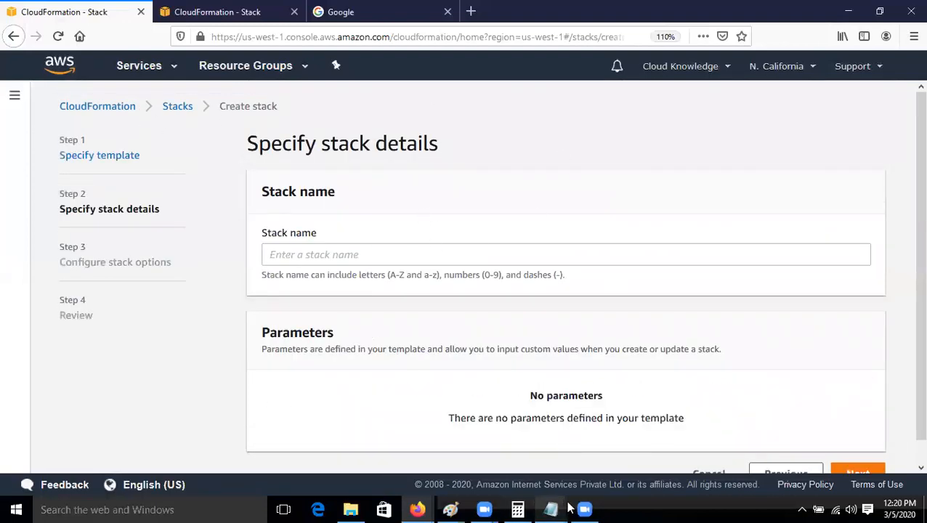
# Delete the colon after the "Resources" key in the cloudknowledgecode file in Notepad and save it
pyautogui.moveTo(551, 509)
pyautogui.click(625, 436)
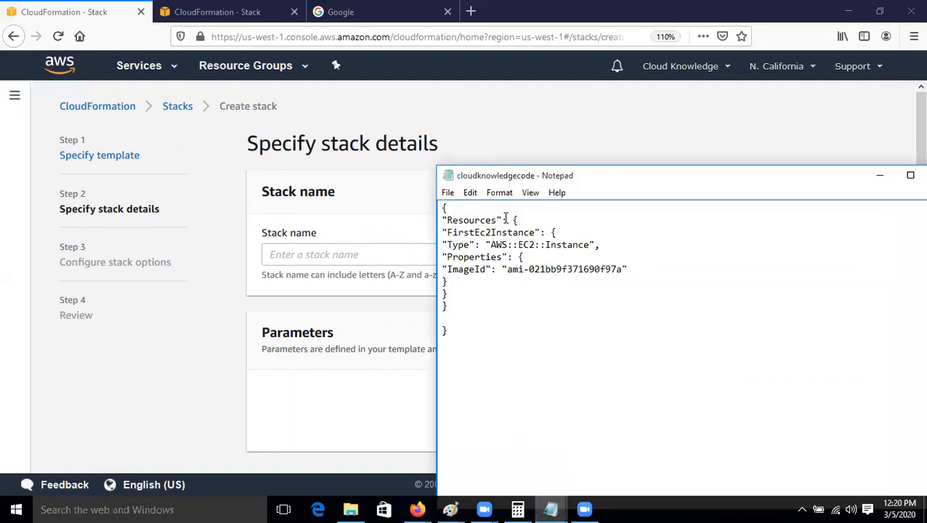
pyautogui.press('BackSpace')
pyautogui.click(447, 193)
pyautogui.click(470, 240)
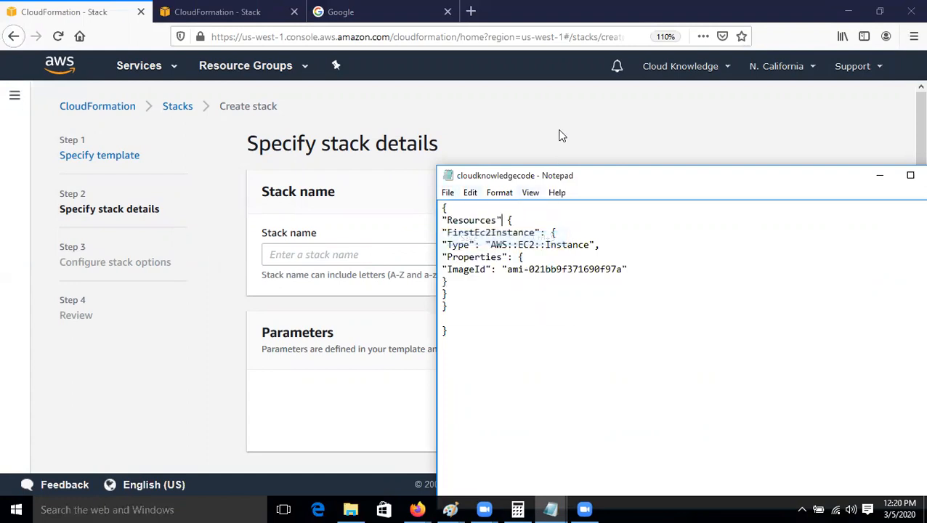
# Go back to the template step, upload the cloudknowledgecode file without the colon, and try to continue
pyautogui.click(560, 134)
pyautogui.scroll(-2, 764, 396)
pyautogui.click(785, 451)
pyautogui.scroll(-3, 538, 403)
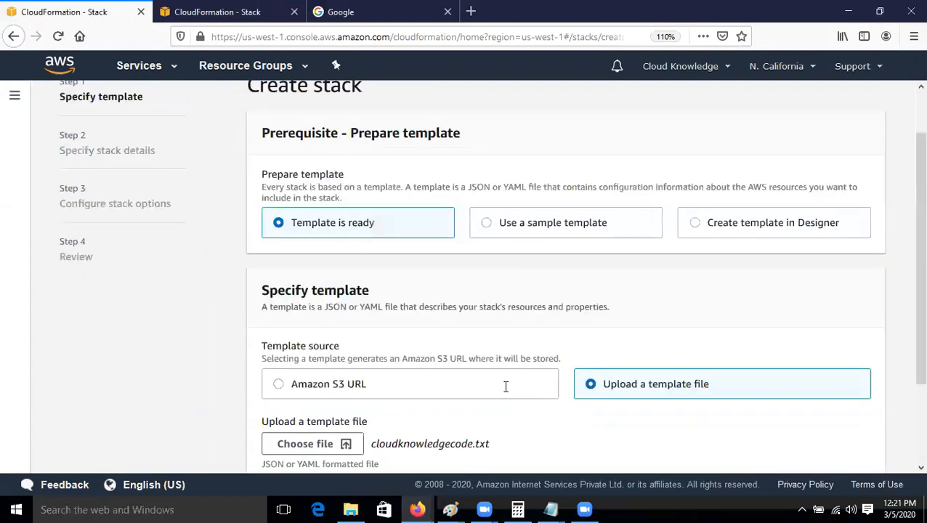
pyautogui.click(318, 335)
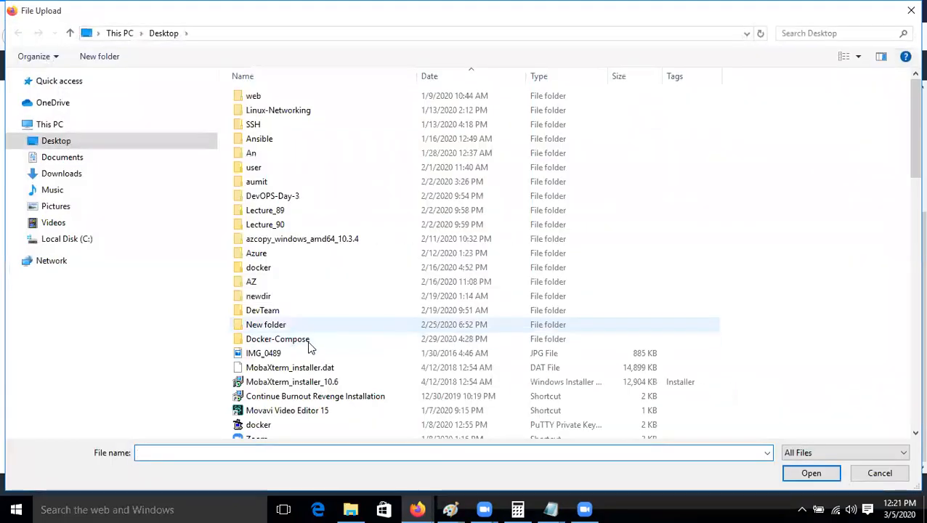
pyautogui.click(297, 367)
pyautogui.write('cloudknowledge')
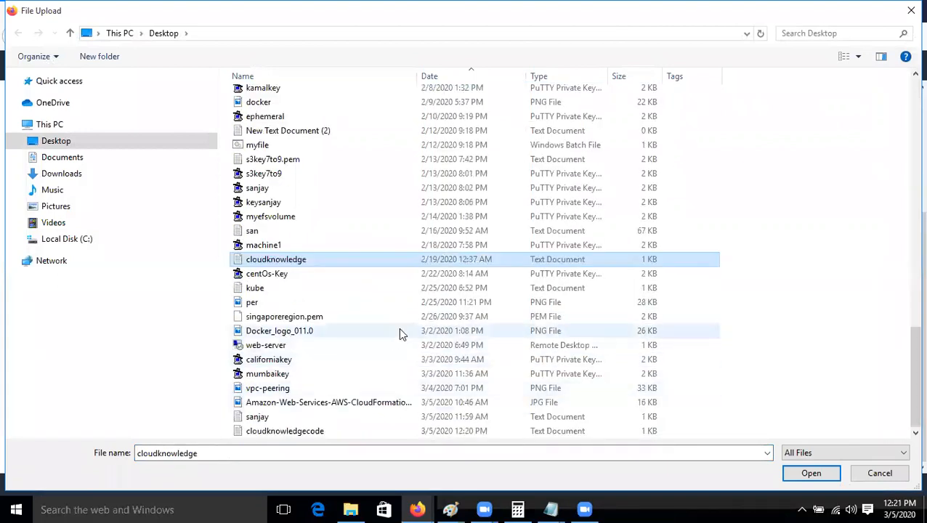
pyautogui.click(295, 433)
pyautogui.doubleClick(295, 432)
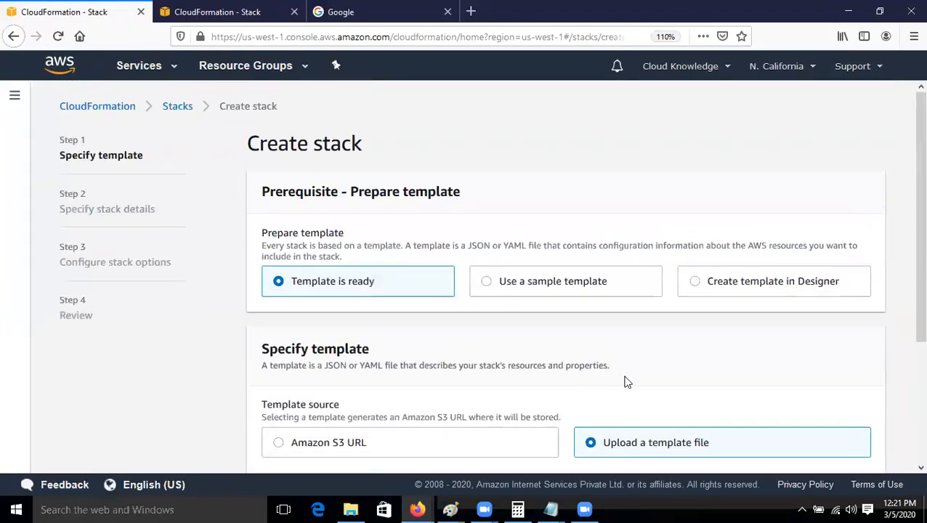
pyautogui.click(840, 451)
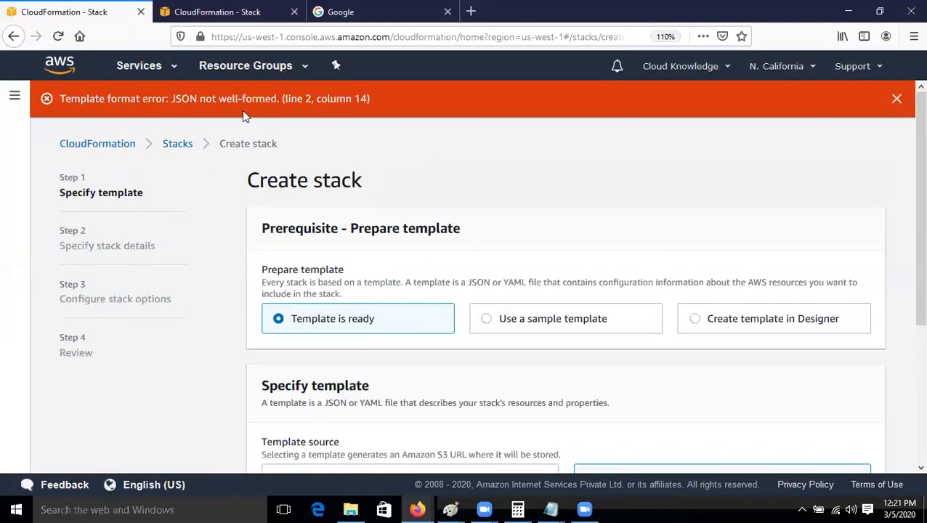
# Reinsert the colon after the "Resources" key in Notepad with a few spaces before it, and save the file
pyautogui.click(551, 509)
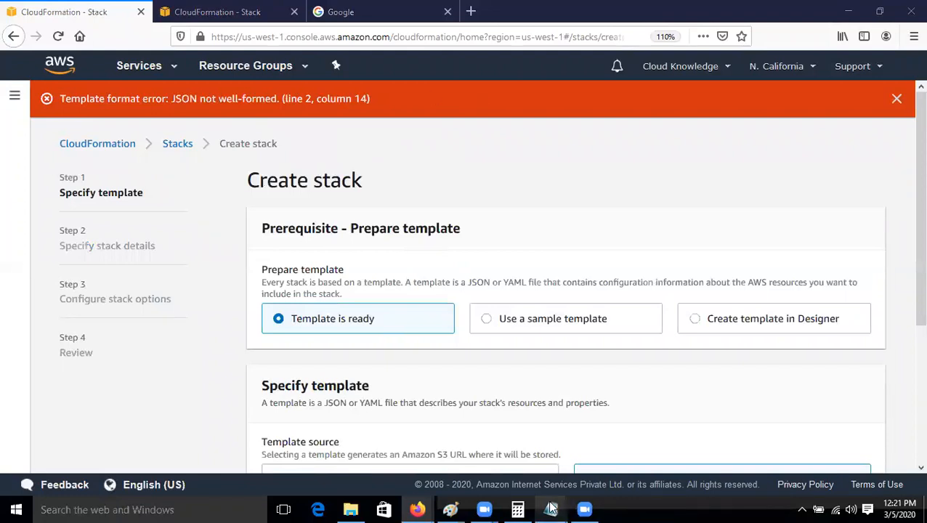
pyautogui.click(635, 445)
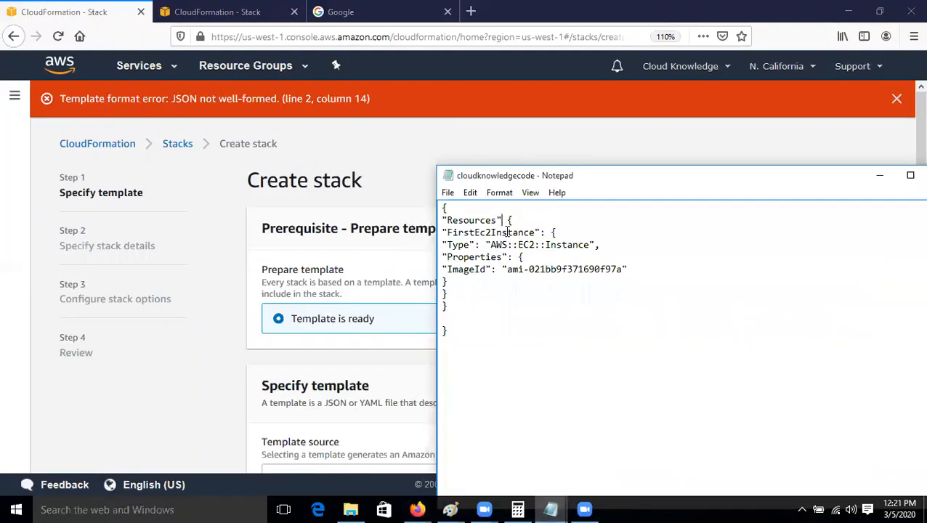
pyautogui.write(':')
pyautogui.click(448, 193)
pyautogui.click(482, 241)
# Upload the cloudknowledgecode file with the spaced colon from the Desktop in the stack wizard and continue to the stack details
pyautogui.click(559, 149)
pyautogui.scroll(-5, 726, 372)
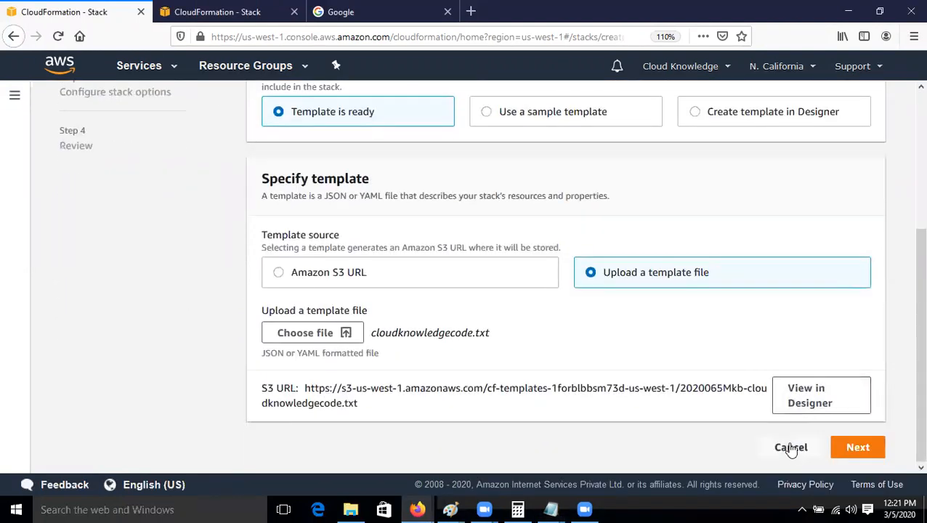
pyautogui.click(279, 335)
pyautogui.click(301, 396)
pyautogui.write('cloudknowledge')
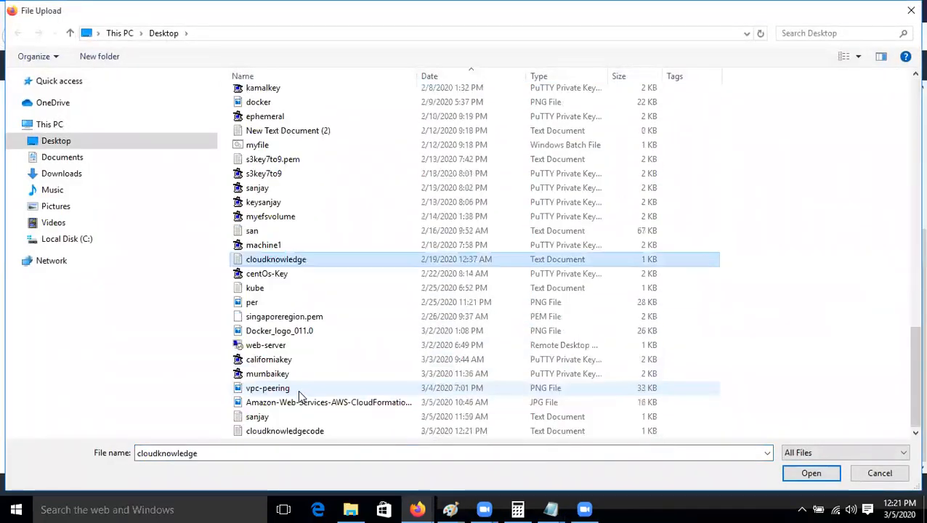
pyautogui.click(323, 432)
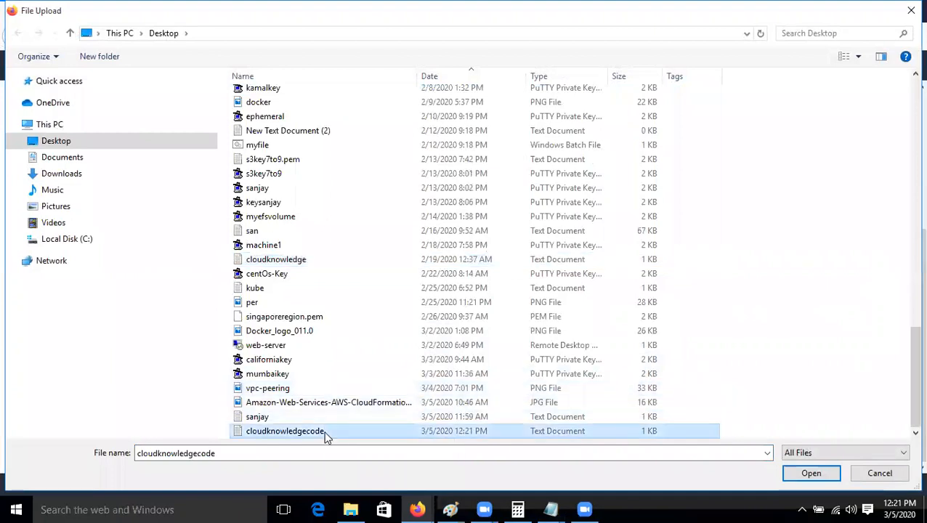
pyautogui.doubleClick(325, 434)
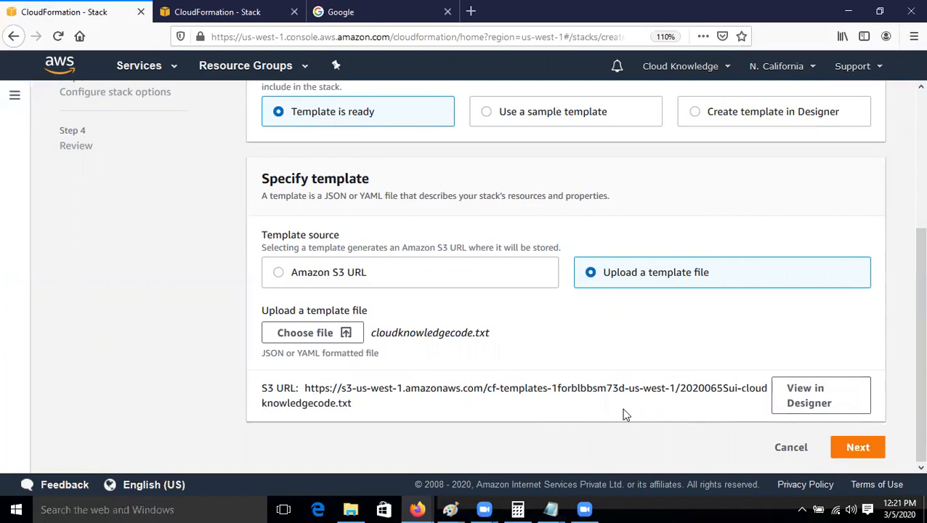
pyautogui.scroll(5, 773, 428)
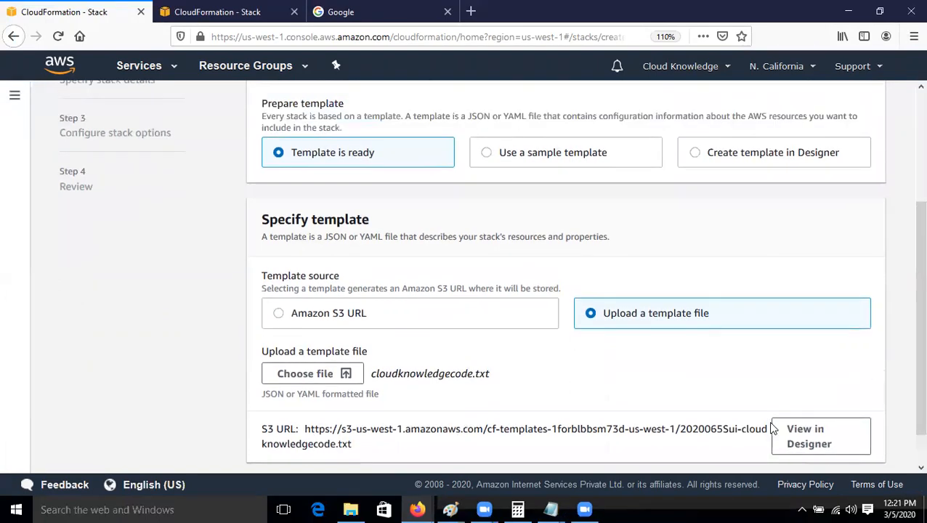
pyautogui.scroll(-5, 770, 429)
pyautogui.click(883, 454)
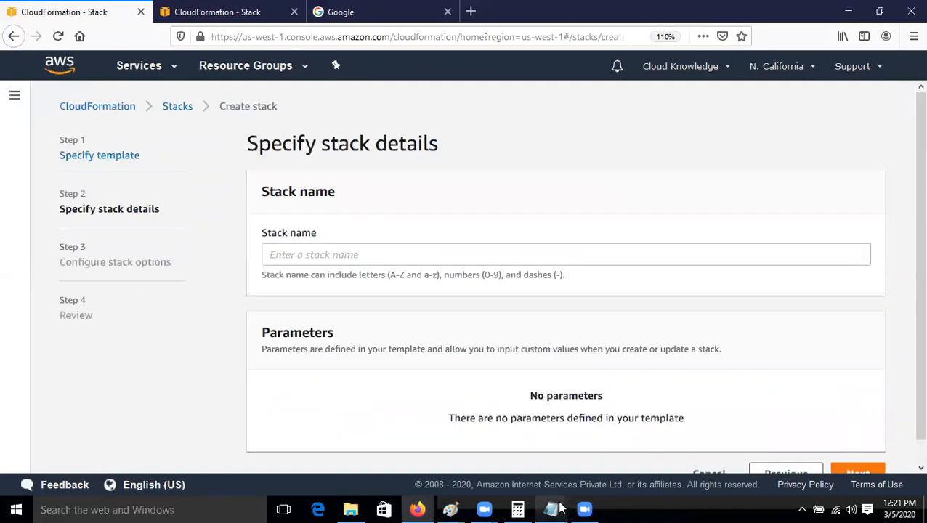
# Remove the extra spaces before the colon on the "Resources" line of the cloudknowledgecode file in Notepad
pyautogui.moveTo(550, 509)
pyautogui.click(615, 461)
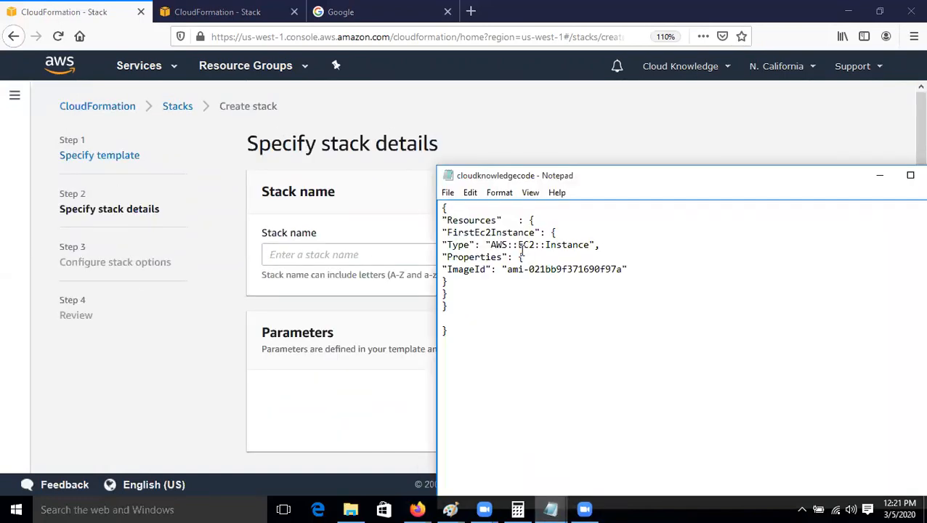
pyautogui.press('BackSpace')
pyautogui.press('BackSpace')
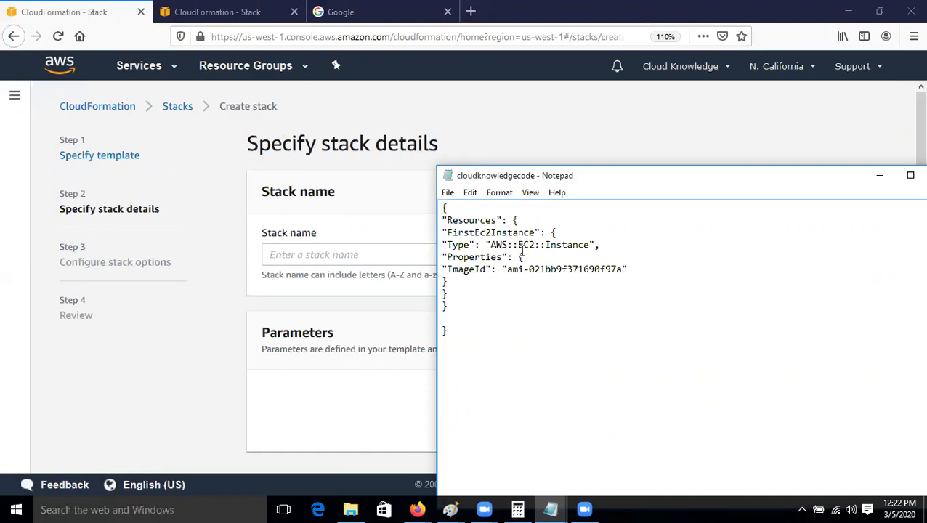
# Go back from the stack details to the template step and bring the cloudknowledgecode file up again in Notepad
pyautogui.click(392, 226)
pyautogui.scroll(-1, 721, 390)
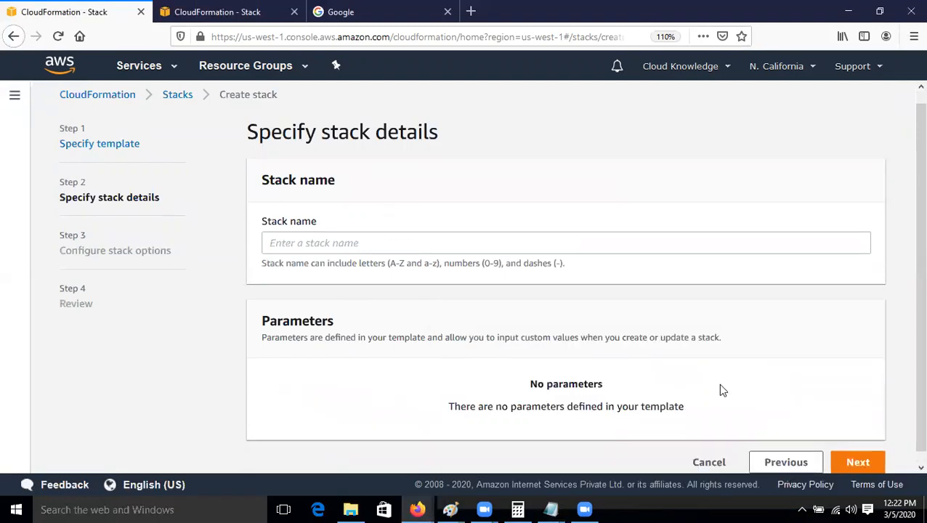
pyautogui.click(766, 452)
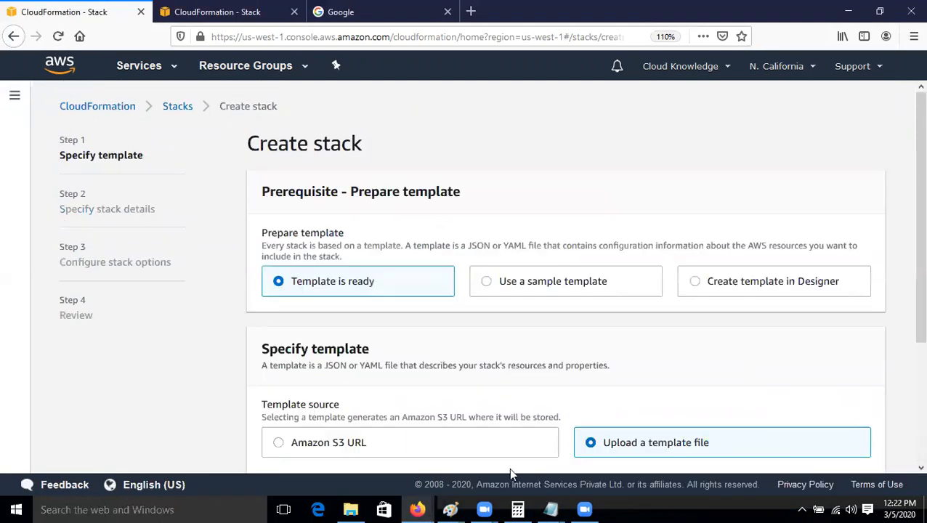
pyautogui.hotkey('alt', 'Tab')
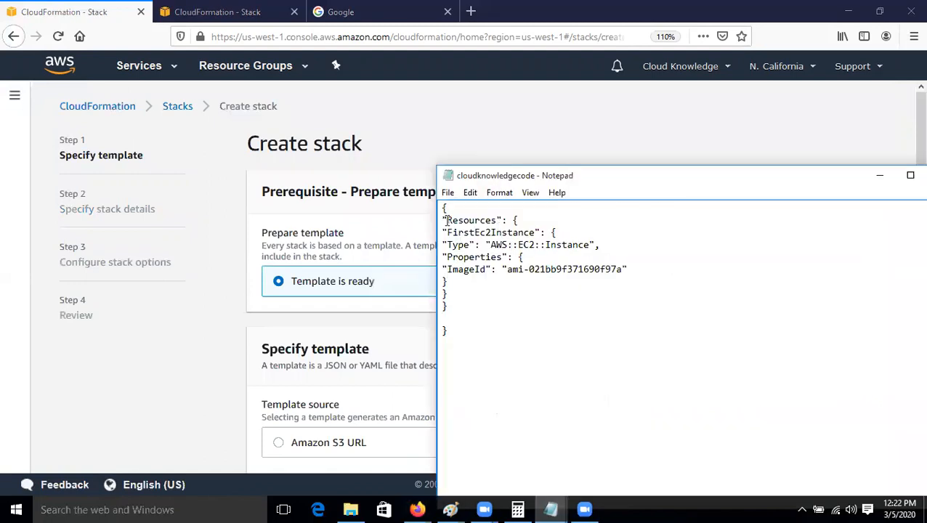
# Return to the stack wizard in the browser and upload the corrected cloudknowledgecode file from the Desktop as the template
pyautogui.moveTo(445, 220); pyautogui.dragTo(558, 272)
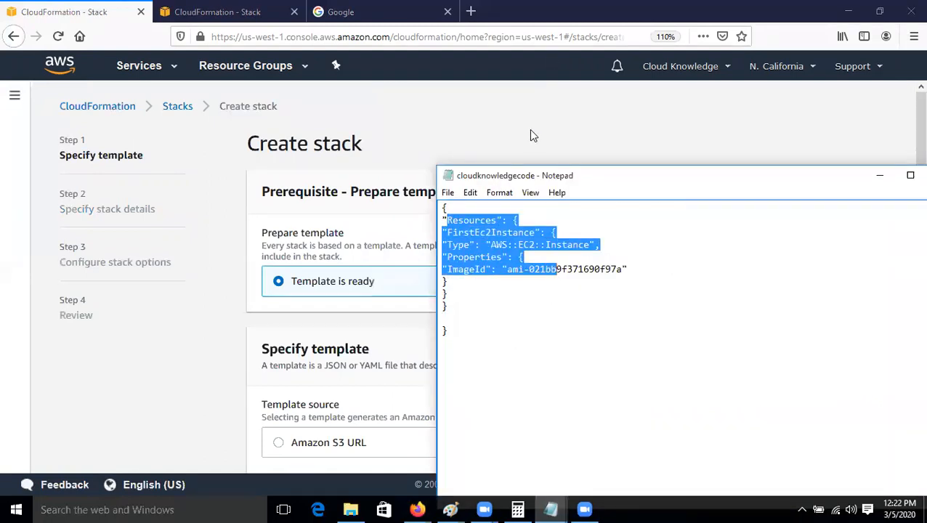
pyautogui.click(533, 136)
pyautogui.scroll(-3, 407, 312)
pyautogui.click(300, 333)
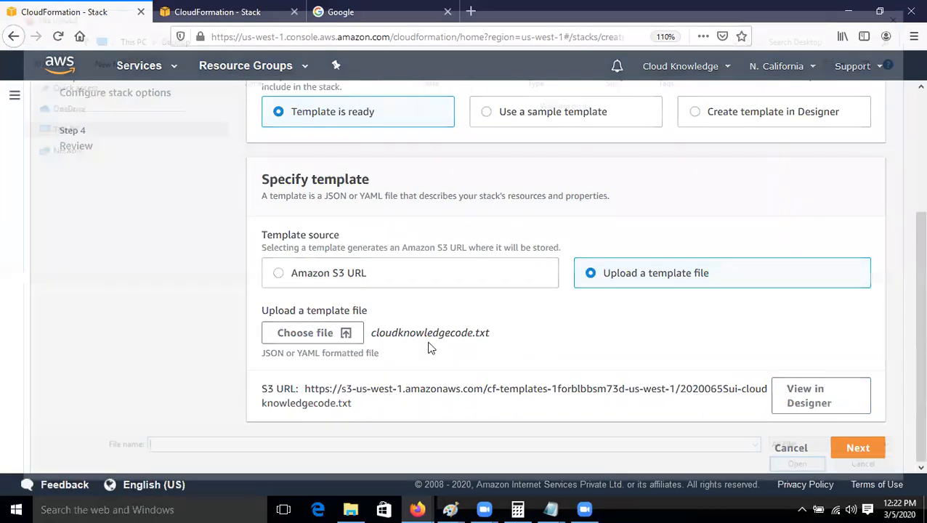
pyautogui.click(301, 317)
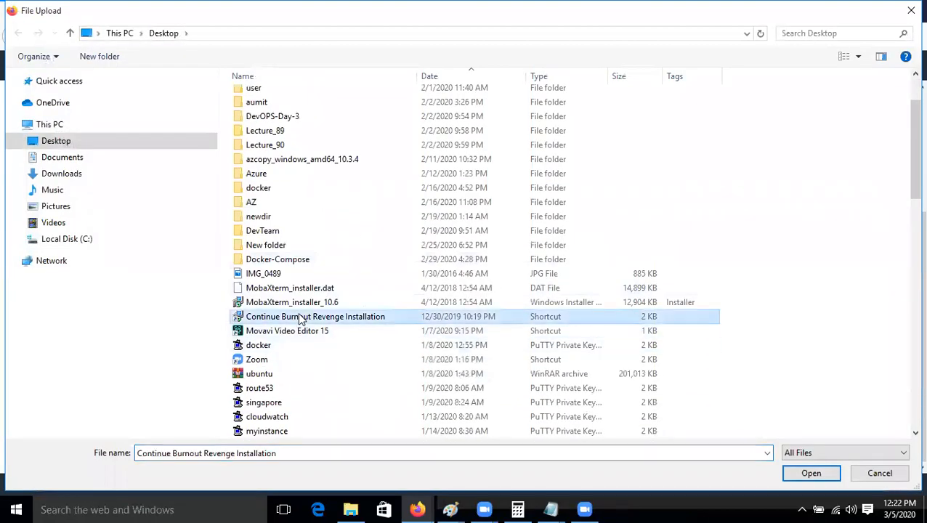
pyautogui.press('c')
pyautogui.press('c')
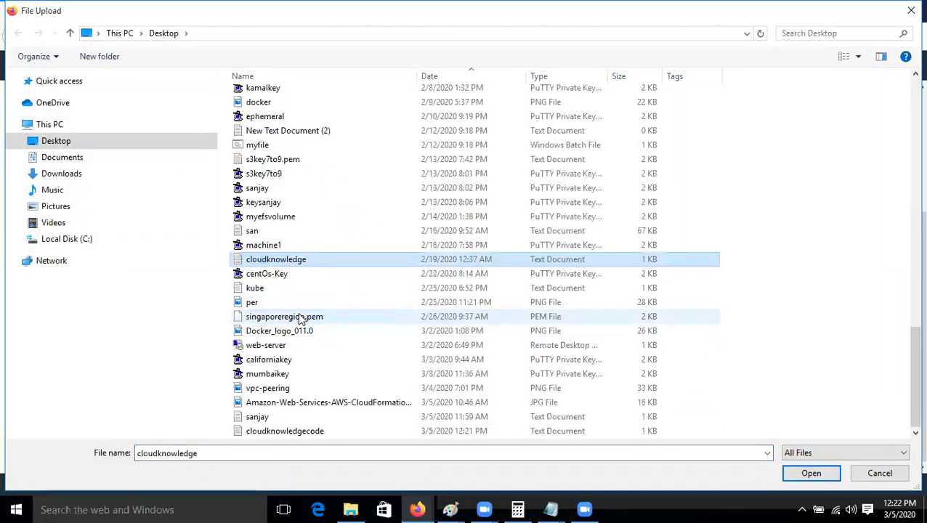
pyautogui.doubleClick(317, 430)
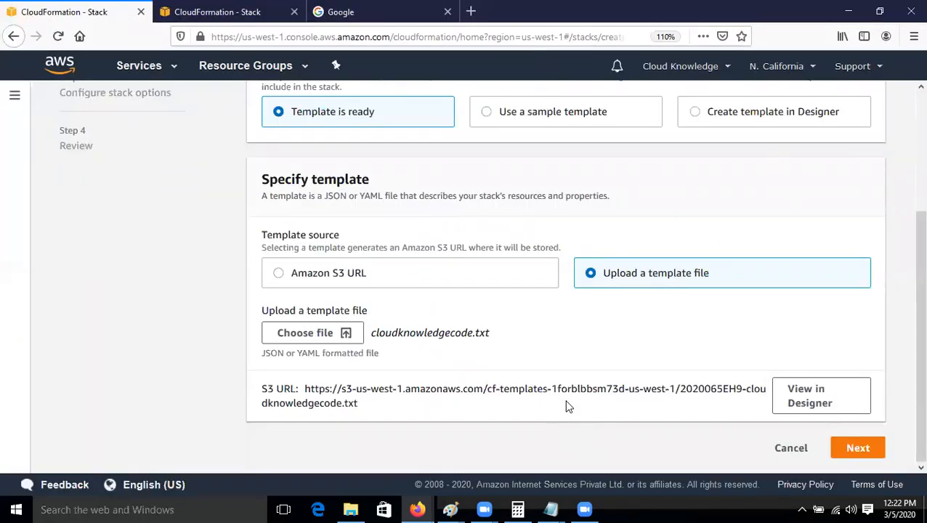
pyautogui.scroll(3, 594, 378)
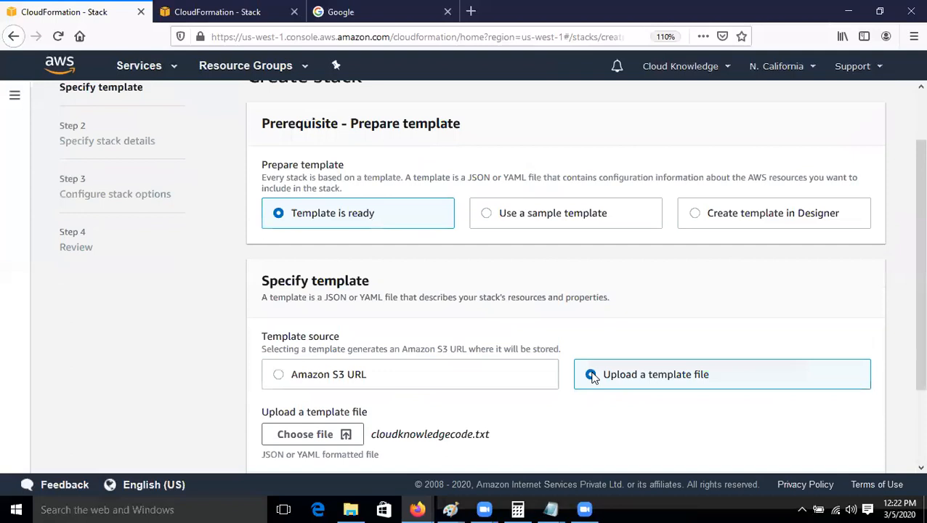
# Accept the uploaded template file cloudknowledgecode.txt, name the stack cloudknowledge and continue to the stack options
pyautogui.scroll(-3, 753, 367)
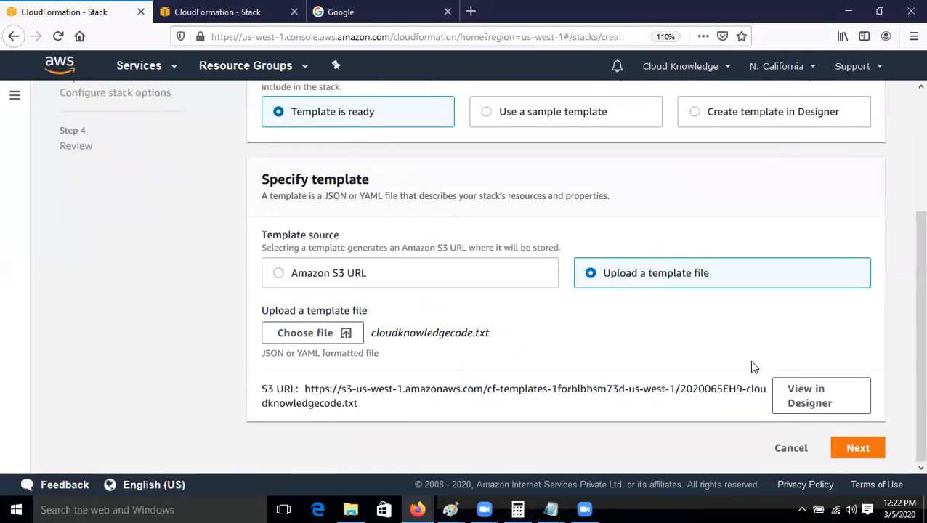
pyautogui.click(856, 449)
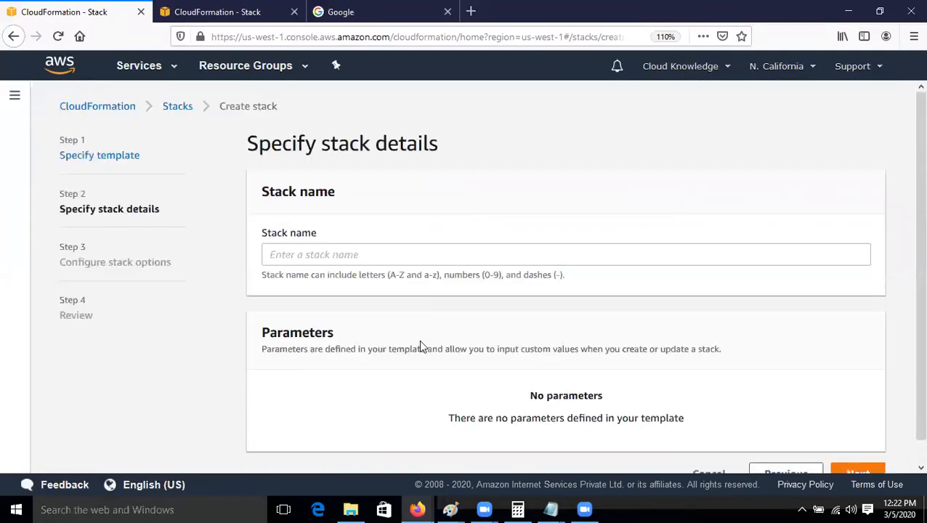
pyautogui.click(369, 255)
pyautogui.write('clo')
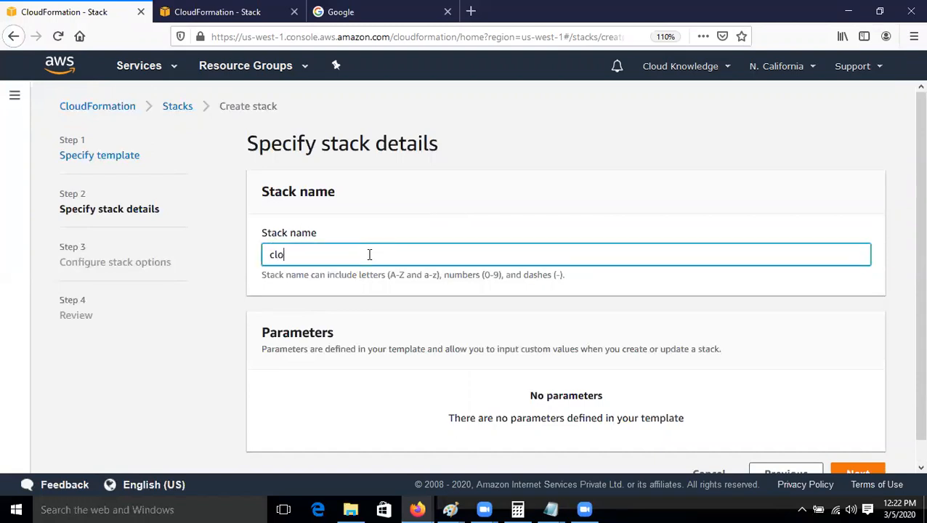
pyautogui.write('udknowledge')
pyautogui.scroll(-1, 819, 415)
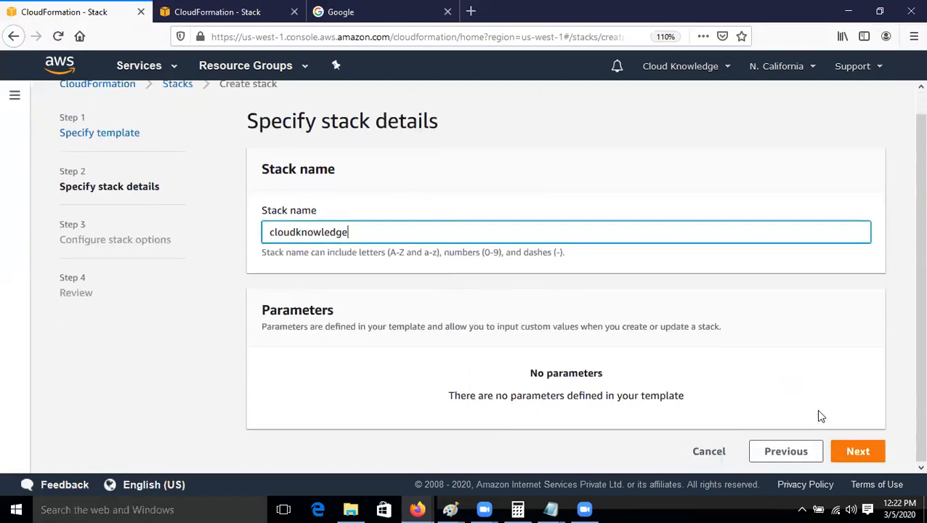
pyautogui.click(831, 447)
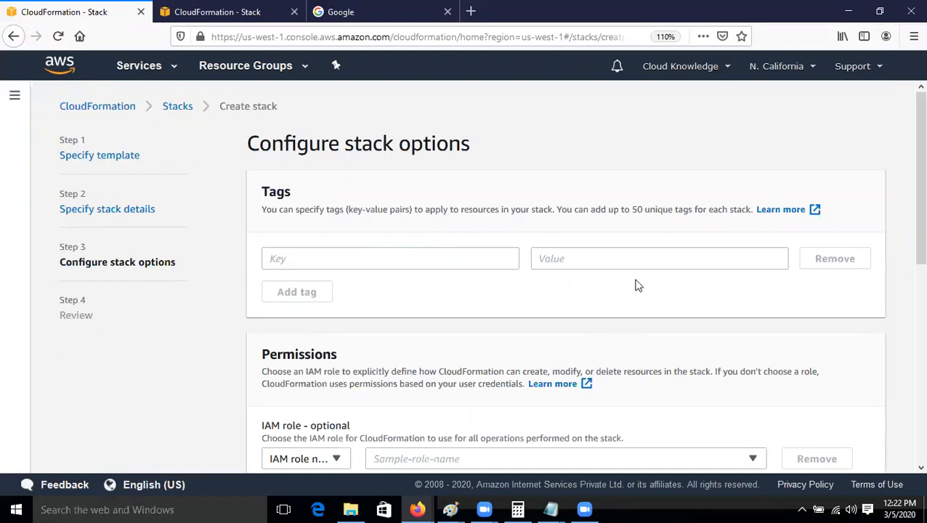
# Add a stack tag with the key Name and the value cloudknowledge
pyautogui.click(384, 264)
pyautogui.write('Name')
pyautogui.press('Tab')
pyautogui.write('c')
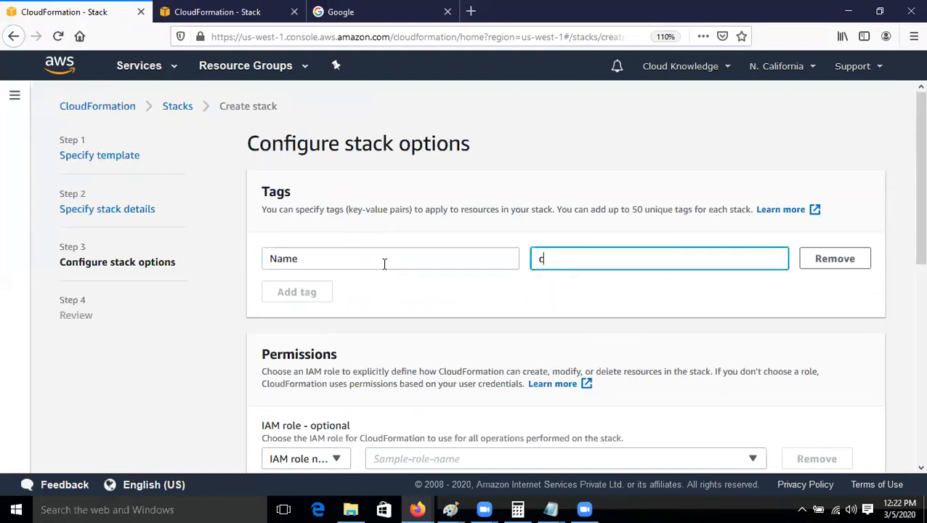
pyautogui.write('loudknowledge')
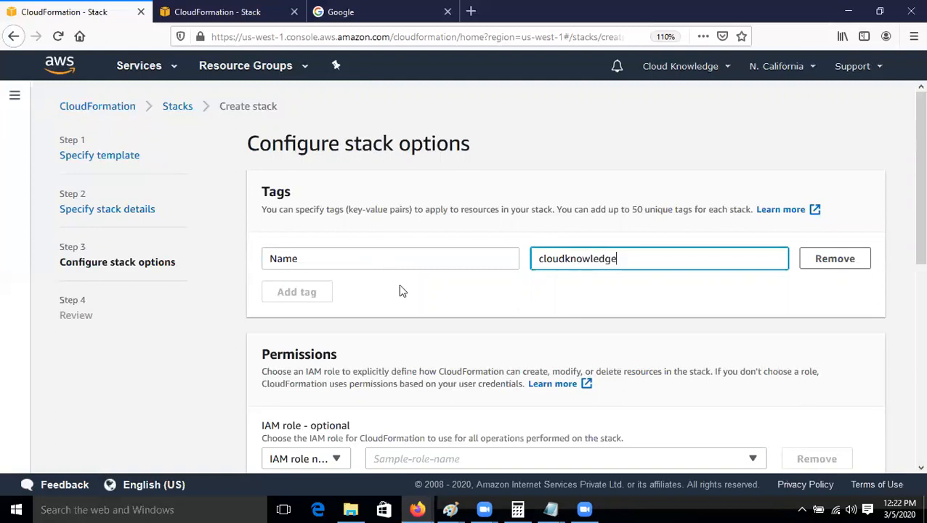
# Assign the cloudknowledge IAM role to the stack, keep the advanced options as they are and proceed to the review
pyautogui.scroll(-3, 466, 320)
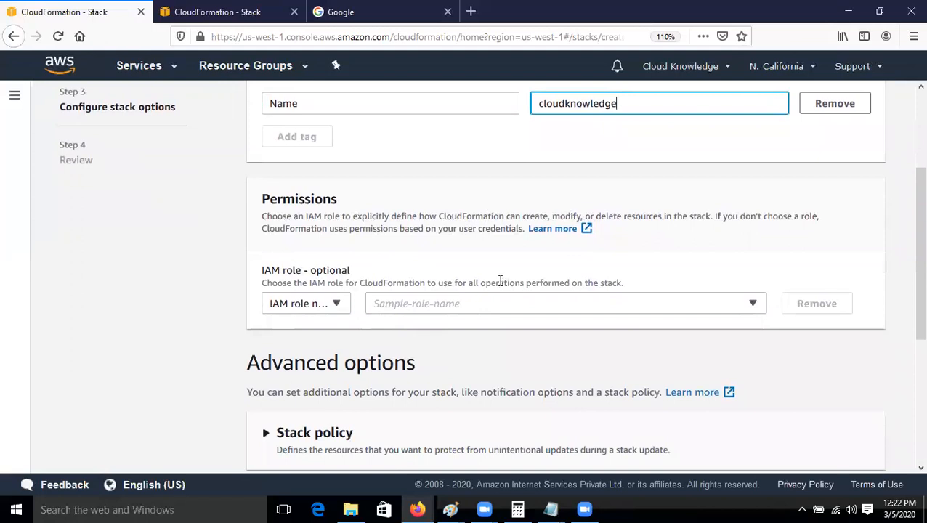
pyautogui.click(501, 311)
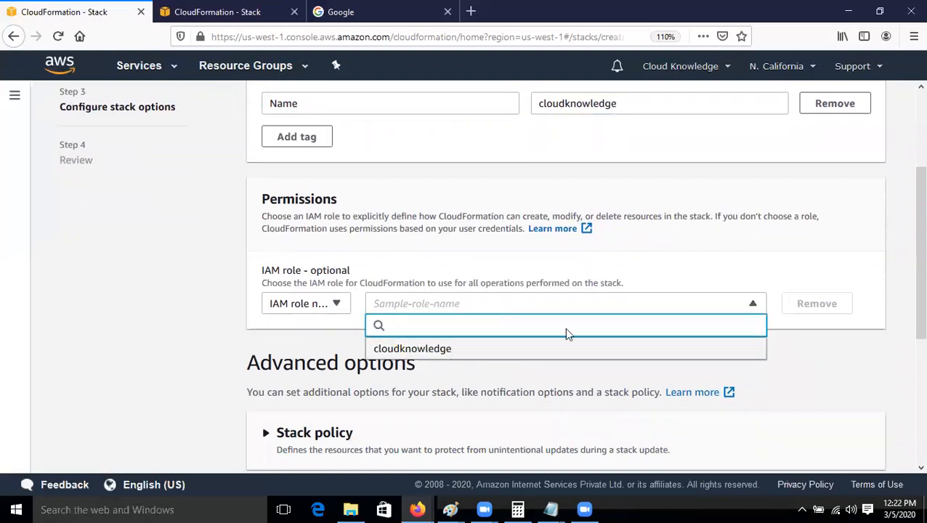
pyautogui.click(509, 349)
pyautogui.scroll(-5, 501, 355)
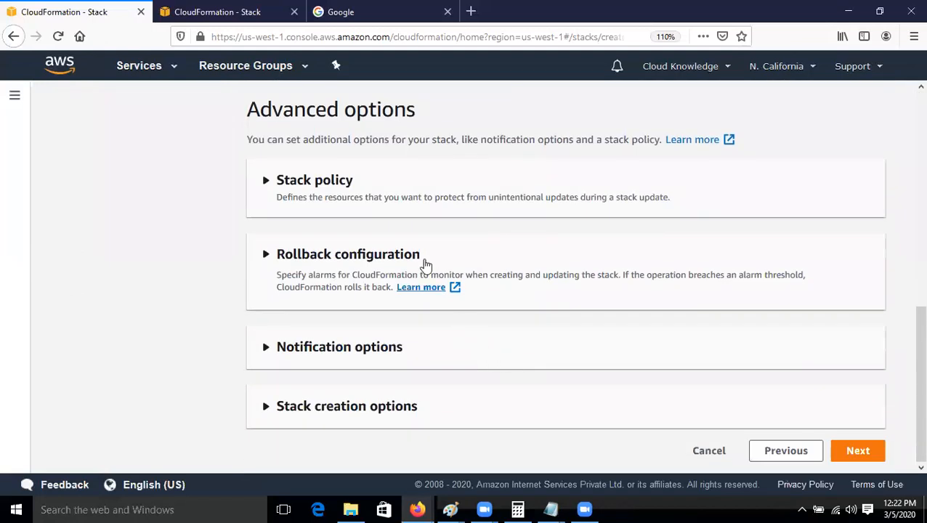
pyautogui.click(850, 453)
pyautogui.scroll(-15, 505, 360)
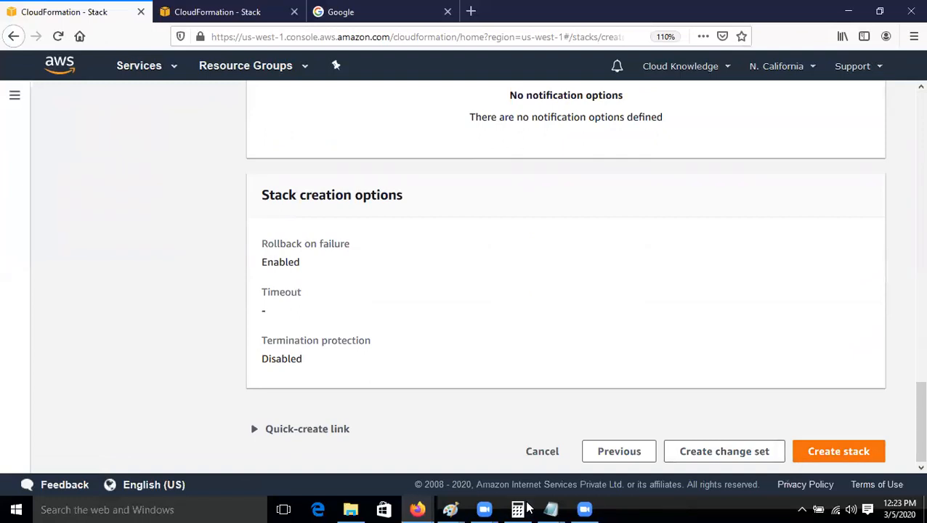
# Switch to Notepad to check the template's Resources block in cloudknowledgecode, and return to look through the stack review
pyautogui.click(550, 509)
pyautogui.click(543, 346)
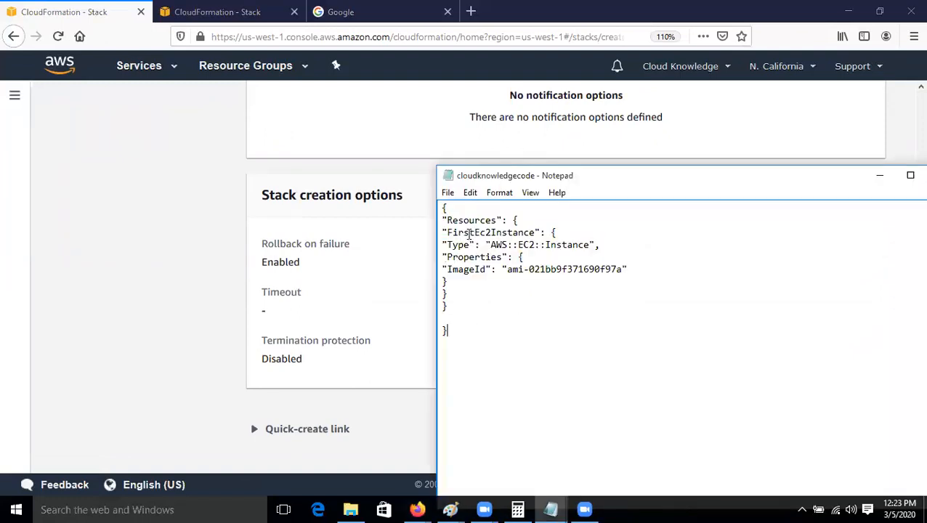
pyautogui.moveTo(440, 214); pyautogui.dragTo(580, 288)
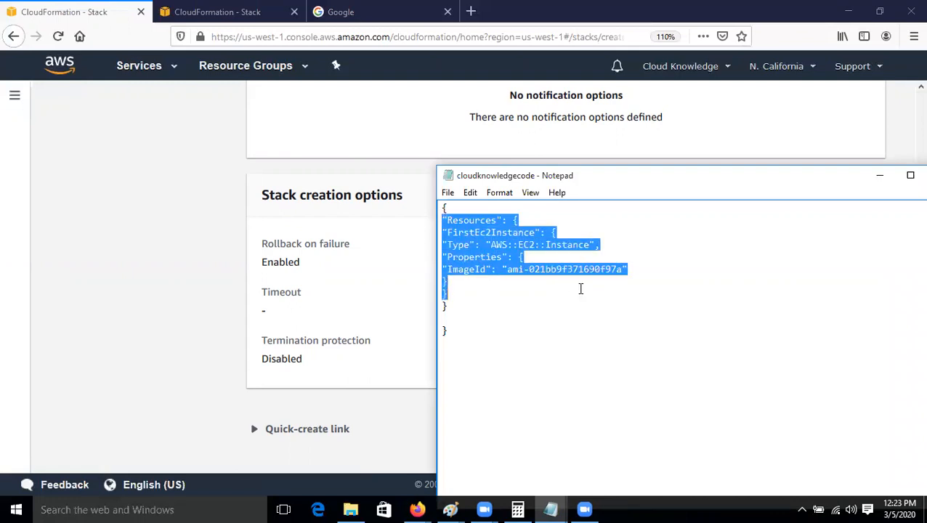
pyautogui.click(537, 313)
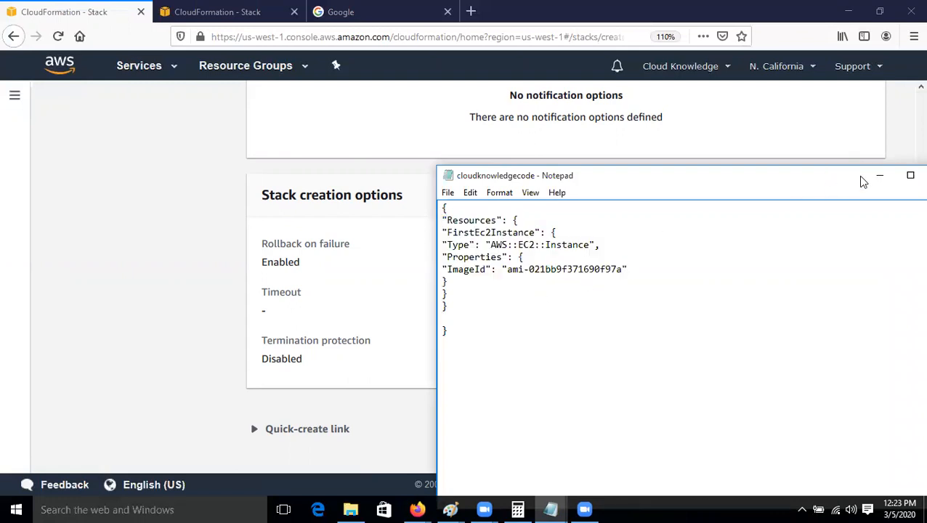
pyautogui.click(879, 176)
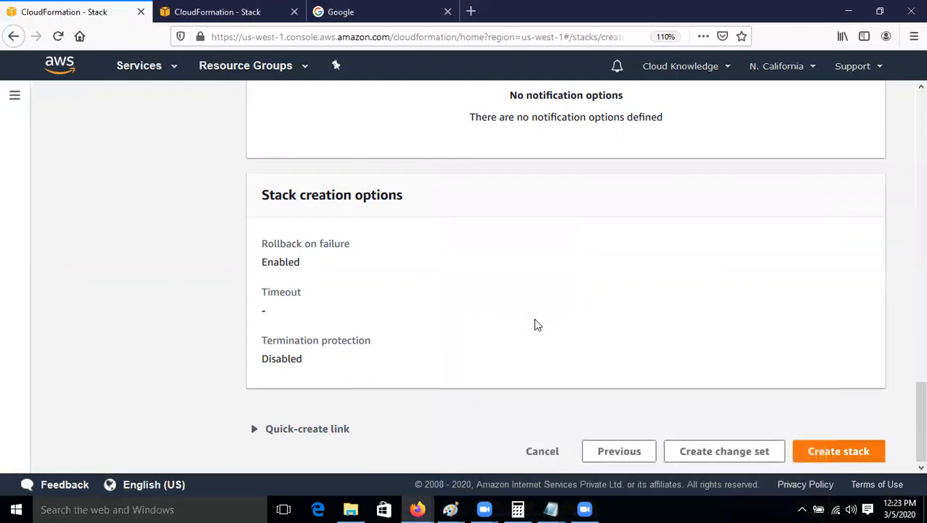
pyautogui.scroll(7, 533, 324)
pyautogui.scroll(5, 585, 370)
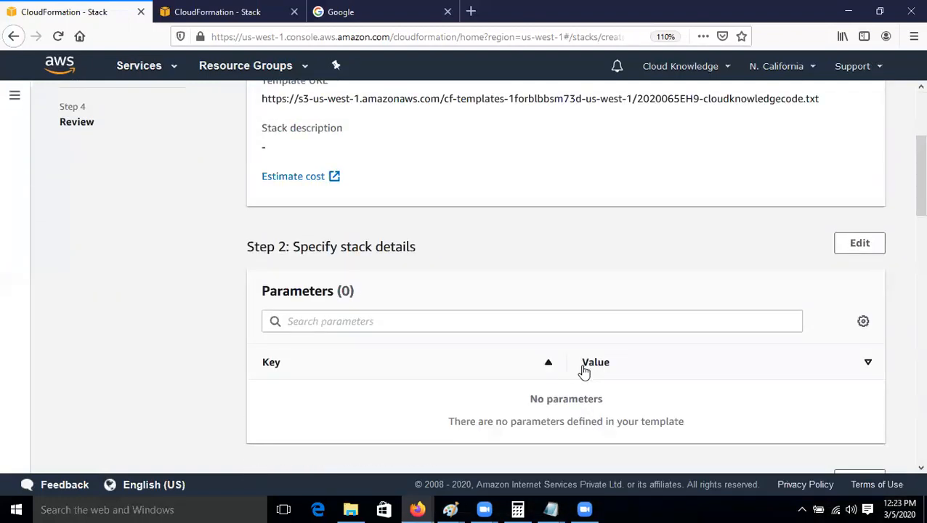
pyautogui.scroll(3, 585, 372)
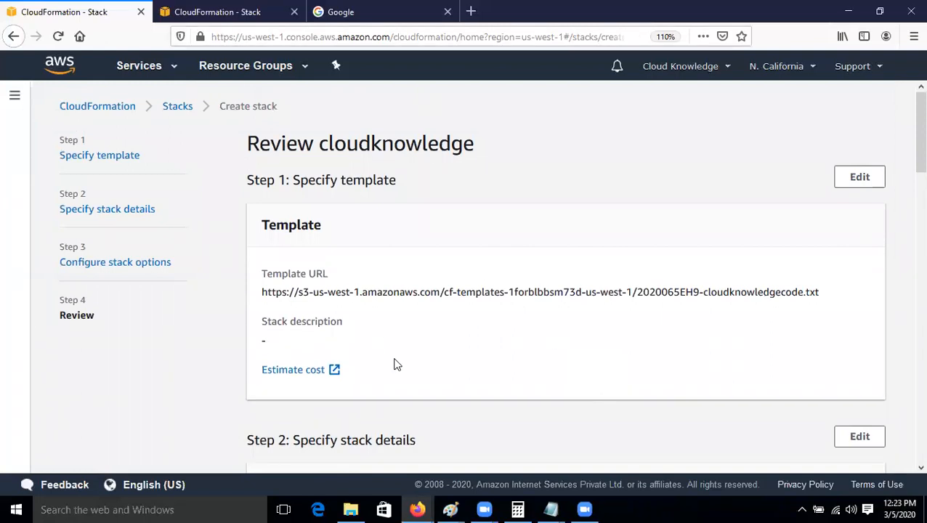
# Open the EC2 running instances list in the second browser tab to check for existing instances in the region
pyautogui.click(228, 10)
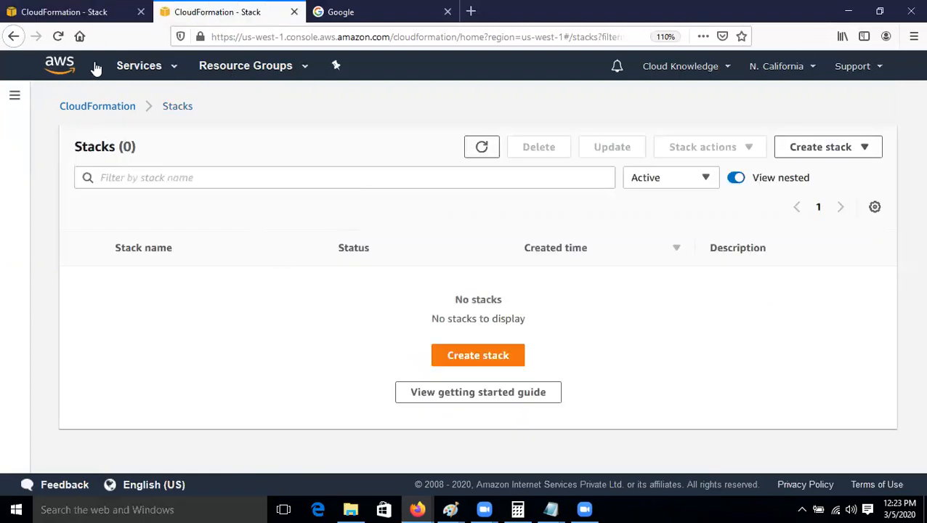
pyautogui.click(59, 67)
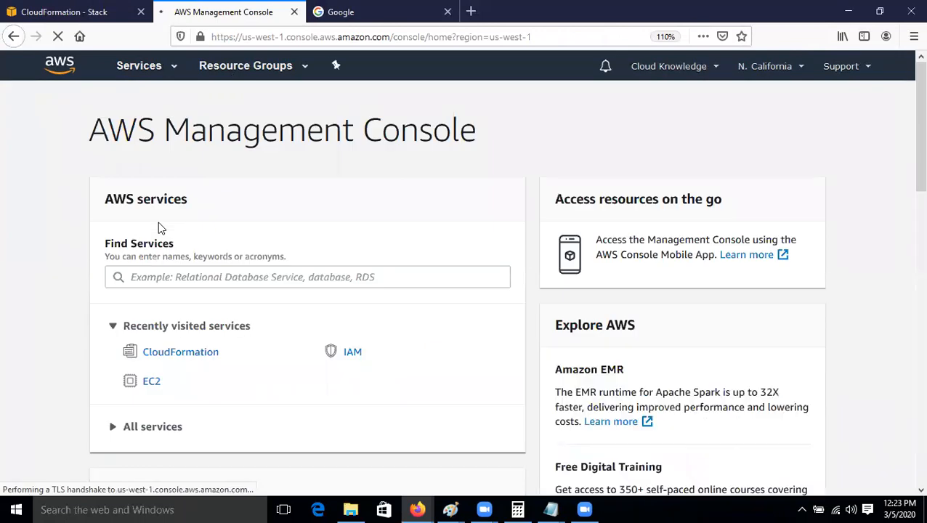
pyautogui.click(151, 384)
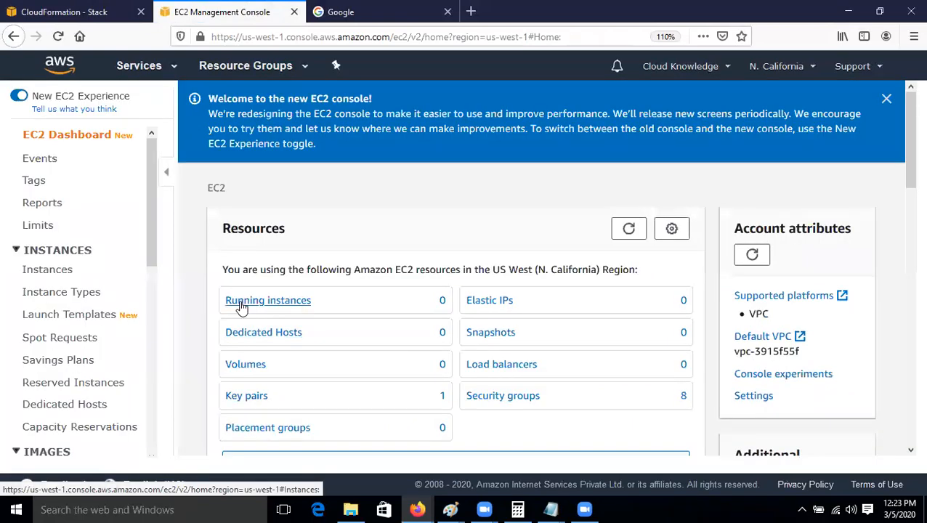
pyautogui.click(239, 302)
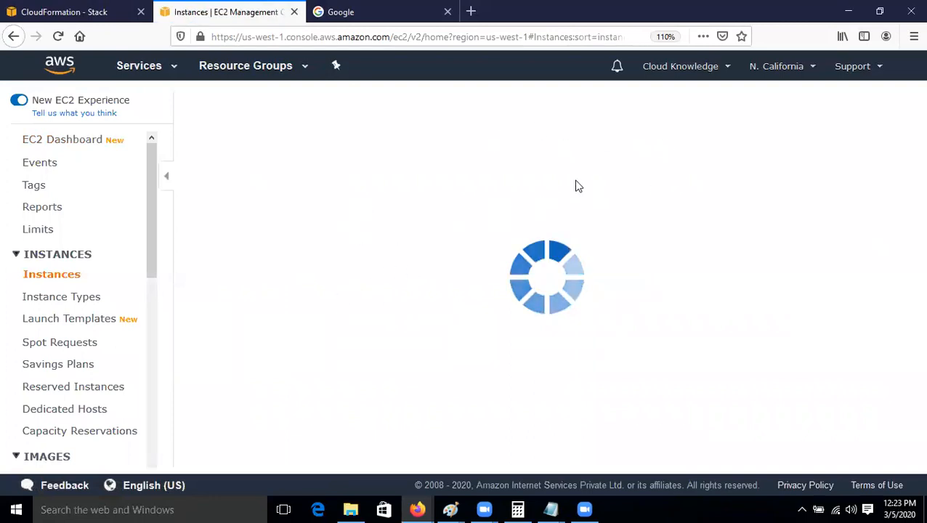
pyautogui.click(72, 12)
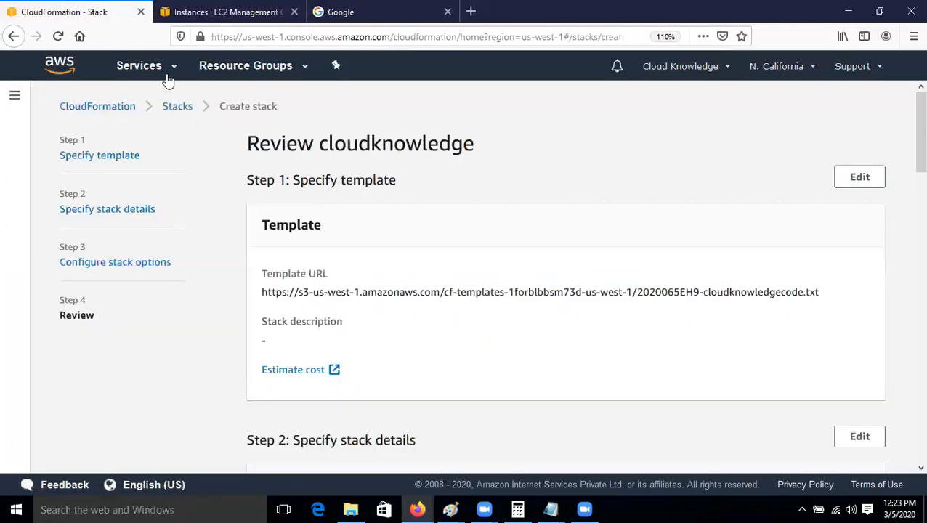
pyautogui.click(187, 10)
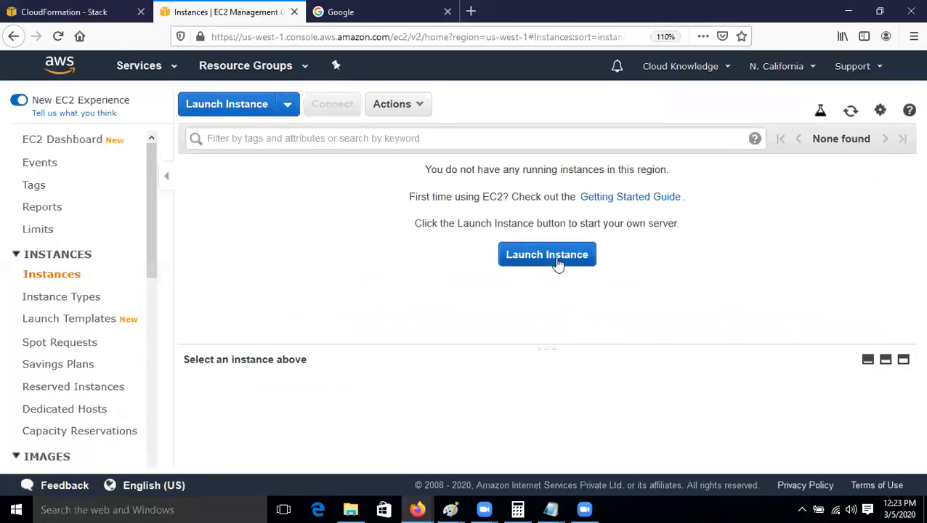
# Return to the stack review and create the cloudknowledge stack
pyautogui.click(63, 9)
pyautogui.scroll(-15, 645, 324)
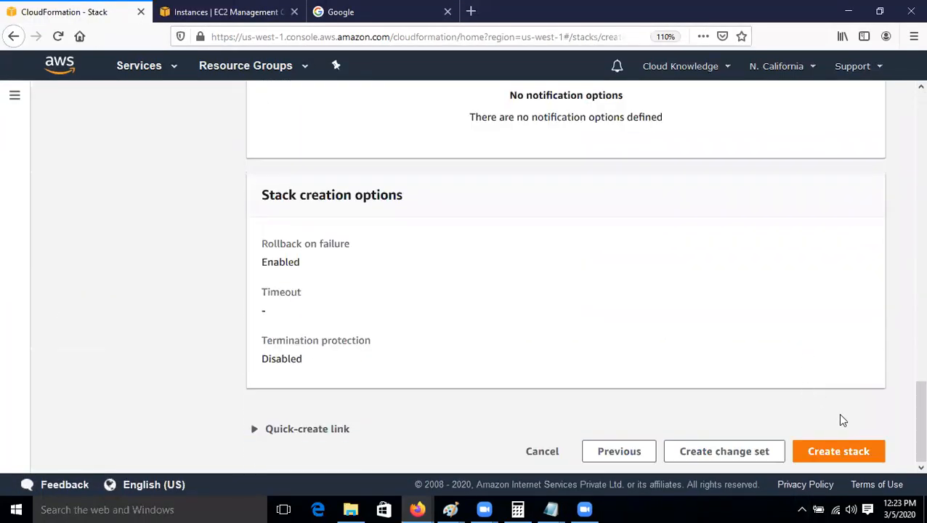
pyautogui.click(852, 453)
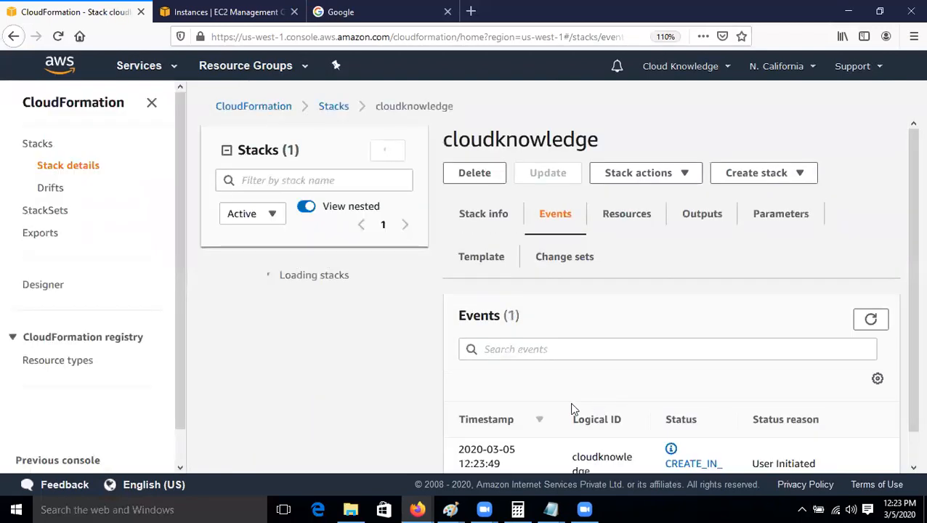
# Refresh the cloudknowledge stack's events repeatedly to follow its creation status
pyautogui.click(870, 327)
pyautogui.scroll(-1, 651, 343)
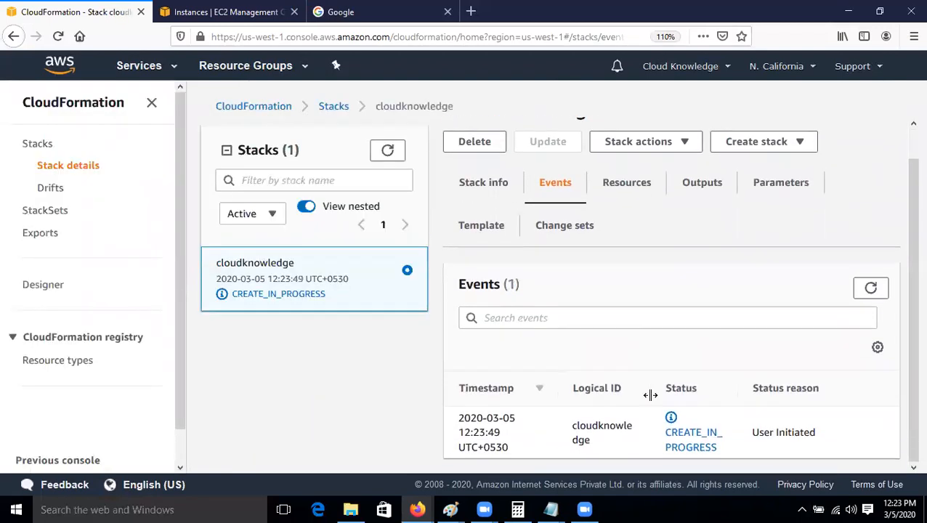
pyautogui.click(866, 294)
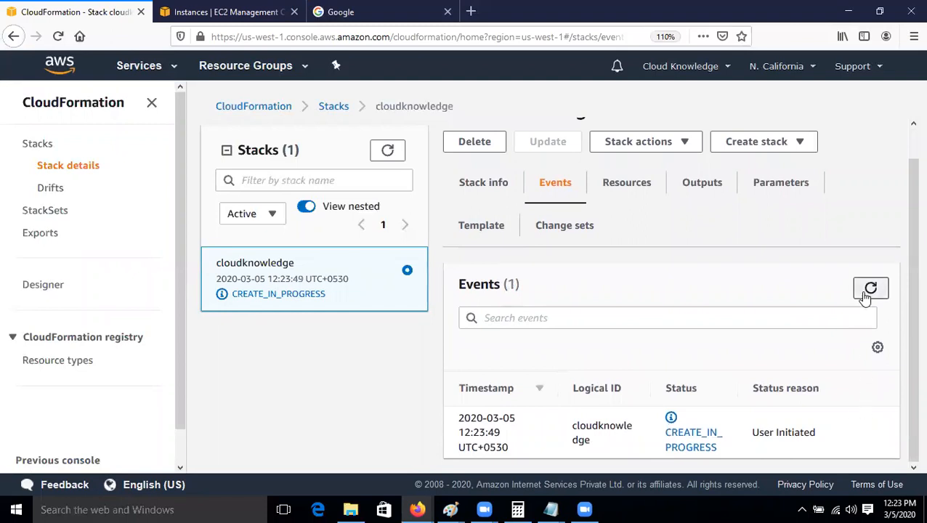
pyautogui.scroll(-3, 708, 429)
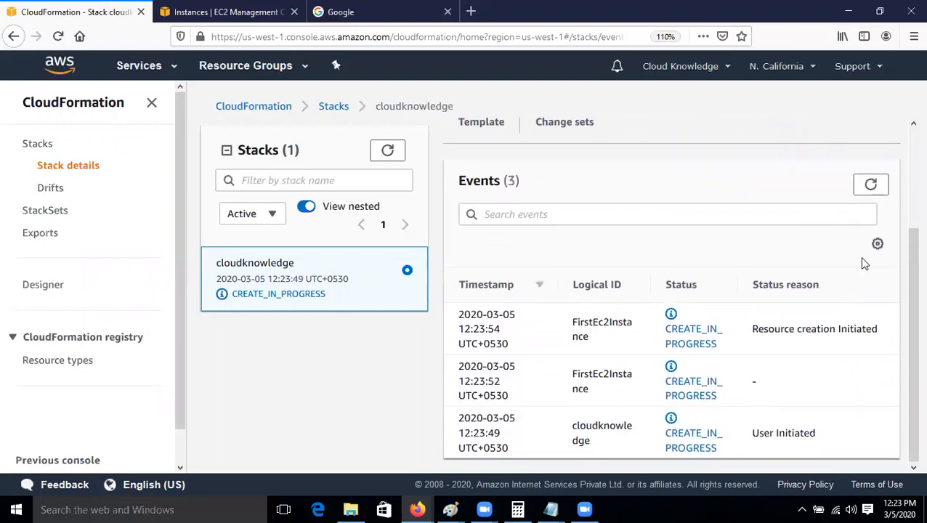
pyautogui.click(868, 191)
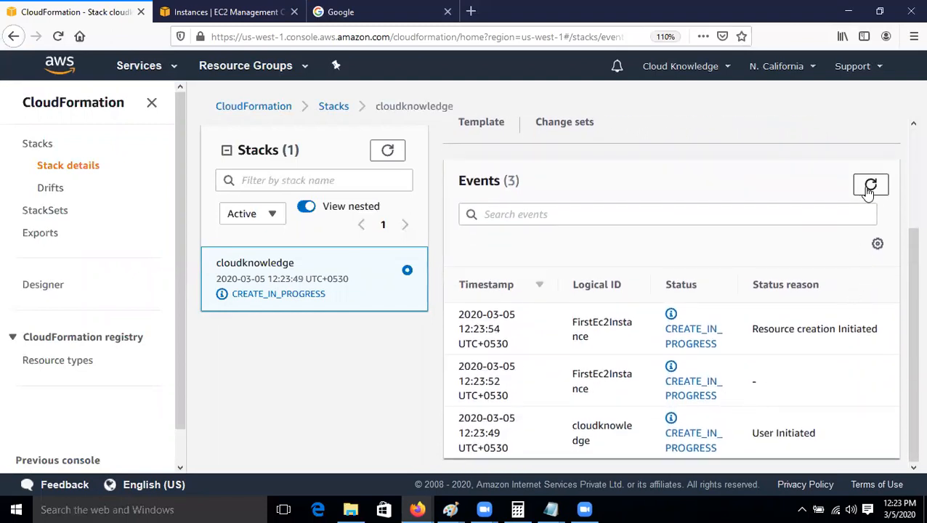
pyautogui.click(869, 186)
pyautogui.click(868, 189)
pyautogui.click(868, 187)
pyautogui.click(868, 187)
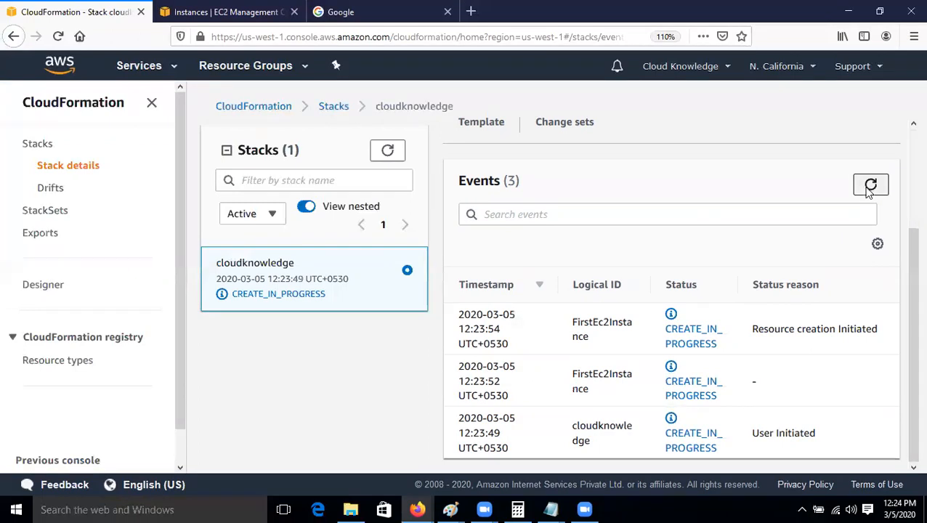
pyautogui.click(868, 187)
pyautogui.click(869, 187)
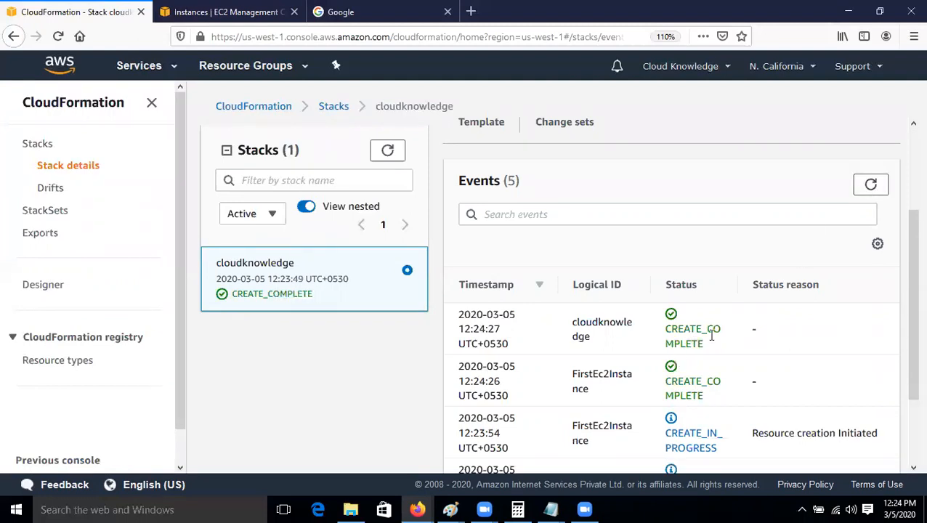
pyautogui.scroll(3, 630, 322)
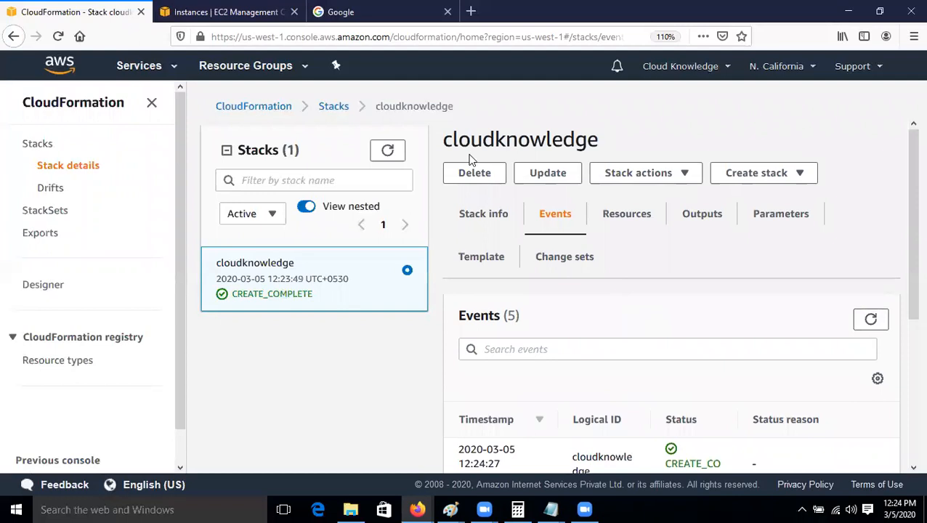
# Refresh the EC2 instances list in the other browser tab and select the cloudknowledge instance
pyautogui.click(193, 10)
pyautogui.click(849, 113)
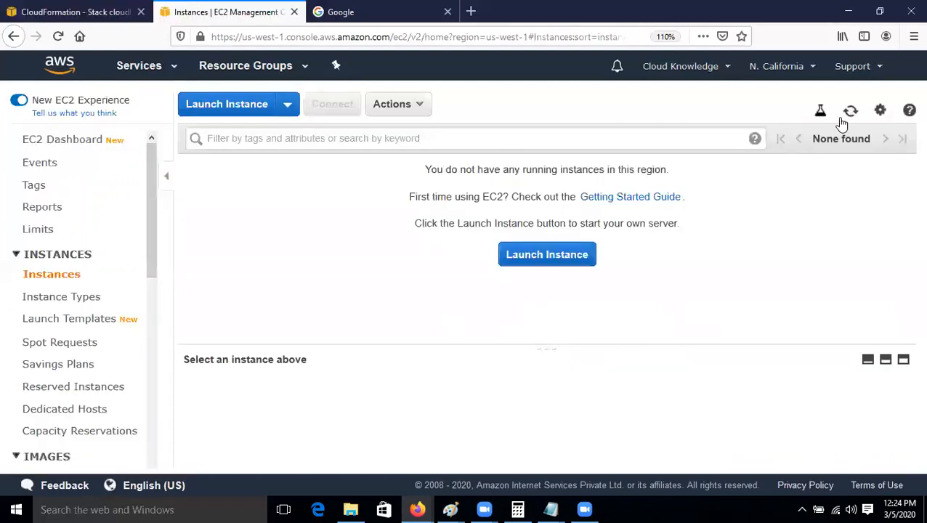
pyautogui.click(247, 197)
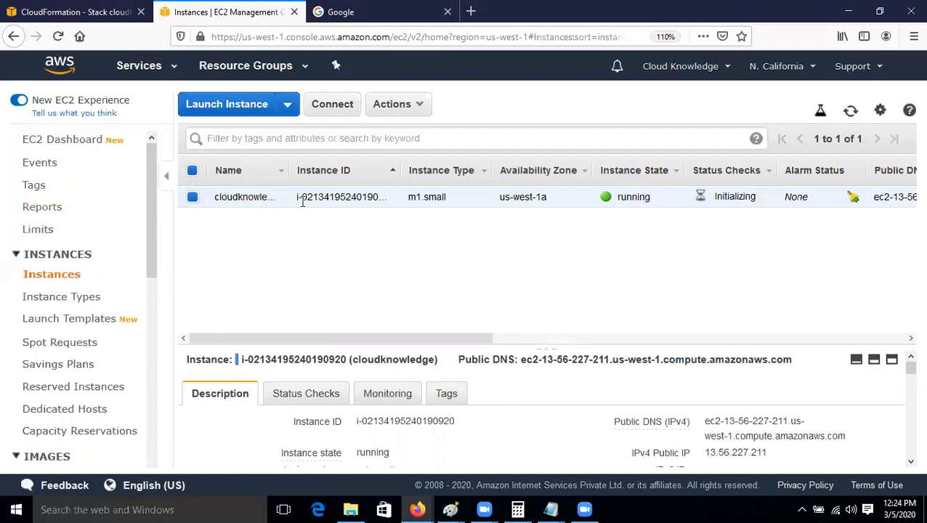
# Examine the cloudknowledge instance's name, availability zone, public DNS, public IP and remaining columns in the instances list
pyautogui.moveTo(210, 198); pyautogui.dragTo(269, 202)
pyautogui.click(269, 201)
pyautogui.moveTo(498, 200); pyautogui.dragTo(542, 204)
pyautogui.moveTo(424, 341); pyautogui.dragTo(748, 287)
pyautogui.hotkey('ctrl', 'a')
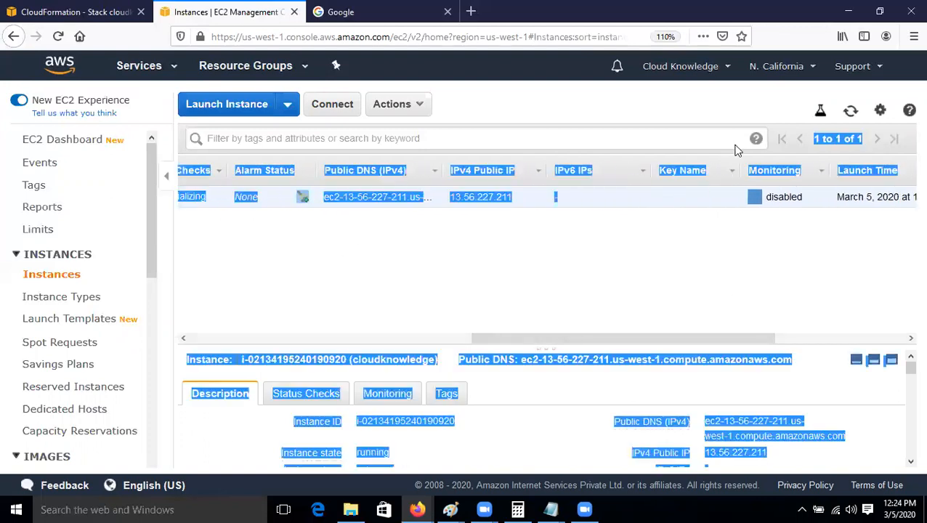
# Clear the text selection on the EC2 instances page and view the cloudknowledgecode template in Notepad
pyautogui.click(627, 247)
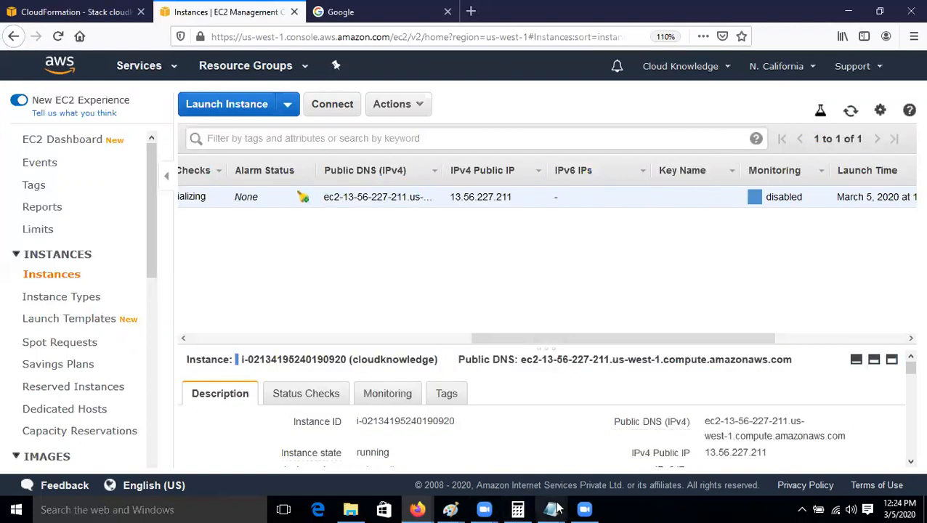
pyautogui.moveTo(550, 509)
pyautogui.click(599, 449)
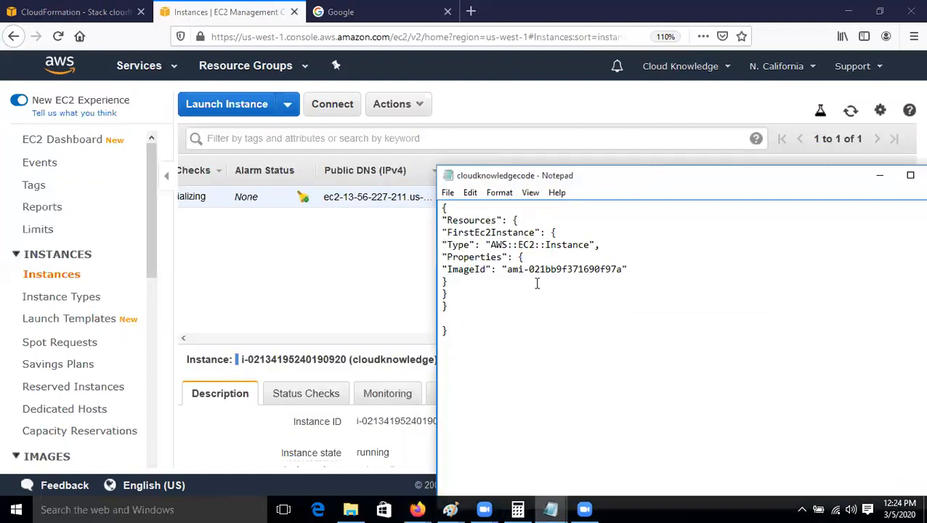
pyautogui.click(268, 280)
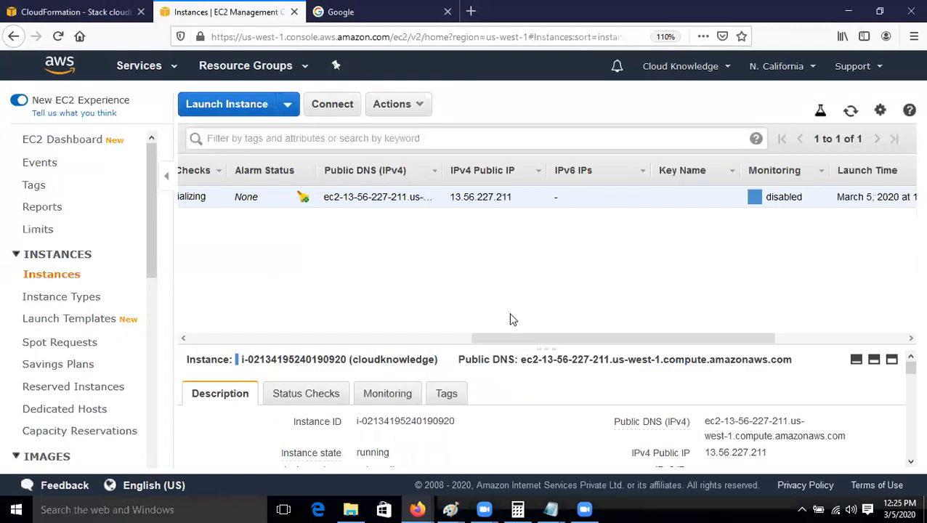
# View the cloudknowledge stack's template code in CloudFormation and refresh the EC2 instances list
pyautogui.click(73, 11)
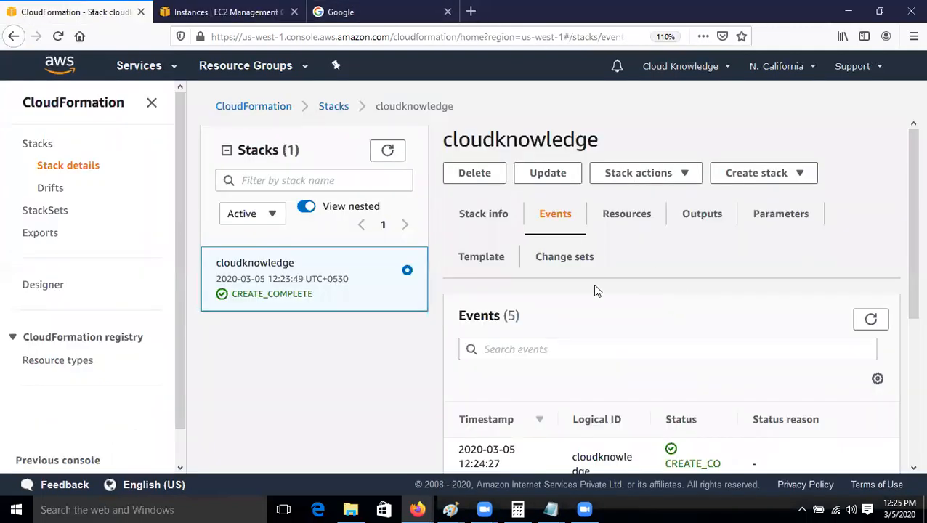
pyautogui.click(488, 267)
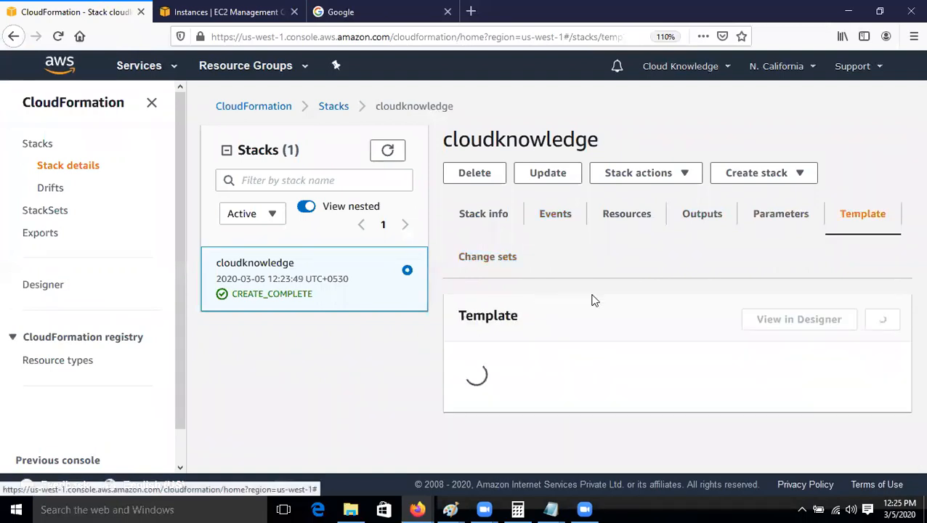
pyautogui.scroll(-2, 517, 321)
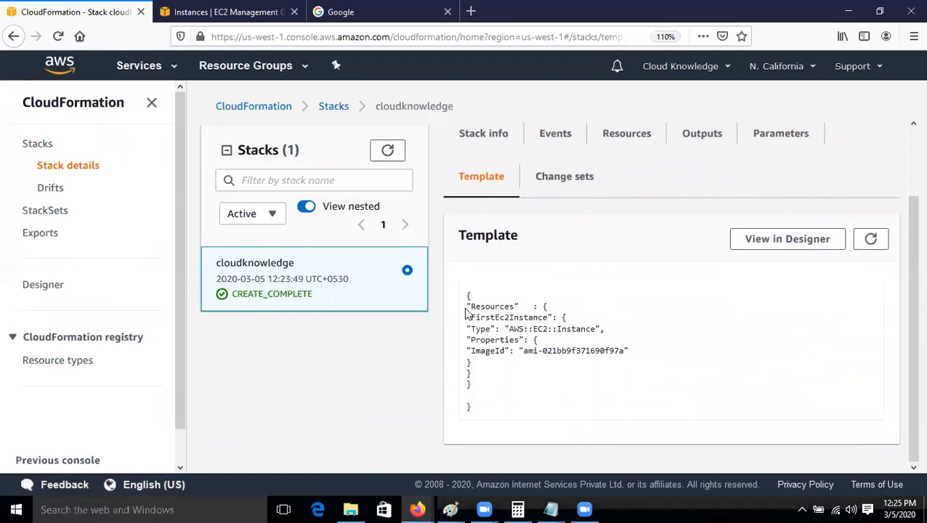
pyautogui.moveTo(466, 294); pyautogui.dragTo(584, 415)
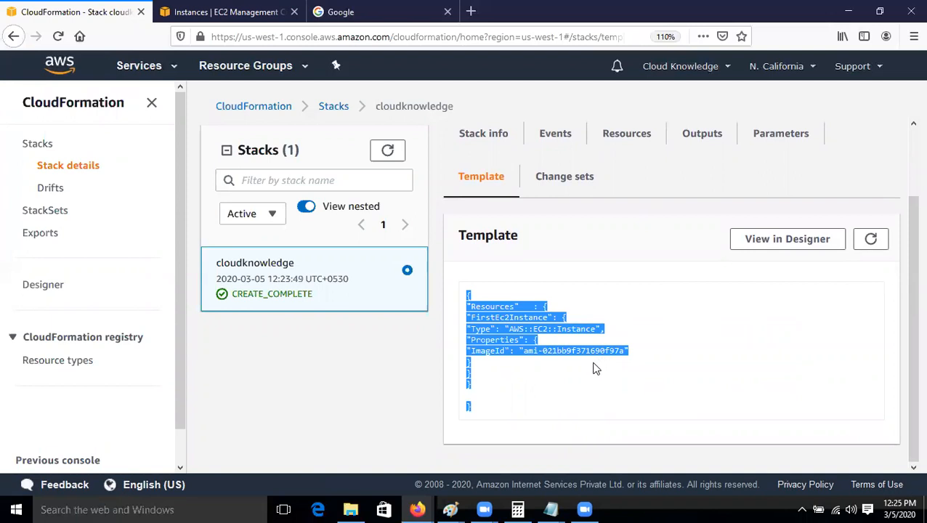
pyautogui.click(242, 10)
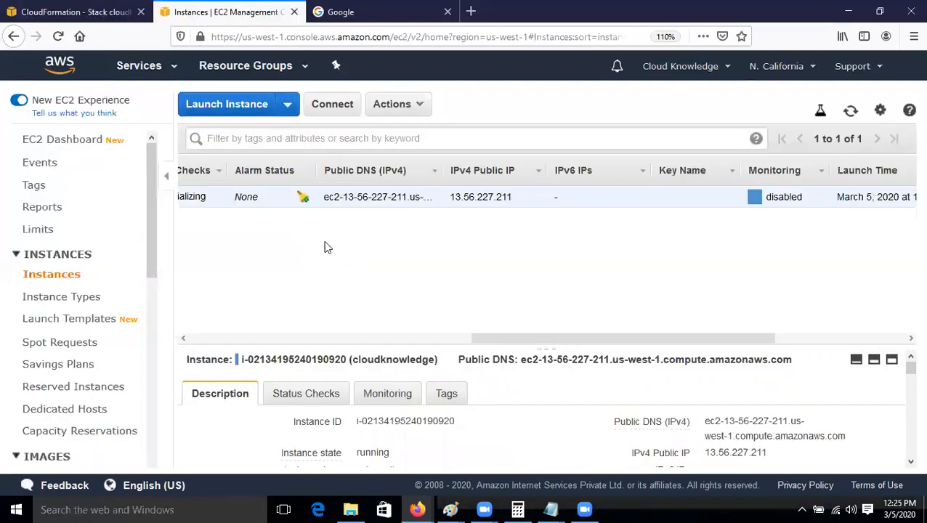
pyautogui.click(851, 112)
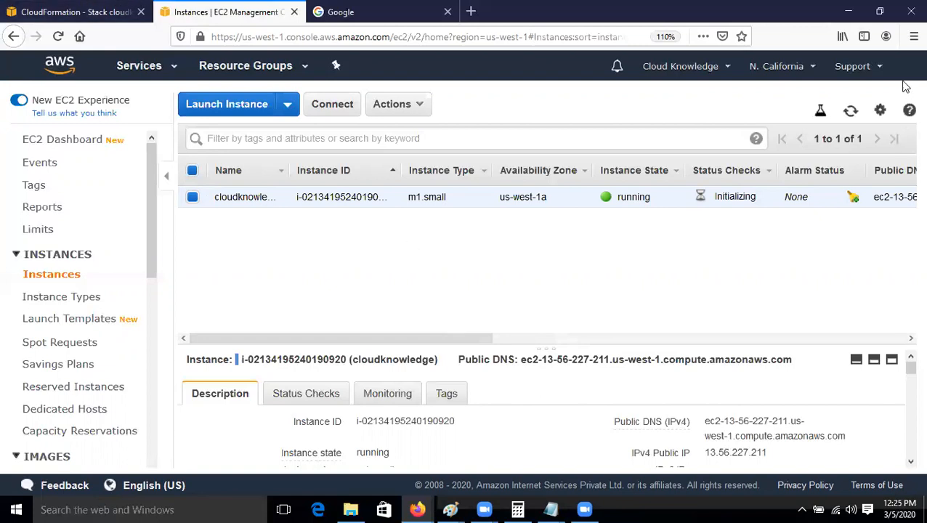
# Review the full cloudknowledgecode template in a maximized Notepad window, restore the window and refresh the EC2 instances list
pyautogui.click(556, 506)
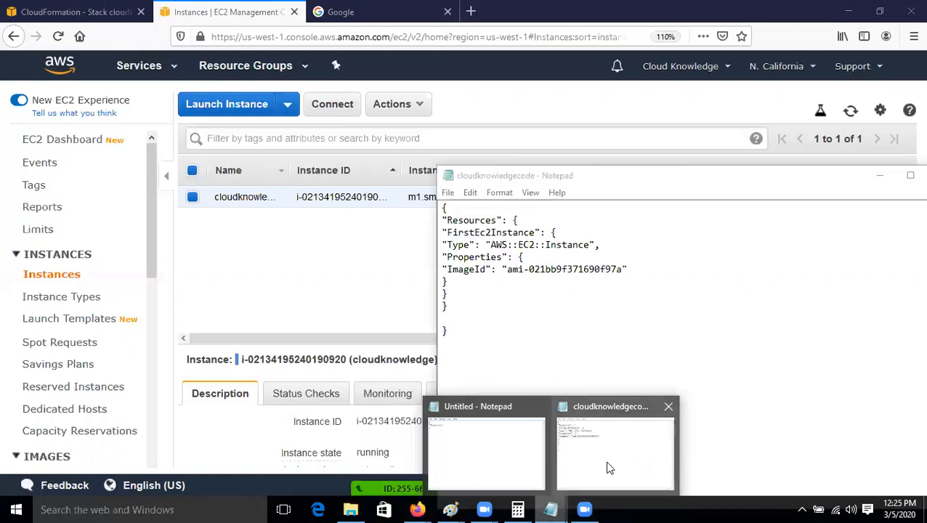
pyautogui.click(605, 469)
pyautogui.doubleClick(663, 181)
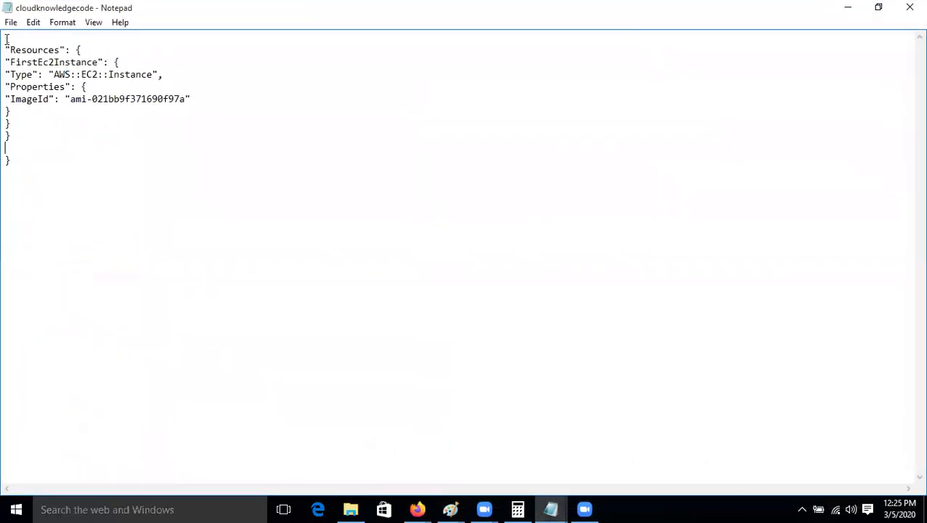
pyautogui.moveTo(7, 38); pyautogui.dragTo(112, 235)
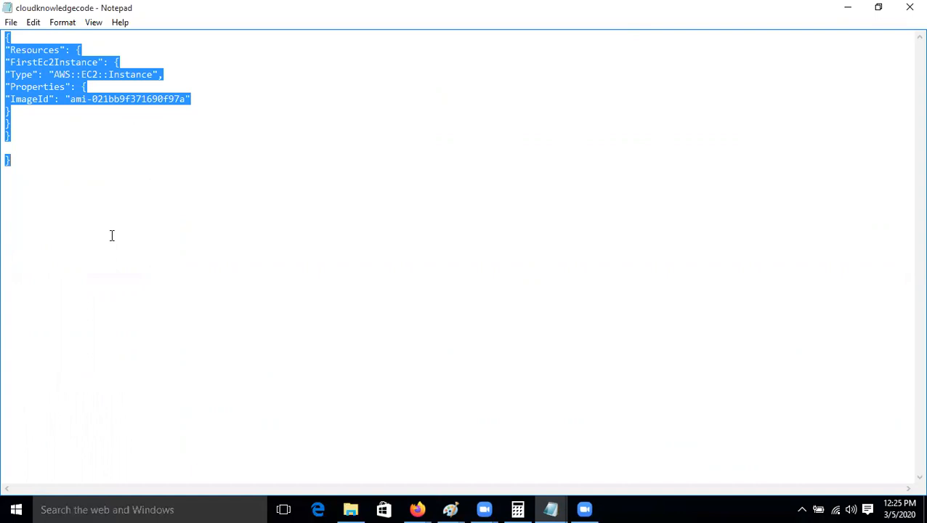
pyautogui.click(78, 226)
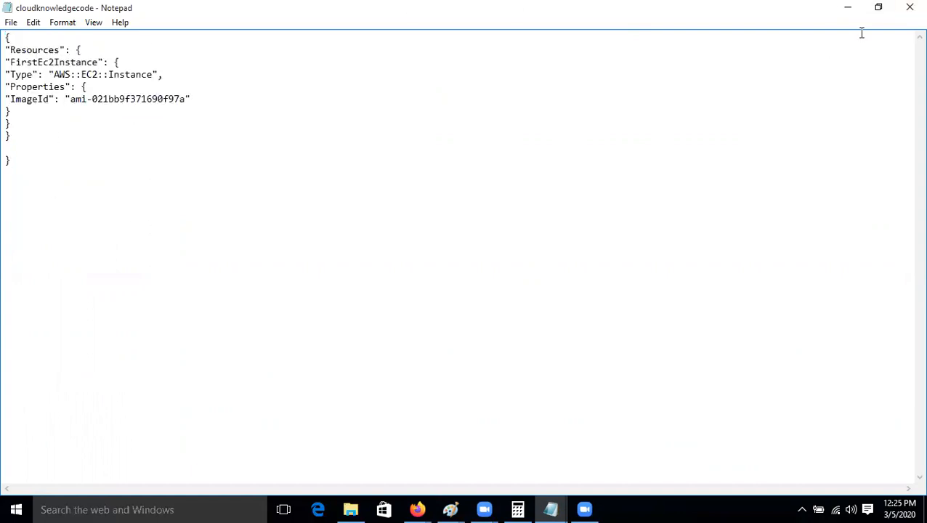
pyautogui.click(875, 8)
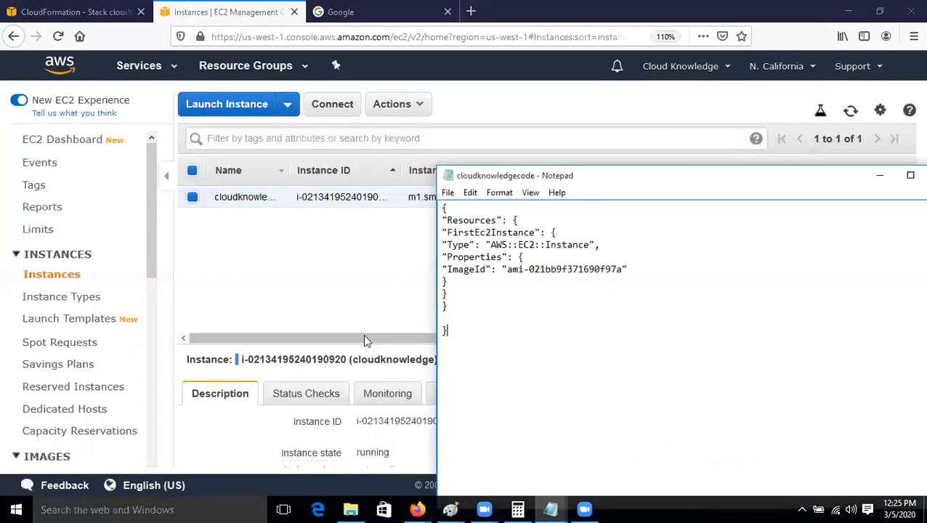
pyautogui.click(376, 287)
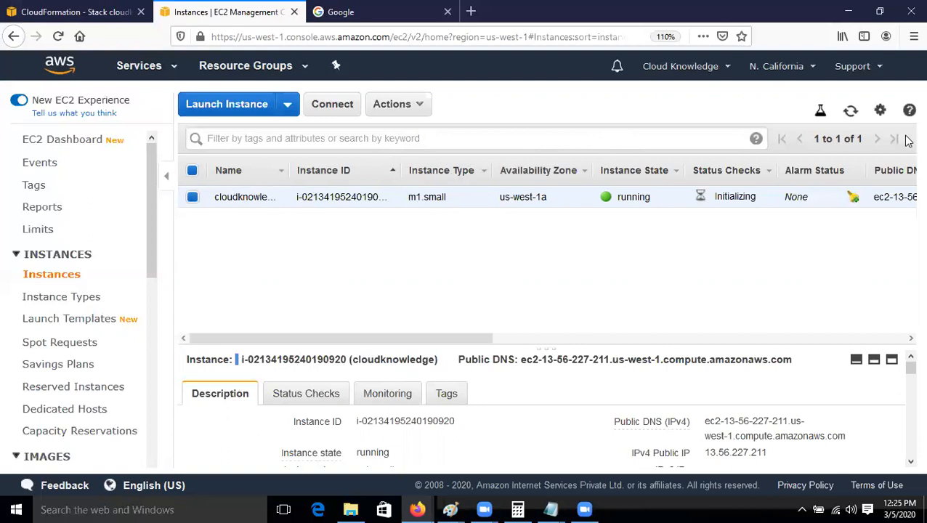
pyautogui.click(851, 113)
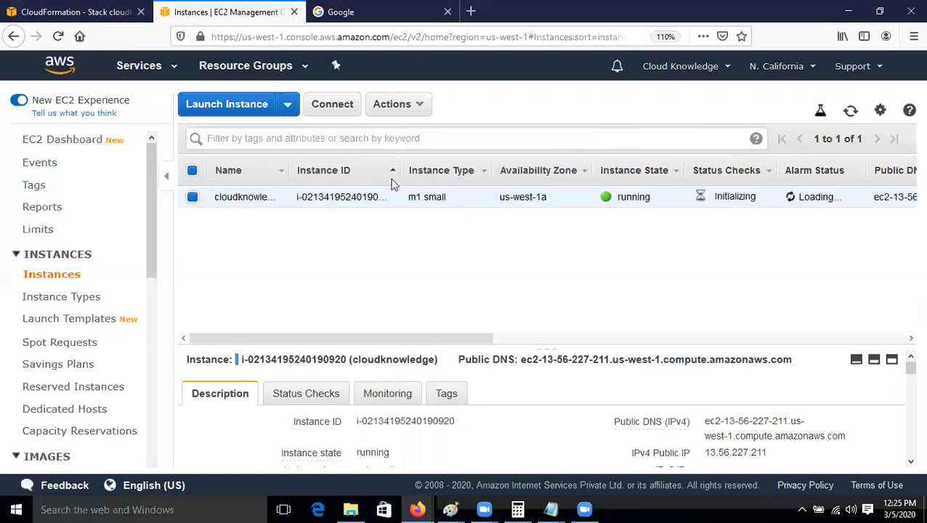
# Delete the cloudknowledge stack in CloudFormation and confirm the deletion
pyautogui.click(87, 10)
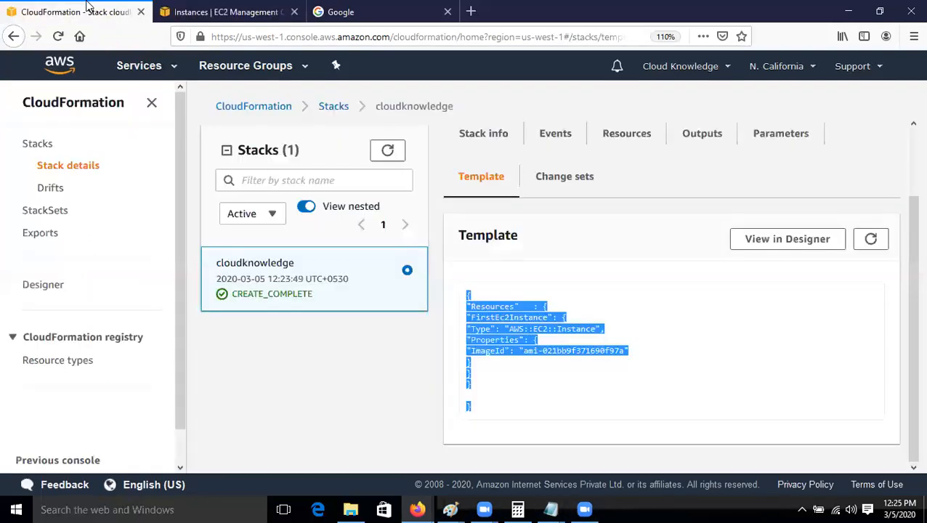
pyautogui.scroll(2, 687, 264)
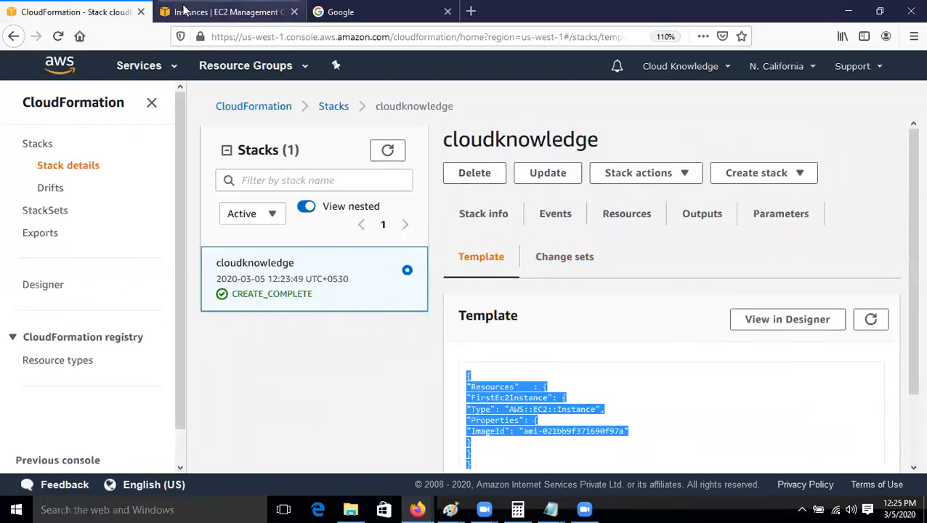
pyautogui.click(462, 178)
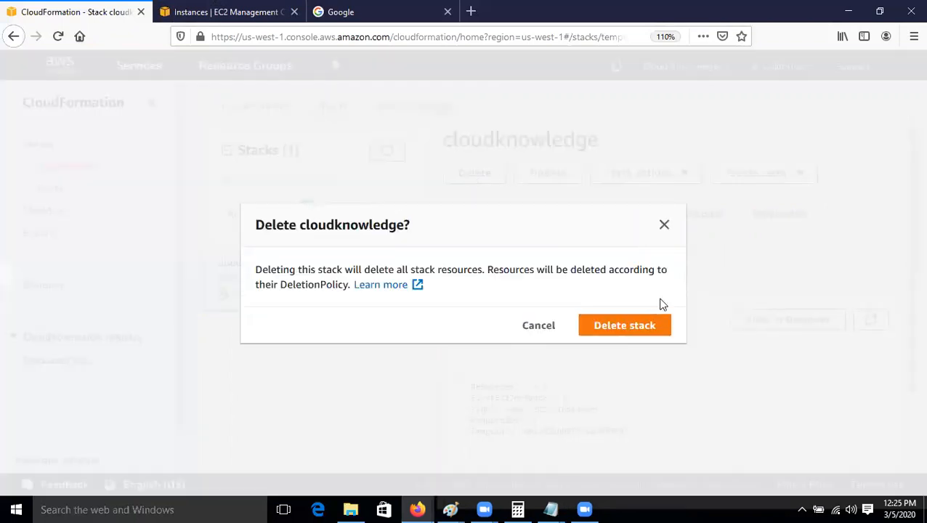
pyautogui.click(653, 333)
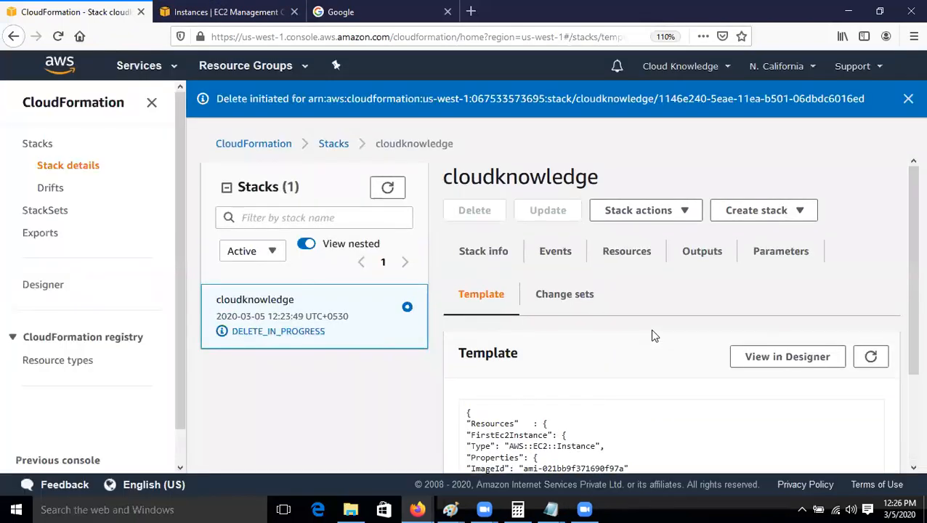
# Refresh the EC2 instances list to check the cloudknowledge instance's state and view the cloudknowledgecode file in Notepad
pyautogui.click(225, 12)
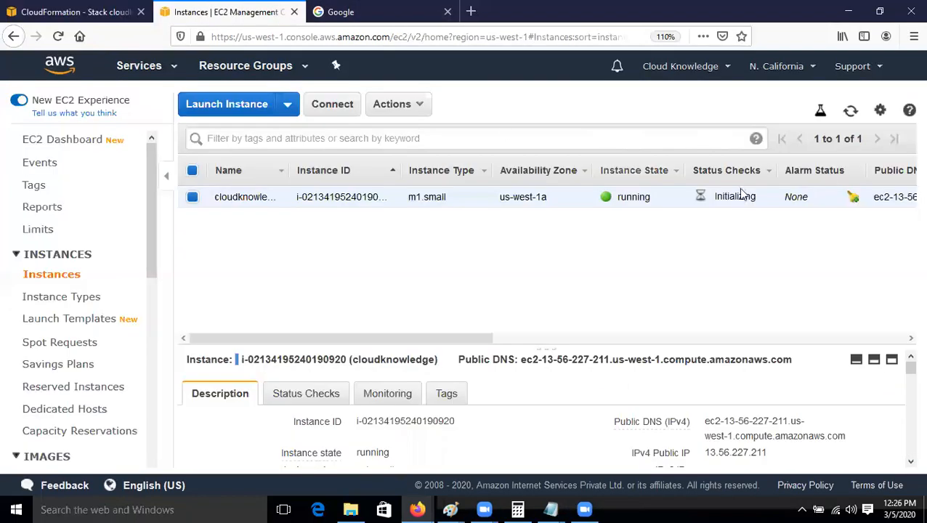
pyautogui.click(849, 113)
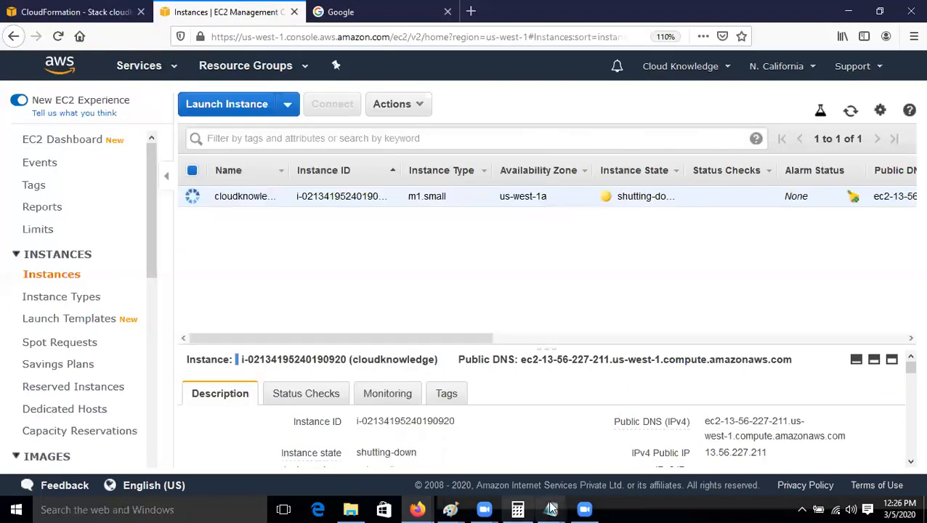
pyautogui.moveTo(563, 507)
pyautogui.click(630, 467)
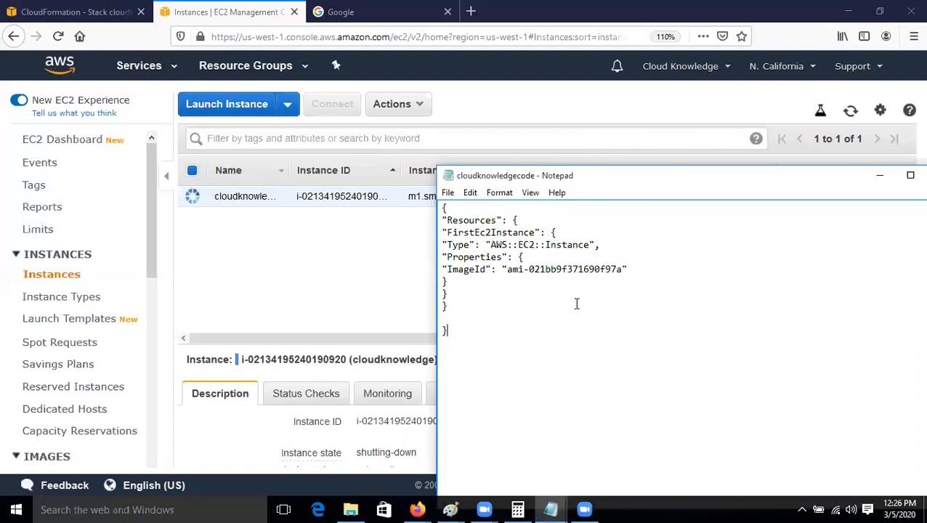
# Refresh the cloudknowledge stack's template, the stacks list and the EC2 instances list to follow the deletion
pyautogui.click(72, 12)
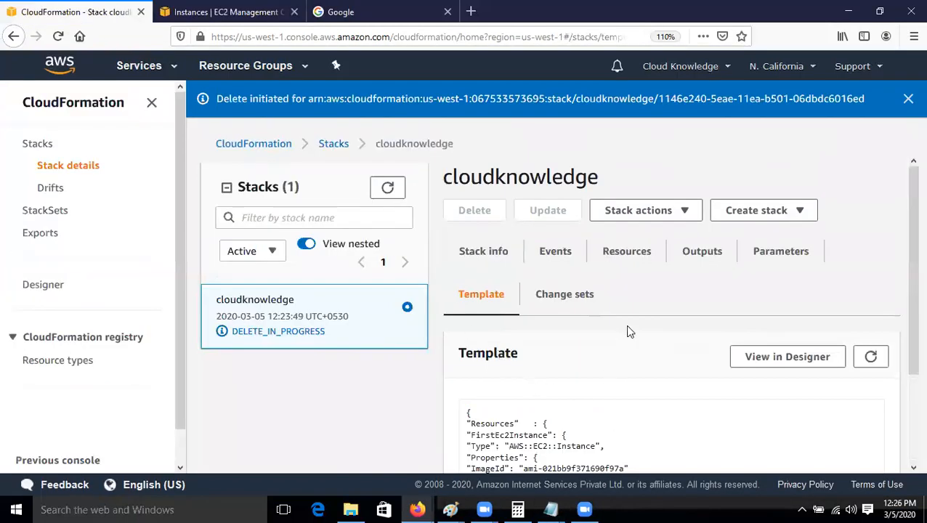
pyautogui.click(875, 357)
pyautogui.click(870, 357)
pyautogui.click(871, 361)
pyautogui.click(386, 188)
pyautogui.click(387, 188)
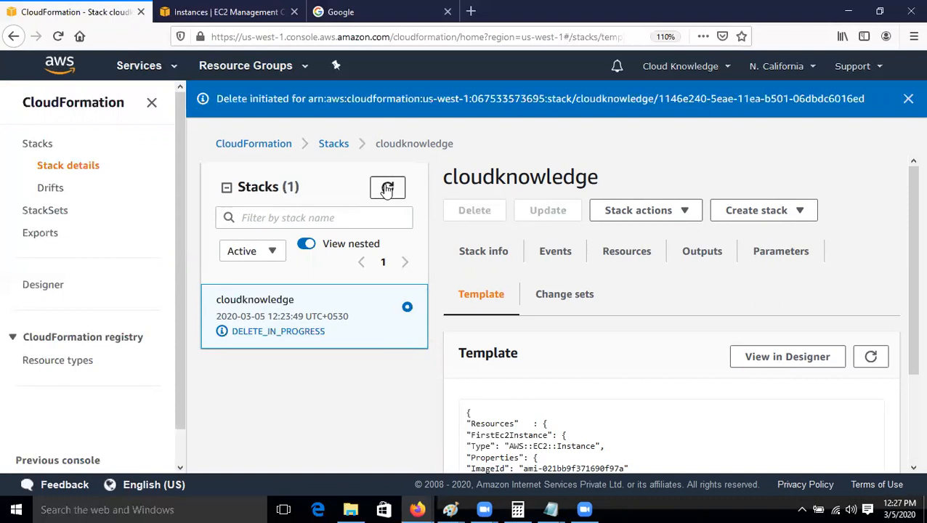
pyautogui.click(388, 191)
pyautogui.click(393, 197)
pyautogui.click(389, 189)
pyautogui.click(184, 9)
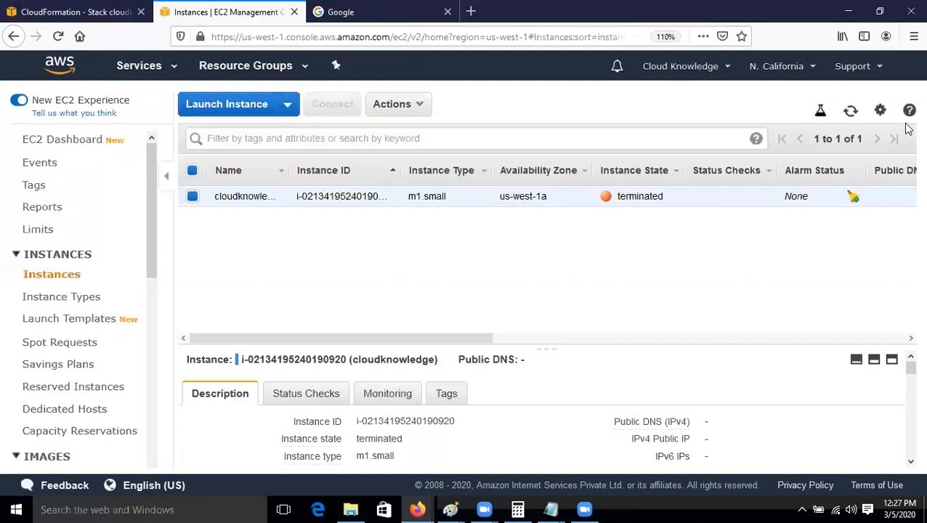
pyautogui.click(850, 110)
# Reload the CloudFormation page and refresh the full Stacks list to check that the cloudknowledge stack is gone
pyautogui.click(69, 12)
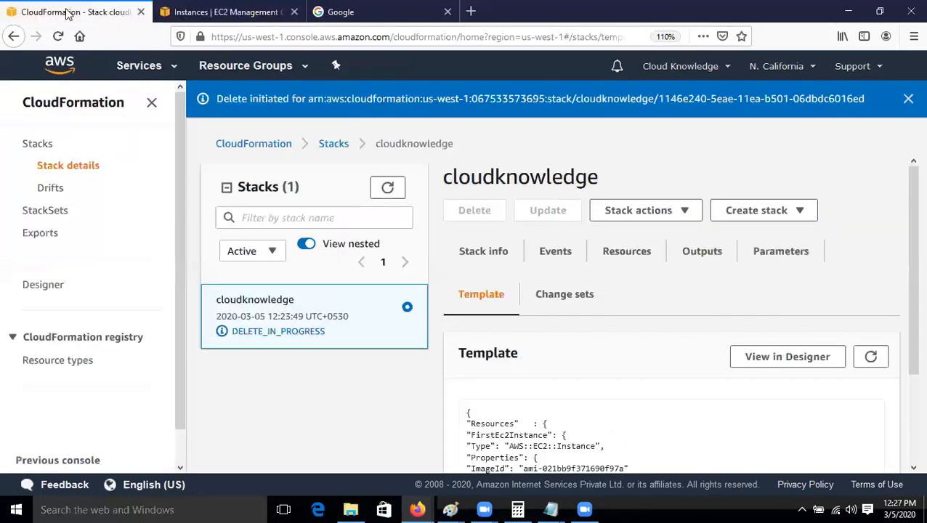
pyautogui.click(387, 187)
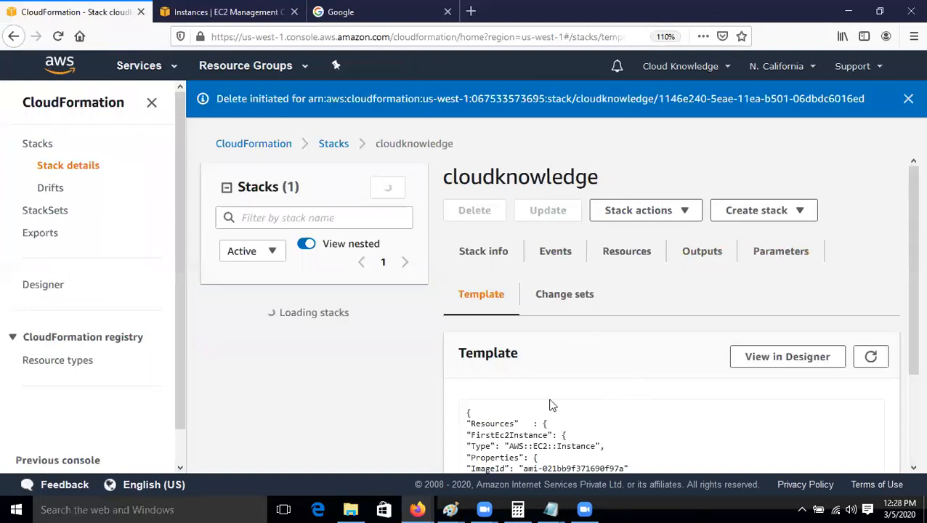
pyautogui.click(870, 357)
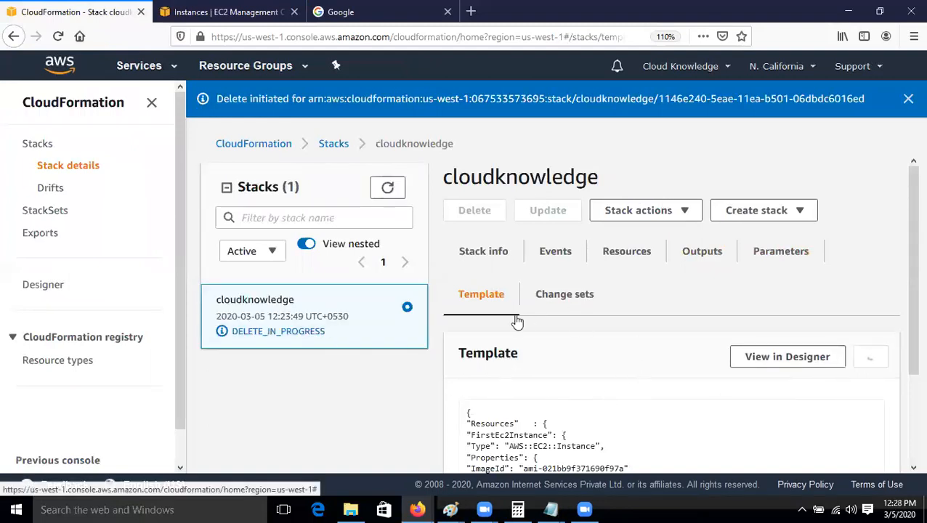
pyautogui.click(58, 36)
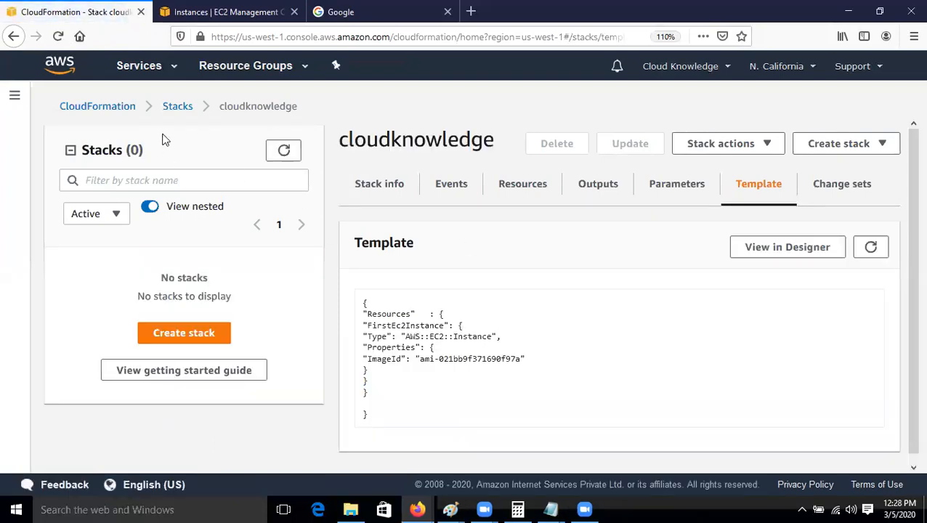
pyautogui.click(178, 106)
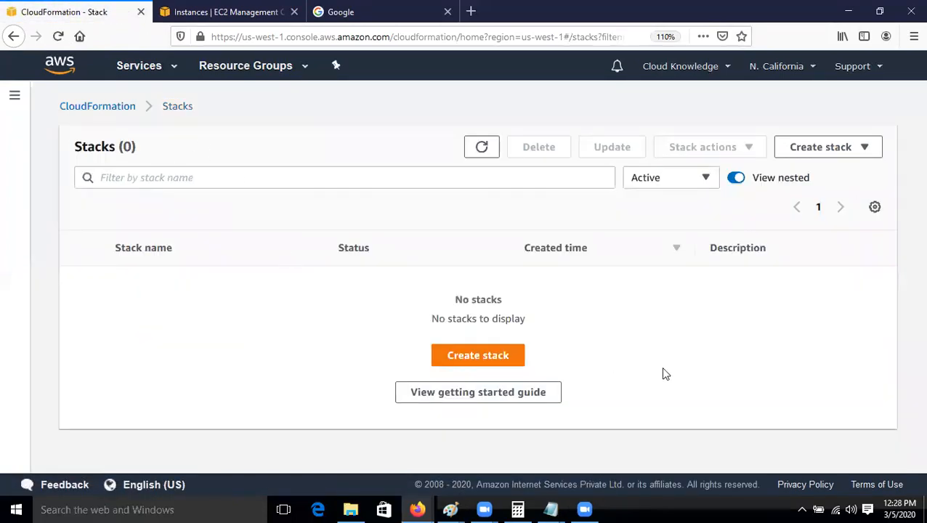
pyautogui.click(481, 147)
# Remove two characters from the end of the ImageId value in the cloudknowledgecode file, save it and return to the Stacks list
pyautogui.moveTo(550, 506)
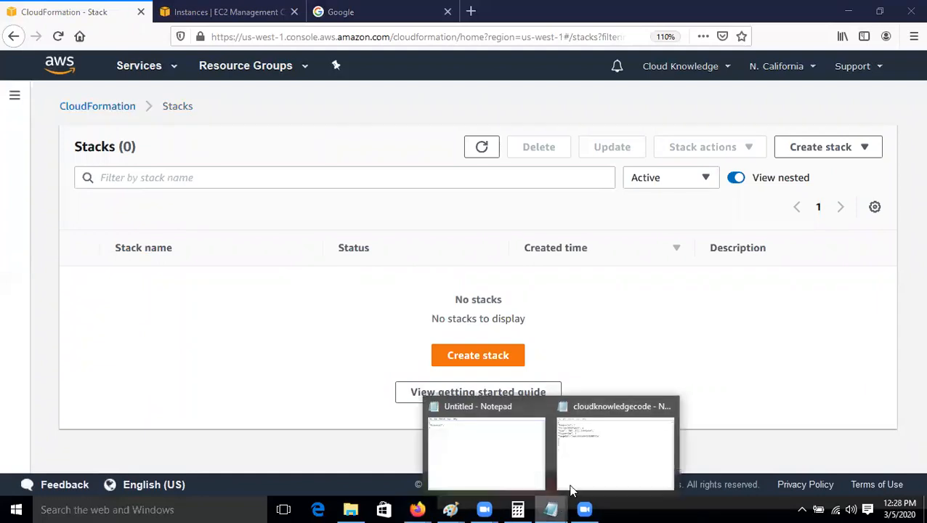
pyautogui.click(570, 479)
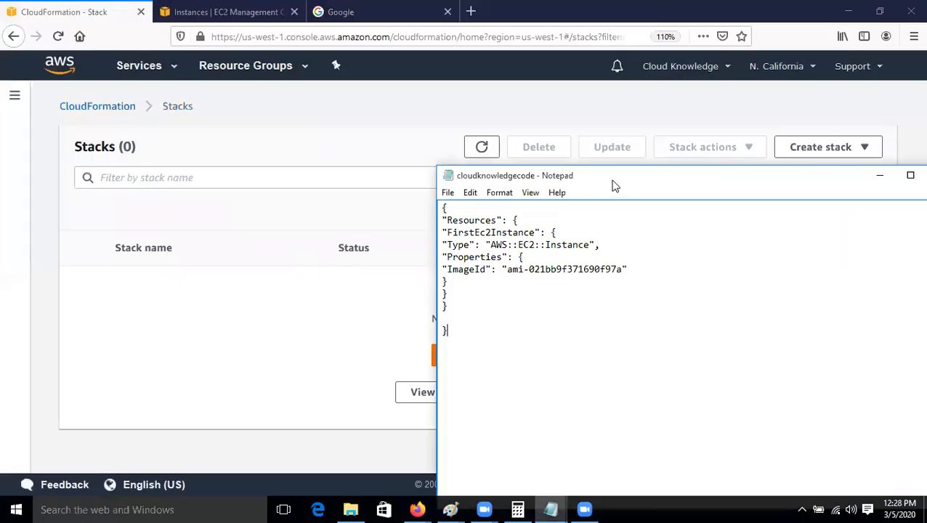
pyautogui.moveTo(611, 181); pyautogui.dragTo(435, 129)
pyautogui.click(445, 217)
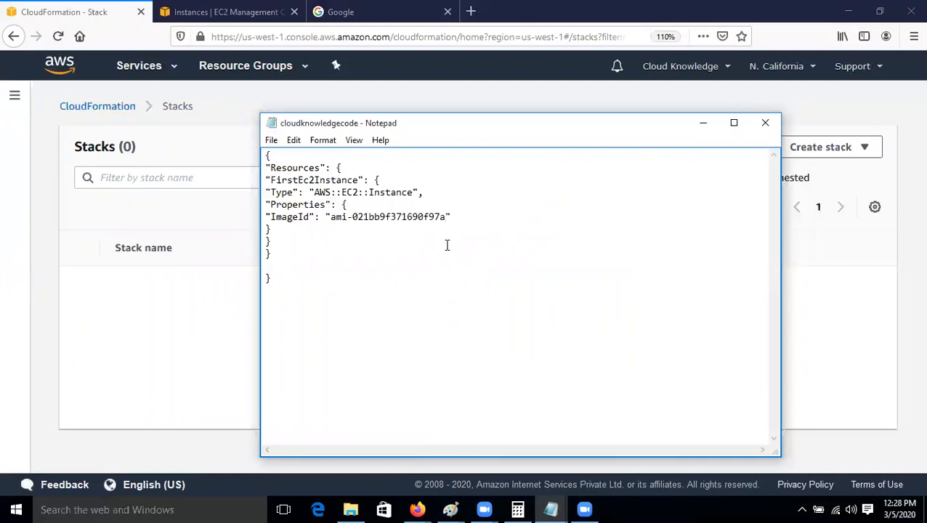
pyautogui.press('BackSpace')
pyautogui.press('BackSpace')
pyautogui.click(271, 140)
pyautogui.click(307, 186)
pyautogui.click(225, 241)
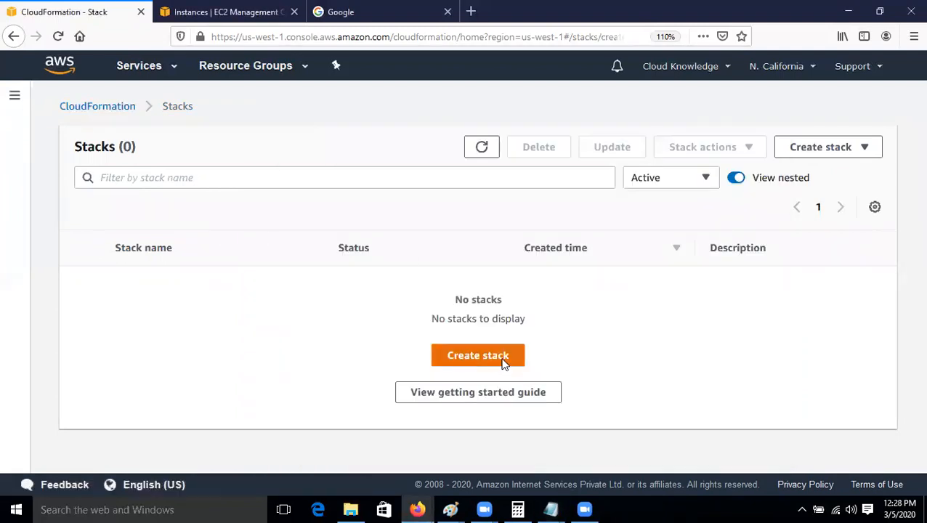
# Start a new stack from a ready template, upload cloudknowledgecode.txt as the template file and continue to the stack details
pyautogui.click(501, 362)
pyautogui.scroll(-3, 410, 349)
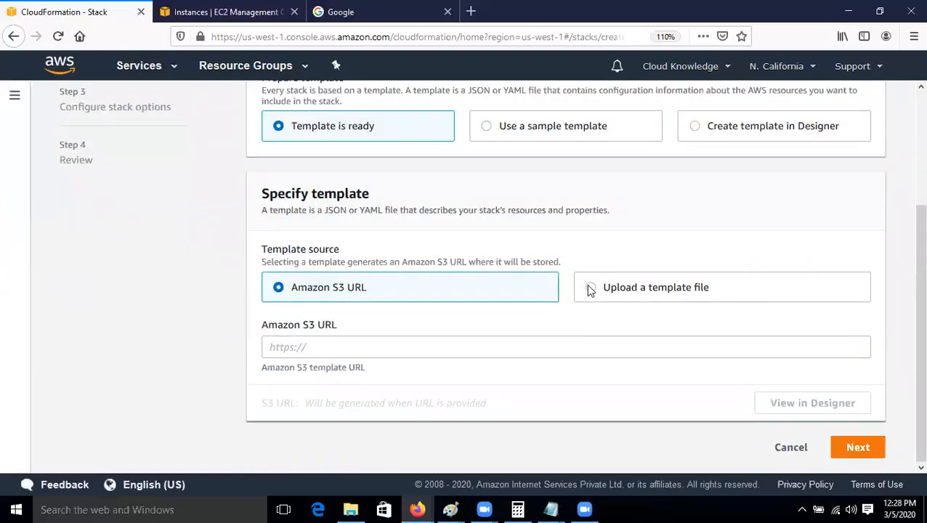
pyautogui.click(588, 288)
pyautogui.click(314, 349)
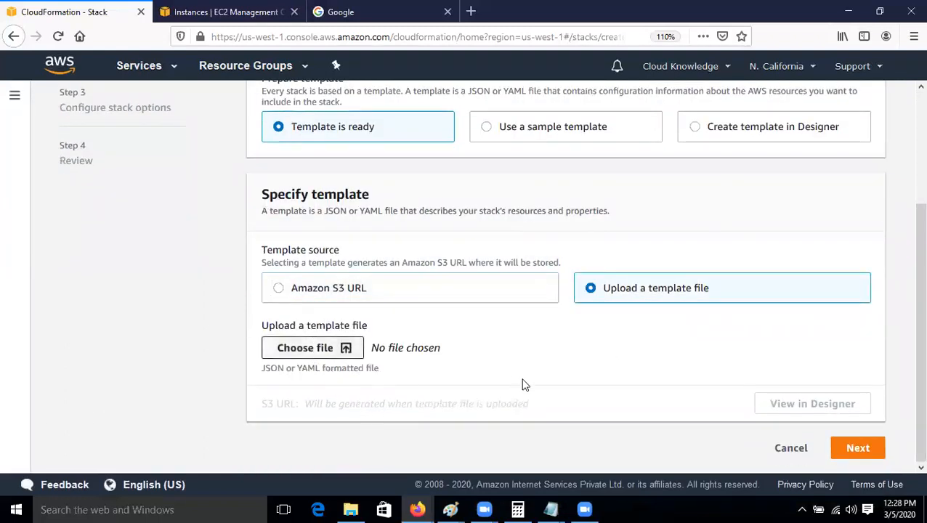
pyautogui.click(263, 382)
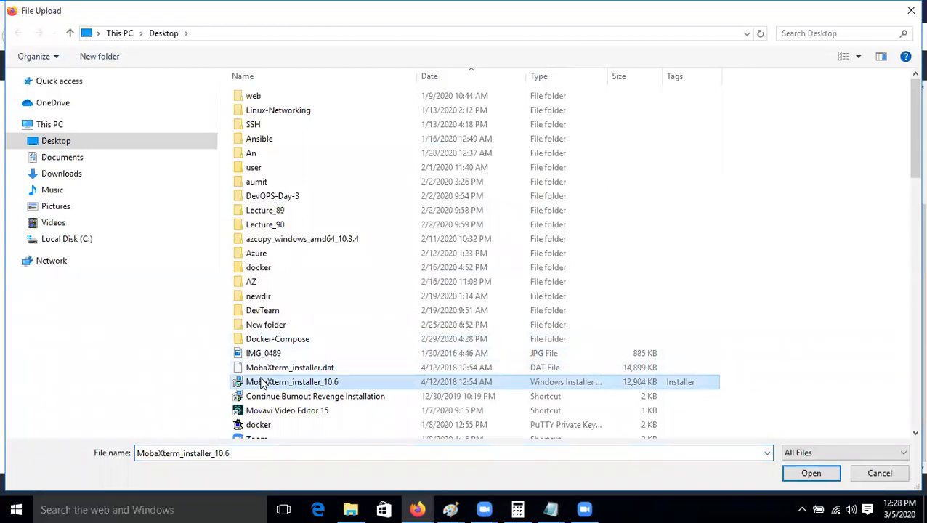
pyautogui.write('cloudknowledge')
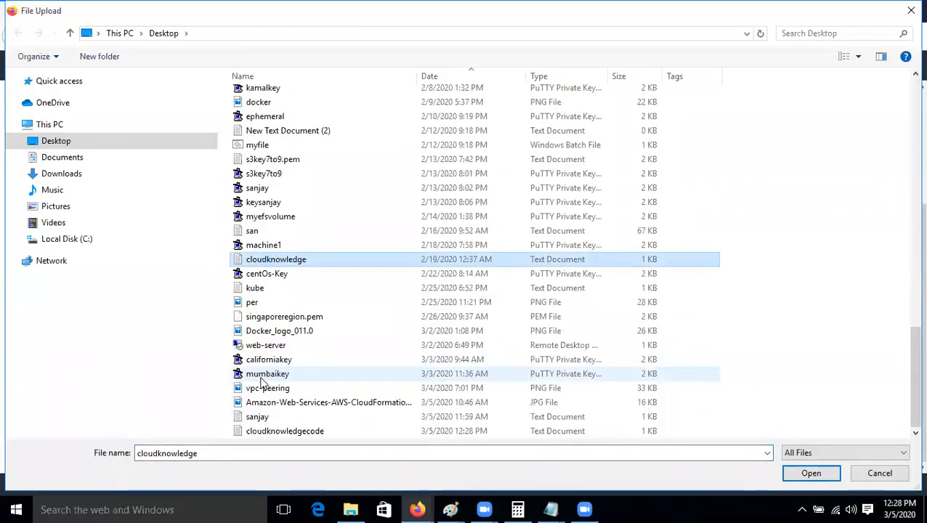
pyautogui.doubleClick(285, 430)
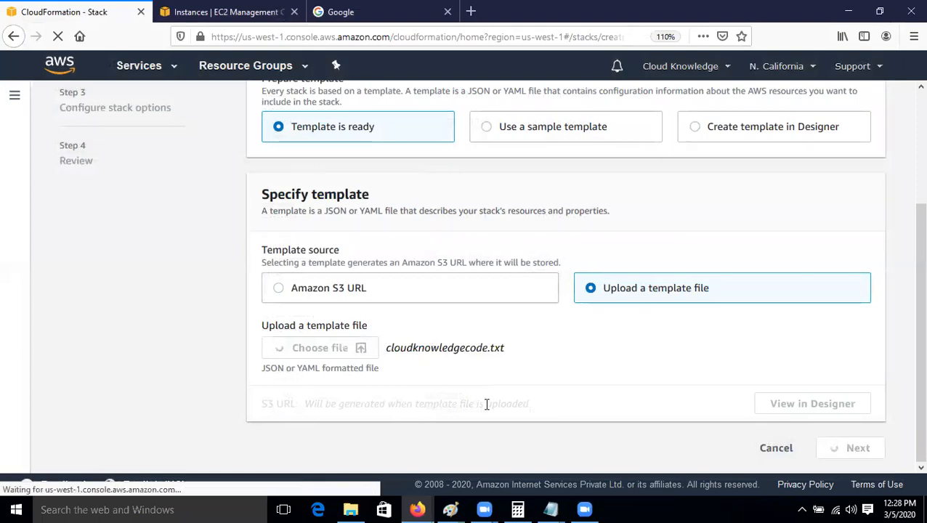
pyautogui.scroll(5, 483, 404)
pyautogui.scroll(-5, 484, 403)
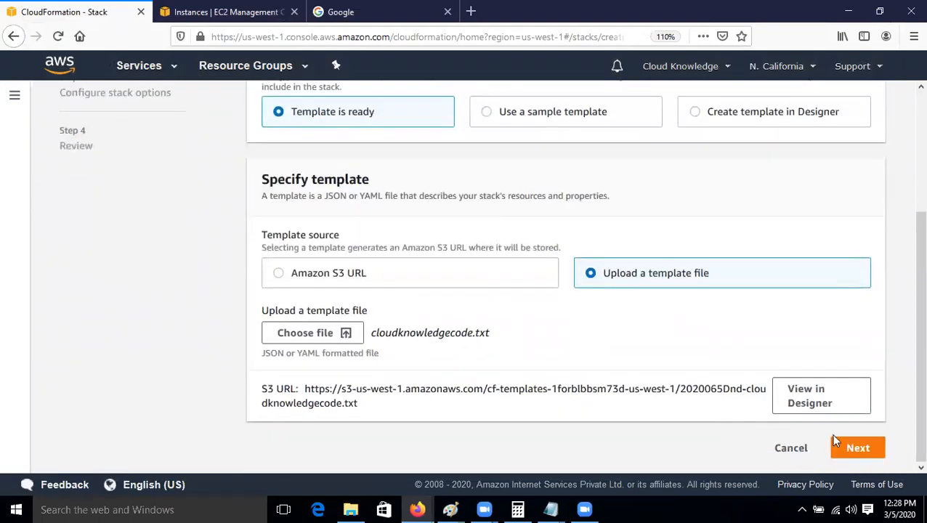
pyautogui.click(858, 449)
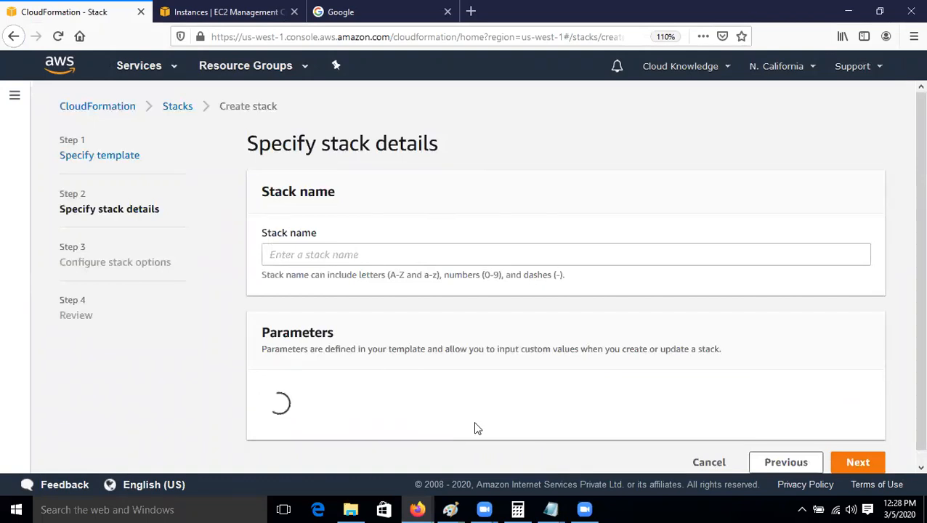
# Check the ImageId value in the cloudknowledgecode file in Notepad and return to the stack details page
pyautogui.moveTo(551, 509)
pyautogui.click(585, 468)
pyautogui.moveTo(264, 154); pyautogui.dragTo(276, 182)
pyautogui.click(348, 230)
pyautogui.moveTo(330, 217); pyautogui.dragTo(425, 216)
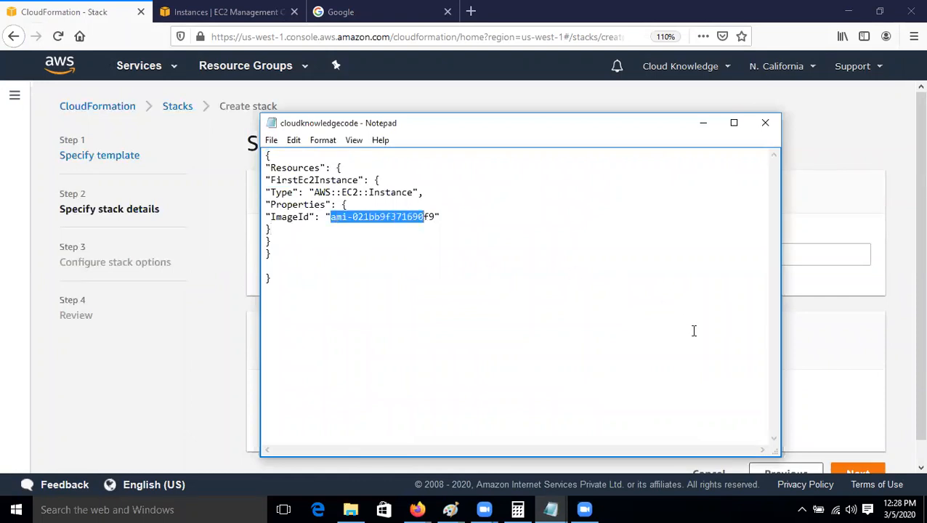
pyautogui.click(810, 352)
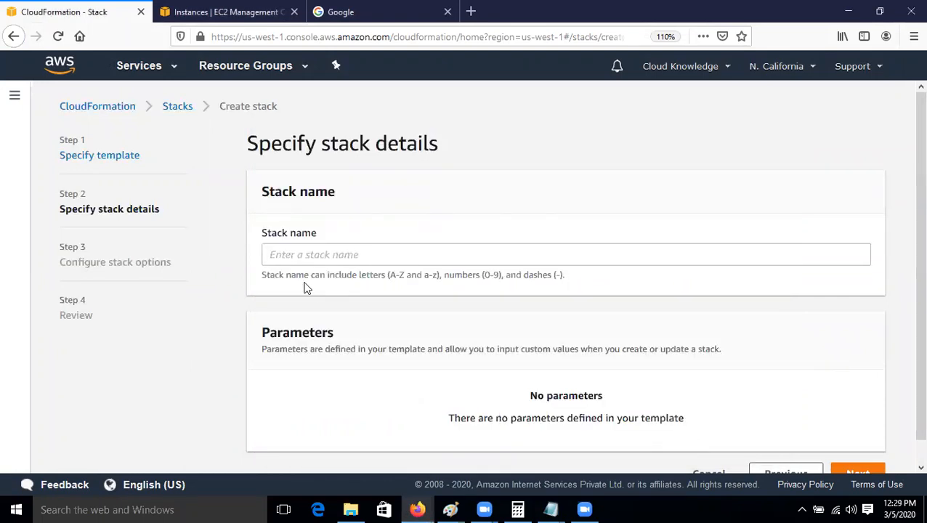
# Name the stack cloudknowledge and continue to the stack options
pyautogui.click(311, 254)
pyautogui.write('clo')
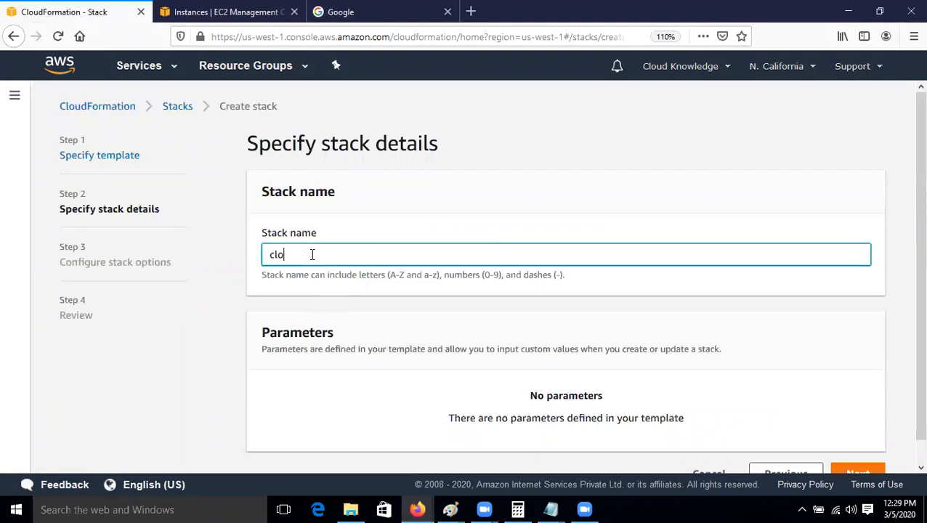
pyautogui.write('udknowledge')
pyautogui.scroll(-1, 864, 341)
pyautogui.click(851, 457)
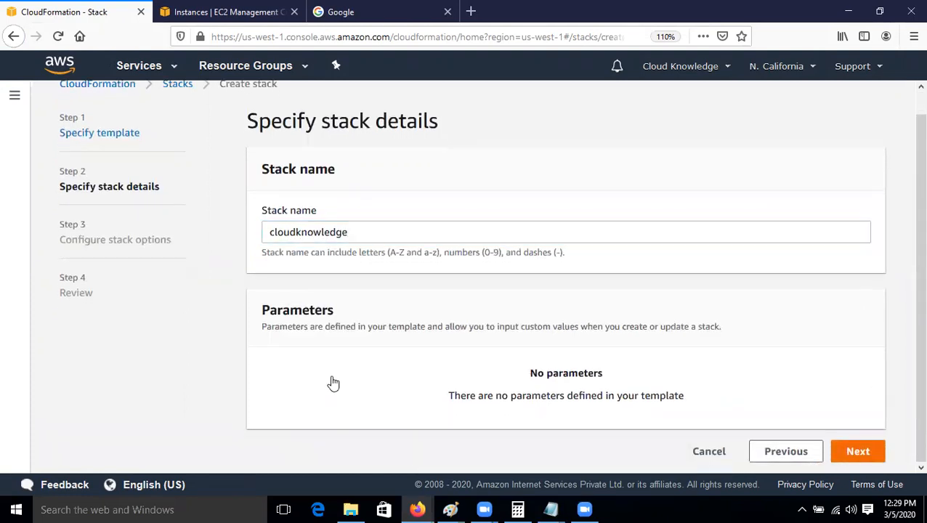
# Add a stack tag with key Name and value cloudknowledge, choose no IAM role, and continue to the review
pyautogui.click(369, 262)
pyautogui.write('Name')
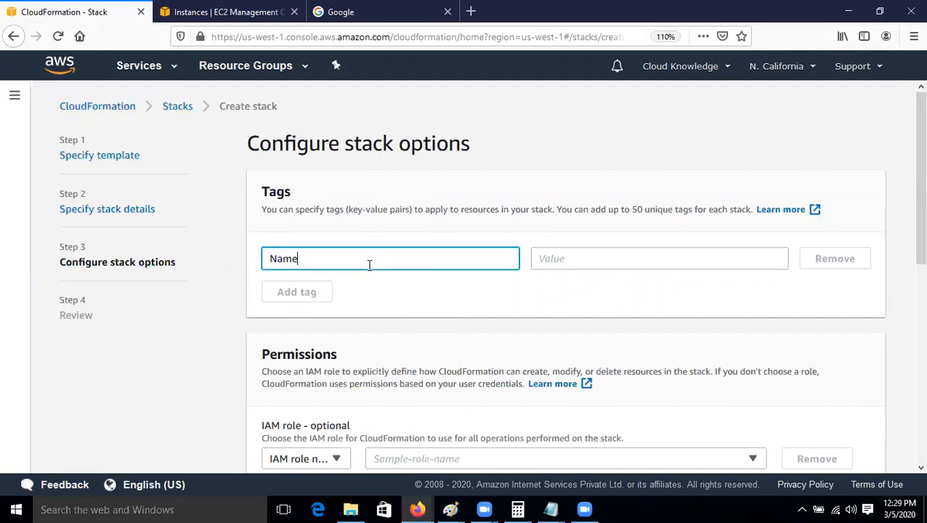
pyautogui.press('Tab')
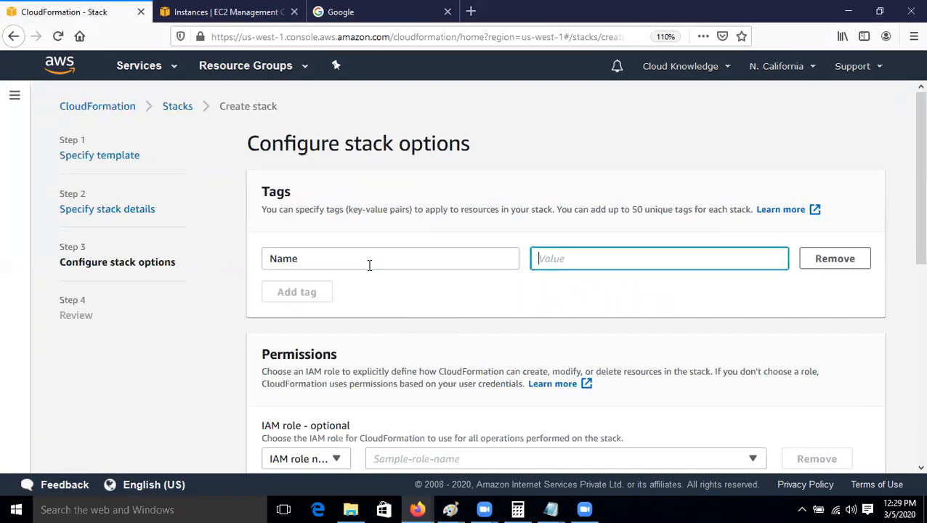
pyautogui.write('cloudknowledge')
pyautogui.scroll(-5, 369, 265)
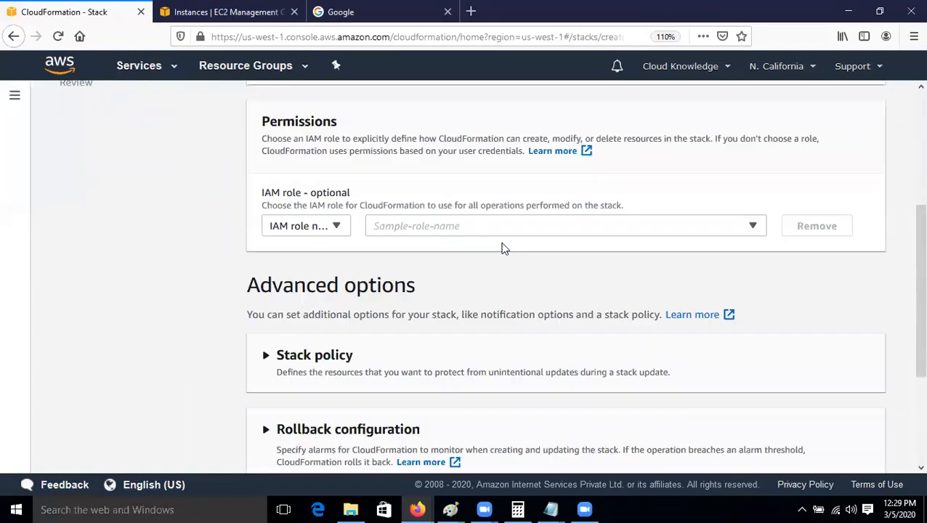
pyautogui.click(527, 229)
pyautogui.click(471, 275)
pyautogui.scroll(-1, 613, 356)
pyautogui.scroll(-3, 614, 356)
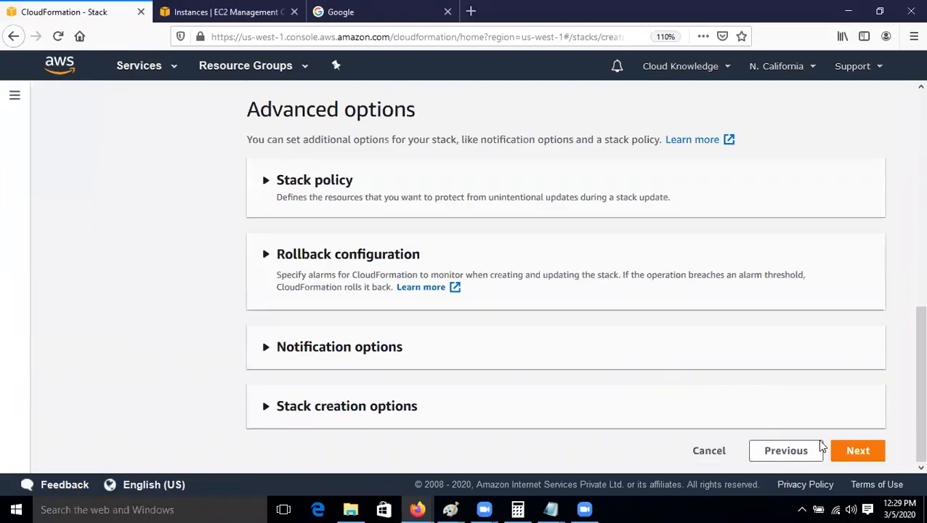
pyautogui.click(857, 459)
# Go through the review page and submit the creation of the cloudknowledge stack
pyautogui.scroll(-5, 715, 390)
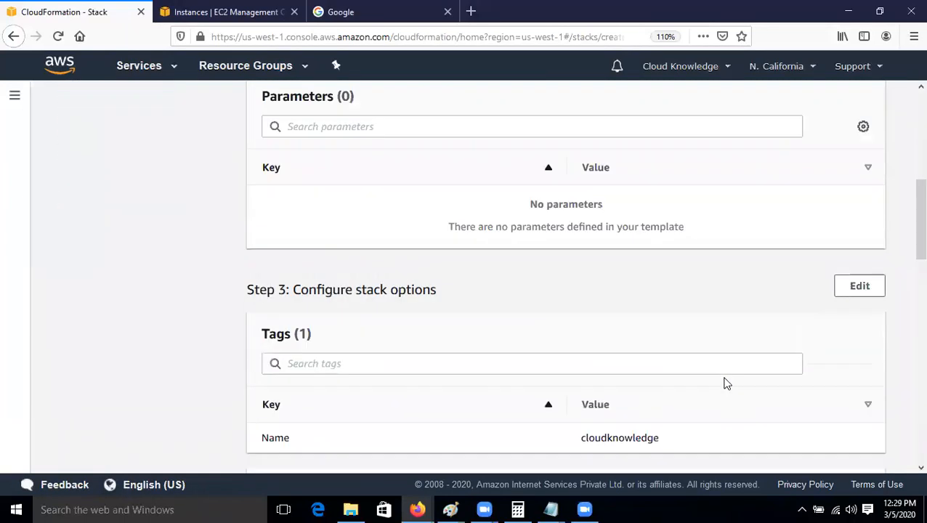
pyautogui.scroll(-5, 715, 363)
pyautogui.scroll(-5, 715, 367)
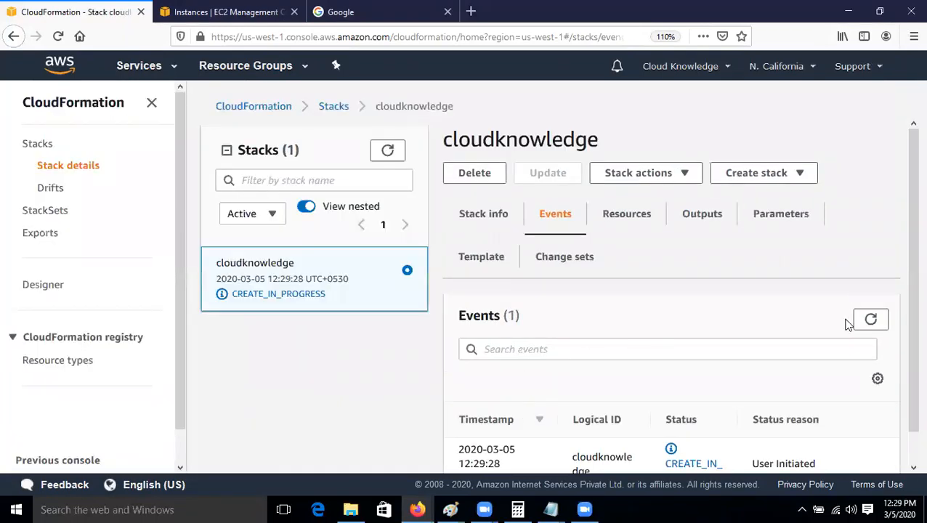
# Refresh the cloudknowledge stack's events and read the status reason of the FirstEc2Instance event
pyautogui.scroll(-2, 654, 367)
pyautogui.click(871, 288)
pyautogui.scroll(-3, 819, 366)
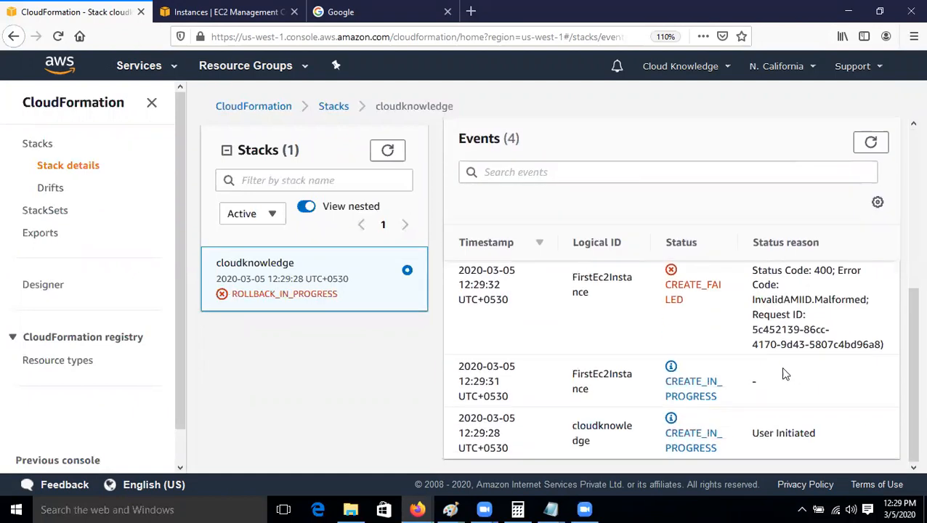
pyautogui.scroll(1, 782, 371)
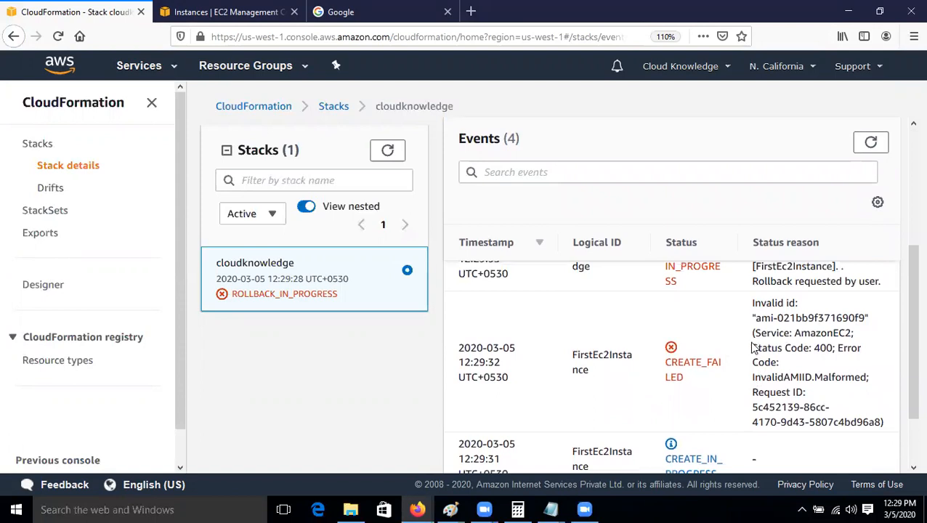
pyautogui.moveTo(753, 303); pyautogui.dragTo(866, 320)
pyautogui.moveTo(771, 321); pyautogui.dragTo(819, 332)
pyautogui.moveTo(753, 363); pyautogui.dragTo(748, 408)
pyautogui.scroll(4, 749, 403)
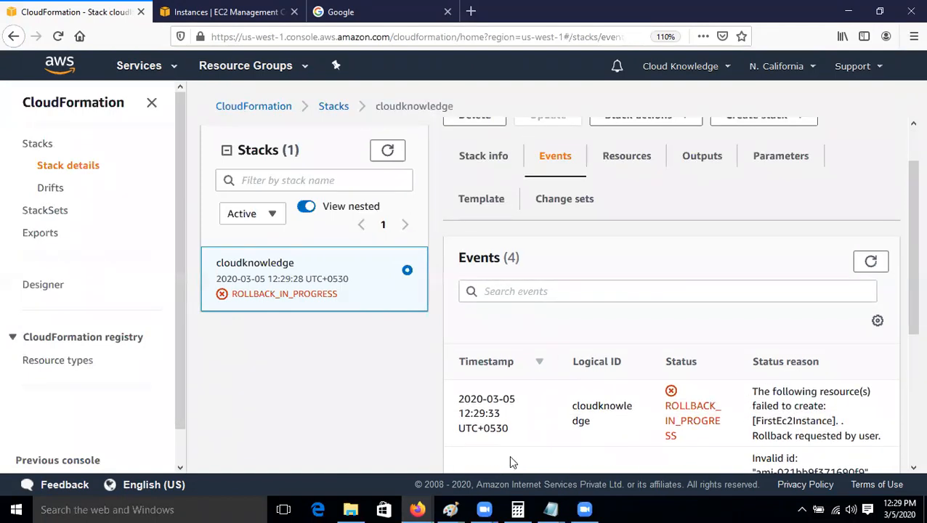
# Switch to the cloudknowledgecode file in Notepad and examine its Properties and ImageId lines
pyautogui.hotkey('alt', 'Tab')
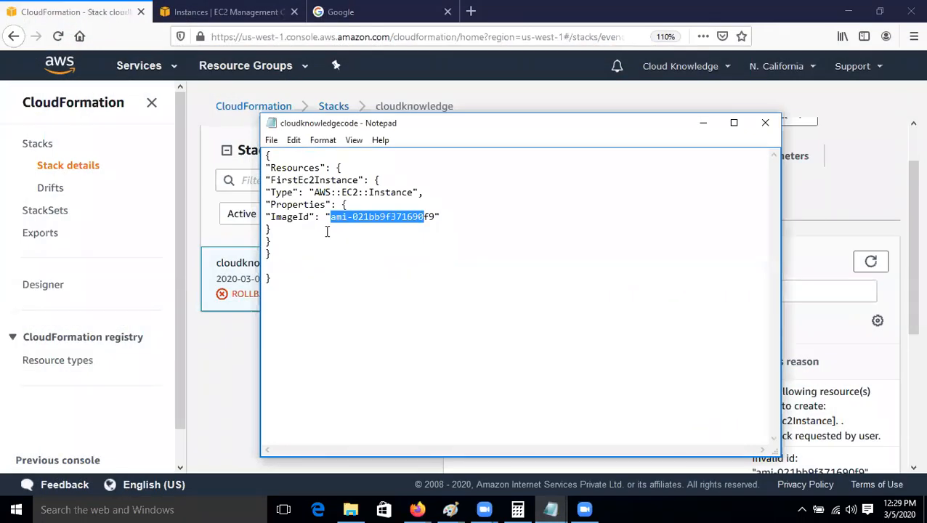
pyautogui.moveTo(276, 205); pyautogui.dragTo(310, 211)
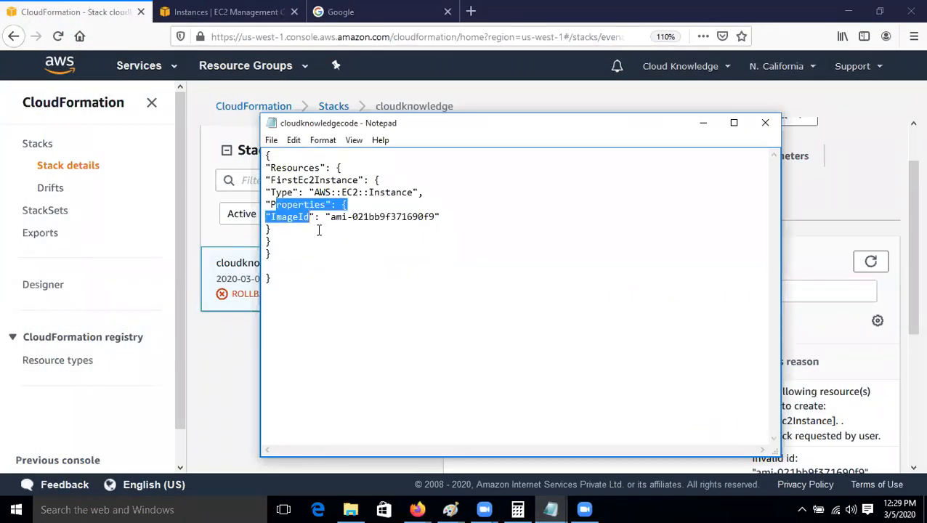
pyautogui.click(319, 230)
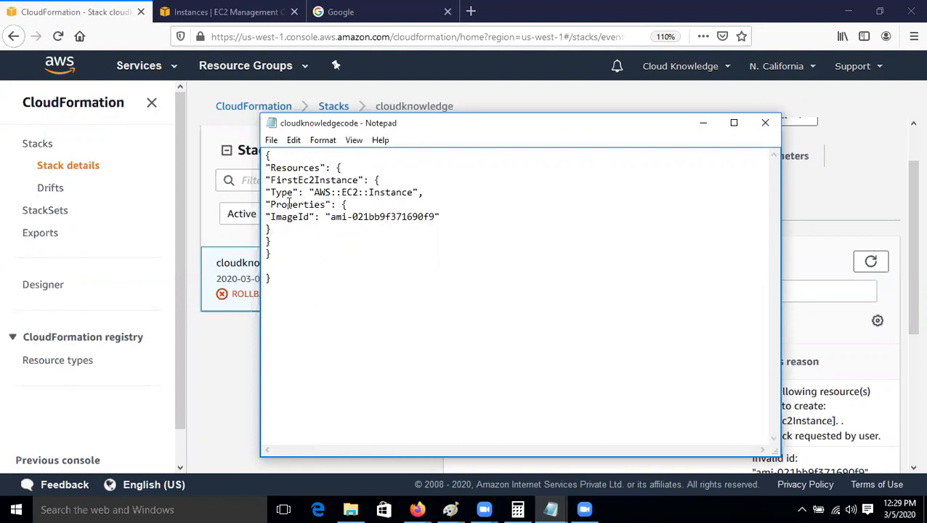
pyautogui.moveTo(276, 215); pyautogui.dragTo(430, 216)
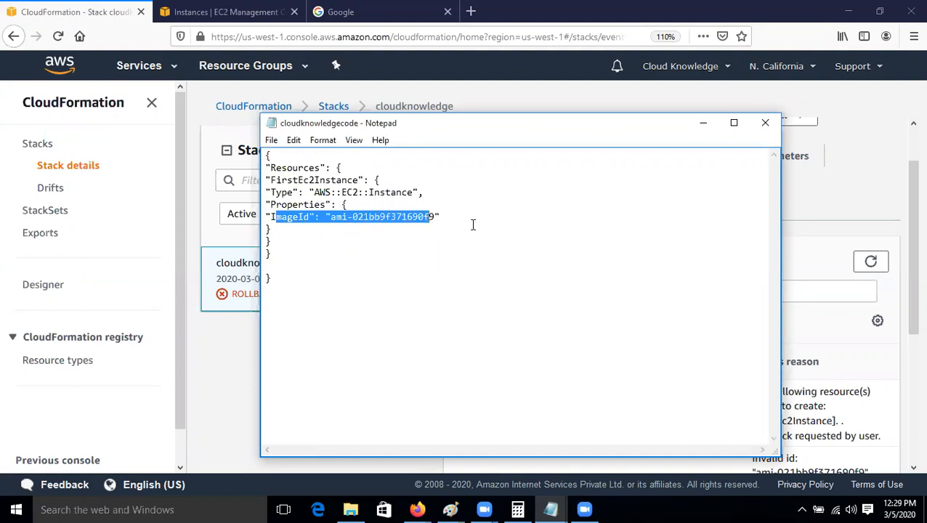
pyautogui.click(473, 226)
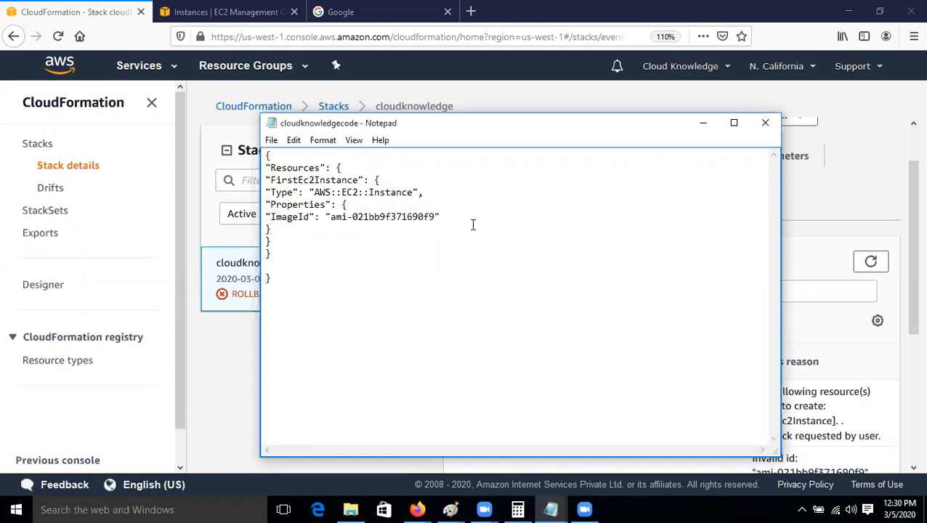
# Return to the cloudknowledge stack's events in the browser and refresh them to follow the rollback
pyautogui.click(819, 261)
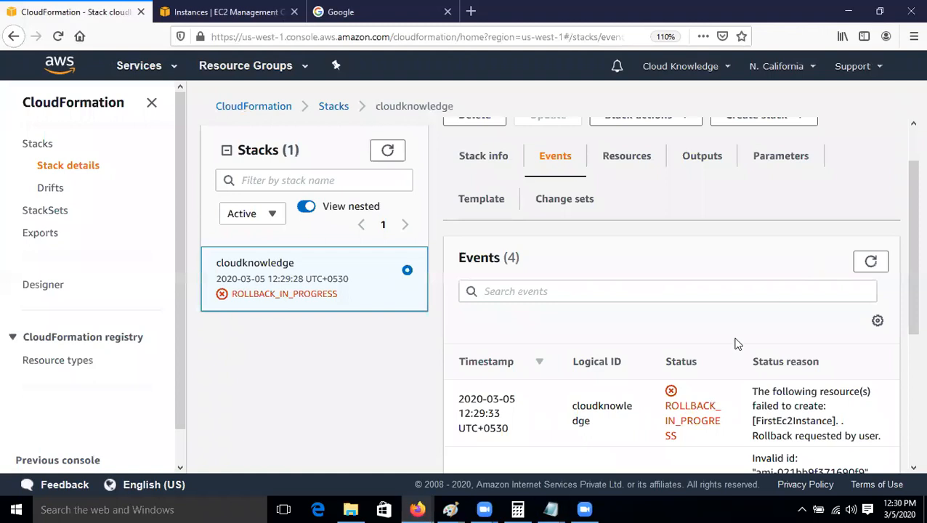
pyautogui.scroll(-5, 734, 343)
pyautogui.scroll(2, 748, 335)
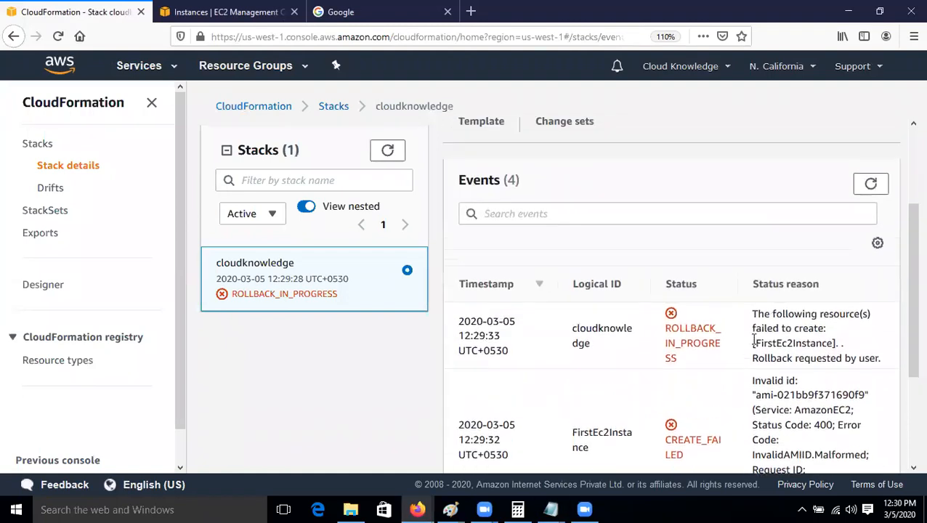
pyautogui.click(871, 184)
# Reopen the cloudknowledgecode file in Notepad and compare its ImageId entry with the enclosing Properties block
pyautogui.moveTo(550, 510)
pyautogui.click(631, 464)
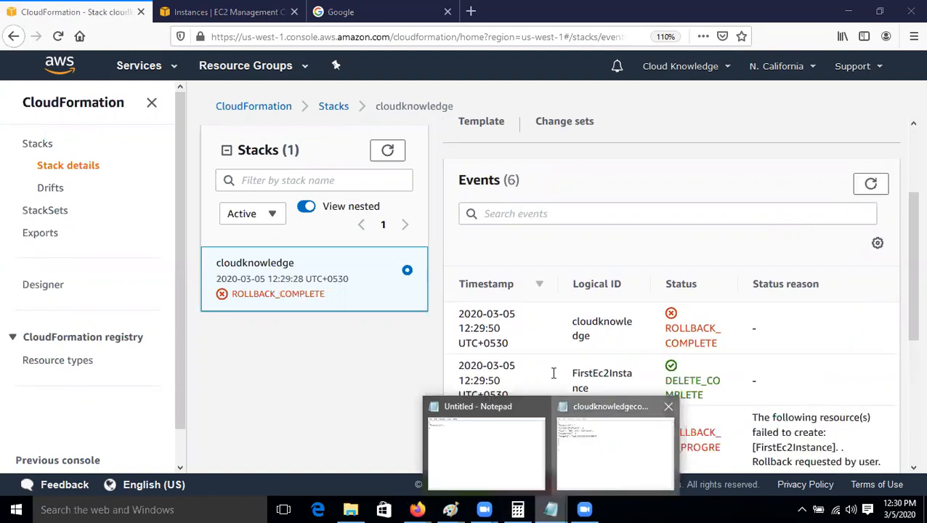
pyautogui.click(282, 225)
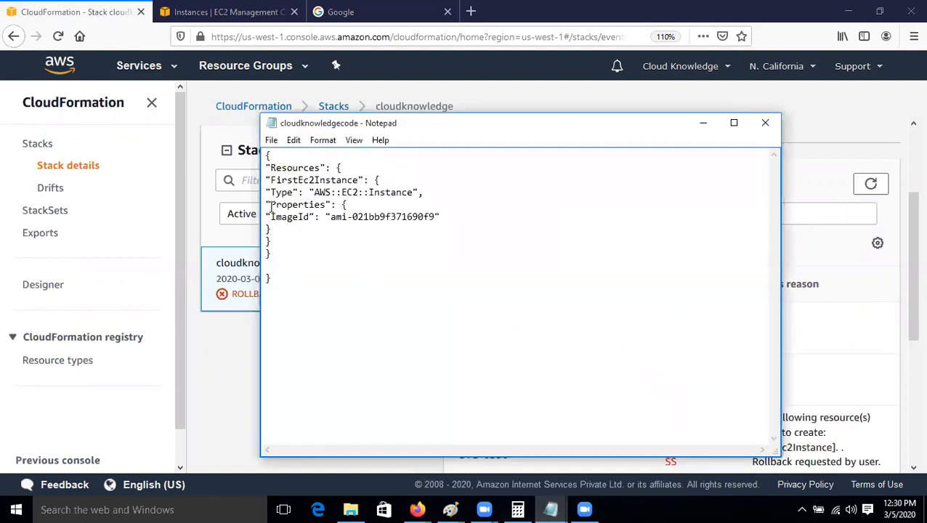
pyautogui.moveTo(266, 216); pyautogui.dragTo(331, 229)
pyautogui.click(313, 245)
pyautogui.moveTo(272, 221); pyautogui.dragTo(340, 227)
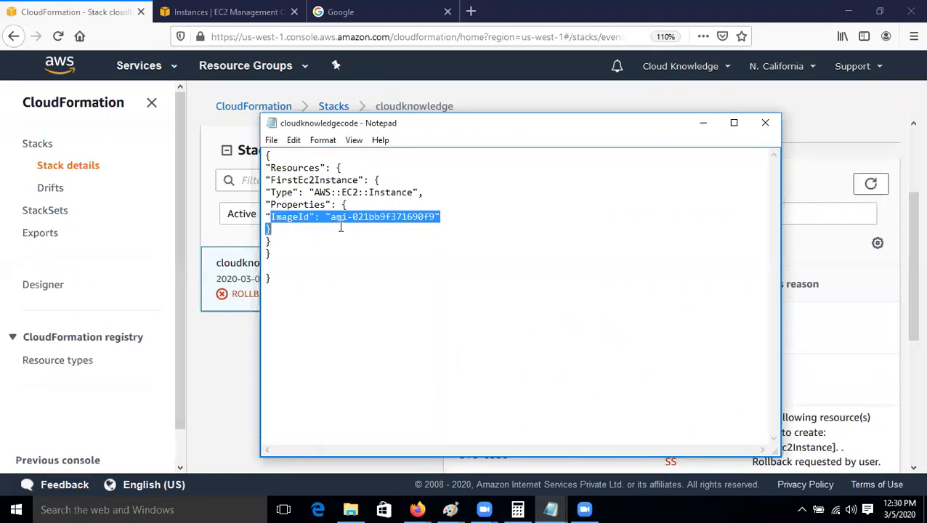
pyautogui.click(316, 241)
pyautogui.moveTo(270, 204); pyautogui.dragTo(347, 207)
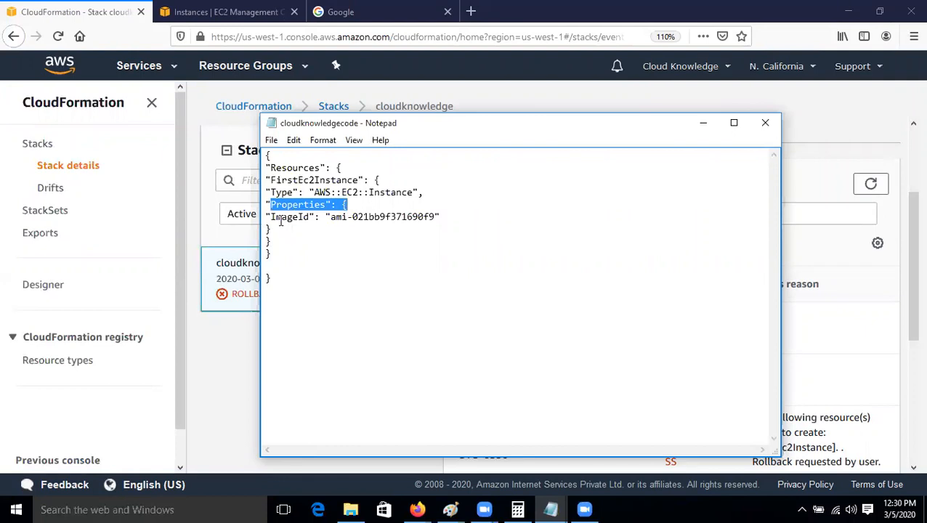
# Go back to the browser and look through the cloudknowledge stack's full list of rollback events
pyautogui.click(795, 243)
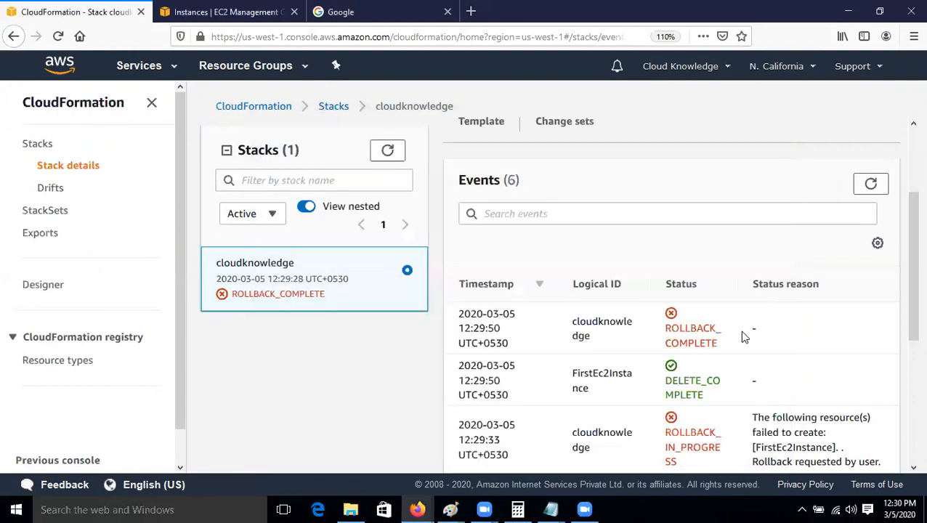
pyautogui.scroll(-3, 739, 330)
pyautogui.scroll(2, 651, 363)
pyautogui.scroll(3, 695, 381)
# Switch to the cloudknowledgecode file in Notepad and correct its ImageId to "ami-021bb9f371690f97a"
pyautogui.moveTo(551, 508)
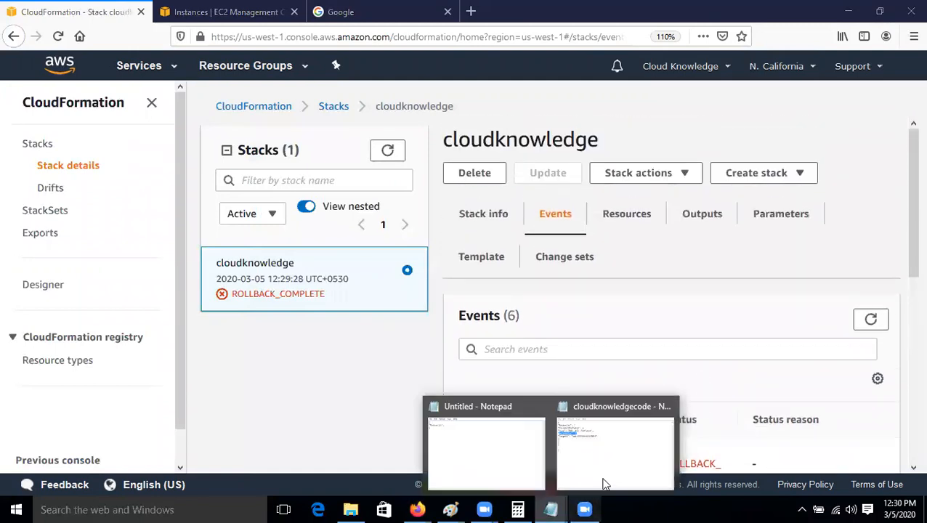
pyautogui.click(604, 458)
pyautogui.click(437, 216)
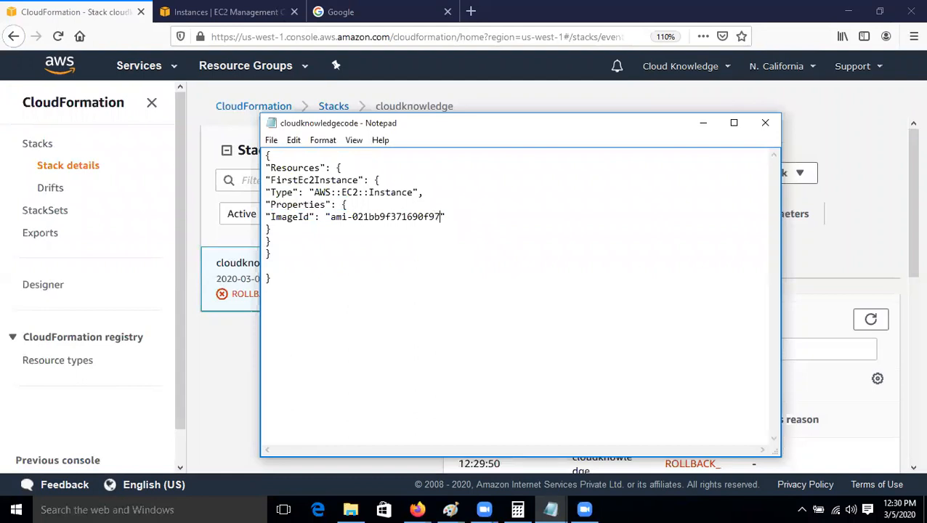
pyautogui.click(293, 140)
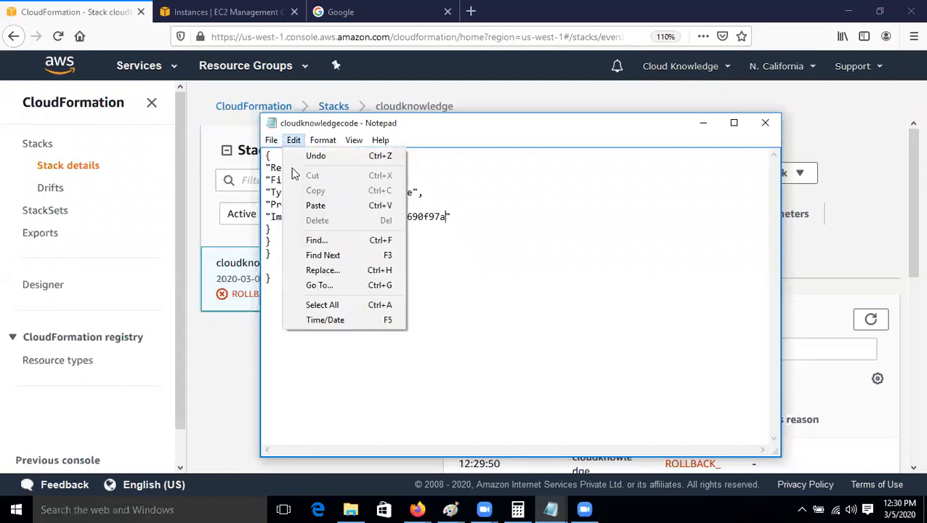
pyautogui.click(291, 184)
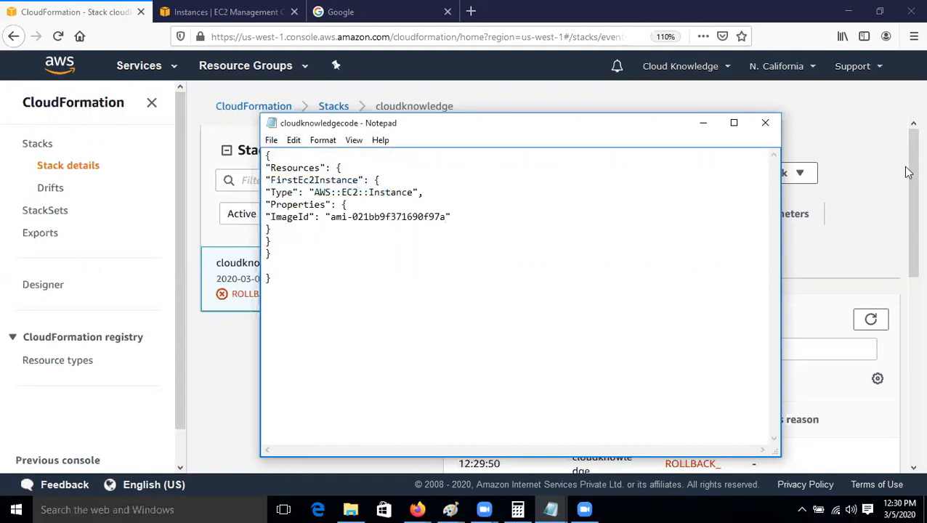
# Return to the browser, refresh the cloudknowledge stack's events and delete the rolled-back stack
pyautogui.click(877, 192)
pyautogui.click(870, 320)
pyautogui.scroll(-5, 703, 340)
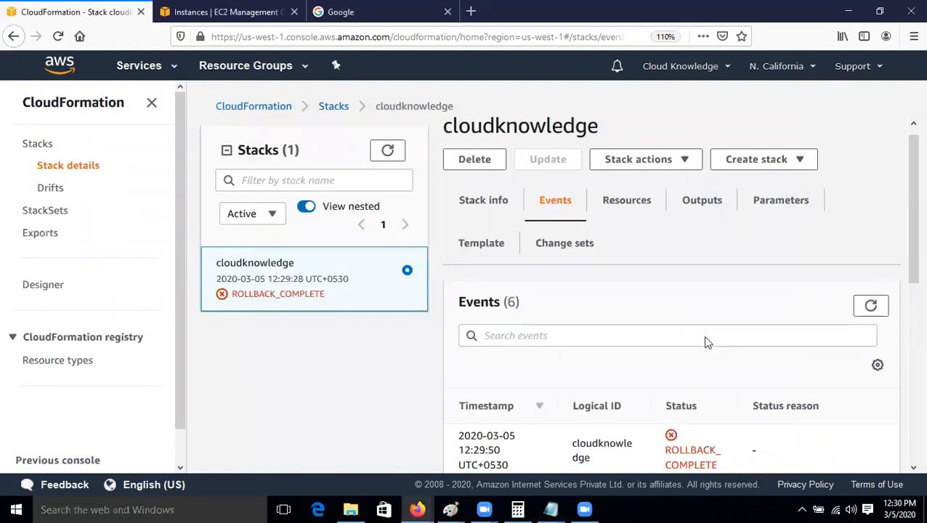
pyautogui.scroll(5, 704, 342)
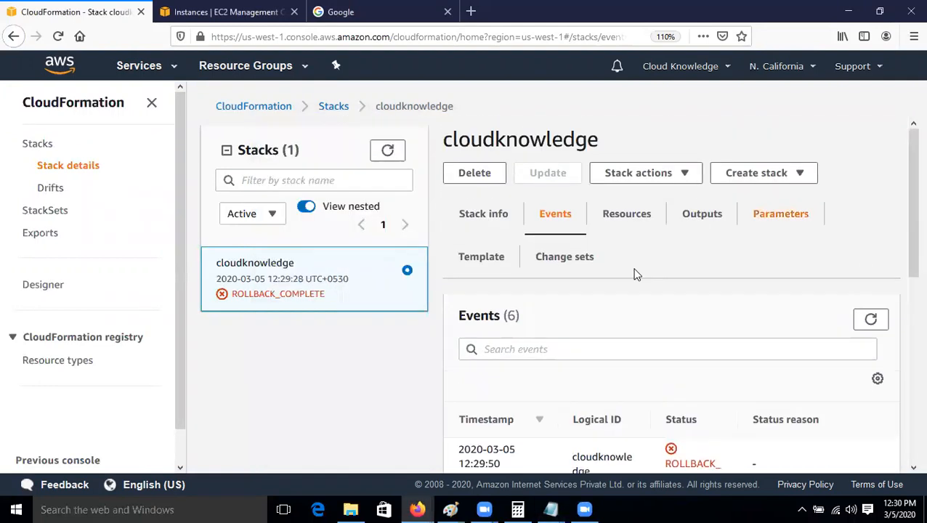
pyautogui.click(474, 173)
pyautogui.click(629, 331)
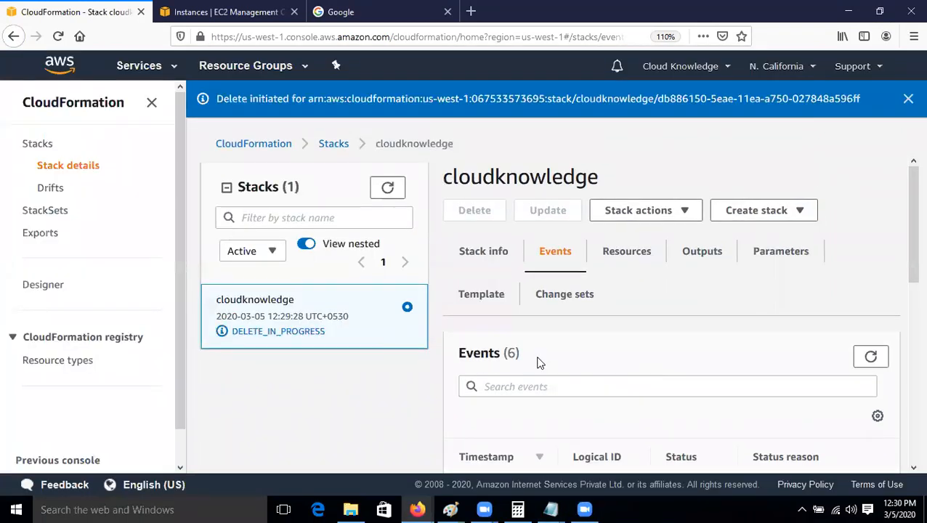
# Refresh the stack list and events to follow the cloudknowledge stack's deletion, and return to the Stacks overview
pyautogui.click(398, 189)
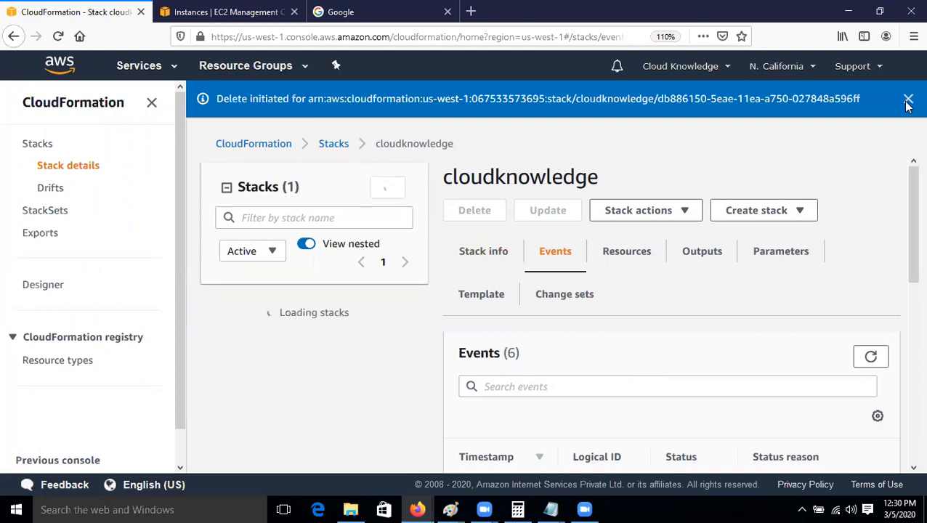
pyautogui.click(386, 188)
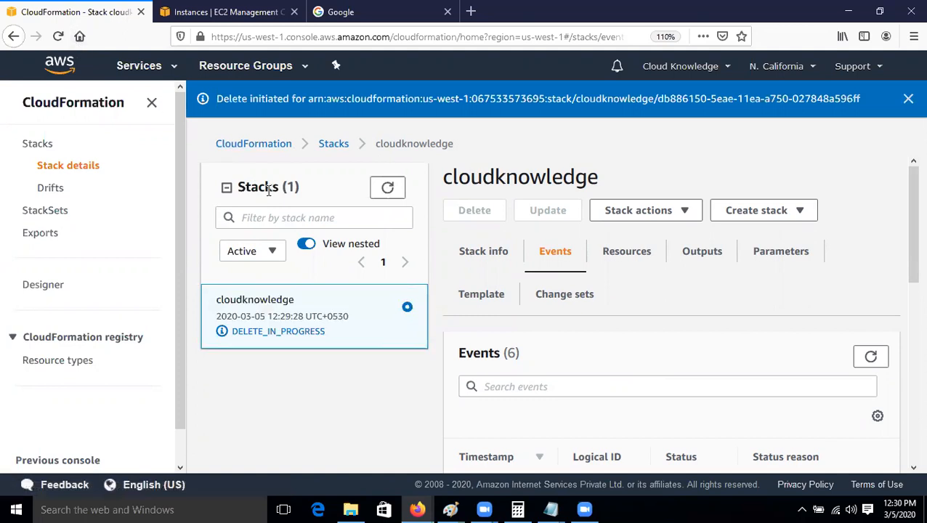
pyautogui.click(386, 190)
pyautogui.click(87, 68)
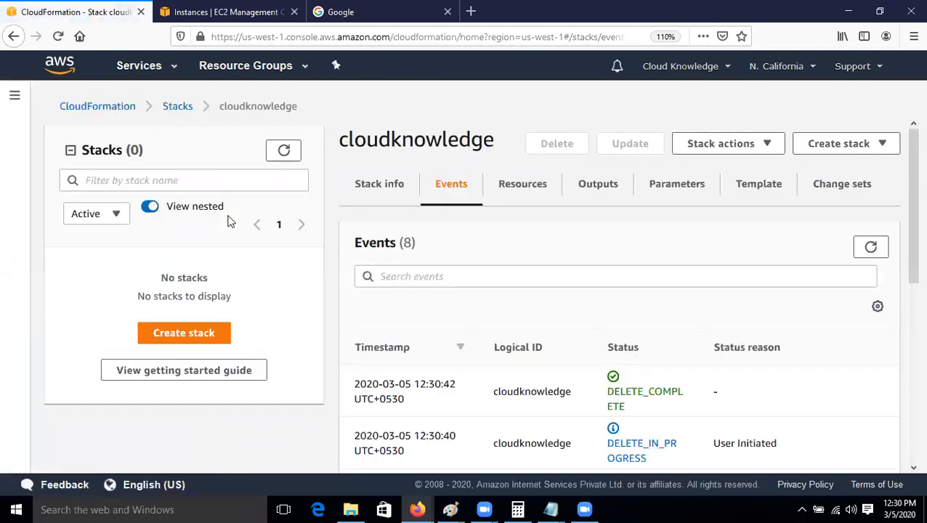
pyautogui.scroll(-5, 571, 325)
pyautogui.scroll(5, 908, 196)
pyautogui.click(871, 248)
pyautogui.click(176, 107)
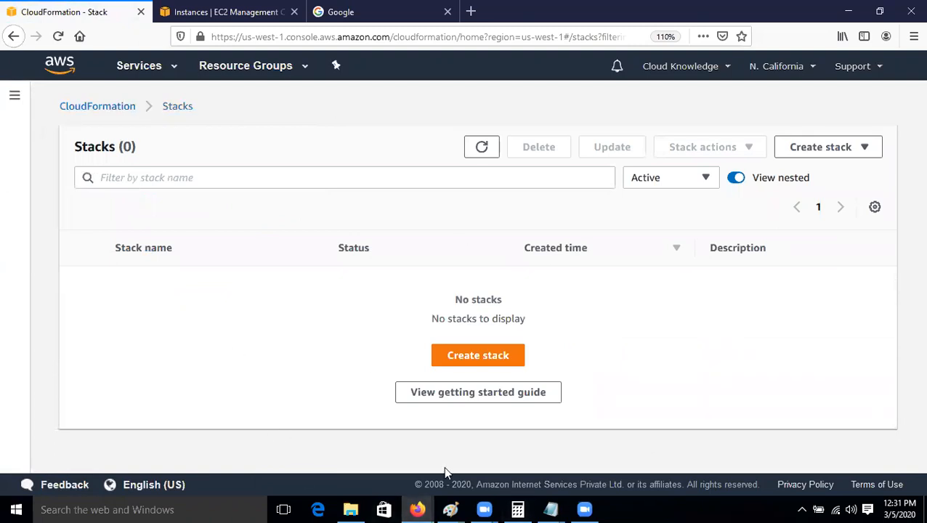
# Save the corrected cloudknowledgecode file in Notepad and go back to the CloudFormation page in the browser
pyautogui.click(550, 509)
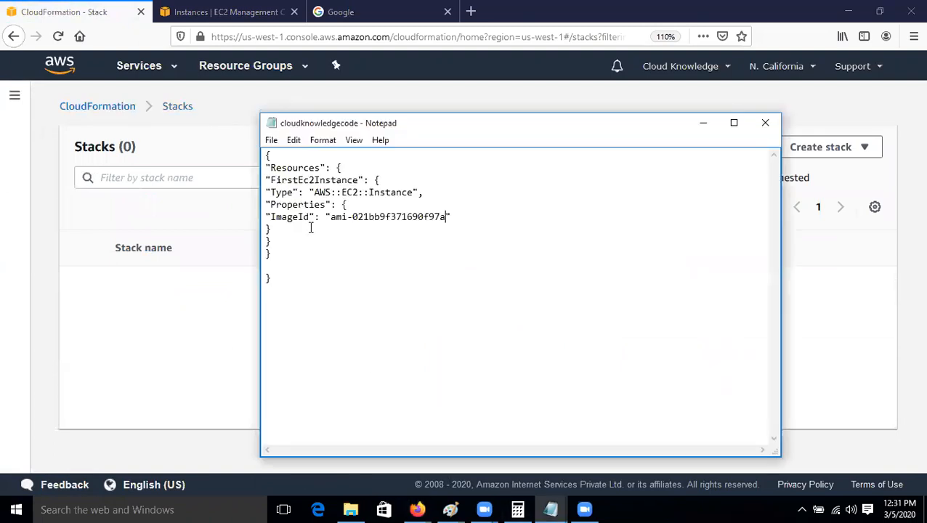
pyautogui.click(270, 143)
pyautogui.click(282, 186)
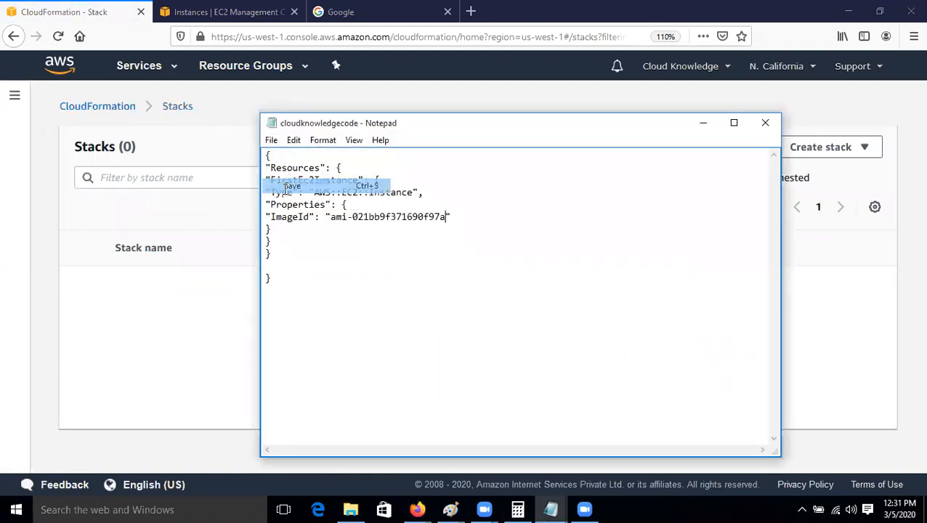
pyautogui.click(147, 299)
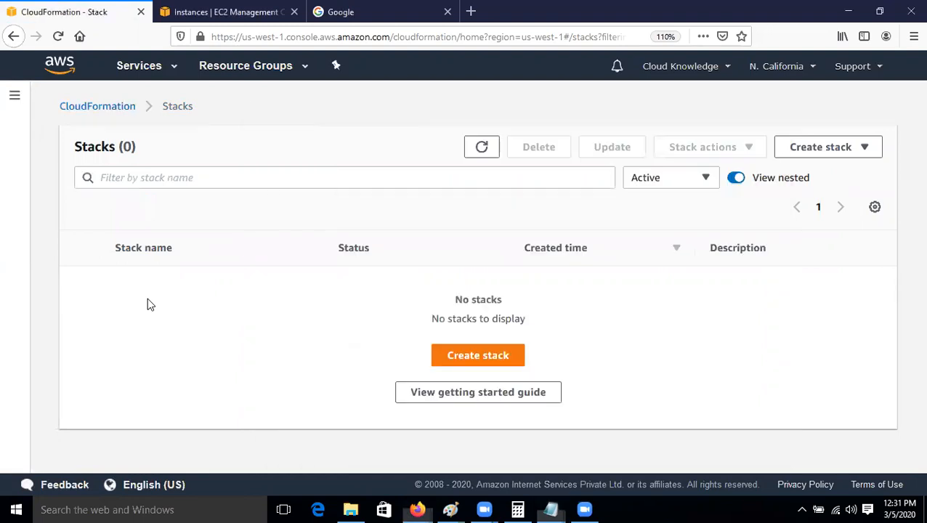
# Start a new stack using the cloudknowledgecode file from the Desktop as the uploaded template, and continue to the stack details
pyautogui.click(486, 358)
pyautogui.scroll(-3, 605, 346)
pyautogui.click(594, 288)
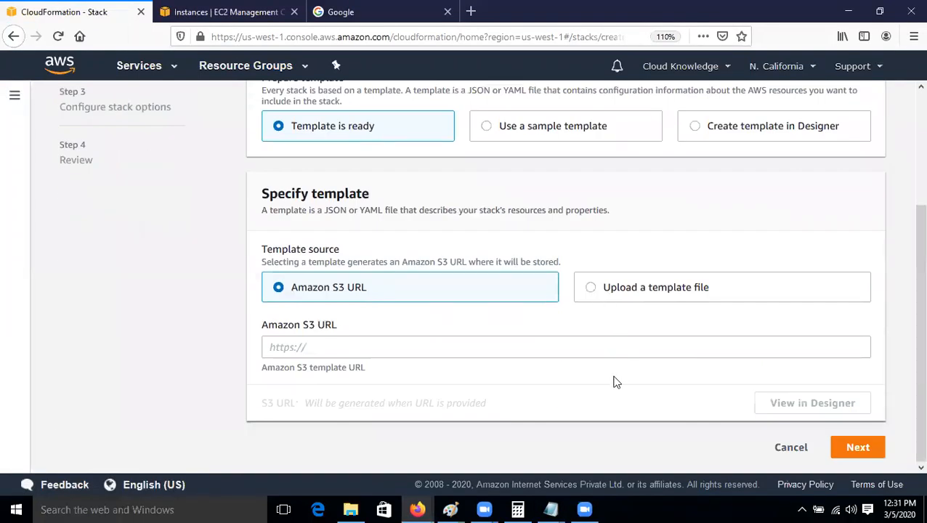
pyautogui.click(303, 356)
pyautogui.click(287, 396)
pyautogui.write('cloudknowledge')
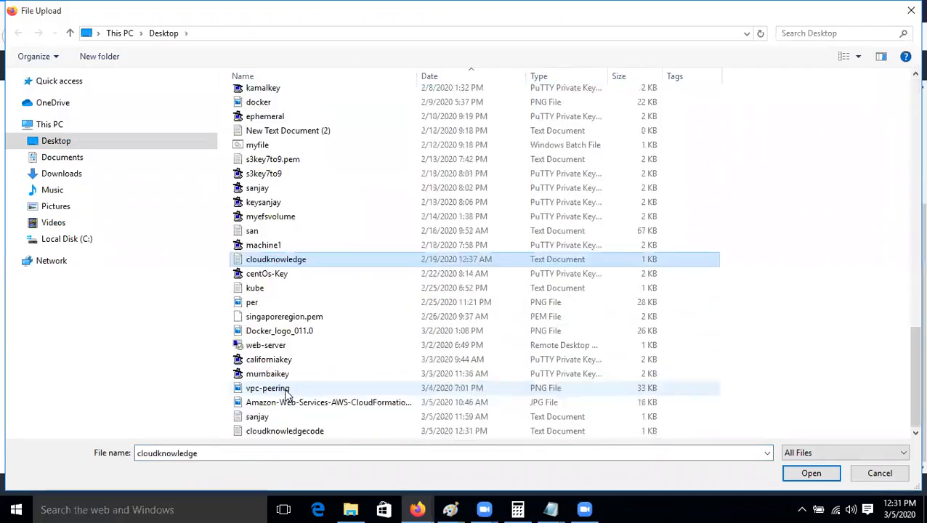
pyautogui.click(303, 432)
pyautogui.doubleClick(303, 431)
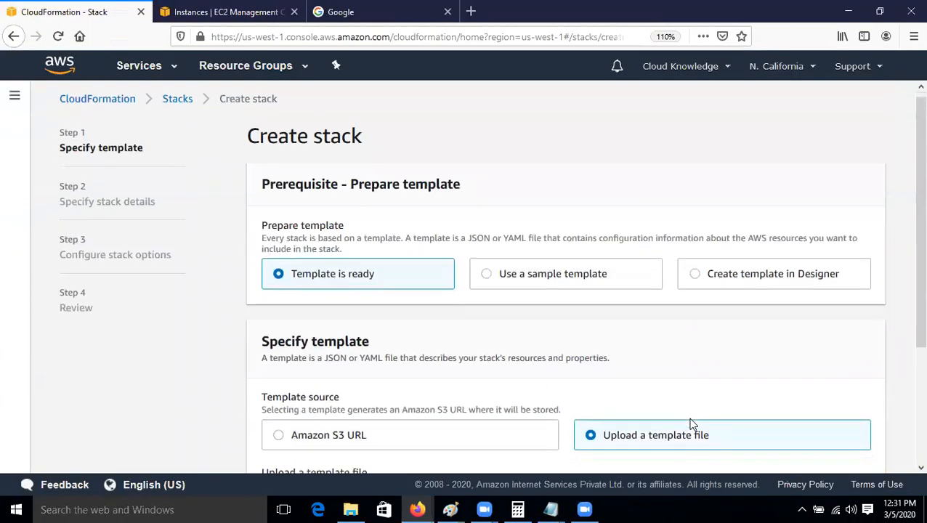
pyautogui.click(855, 447)
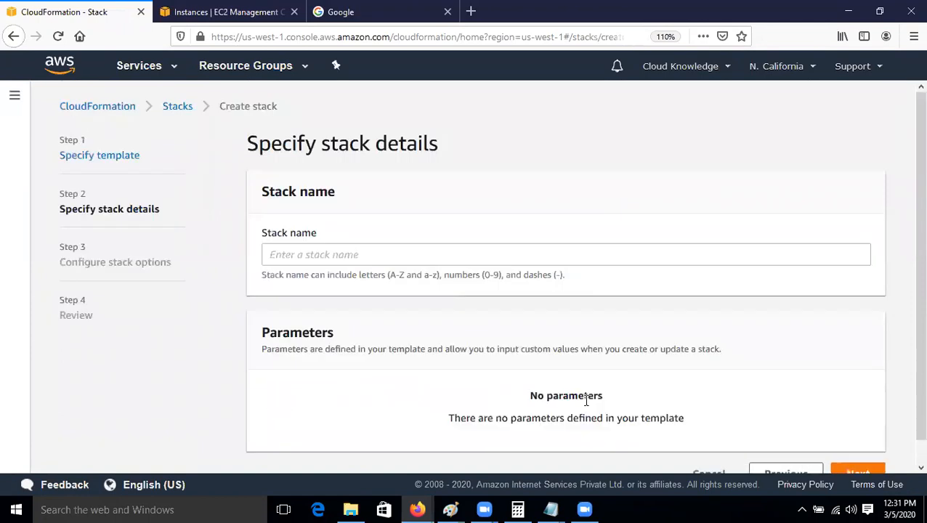
# Name the new stack cloudknowledge and continue to the stack options
pyautogui.click(407, 255)
pyautogui.write('c')
pyautogui.press('BackSpace')
pyautogui.write('cloudknowled')
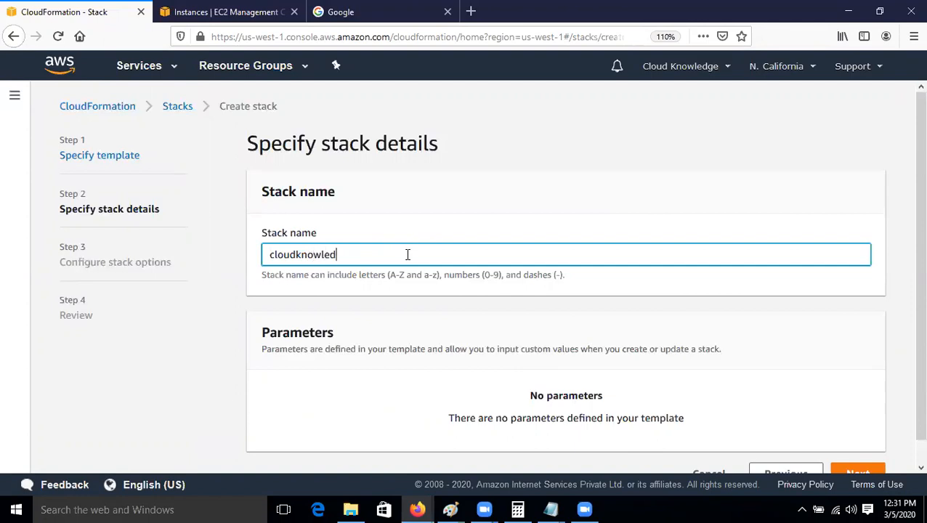
pyautogui.write('ge')
pyautogui.scroll(-1, 699, 352)
pyautogui.click(835, 450)
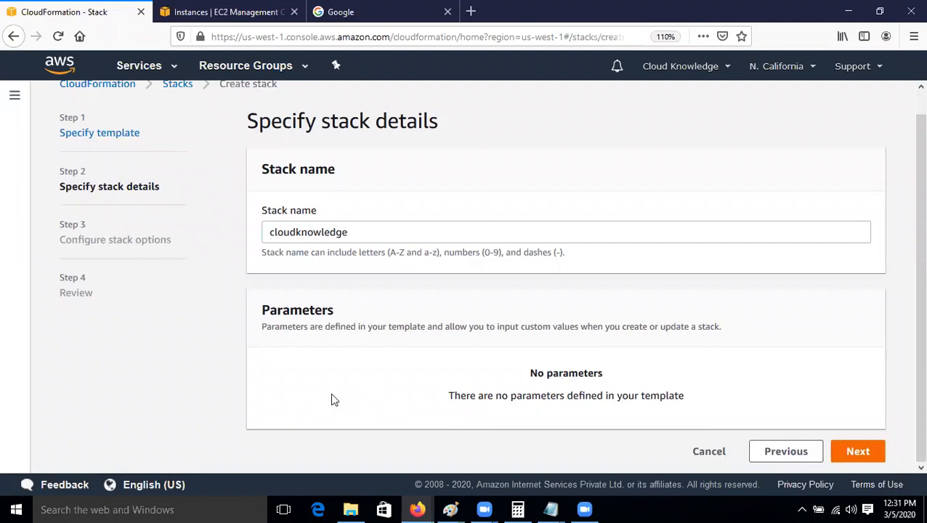
# Add a tag to the stack with the key Name and the value Dev-Server
pyautogui.click(368, 257)
pyautogui.write('Name')
pyautogui.press('Tab')
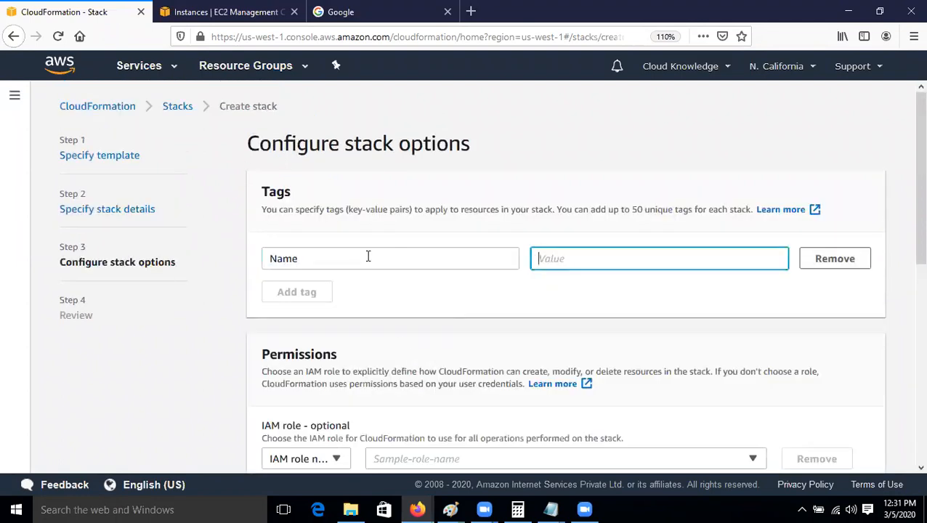
pyautogui.write('Dev-')
# Assign the cloudknowledge IAM role to the stack, keep the default advanced options and continue to the review
pyautogui.scroll(-6, 668, 358)
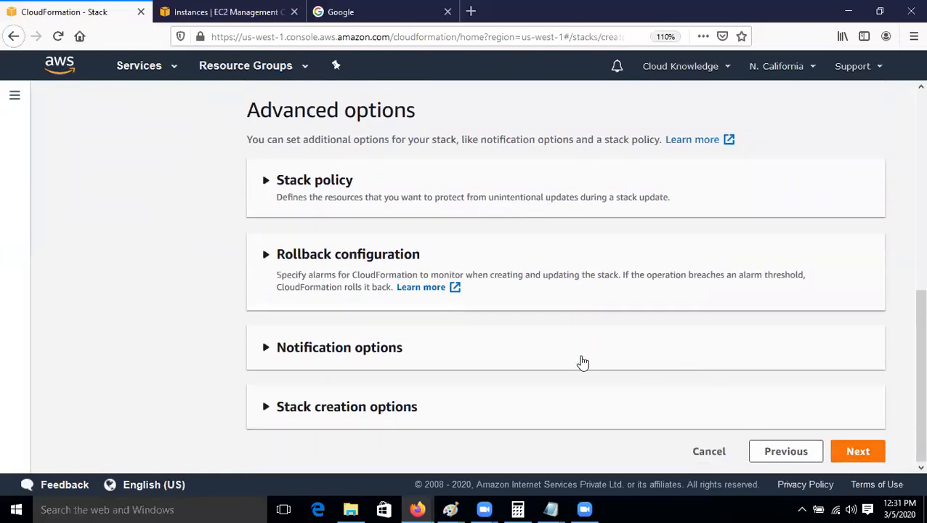
pyautogui.scroll(6, 583, 361)
pyautogui.scroll(-2, 550, 379)
pyautogui.click(548, 362)
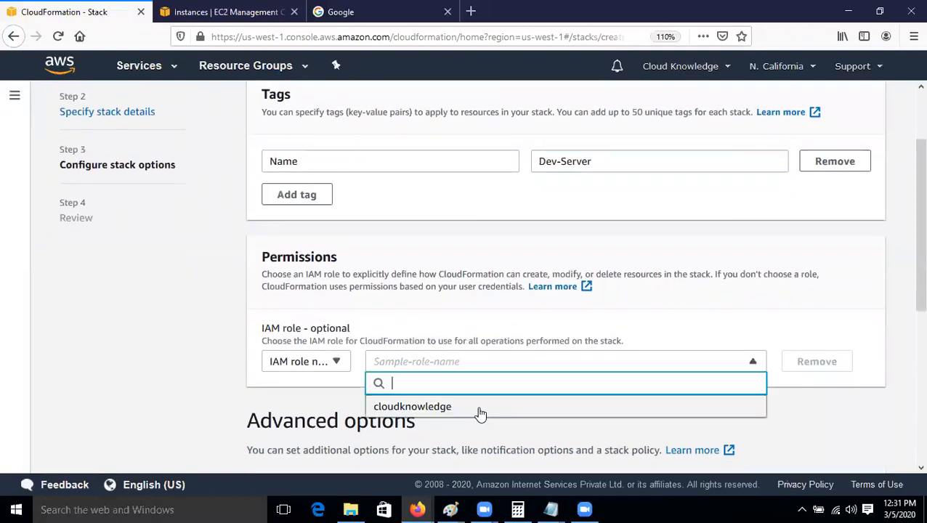
pyautogui.click(480, 408)
pyautogui.scroll(-5, 680, 414)
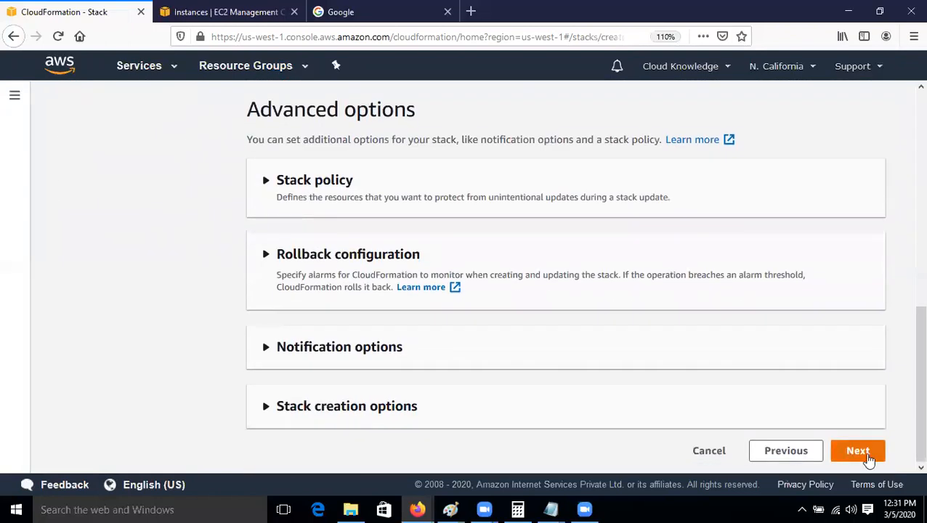
pyautogui.click(867, 459)
# Go through the review page to its end and create the cloudknowledge stack
pyautogui.scroll(-10, 799, 377)
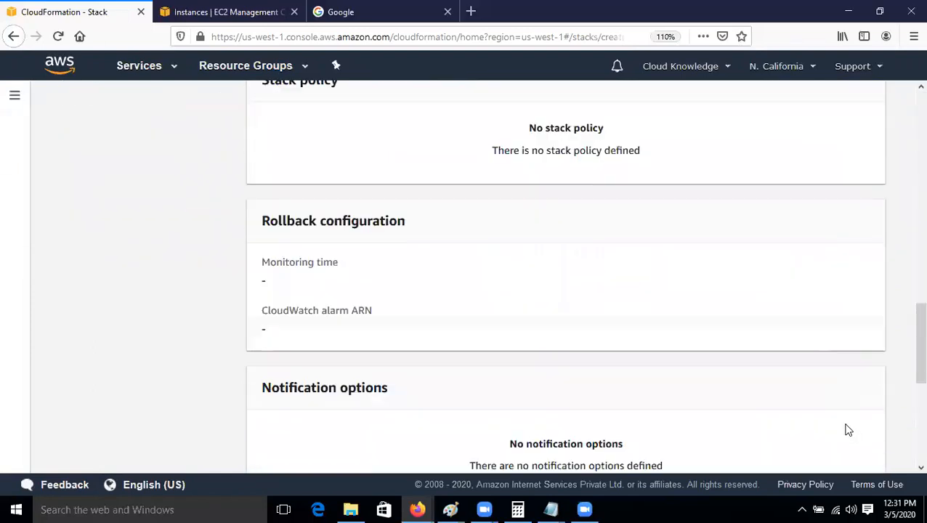
pyautogui.scroll(-5, 848, 431)
pyautogui.click(856, 447)
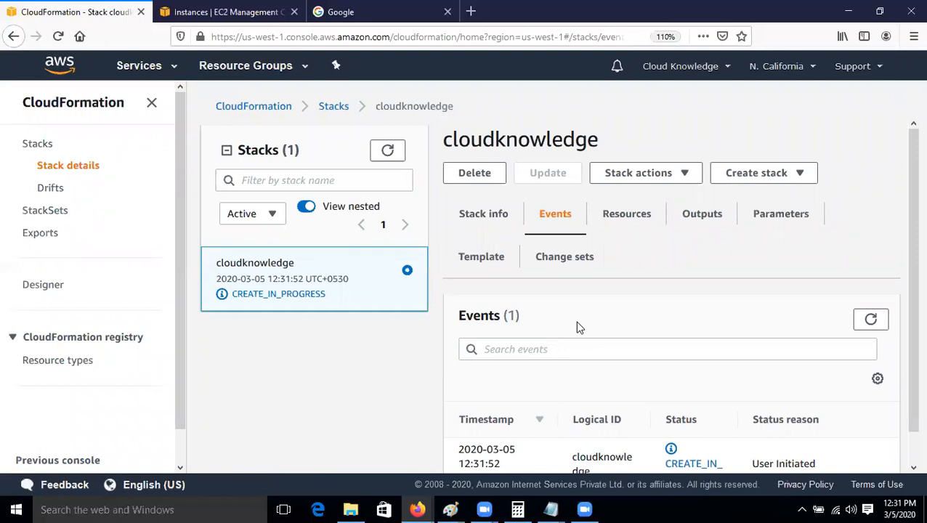
# Refresh the new cloudknowledge stack's events repeatedly to follow the creation of its EC2 instance
pyautogui.click(870, 320)
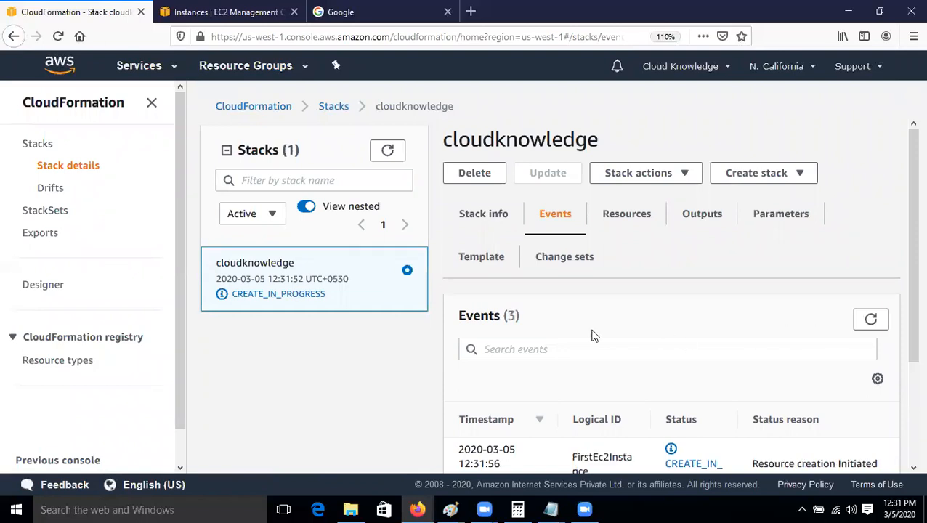
pyautogui.scroll(-3, 627, 327)
pyautogui.click(870, 187)
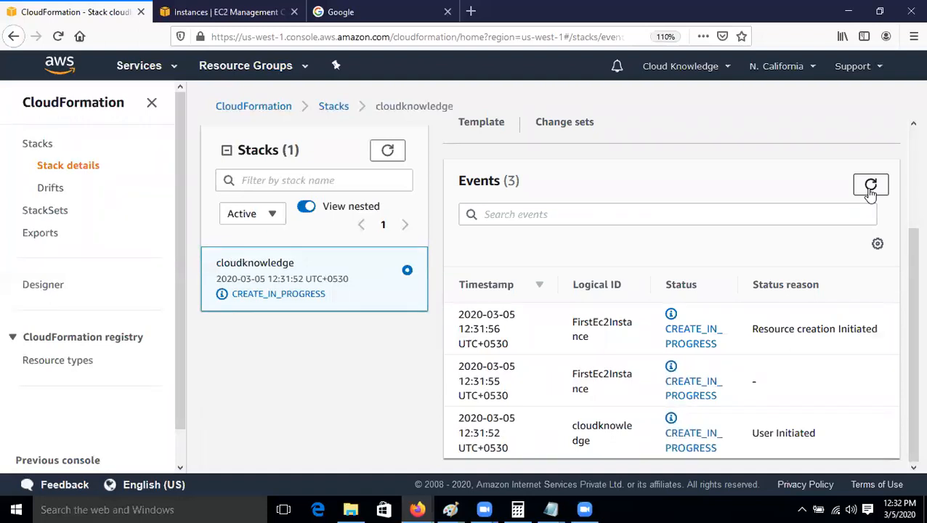
pyautogui.click(870, 186)
pyautogui.click(869, 190)
pyautogui.click(870, 191)
pyautogui.click(870, 191)
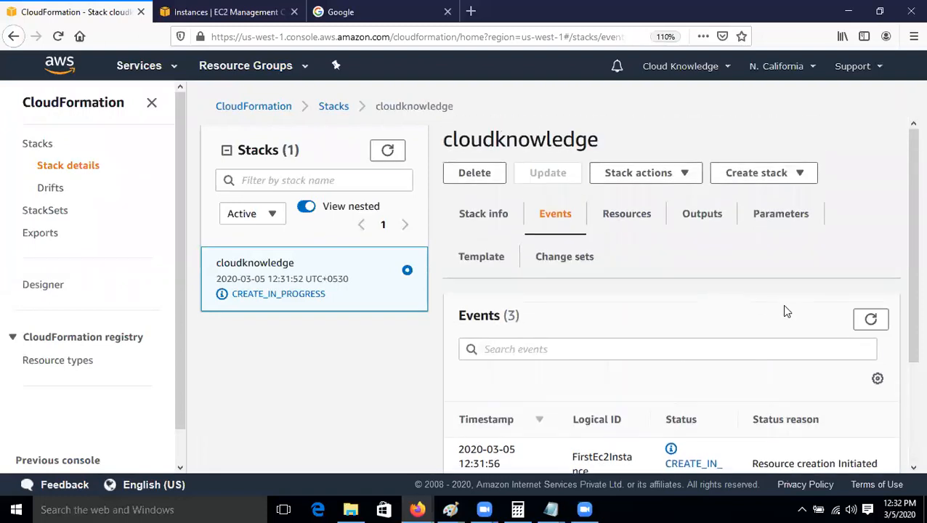
# Open the EC2 Instances page and refresh the list to check on the Dev-Server instance
pyautogui.click(234, 13)
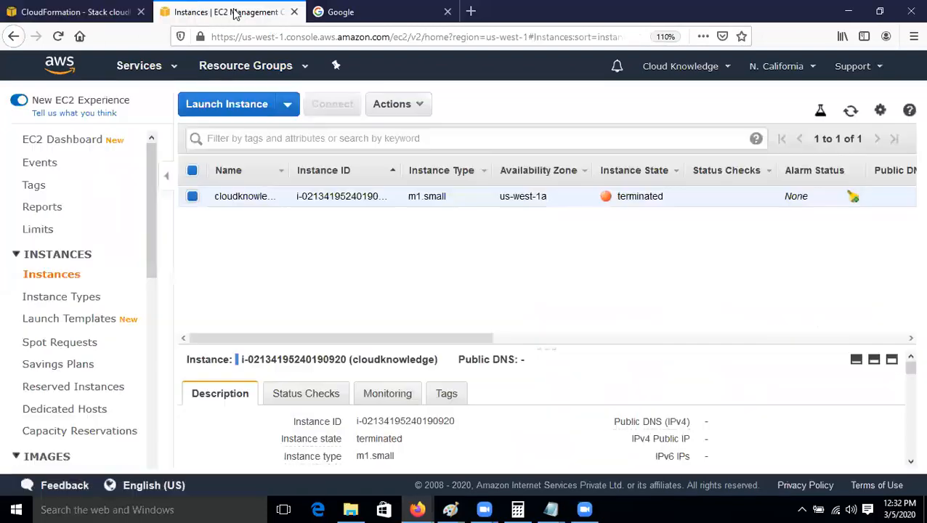
pyautogui.click(850, 111)
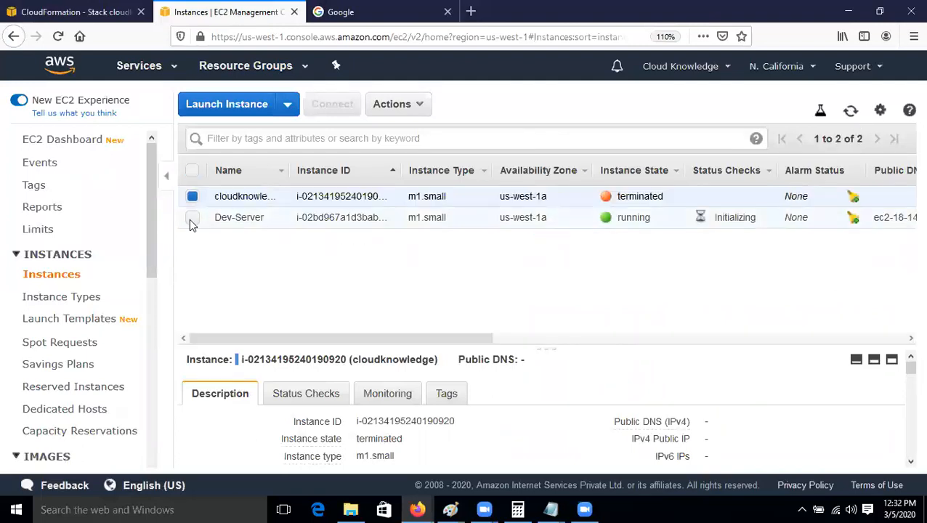
pyautogui.click(850, 115)
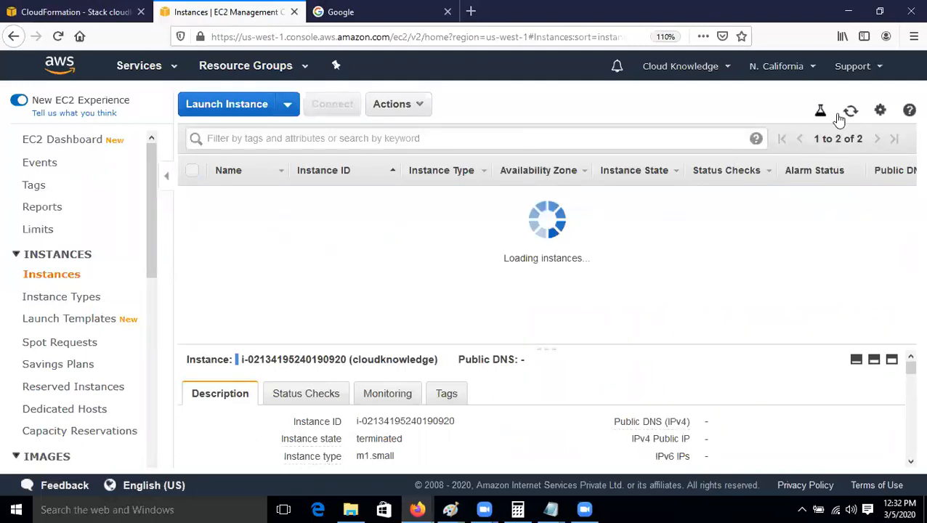
# Bring up the cloudknowledgecode file in Notepad, shift its window upward and indent the "FirstEc2Instance" line beneath "Resources"
pyautogui.moveTo(551, 509)
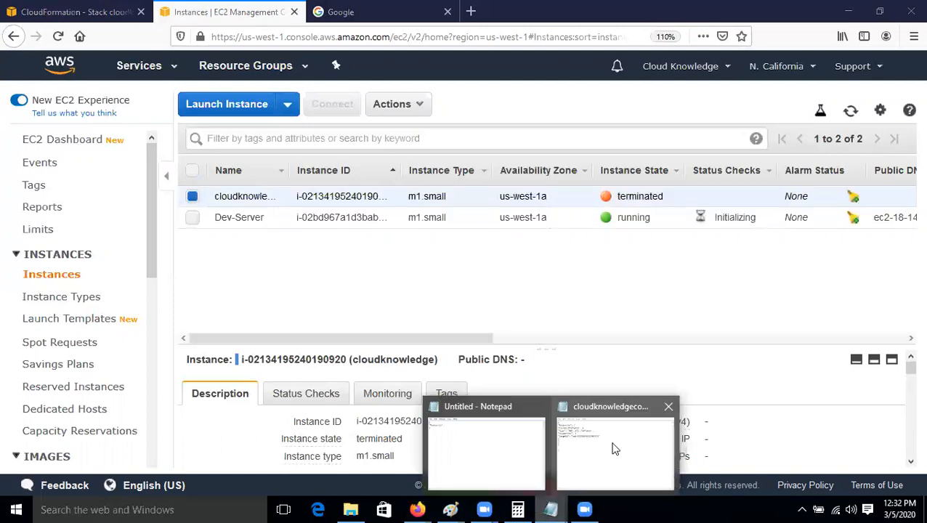
pyautogui.click(612, 450)
pyautogui.moveTo(449, 130); pyautogui.dragTo(474, 89)
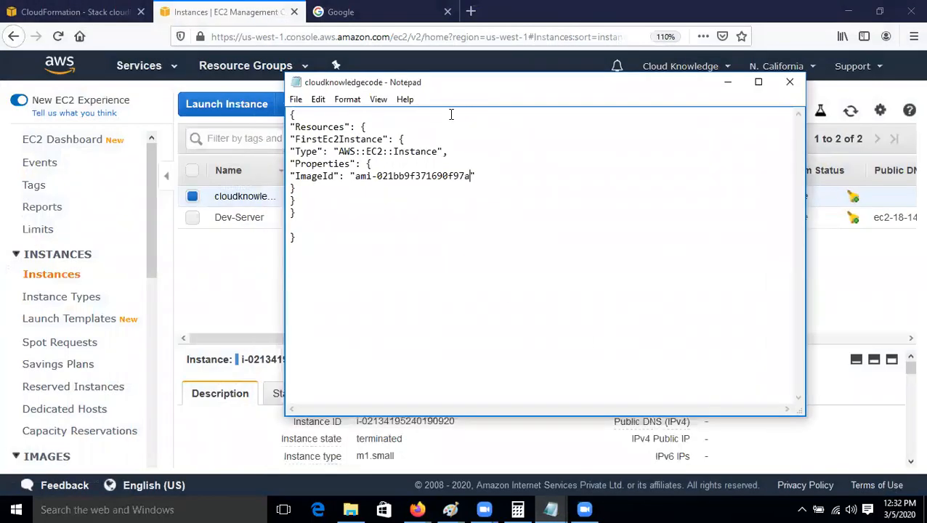
pyautogui.moveTo(287, 114); pyautogui.dragTo(367, 217)
pyautogui.click(335, 223)
pyautogui.click(290, 139)
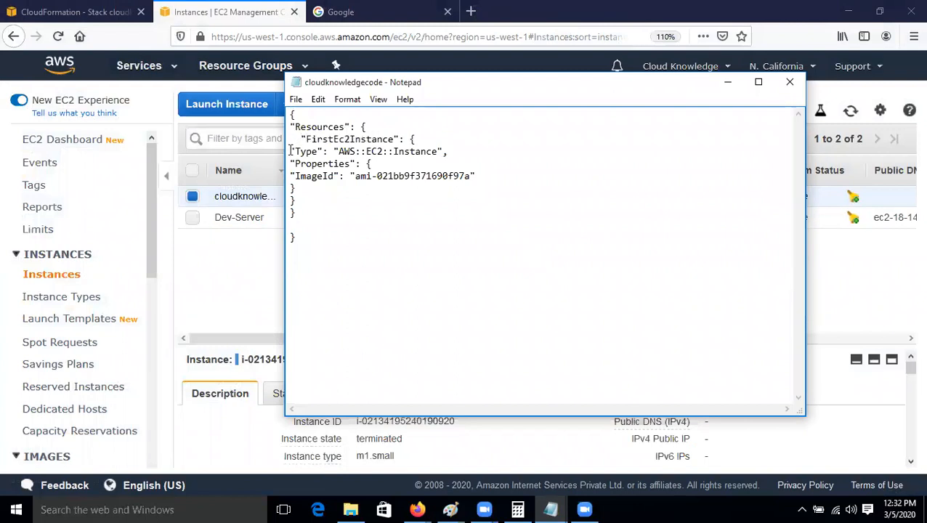
# Indent the "Type", "Properties" and "ImageId" lines of the Notepad template progressively beneath "FirstEc2Instance"
pyautogui.click(290, 151)
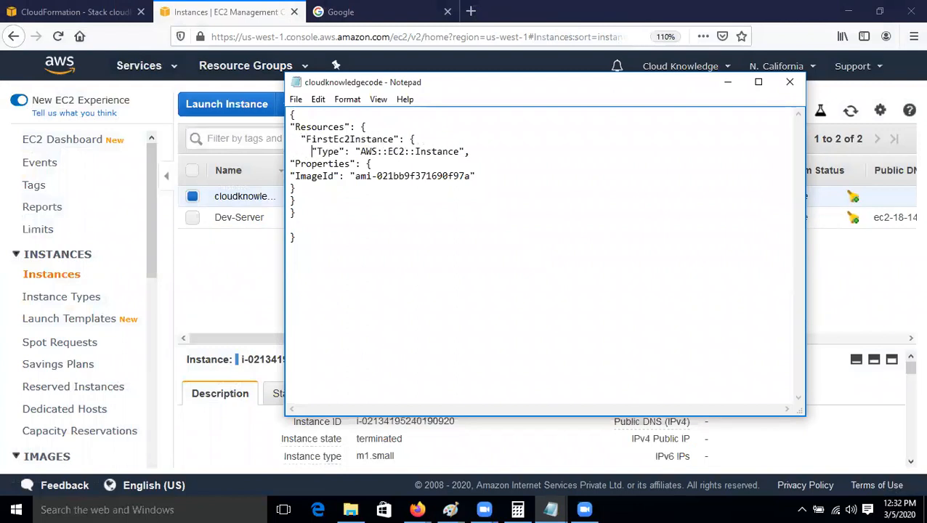
pyautogui.click(290, 164)
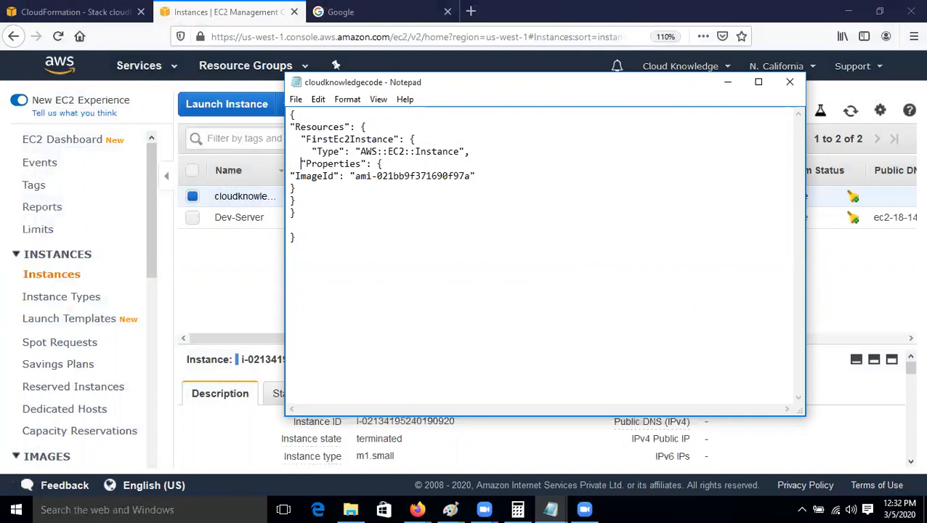
pyautogui.click(290, 176)
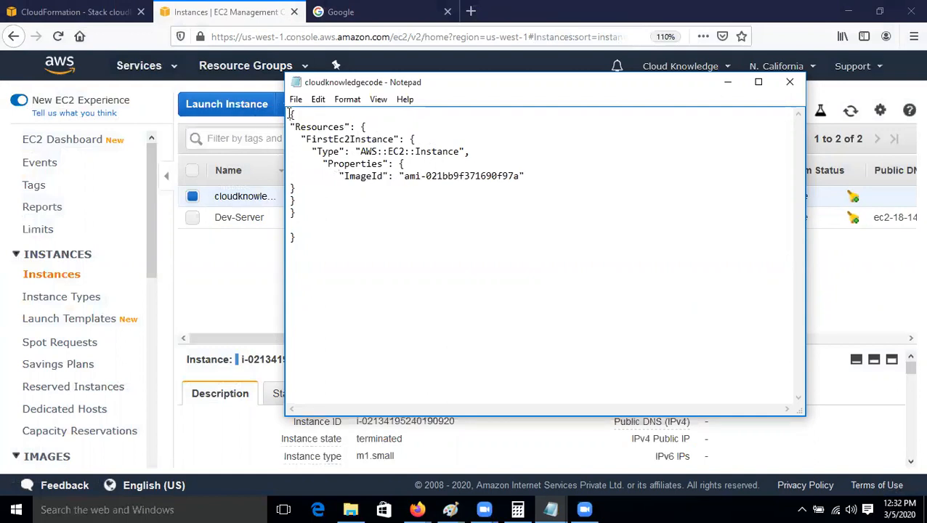
# Highlight the whole template in Notepad and remove the third closing brace after the "ImageId" line
pyautogui.moveTo(289, 114); pyautogui.dragTo(389, 242)
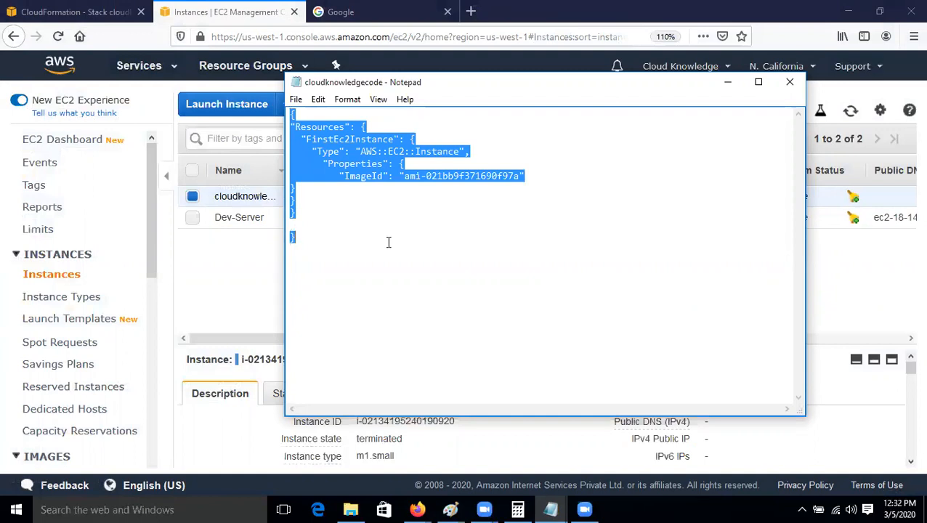
pyautogui.click(388, 242)
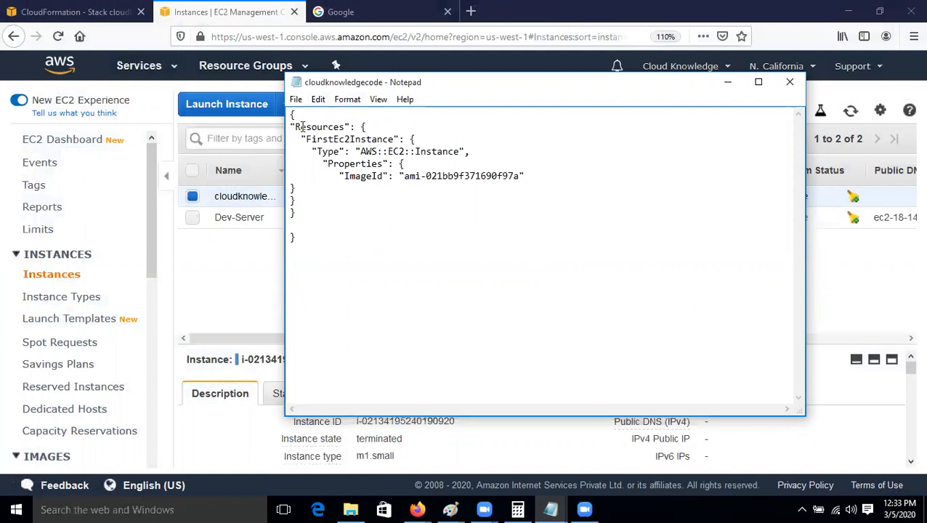
pyautogui.moveTo(294, 123); pyautogui.dragTo(426, 201)
pyautogui.click(397, 216)
pyautogui.moveTo(291, 114); pyautogui.dragTo(445, 218)
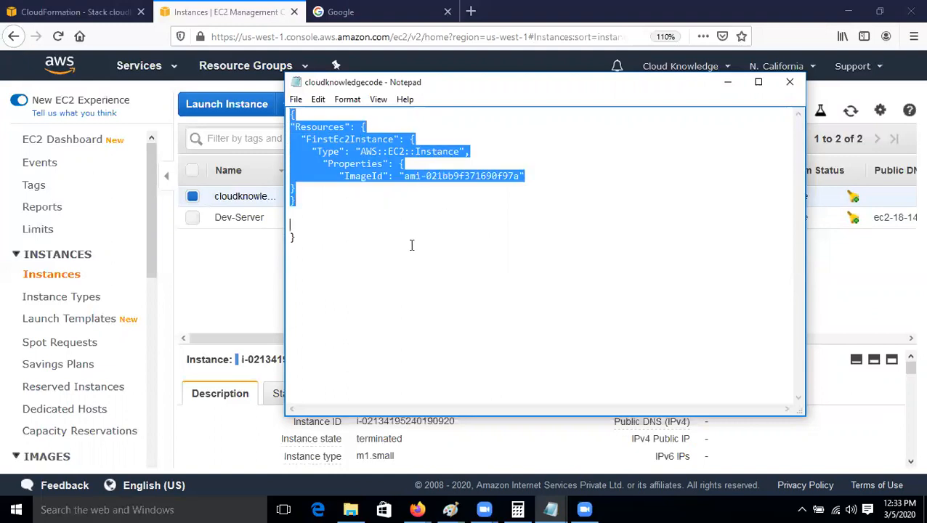
pyautogui.click(359, 256)
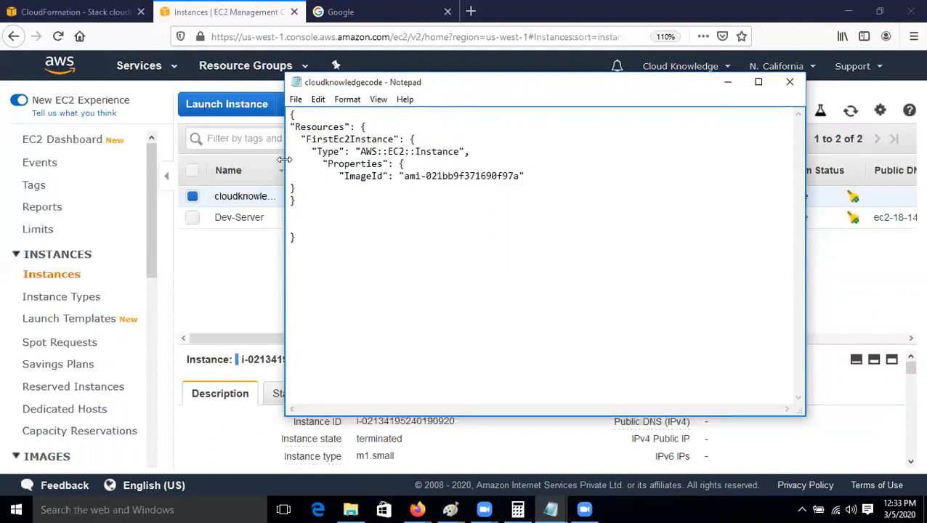
# Examine how the outer, "Resources", "FirstEc2Instance" and "Properties" braces pair up by highlighting them in the Notepad template
pyautogui.moveTo(289, 114); pyautogui.dragTo(300, 116)
pyautogui.moveTo(290, 237); pyautogui.dragTo(308, 233)
pyautogui.moveTo(362, 127); pyautogui.dragTo(289, 126)
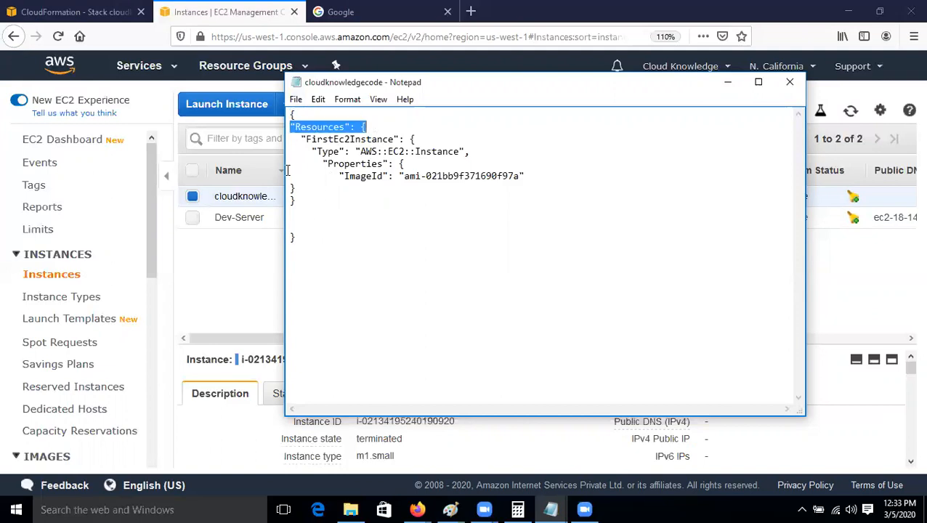
pyautogui.click(290, 210)
pyautogui.moveTo(404, 140); pyautogui.dragTo(417, 140)
pyautogui.moveTo(290, 188); pyautogui.dragTo(296, 189)
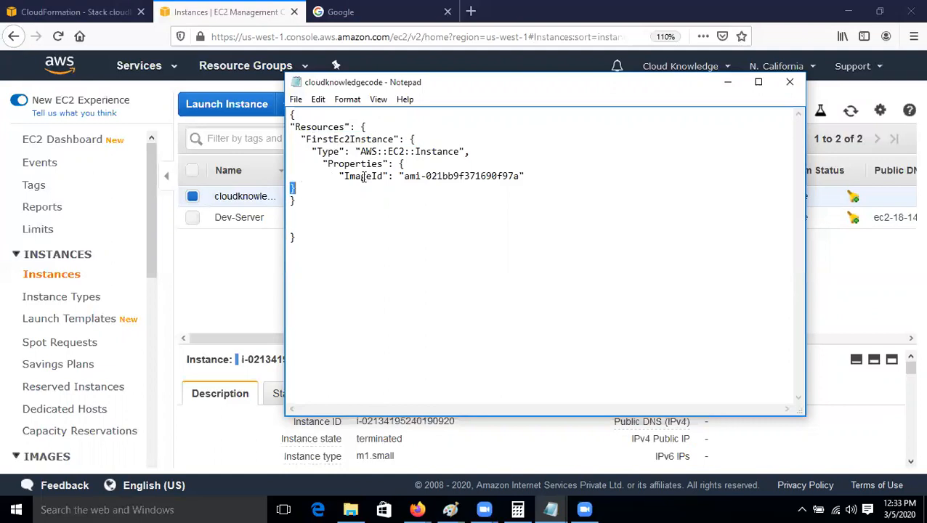
pyautogui.moveTo(398, 164); pyautogui.dragTo(428, 164)
# Switch to the Google page in Firefox, search for "online json editor" and open the JSON Editor Online result
pyautogui.click(354, 15)
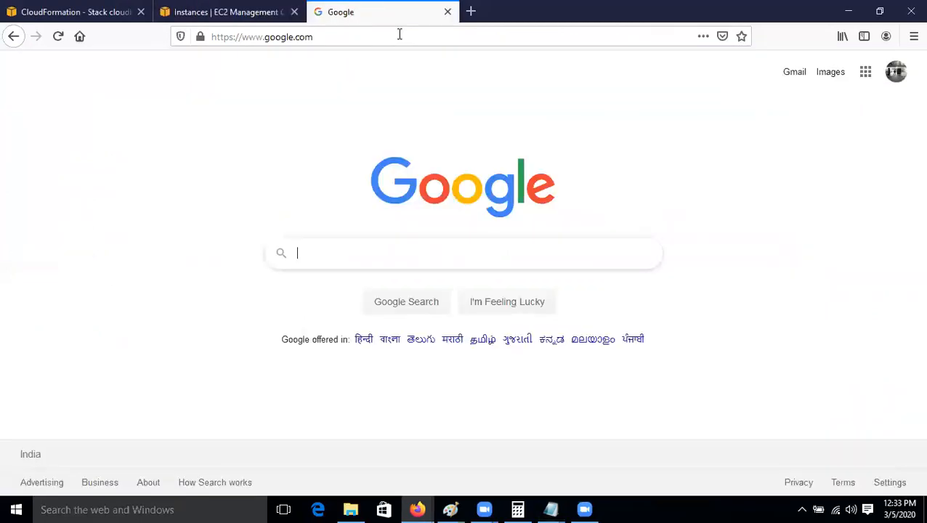
pyautogui.click(347, 252)
pyautogui.write('online')
pyautogui.press('Down')
pyautogui.press('Return')
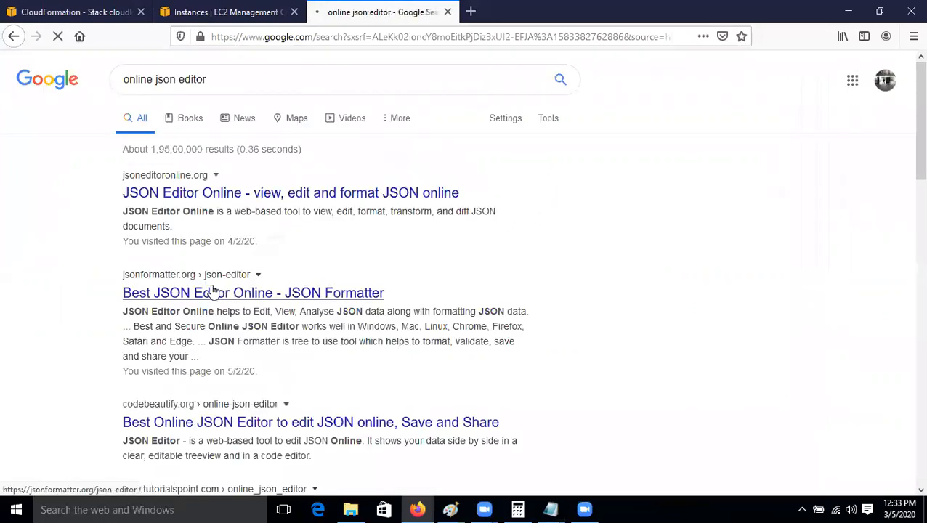
pyautogui.click(238, 201)
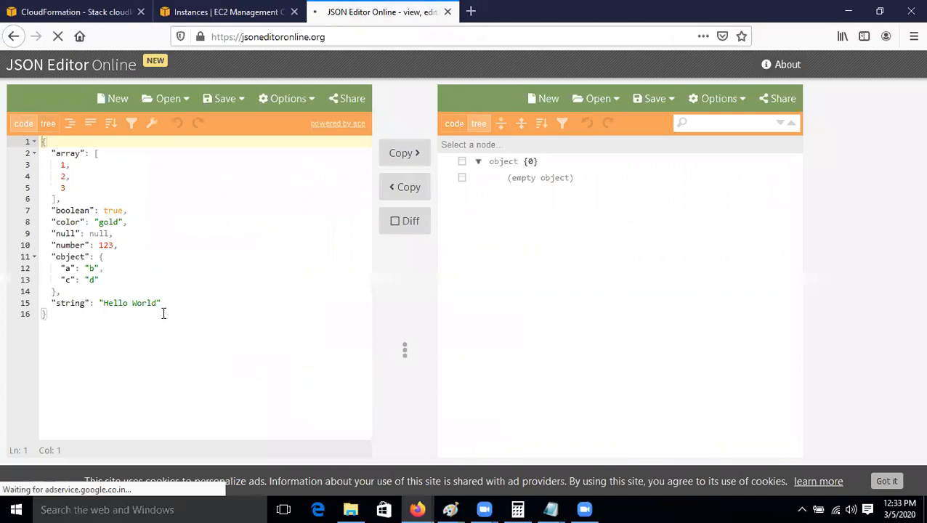
# Replace the sample JSON in the code editor with an outer brace pair containing the line "Resources": {
pyautogui.moveTo(123, 334); pyautogui.dragTo(25, 139)
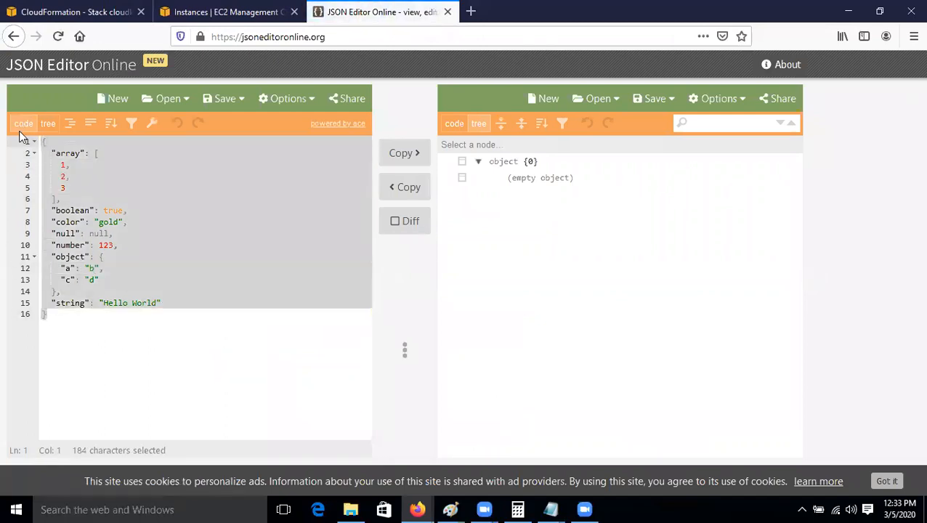
pyautogui.write('{')
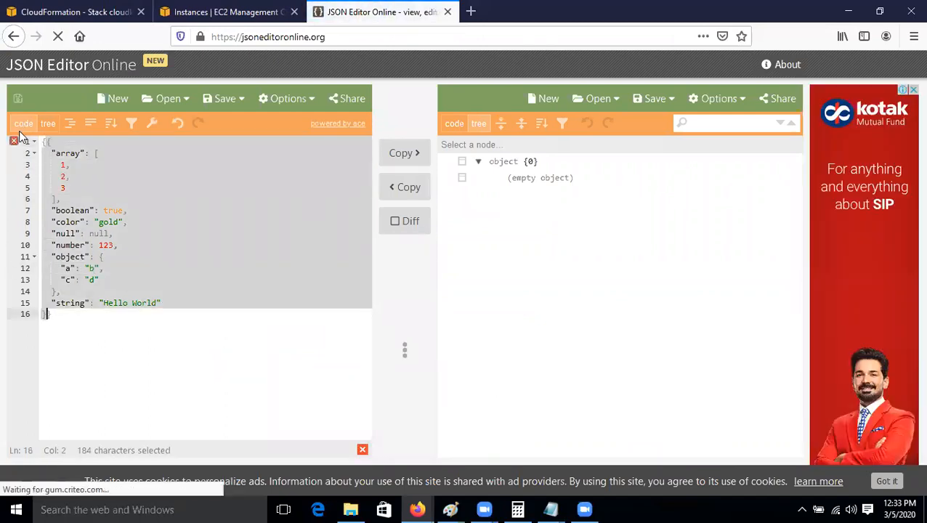
pyautogui.press('BackSpace')
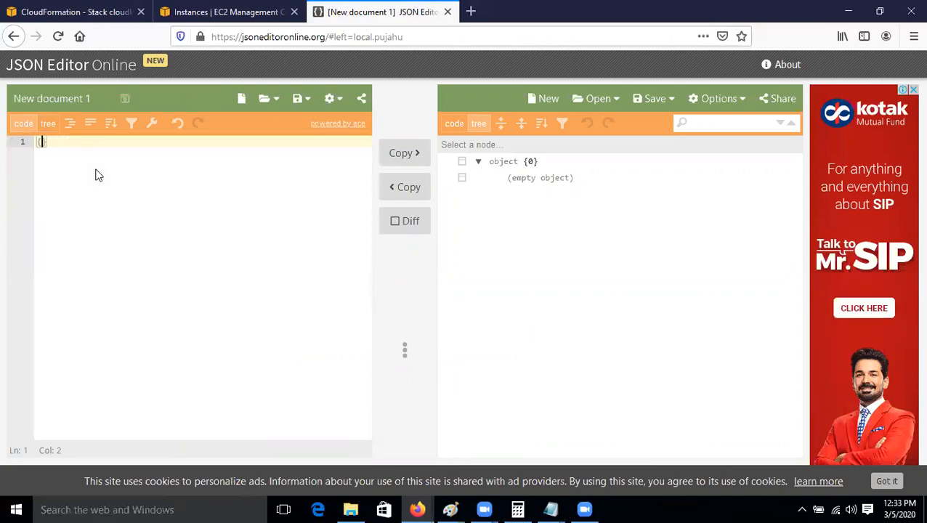
pyautogui.press('Return')
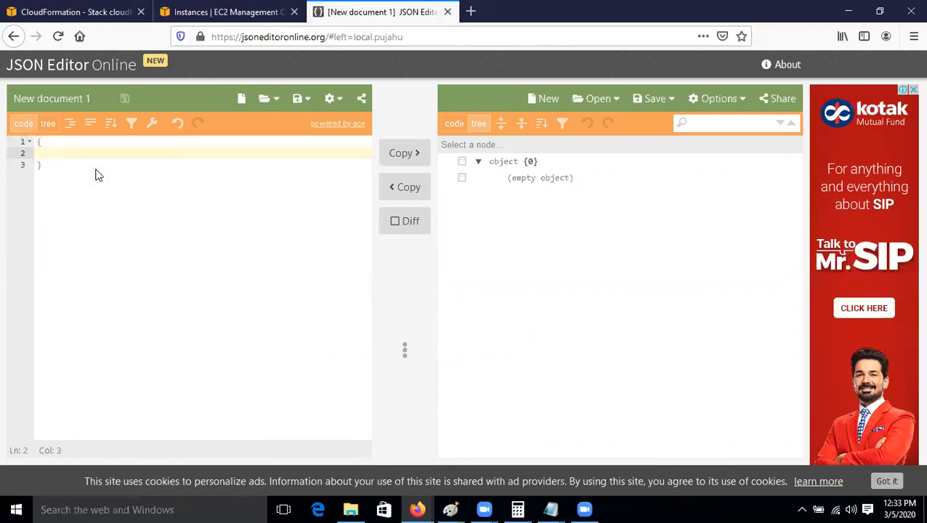
pyautogui.write('"Resources":')
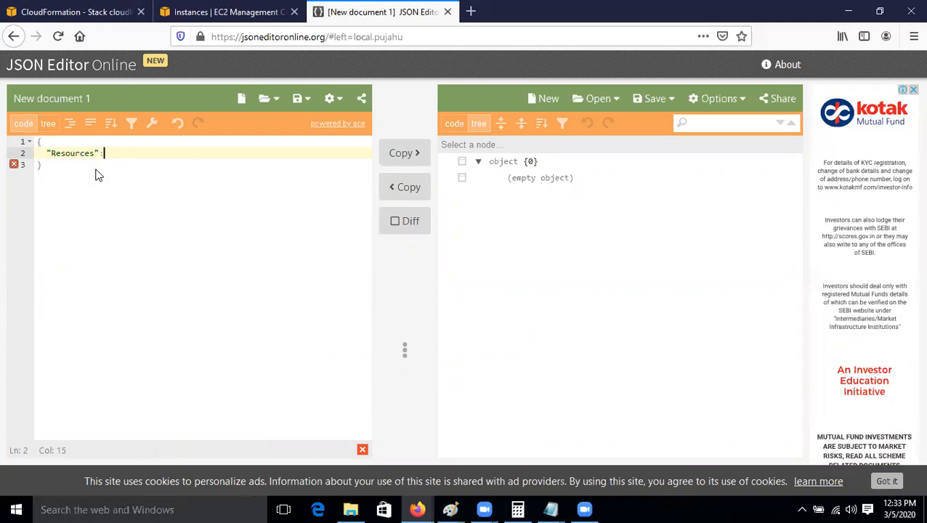
pyautogui.write(' {')
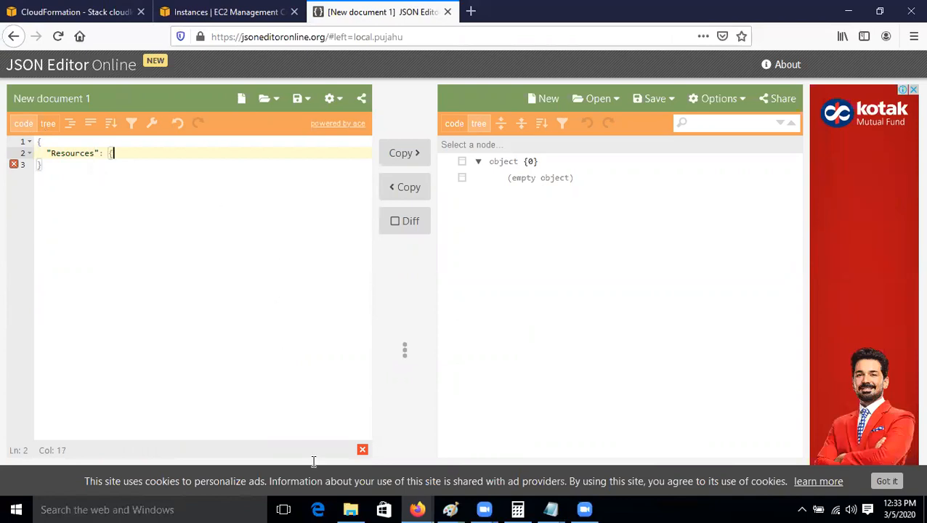
# Return to the cloudknowledgecode file in Notepad, restore its missing third closing brace and copy the whole template
pyautogui.hotkey('alt', 'Tab')
pyautogui.click(292, 216)
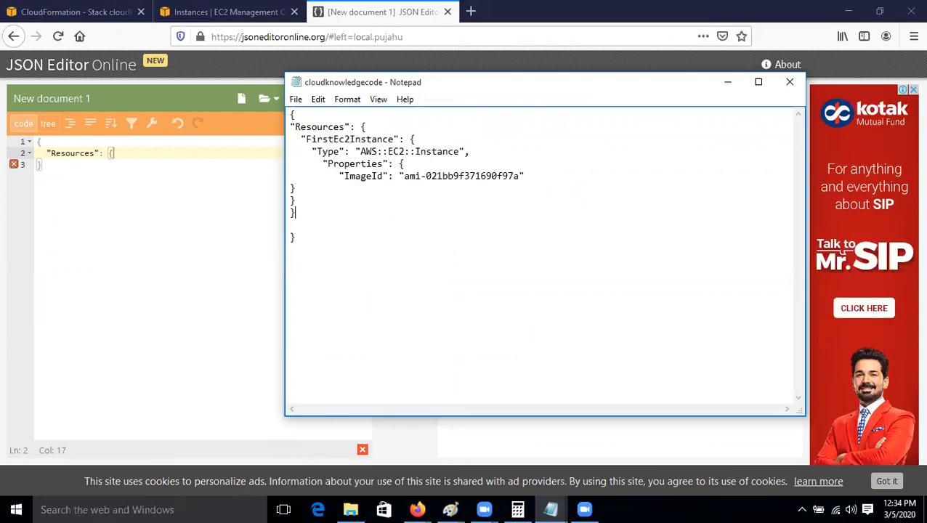
pyautogui.hotkey('ctrl', 'a')
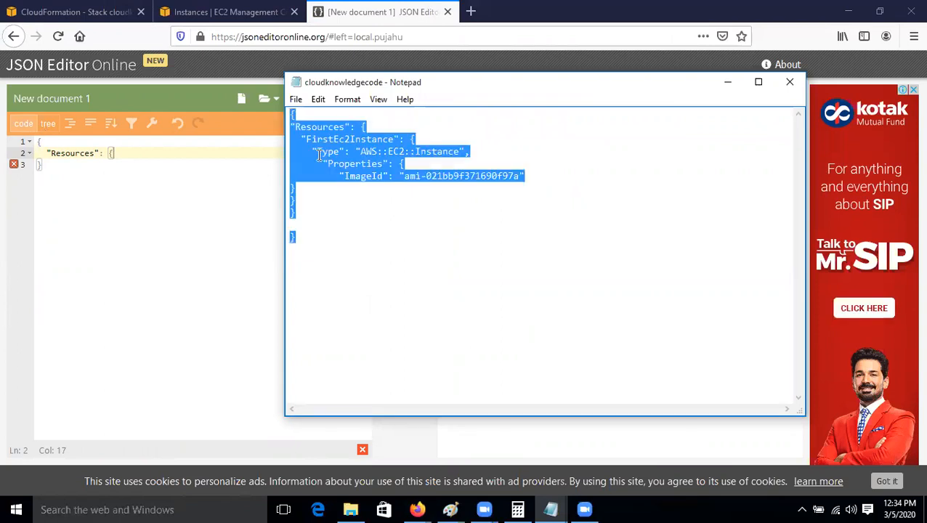
pyautogui.rightClick(320, 157)
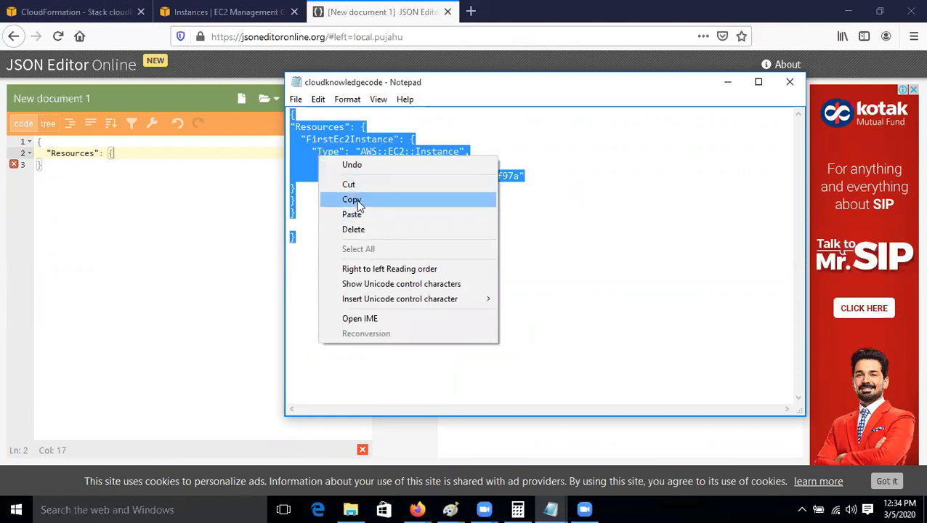
pyautogui.click(351, 199)
# Replace everything in the JSON Editor Online code pane with the copied template
pyautogui.click(75, 182)
pyautogui.hotkey('ctrl', 'a')
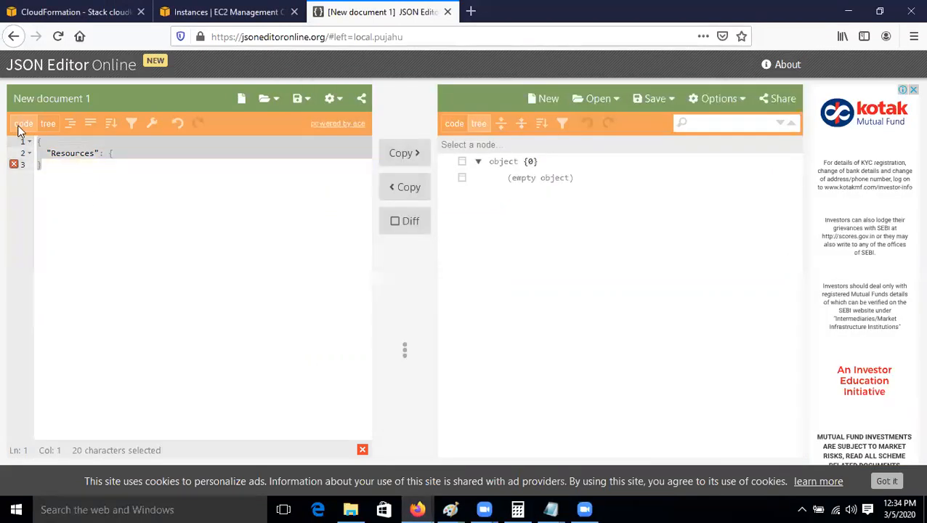
pyautogui.hotkey('ctrl', 'v')
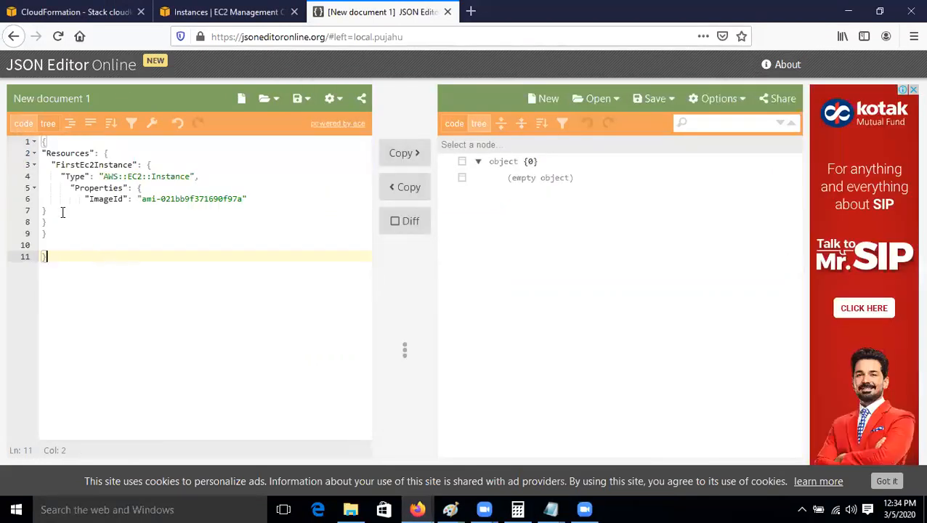
# Reduce the indentation of the "Type", "Properties" and "ImageId" lines so they align with "FirstEc2Instance"
pyautogui.click(61, 176)
pyautogui.press('BackSpace')
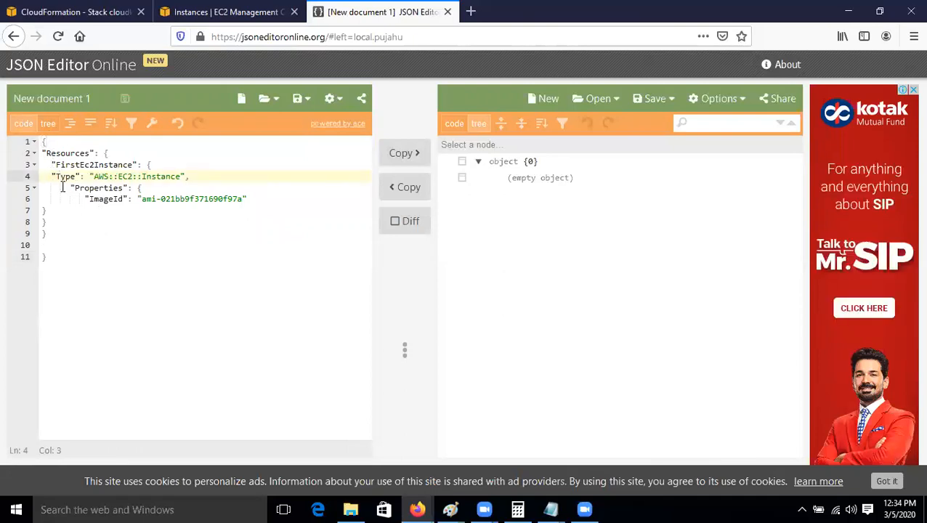
pyautogui.click(70, 188)
pyautogui.press('BackSpace')
pyautogui.press('BackSpace')
pyautogui.press('BackSpace')
pyautogui.click(83, 200)
pyautogui.press('BackSpace')
pyautogui.press('BackSpace')
pyautogui.press('BackSpace')
pyautogui.press('BackSpace')
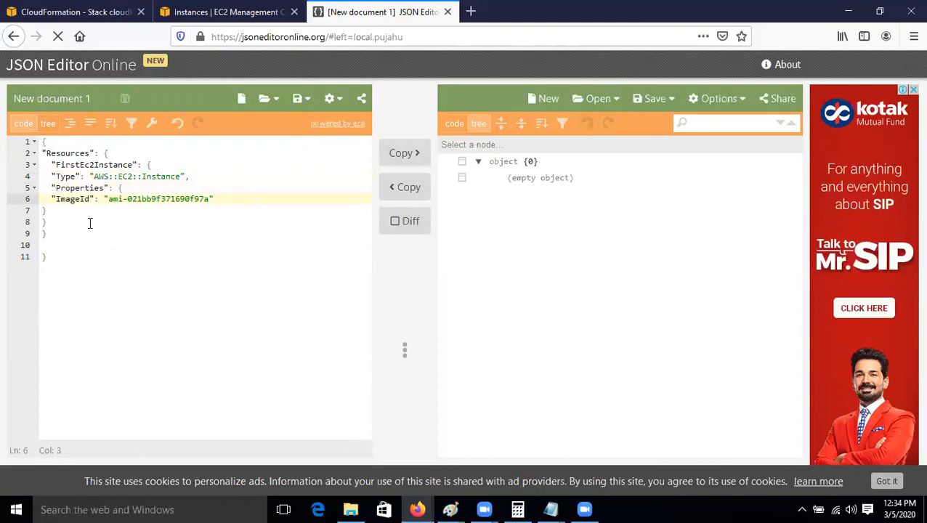
# Format the JSON with proper indentation and line feeds, and highlight the formatted template to review it
pyautogui.click(70, 122)
pyautogui.click(53, 165)
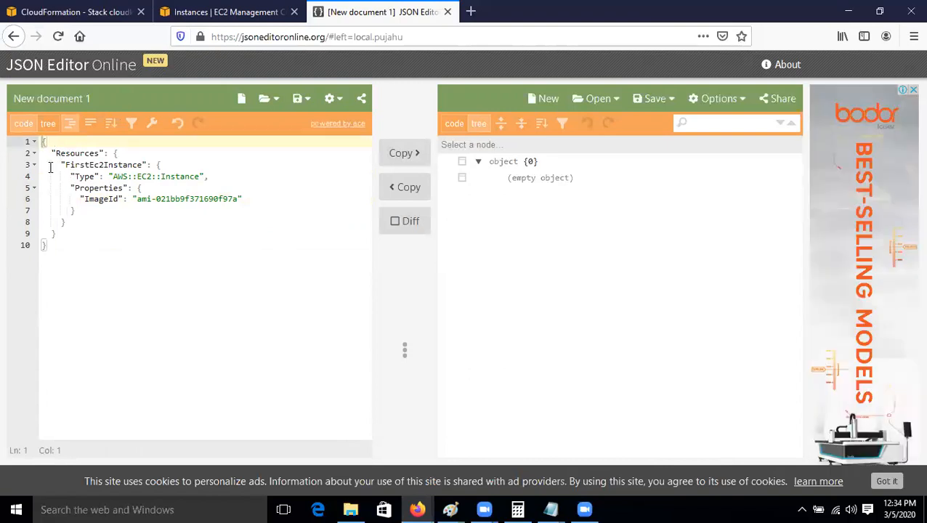
pyautogui.moveTo(42, 141); pyautogui.dragTo(144, 217)
pyautogui.click(119, 245)
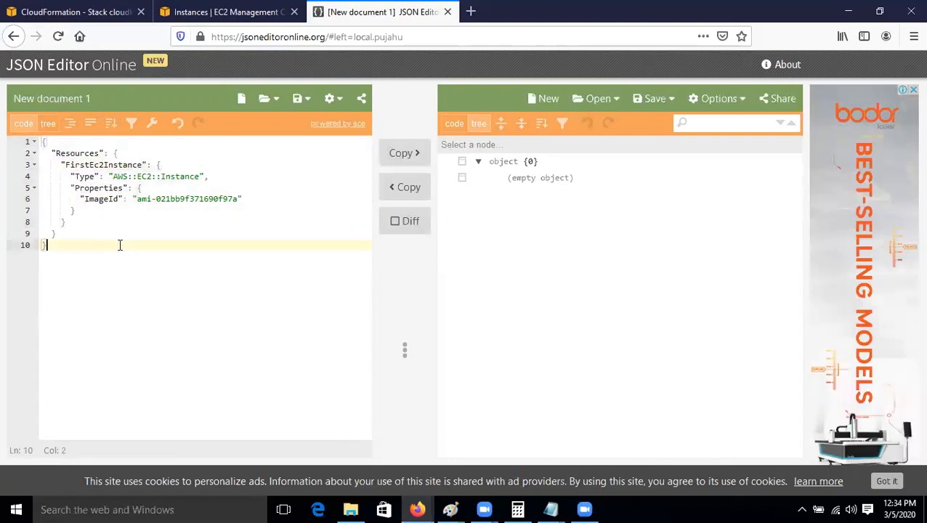
# Delete the closing quotation mark after "Properties", put it back, and check the punctuation after "ImageId"
pyautogui.click(125, 188)
pyautogui.press('Delete')
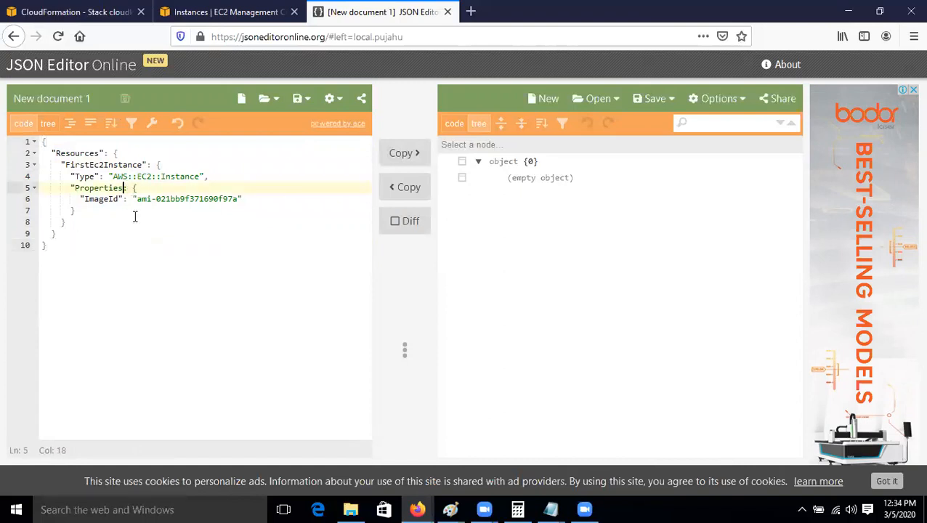
pyautogui.moveTo(16, 190)
pyautogui.write('"')
pyautogui.moveTo(122, 198); pyautogui.dragTo(128, 198)
pyautogui.press('Right')
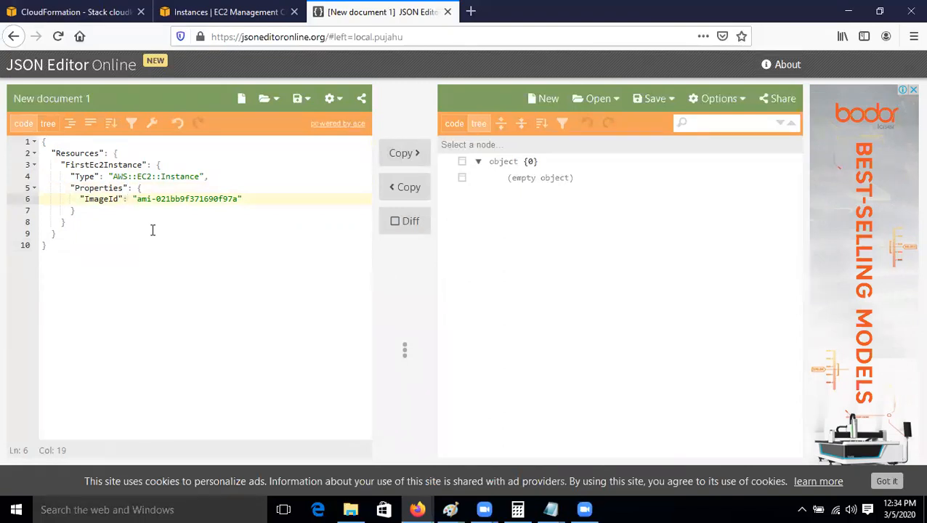
# Remove the closing brace on line 9, retype it and format the JSON again
pyautogui.press('Down')
pyautogui.press('Down')
pyautogui.press('Down')
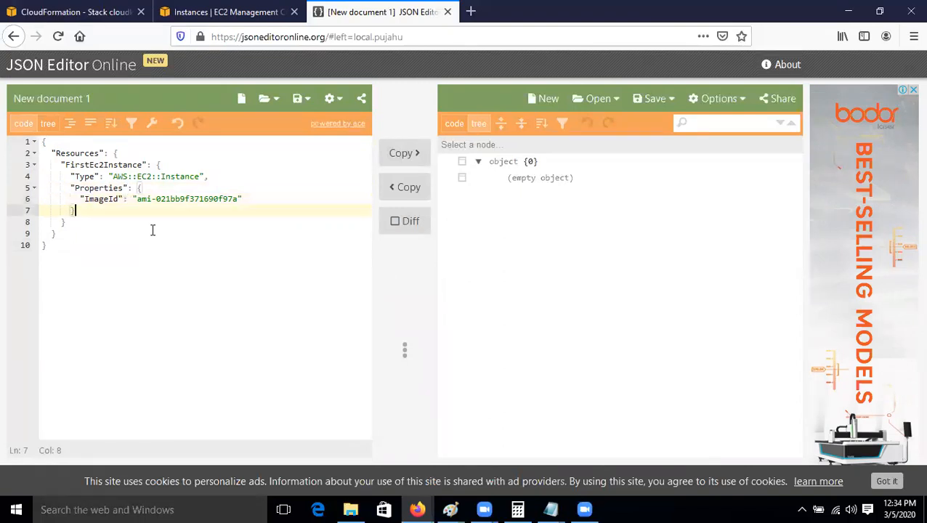
pyautogui.press('BackSpace')
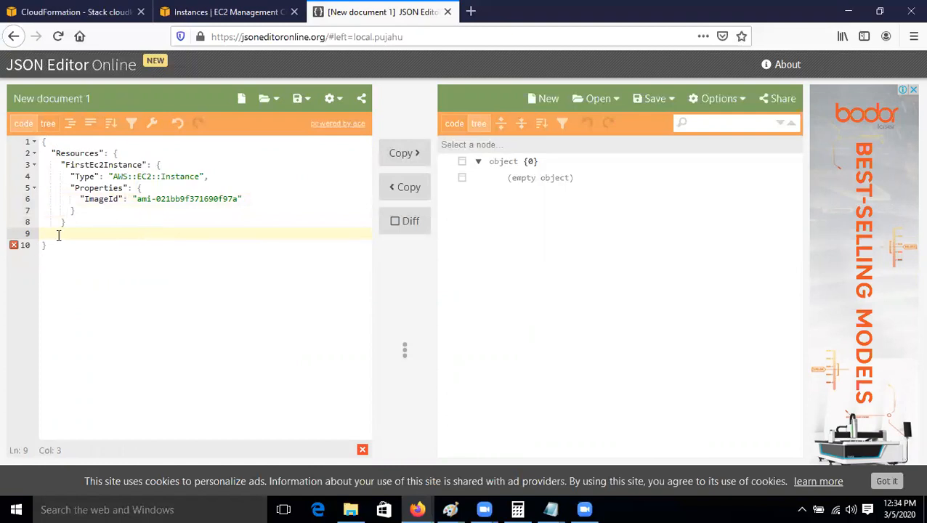
pyautogui.write('}')
pyautogui.click(71, 122)
pyautogui.click(119, 251)
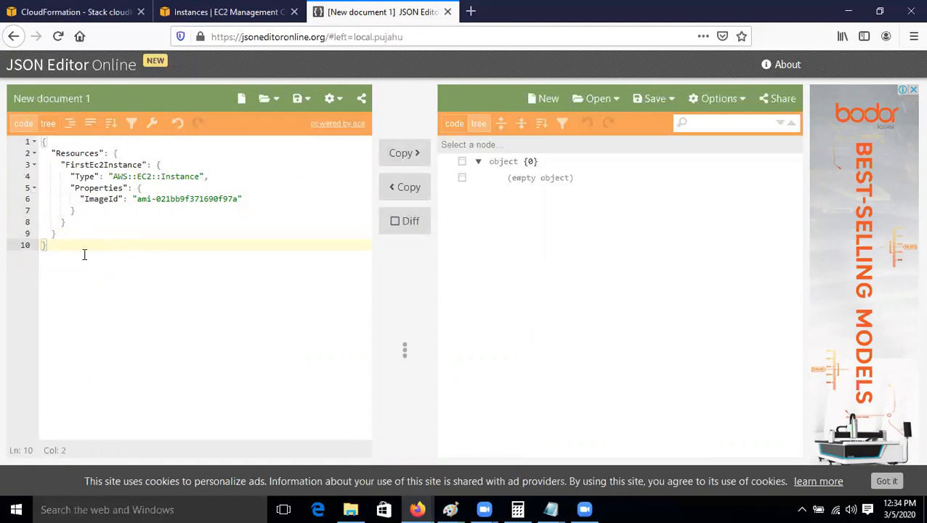
# Highlight the opening braces of the template one after another to check each against its matching closing brace
pyautogui.click(128, 220)
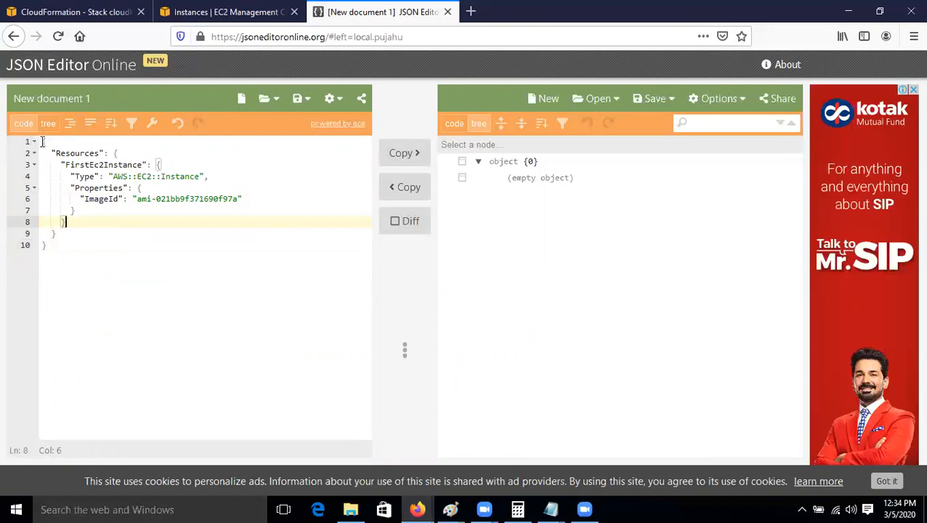
pyautogui.moveTo(42, 142); pyautogui.dragTo(52, 142)
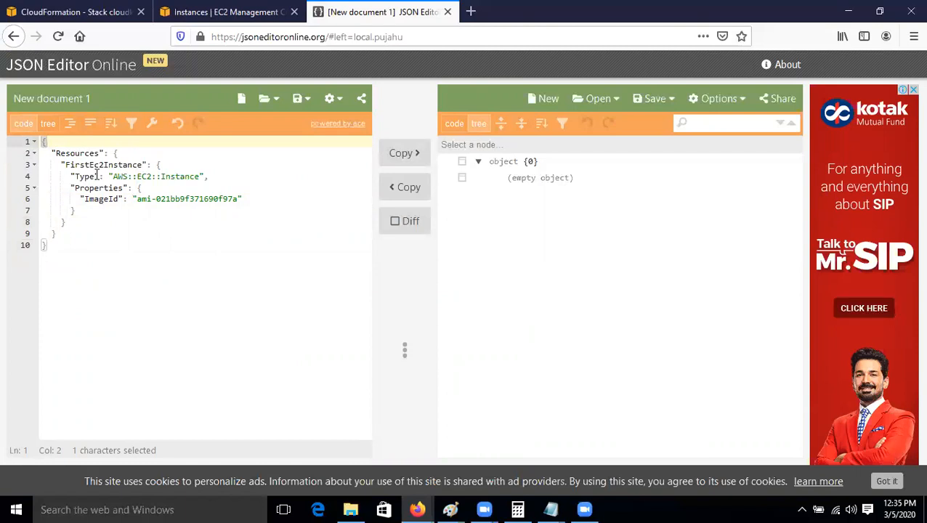
pyautogui.moveTo(113, 153); pyautogui.dragTo(120, 152)
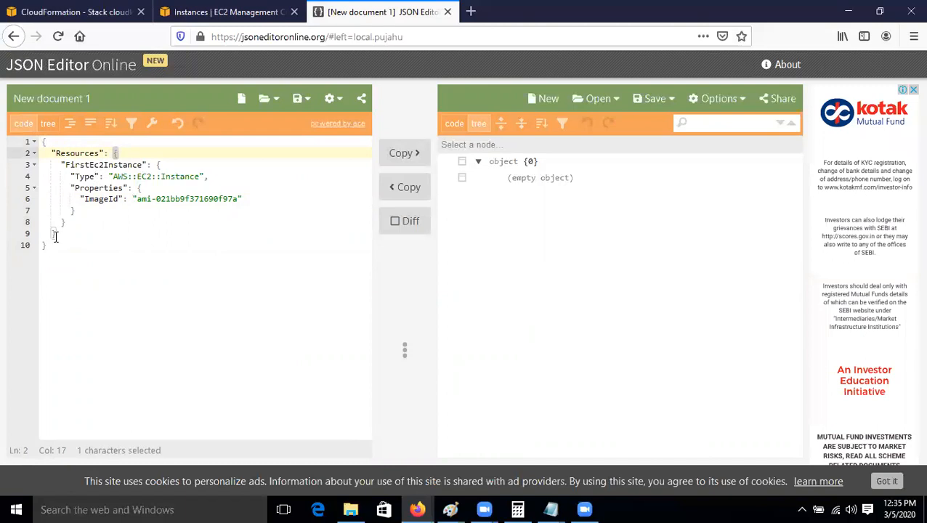
pyautogui.moveTo(155, 164); pyautogui.dragTo(142, 188)
pyautogui.click(89, 254)
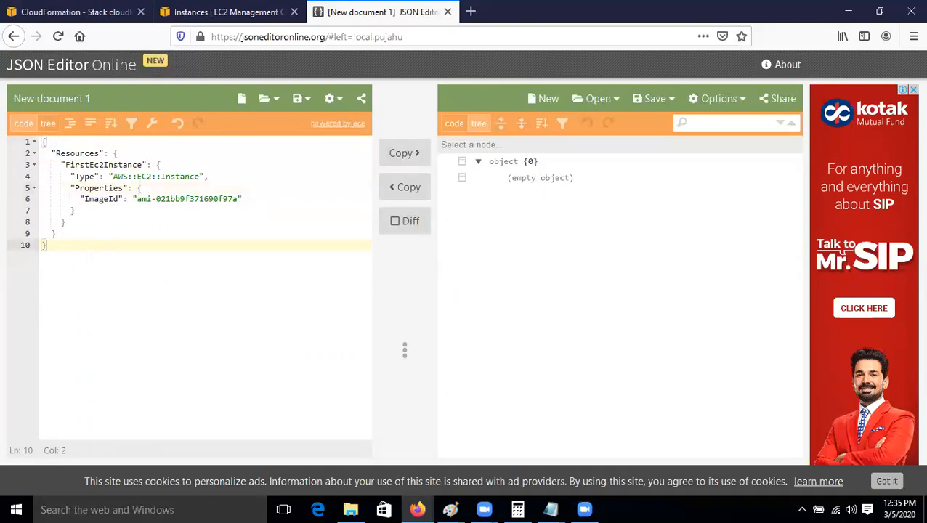
# Select the entire formatted template from the first to the last brace and copy it
pyautogui.moveTo(77, 235); pyautogui.dragTo(42, 142)
pyautogui.click(129, 240)
pyautogui.moveTo(47, 246); pyautogui.dragTo(26, 149)
pyautogui.rightClick(79, 170)
pyautogui.click(120, 219)
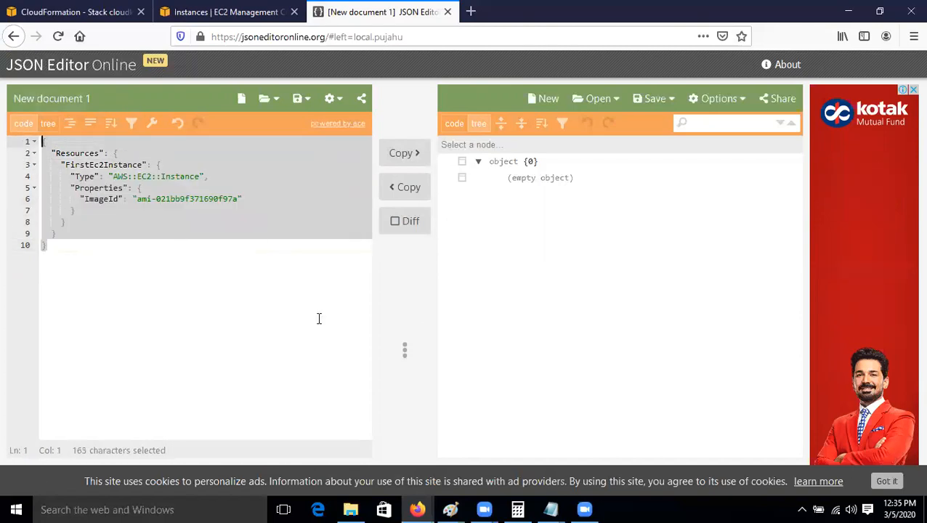
# Try pasting the copied template into a new Notepad document, and close it without saving
pyautogui.press('super+r')
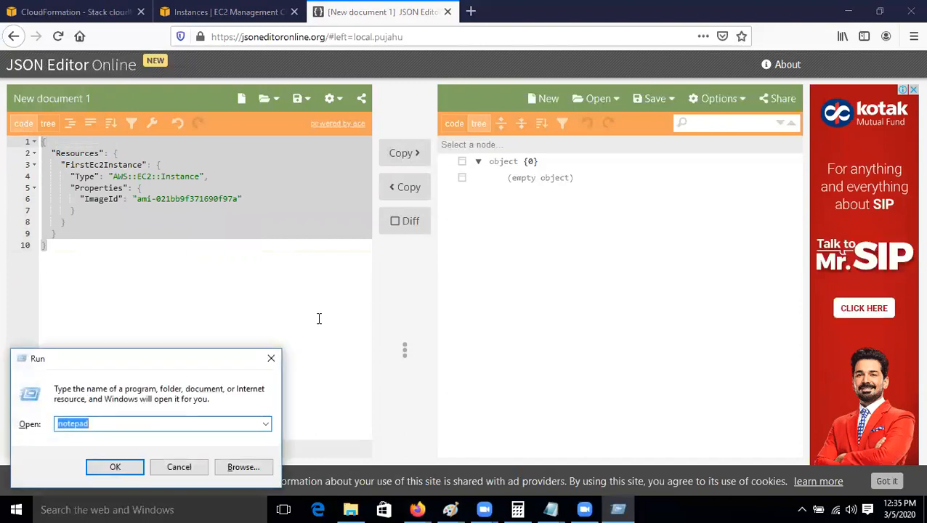
pyautogui.press('Return')
pyautogui.hotkey('ctrl', 'v')
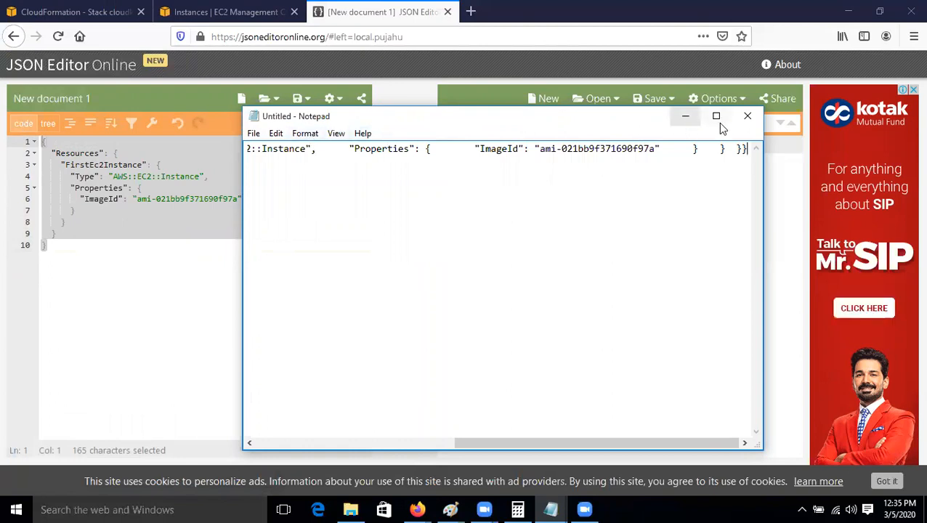
pyautogui.click(743, 116)
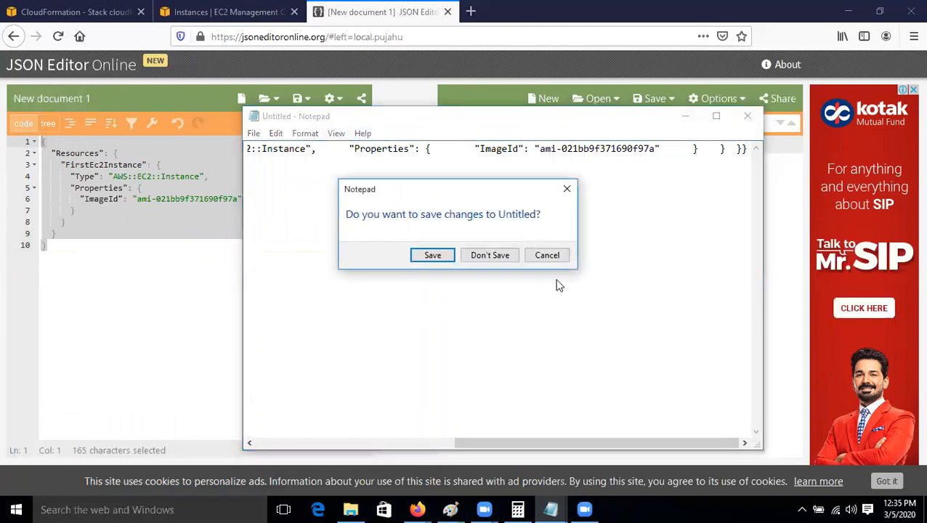
pyautogui.click(490, 255)
# Try the template in a new Notepad document with word wrap turned on, and discard that document unsaved
pyautogui.press('super+r')
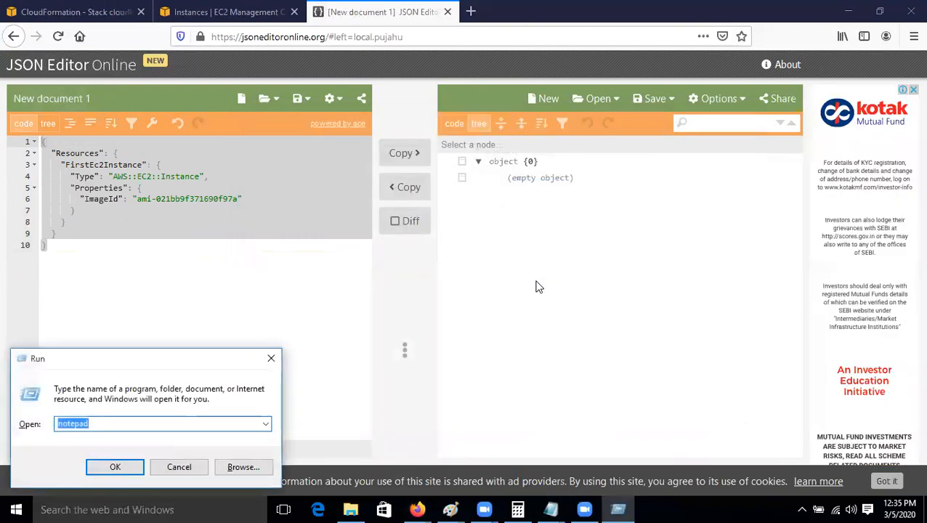
pyautogui.press('Return')
pyautogui.hotkey('ctrl', 'v')
pyautogui.click(305, 133)
pyautogui.click(324, 149)
pyautogui.click(279, 135)
pyautogui.click(316, 136)
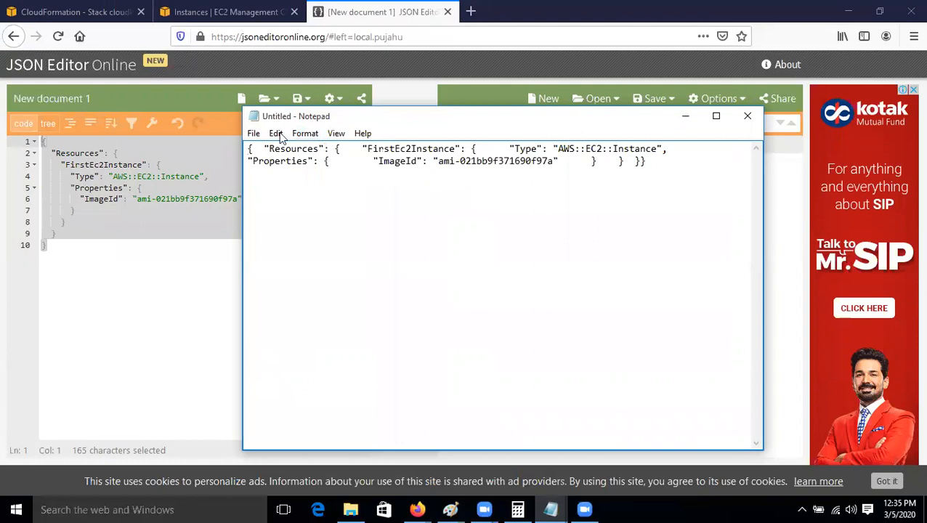
pyautogui.click(305, 134)
pyautogui.click(316, 164)
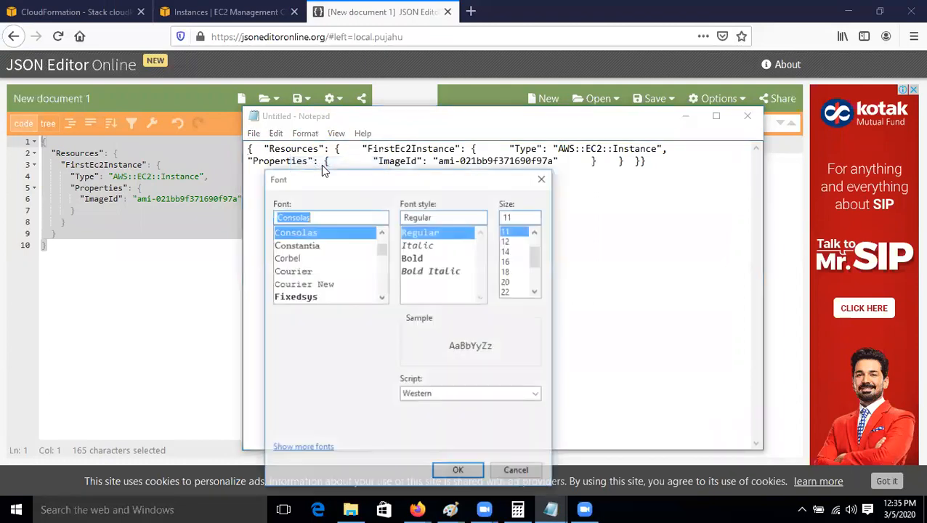
pyautogui.click(543, 178)
pyautogui.click(748, 116)
pyautogui.click(489, 257)
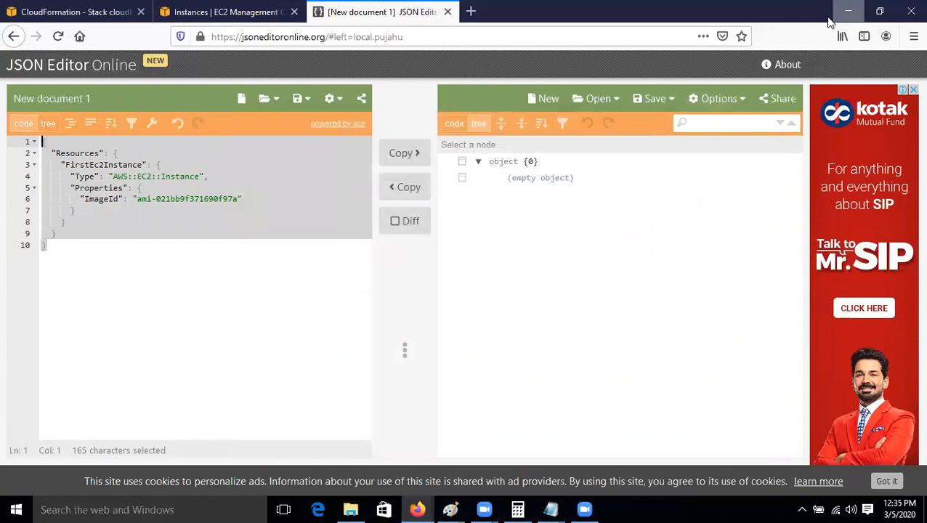
# Show the desktop, search Windows for "no" and launch Notepad++
pyautogui.click(831, 20)
pyautogui.press('super+d')
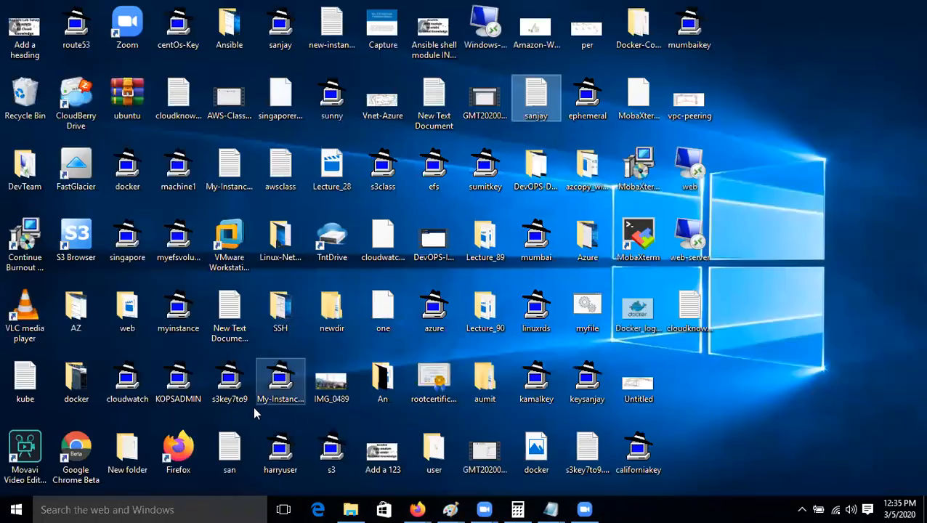
pyautogui.rightClick(791, 275)
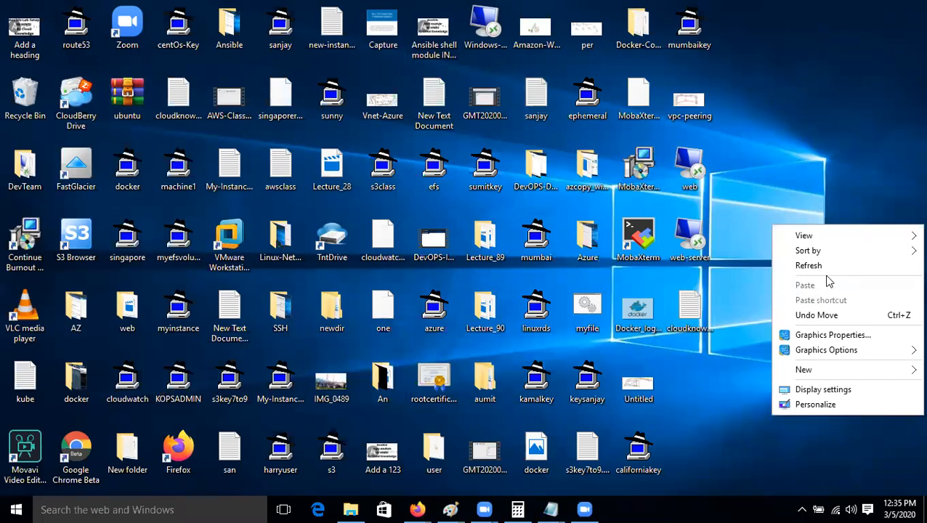
pyautogui.click(9, 508)
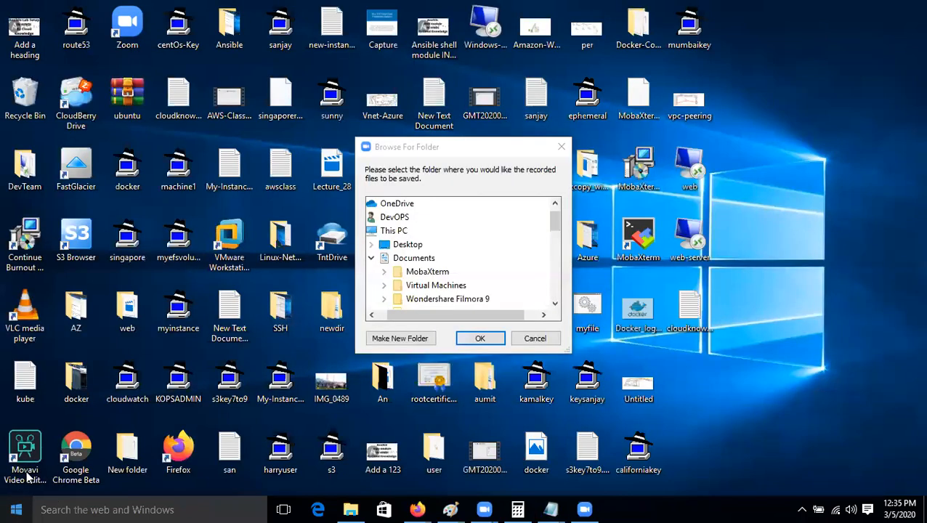
pyautogui.click(9, 509)
pyautogui.click(103, 506)
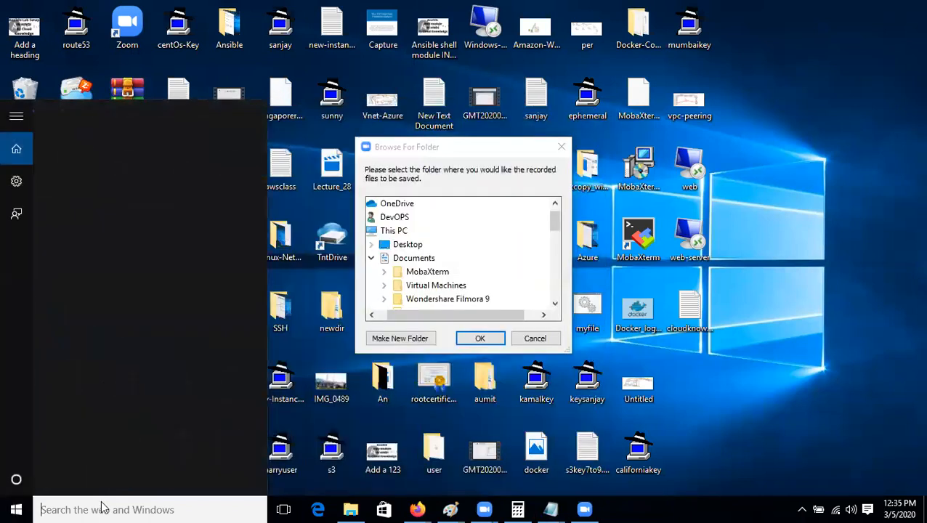
pyautogui.write('no')
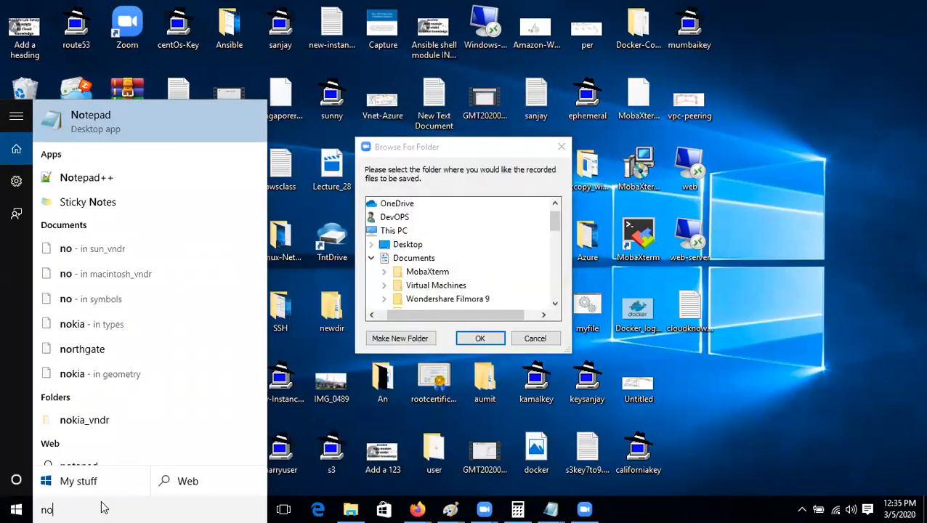
pyautogui.click(103, 186)
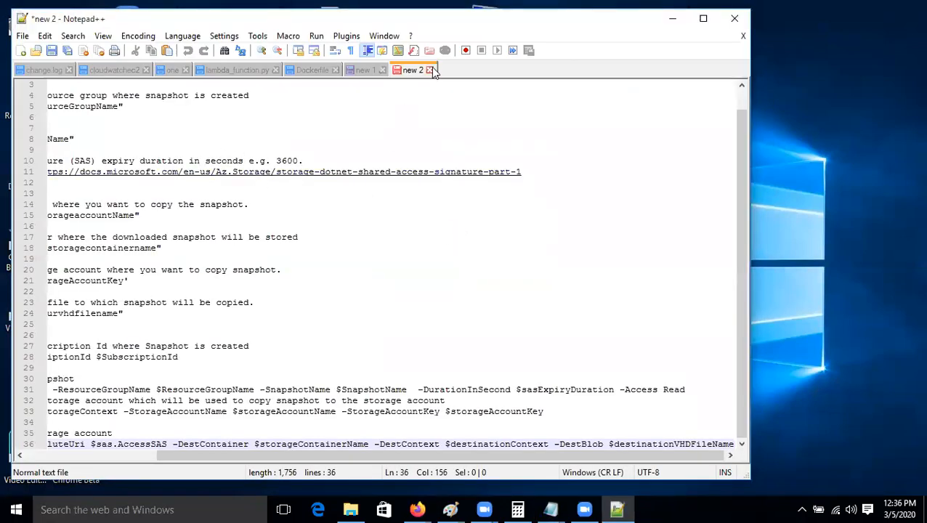
# Paste the copied template into a new blank Notepad++ document and select all of its lines
pyautogui.click(20, 50)
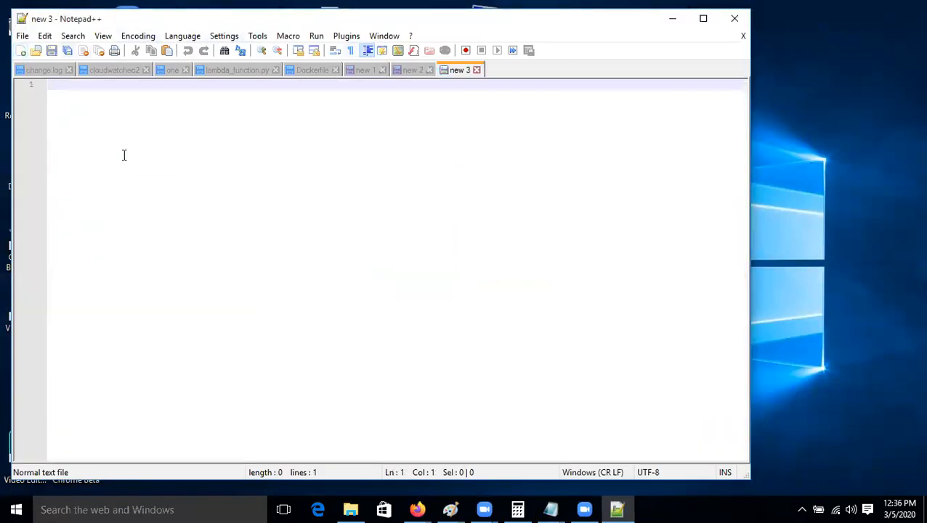
pyautogui.hotkey('ctrl', 'v')
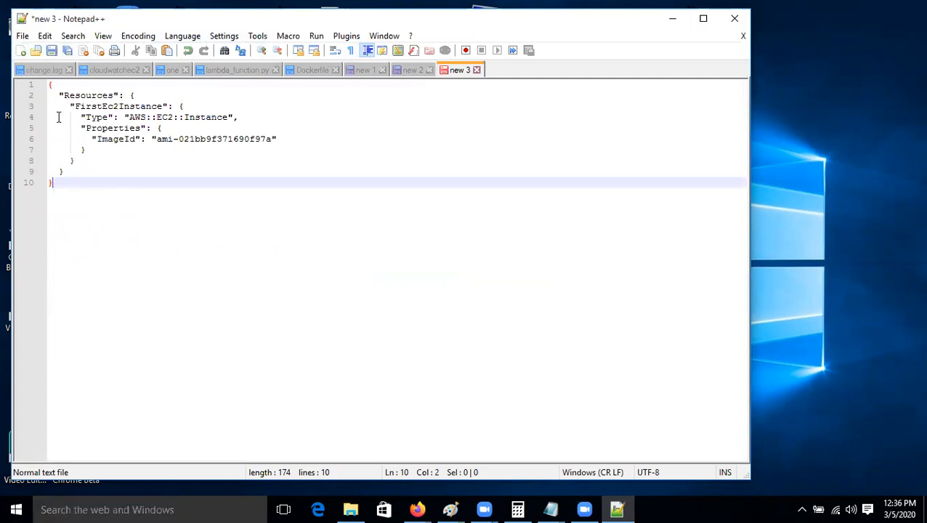
pyautogui.moveTo(49, 88); pyautogui.dragTo(238, 185)
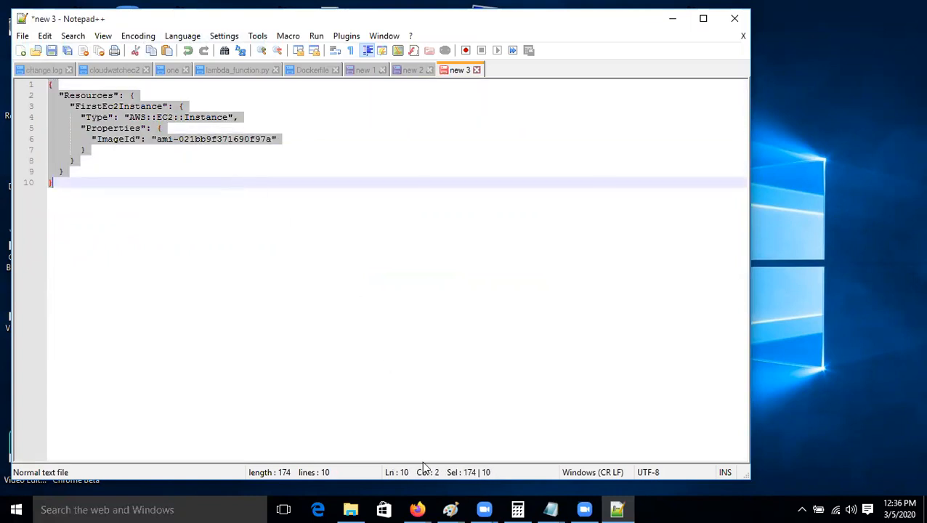
# Return to the AWS console in Firefox and refresh the cloudknowledge stack's events and the EC2 instances list
pyautogui.moveTo(417, 508)
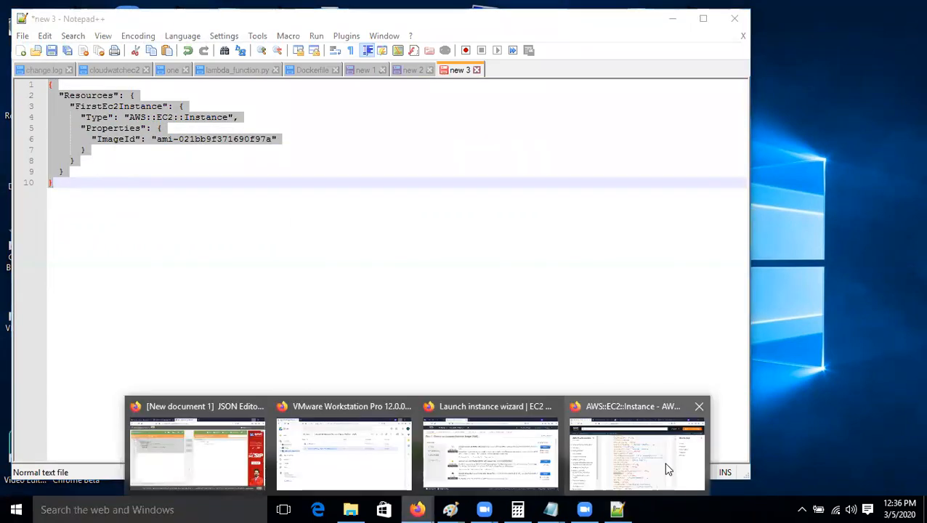
pyautogui.click(667, 464)
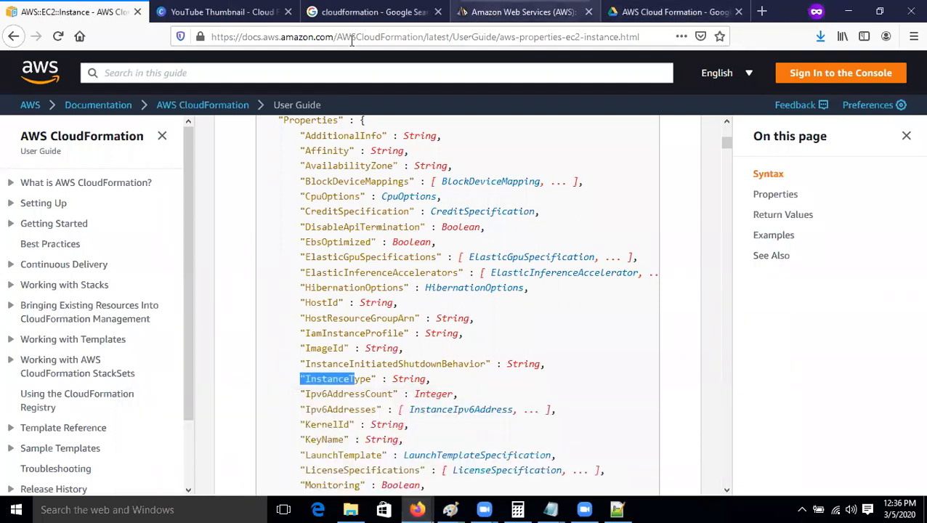
pyautogui.click(430, 508)
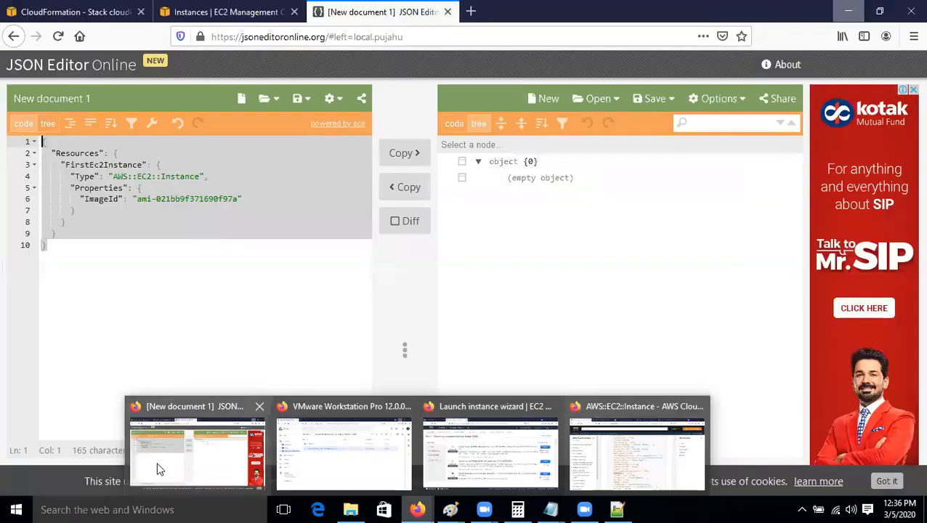
pyautogui.click(159, 467)
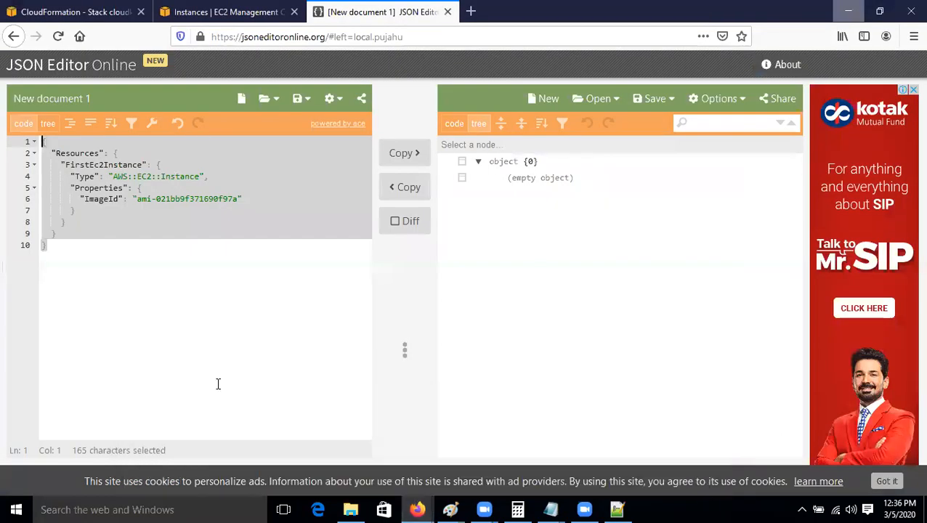
pyautogui.click(10, 7)
pyautogui.click(869, 186)
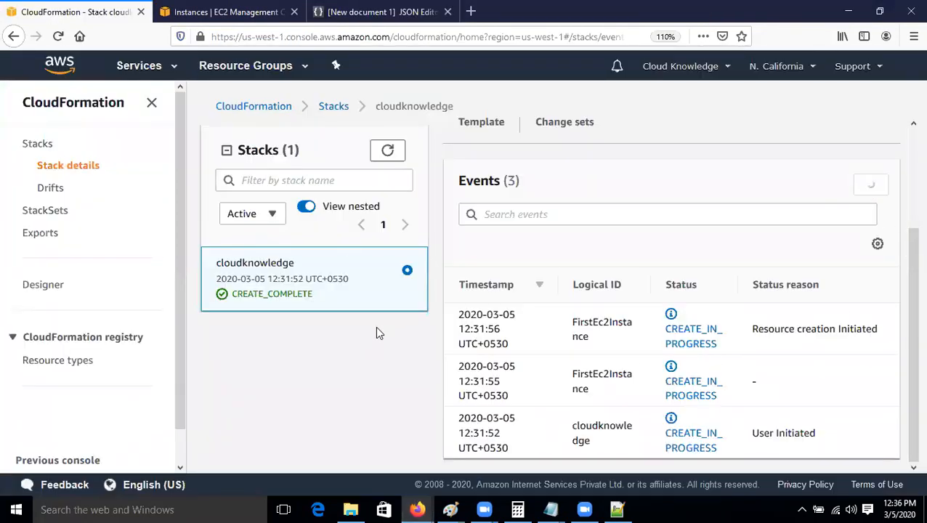
pyautogui.click(280, 12)
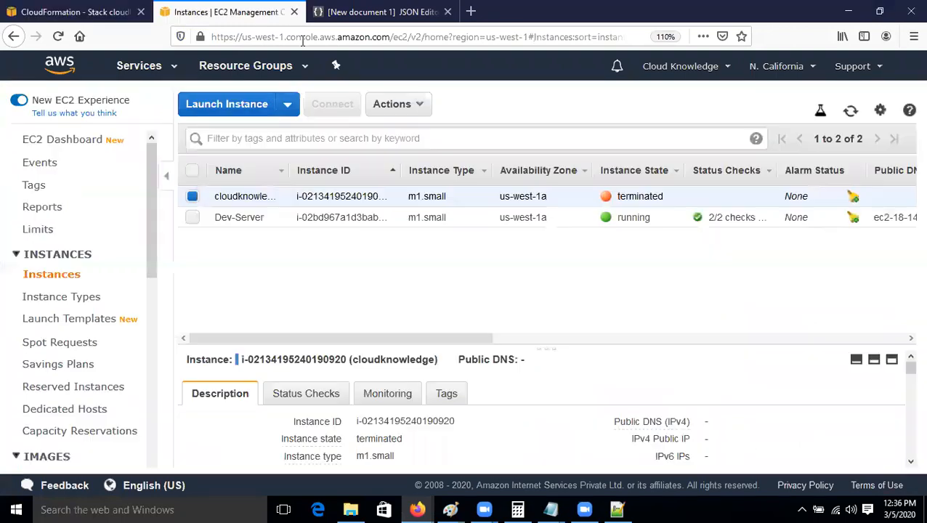
pyautogui.click(850, 113)
# Delete the cloudknowledge stack from the CloudFormation stacks list and confirm the deletion
pyautogui.click(77, 12)
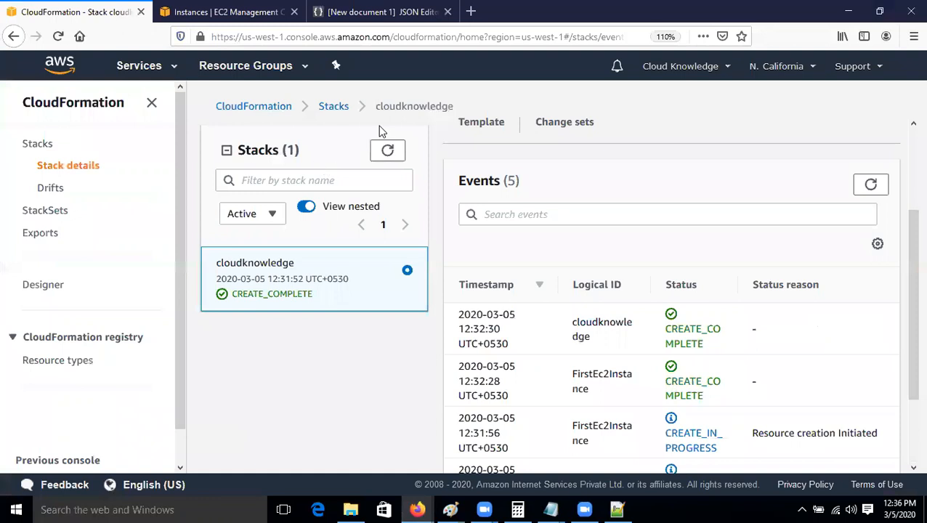
pyautogui.click(331, 107)
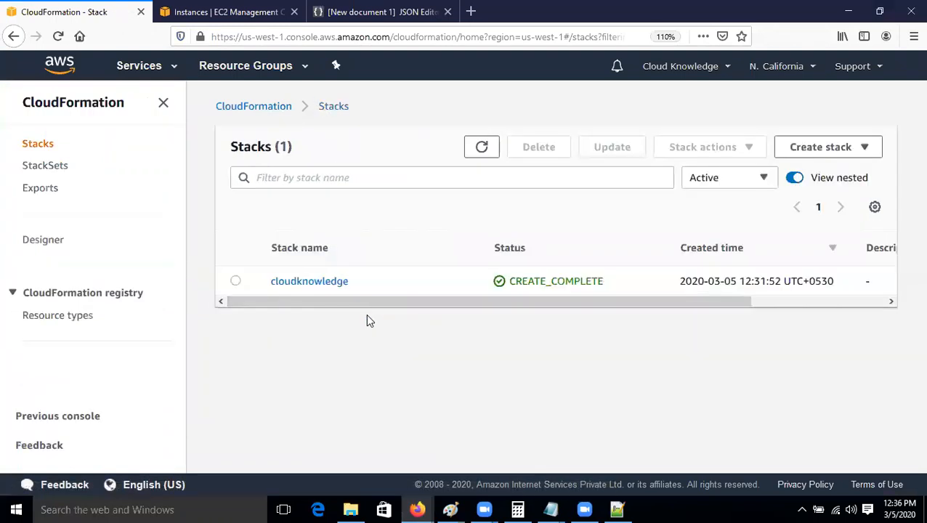
pyautogui.click(236, 281)
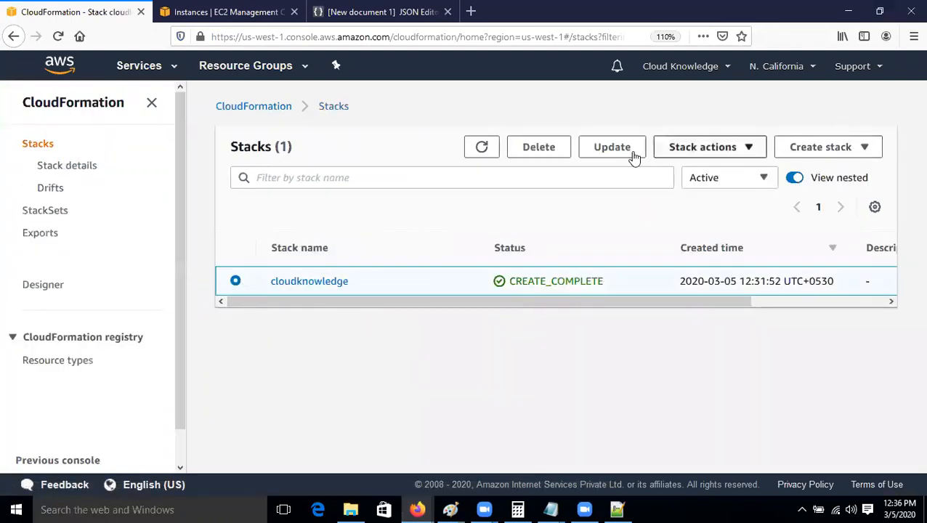
pyautogui.click(538, 148)
pyautogui.click(643, 324)
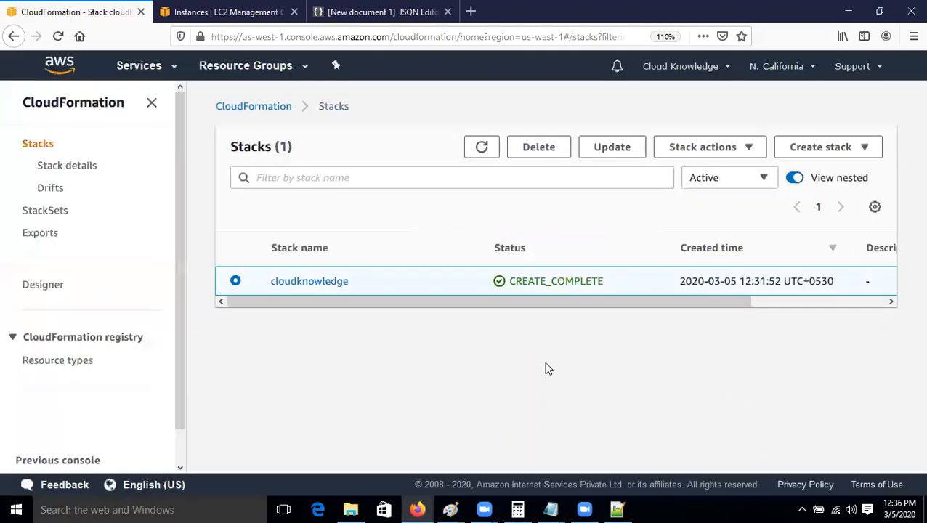
# Refresh the stacks list repeatedly and reload the page to check the deletion status of the cloudknowledge stack
pyautogui.click(481, 186)
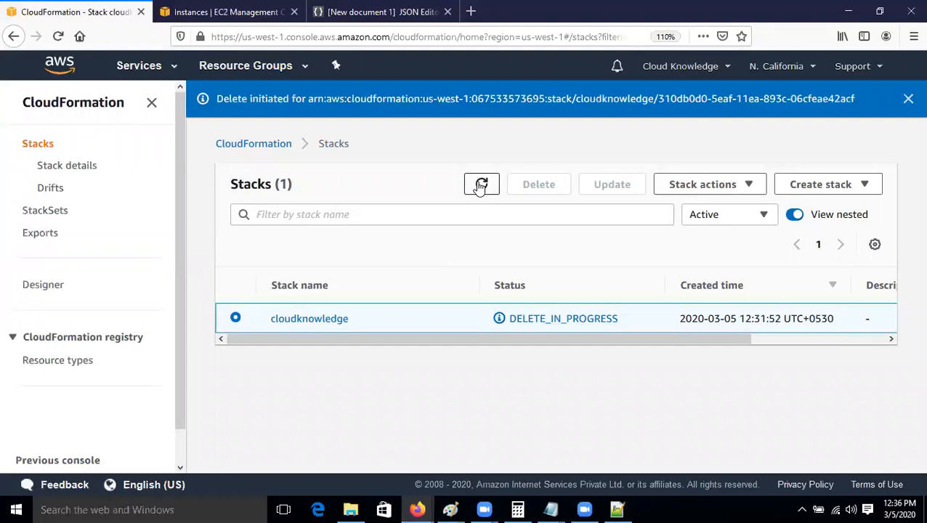
pyautogui.click(479, 187)
pyautogui.click(492, 189)
pyautogui.click(493, 189)
pyautogui.click(494, 188)
pyautogui.click(494, 188)
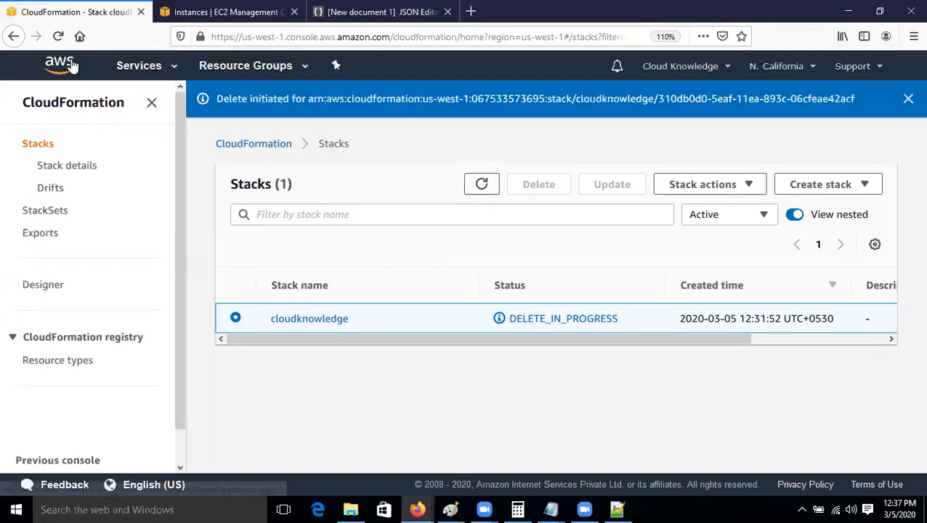
pyautogui.click(59, 36)
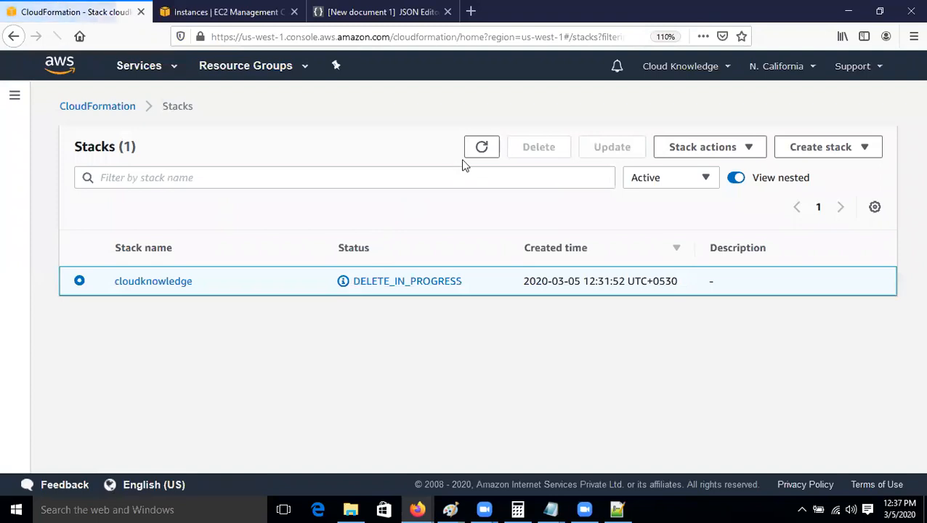
pyautogui.click(483, 149)
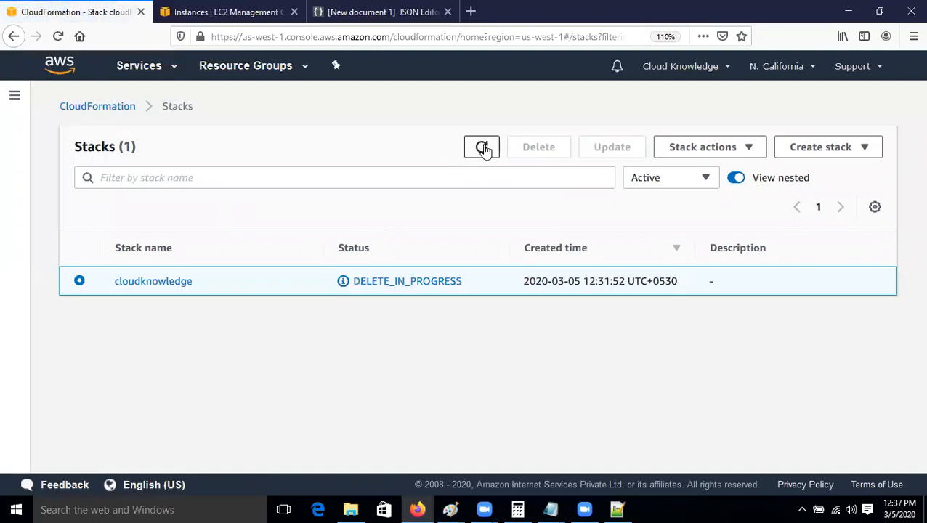
# Refresh the stacks list and the EC2 instances list to check the state of the Dev-Server instance
pyautogui.click(483, 149)
pyautogui.click(263, 10)
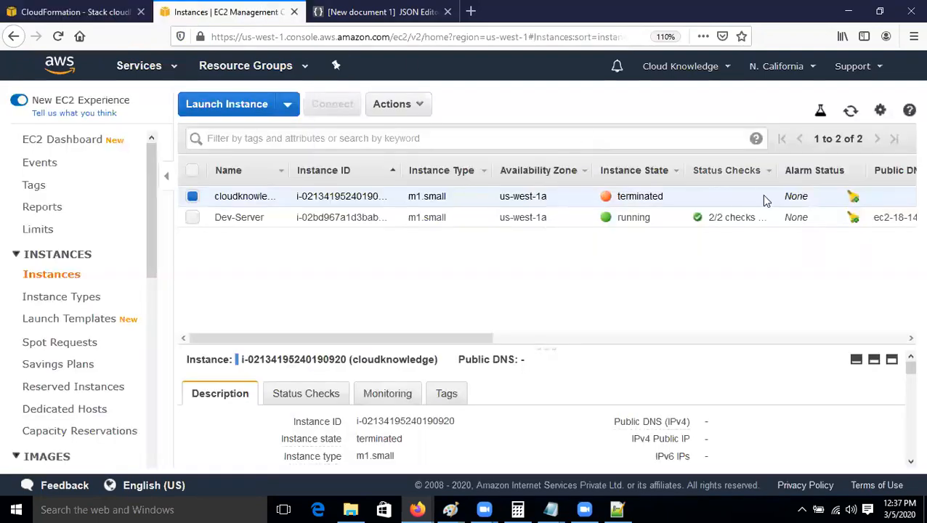
pyautogui.click(850, 111)
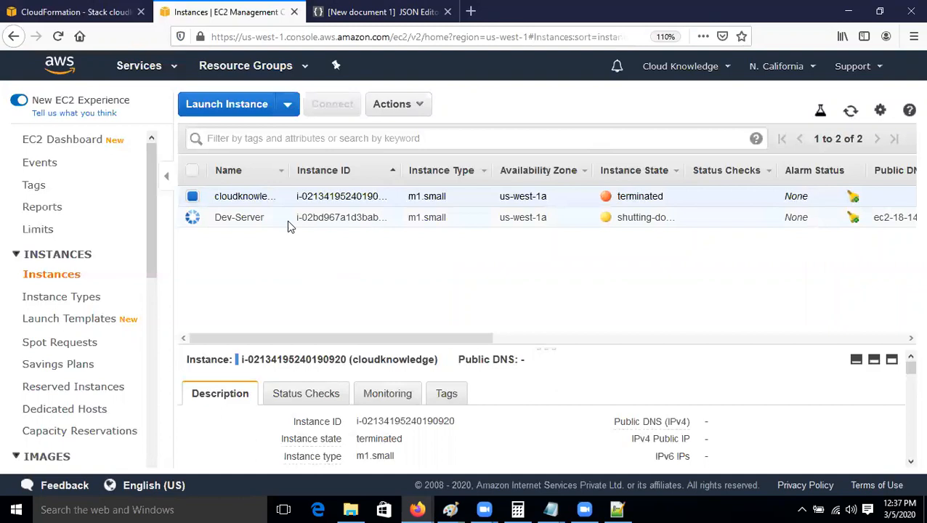
# Recheck the cloudknowledge stack's deletion status in CloudFormation, and refresh the EC2 instances list to follow Dev-Server's shutdown
pyautogui.click(68, 11)
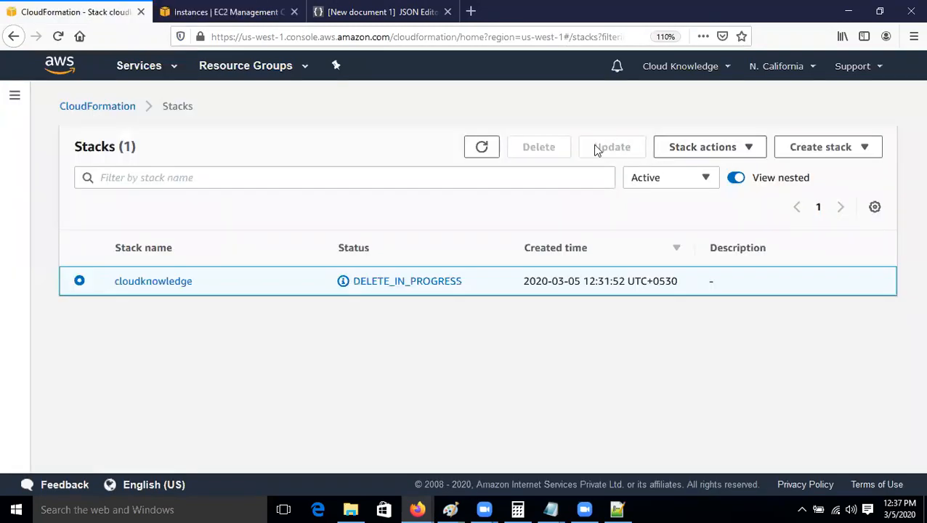
pyautogui.click(476, 153)
pyautogui.click(476, 153)
pyautogui.click(475, 153)
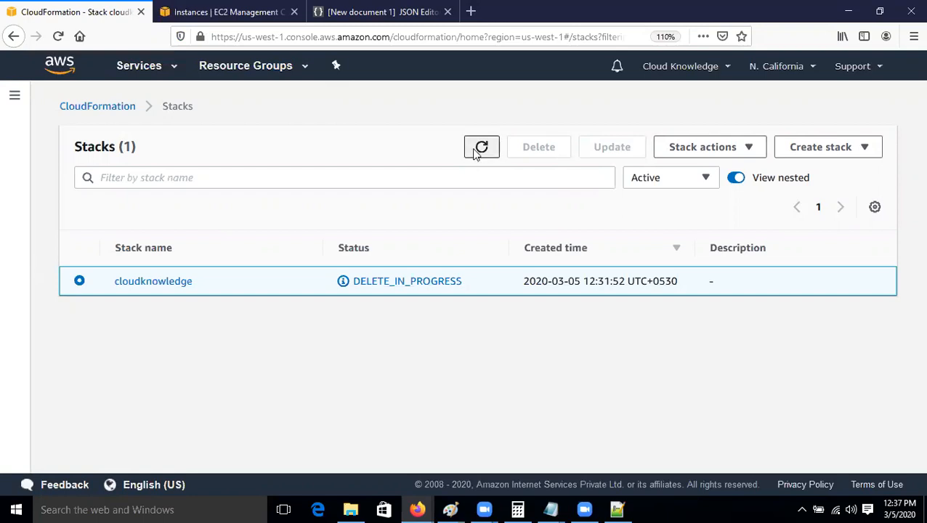
pyautogui.click(193, 11)
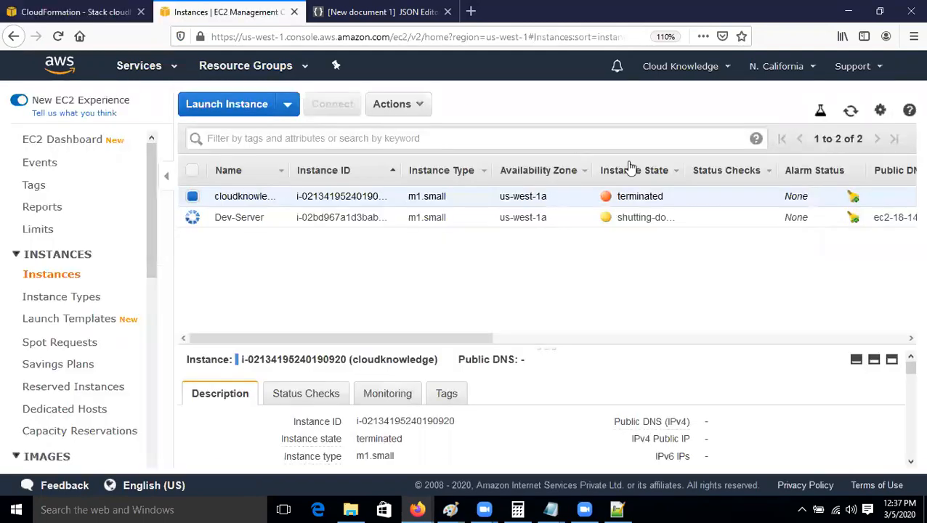
pyautogui.click(851, 112)
pyautogui.click(851, 112)
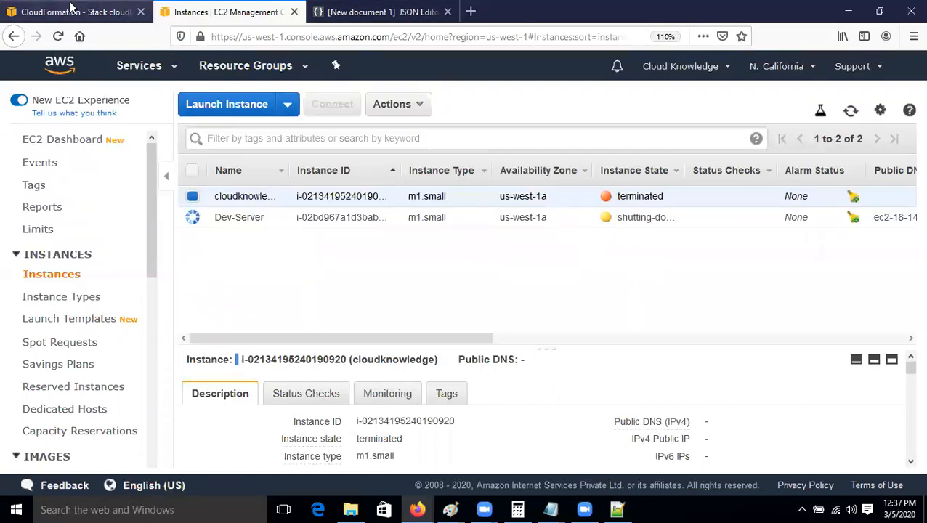
# Keep refreshing the CloudFormation stacks list until the deletion finishes, check the EC2 instance states, and return to the stacks list
pyautogui.click(95, 12)
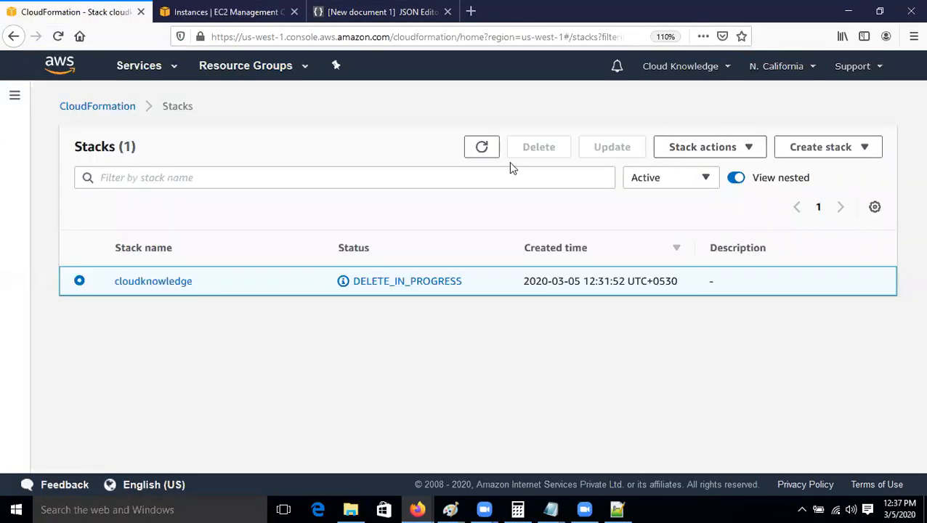
pyautogui.click(480, 148)
pyautogui.click(474, 151)
pyautogui.click(481, 149)
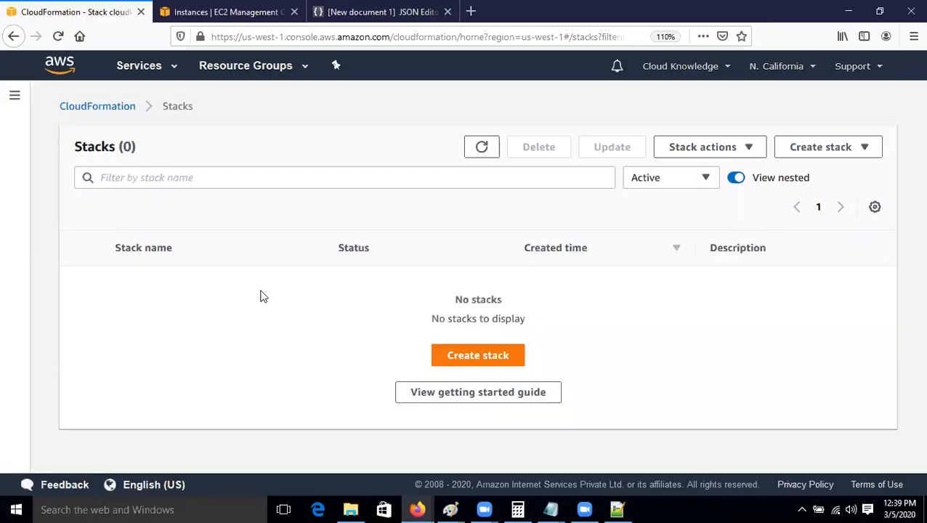
pyautogui.click(195, 13)
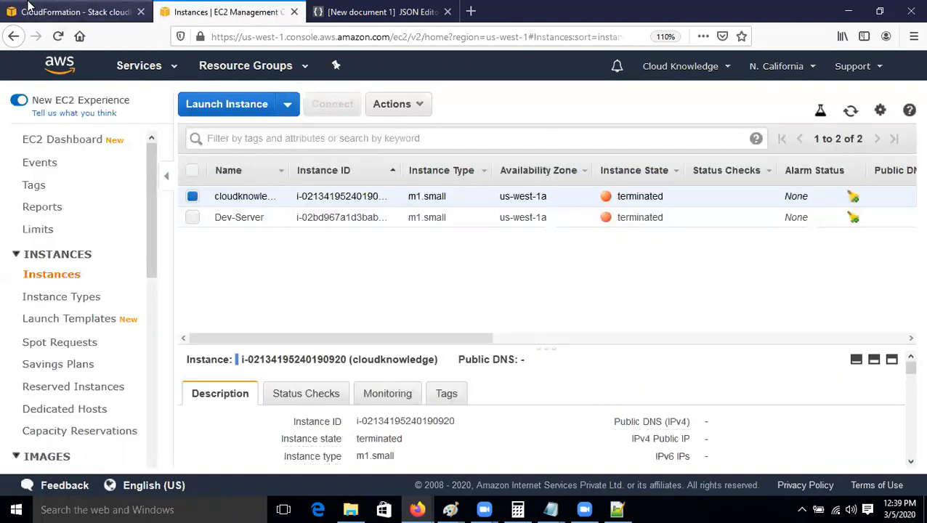
pyautogui.click(73, 12)
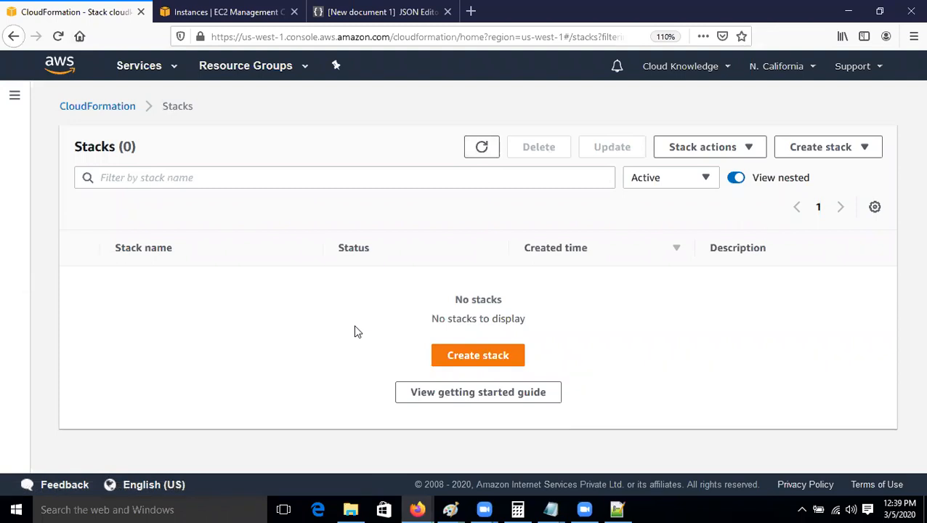